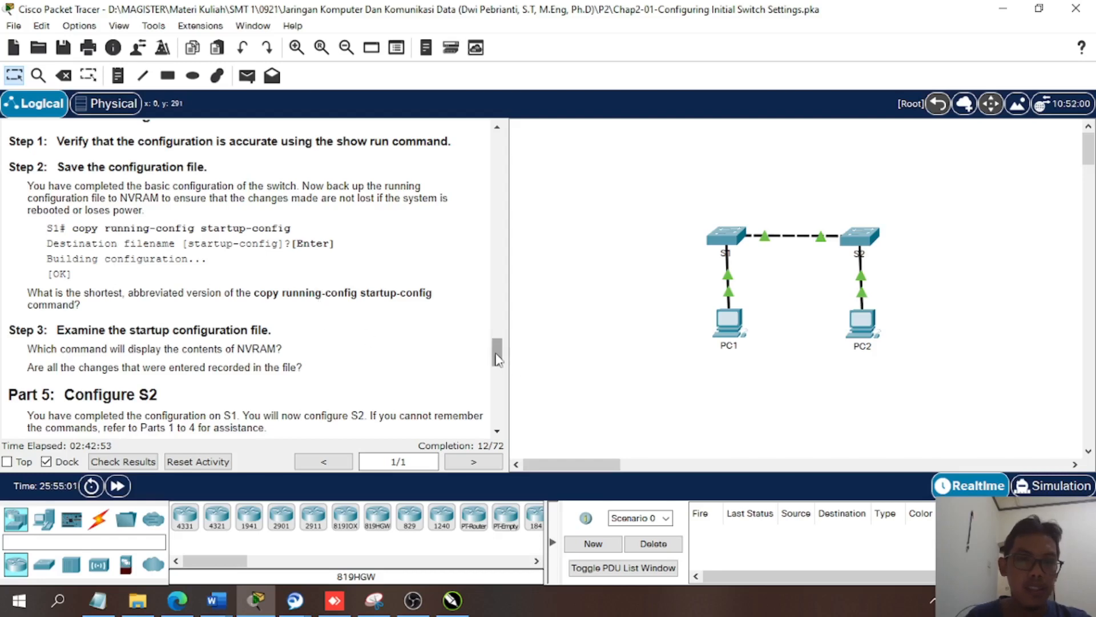
- Go to Part 1 of the activity instructions and open the command-line interface of switch S1
{"action": "left_click_drag", "start_coordinate": [496, 358], "coordinate": [501, 145]}
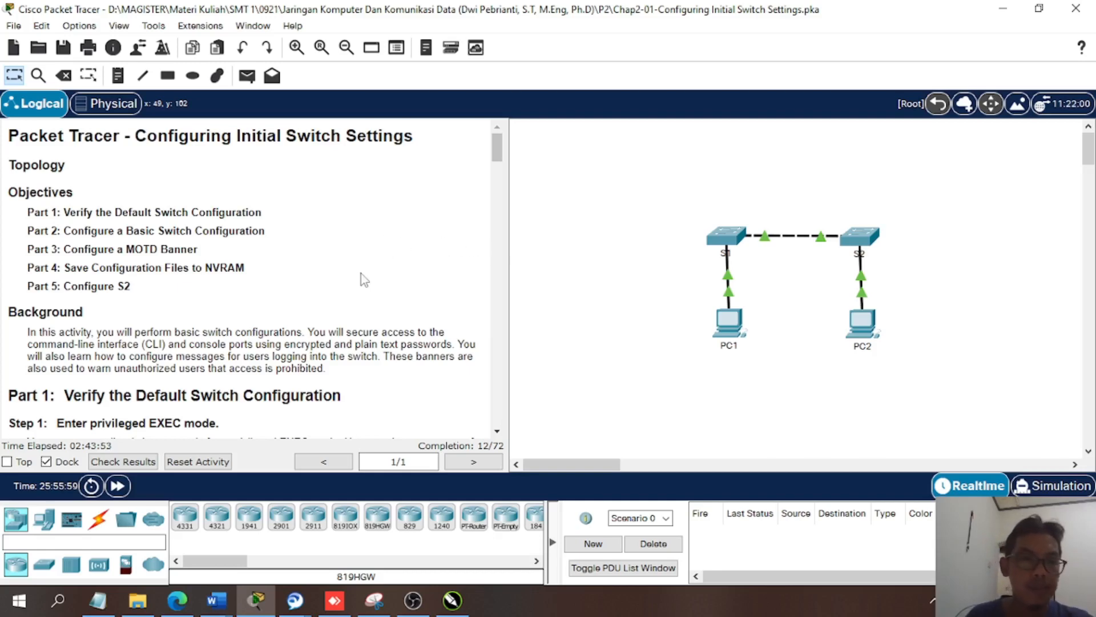
{"action": "scroll", "coordinate": [360, 273], "scroll_direction": "down", "scroll_amount": 3}
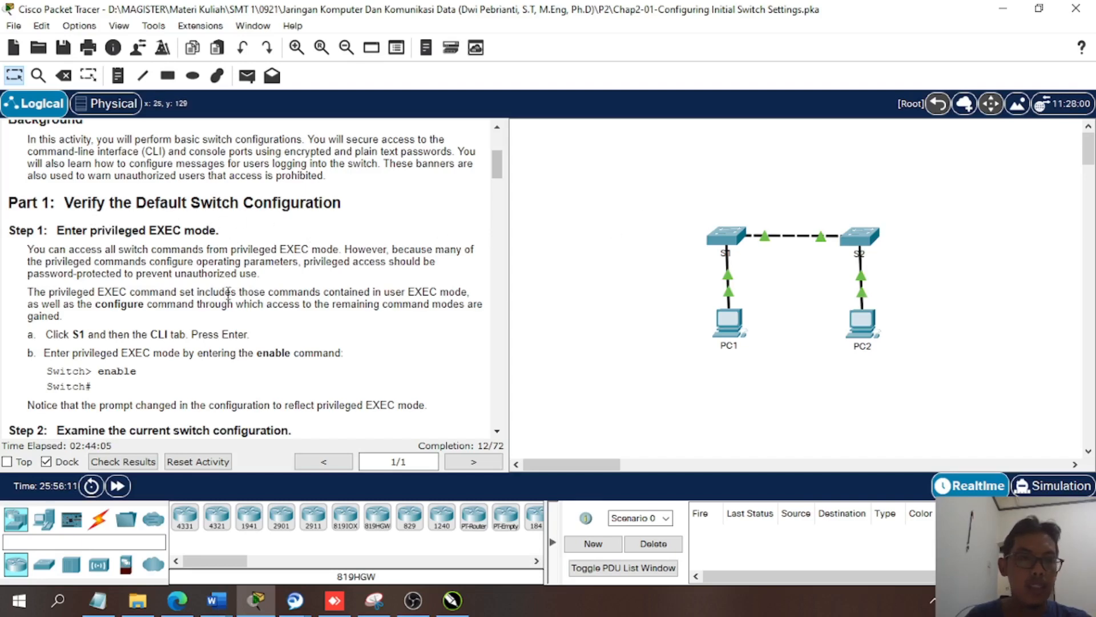
{"action": "scroll", "coordinate": [227, 293], "scroll_direction": "down", "scroll_amount": 1}
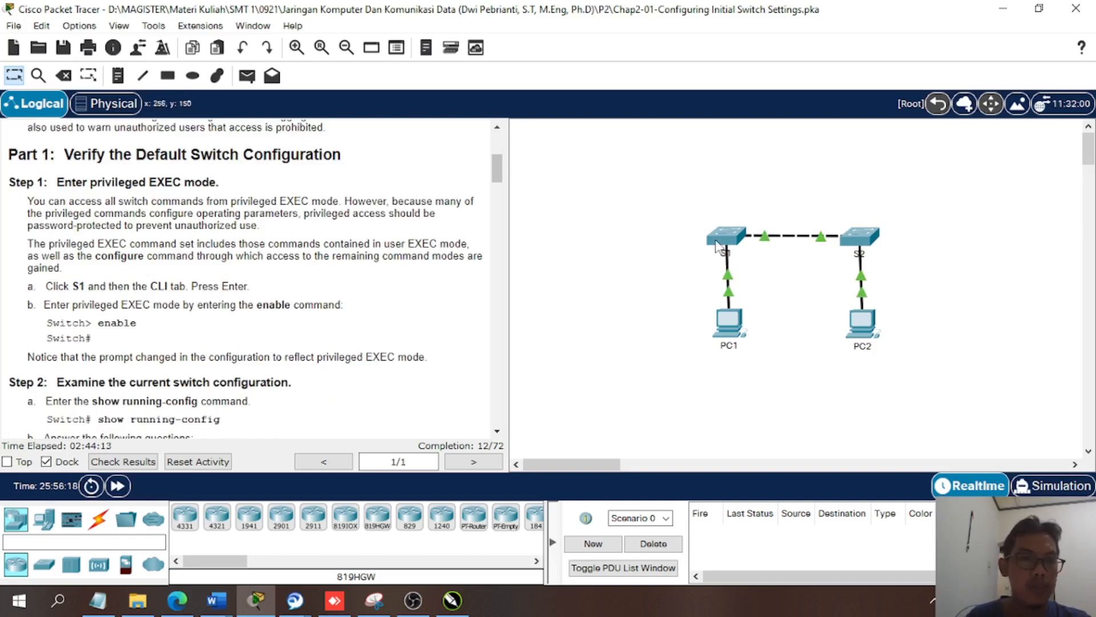
{"action": "mouse_move", "coordinate": [716, 244]}
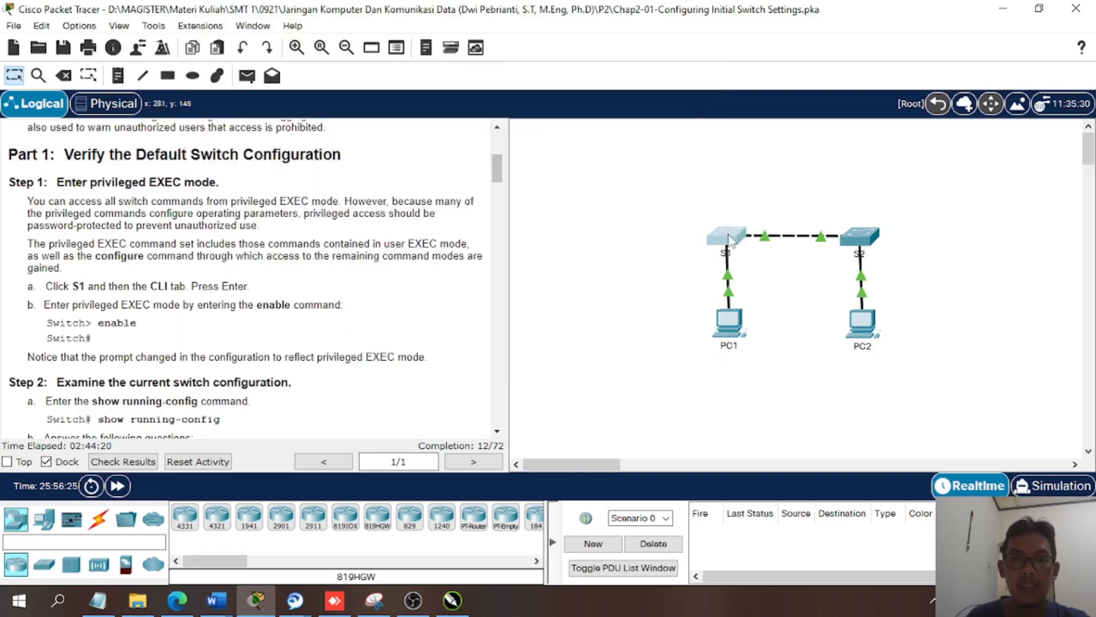
{"action": "left_click", "coordinate": [727, 240]}
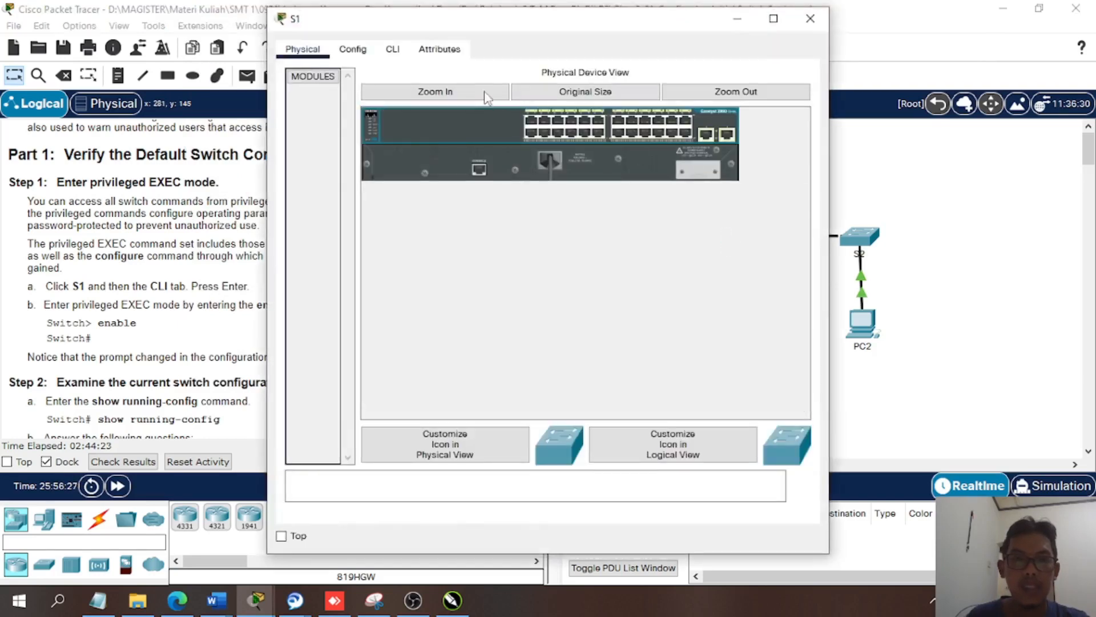
{"action": "left_click", "coordinate": [394, 53]}
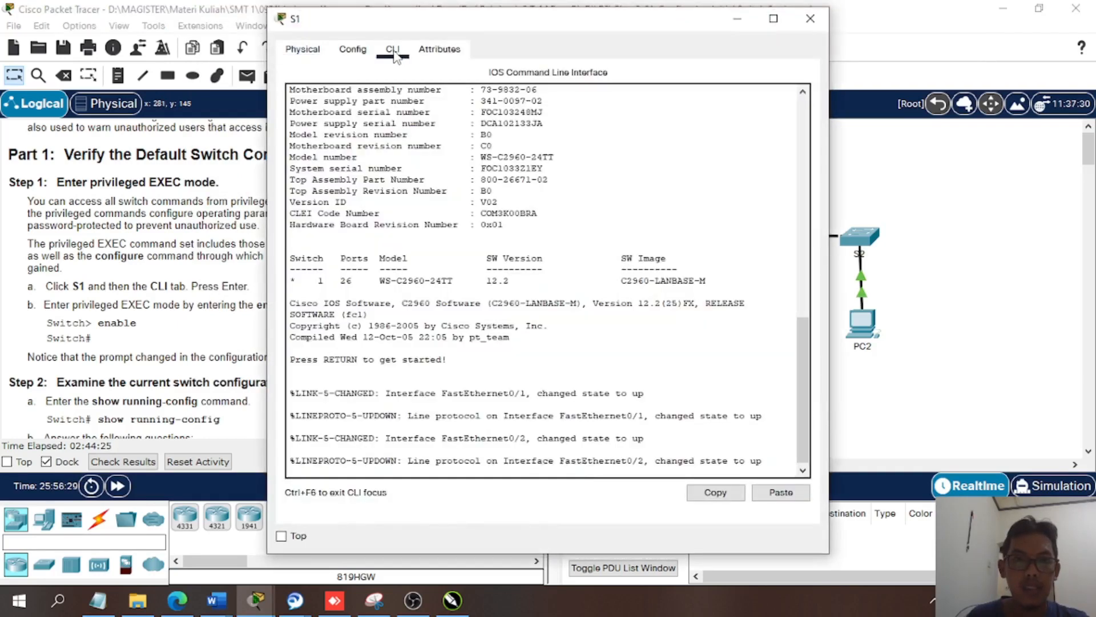
- Start the console session on S1 to reach the user EXEC prompt
{"action": "left_click_drag", "start_coordinate": [798, 360], "coordinate": [797, 392]}
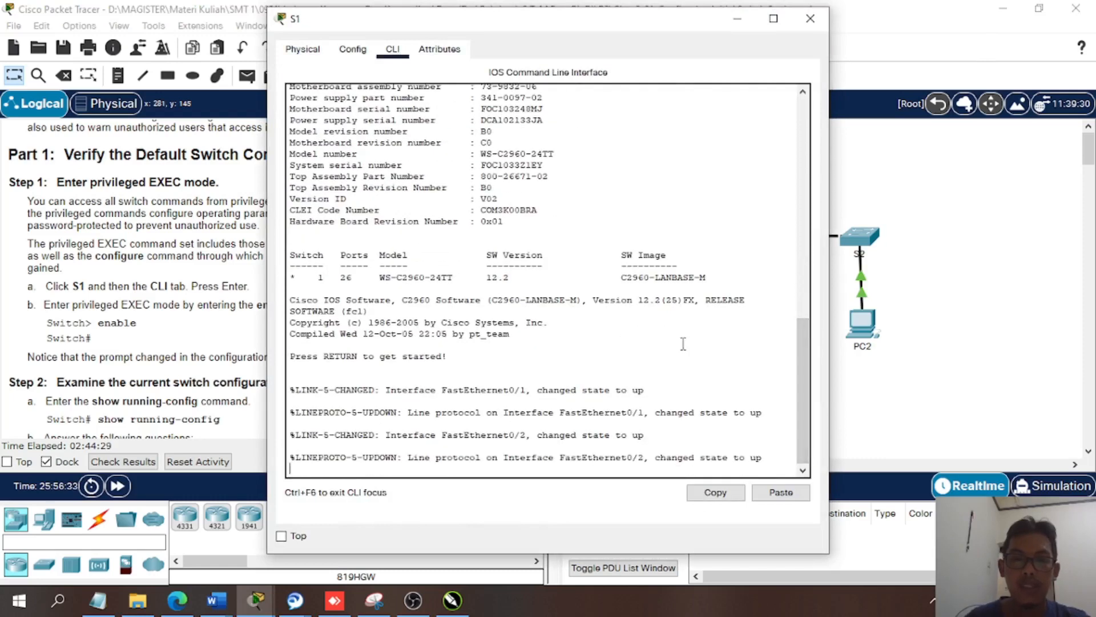
{"action": "scroll", "coordinate": [606, 329], "scroll_direction": "up", "scroll_amount": 3}
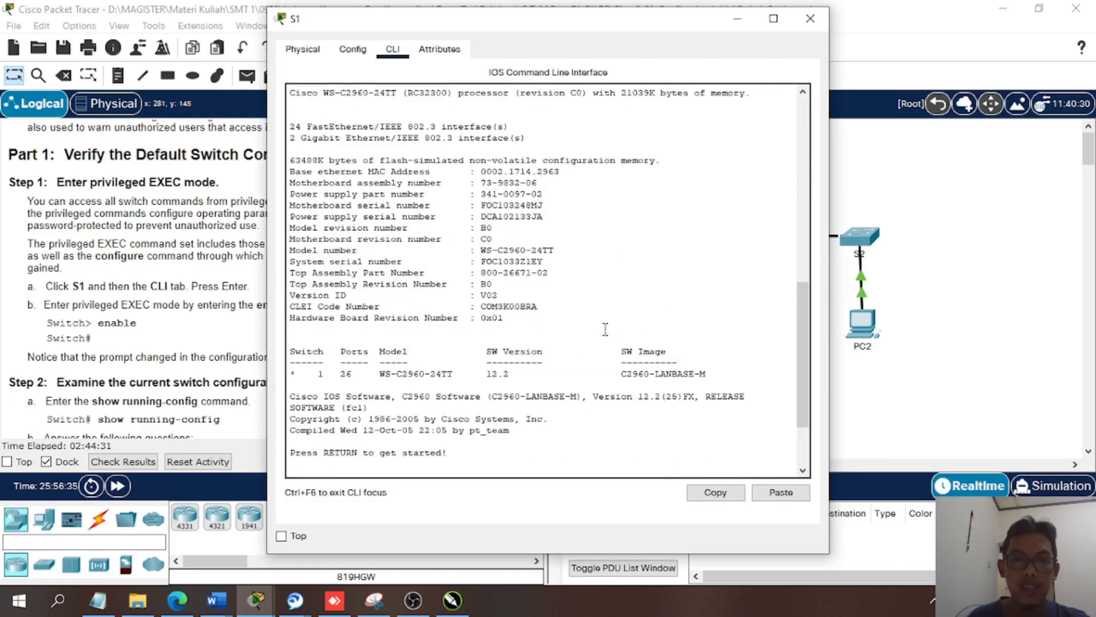
{"action": "scroll", "coordinate": [605, 329], "scroll_direction": "down", "scroll_amount": 3}
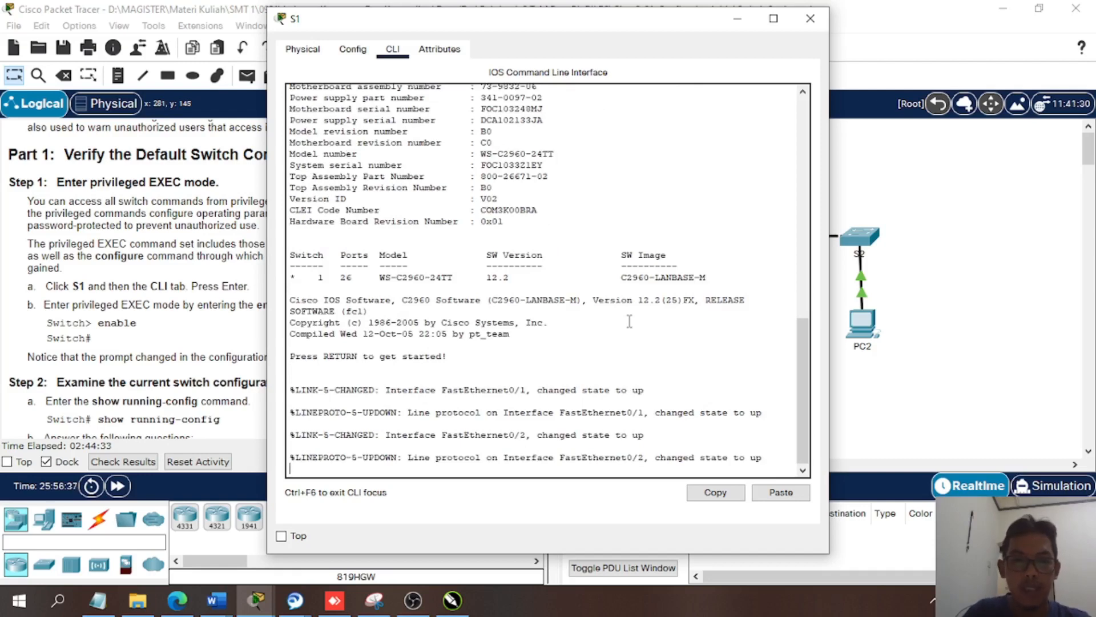
{"action": "key", "text": "Return"}
{"action": "key", "text": "Return"}
{"action": "key", "text": "Return"}
{"action": "key", "text": "Return"}
{"action": "key", "text": "Return"}
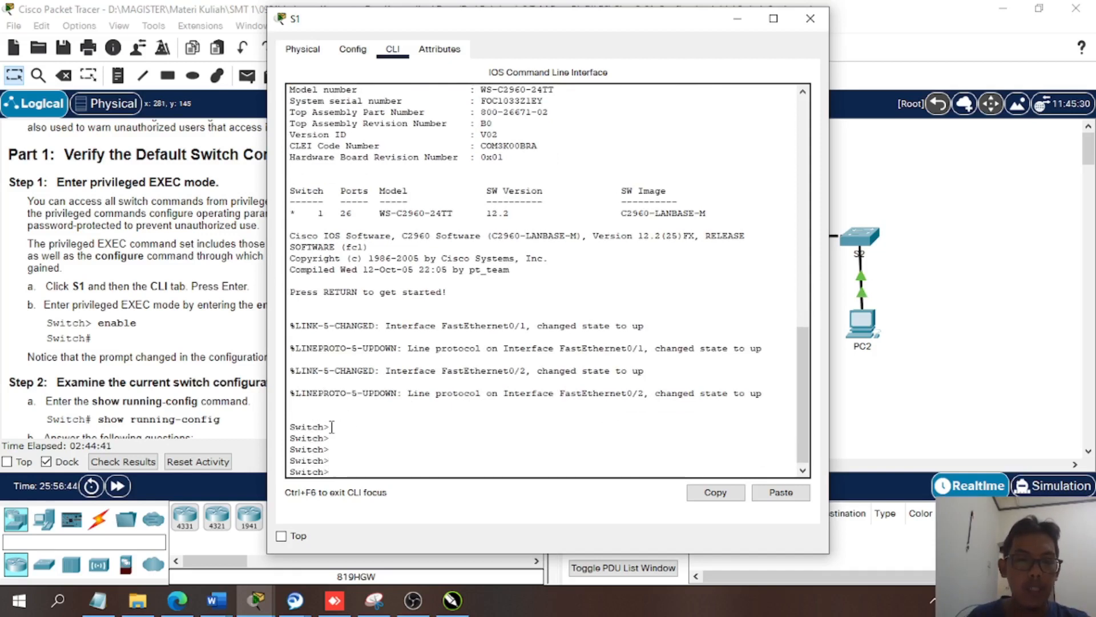
{"action": "double_click", "coordinate": [303, 427]}
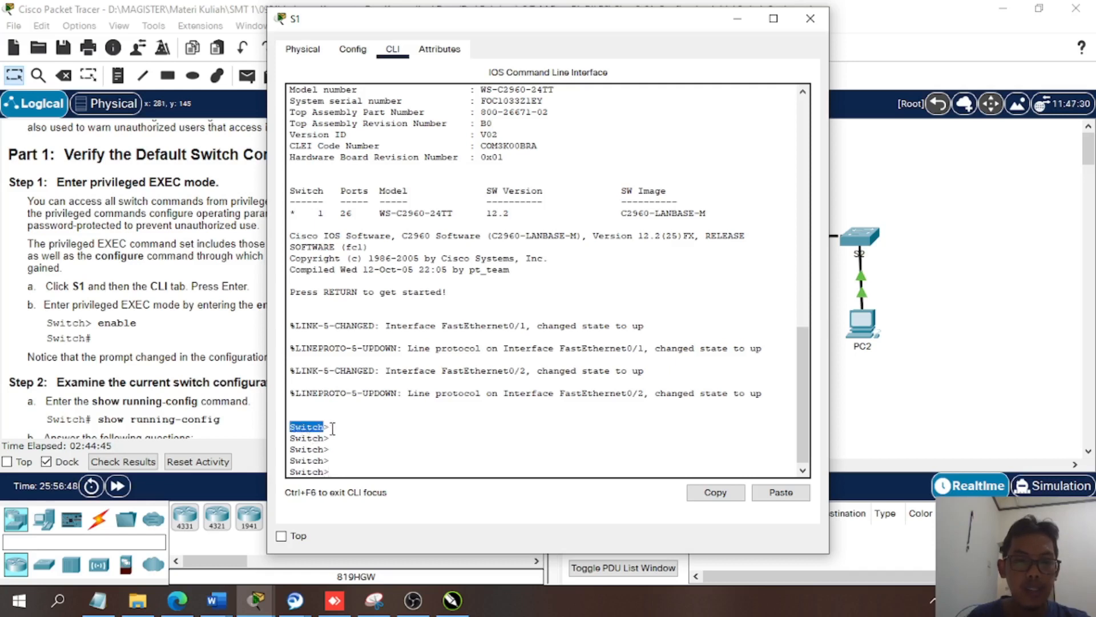
{"action": "left_click_drag", "start_coordinate": [333, 428], "coordinate": [290, 427]}
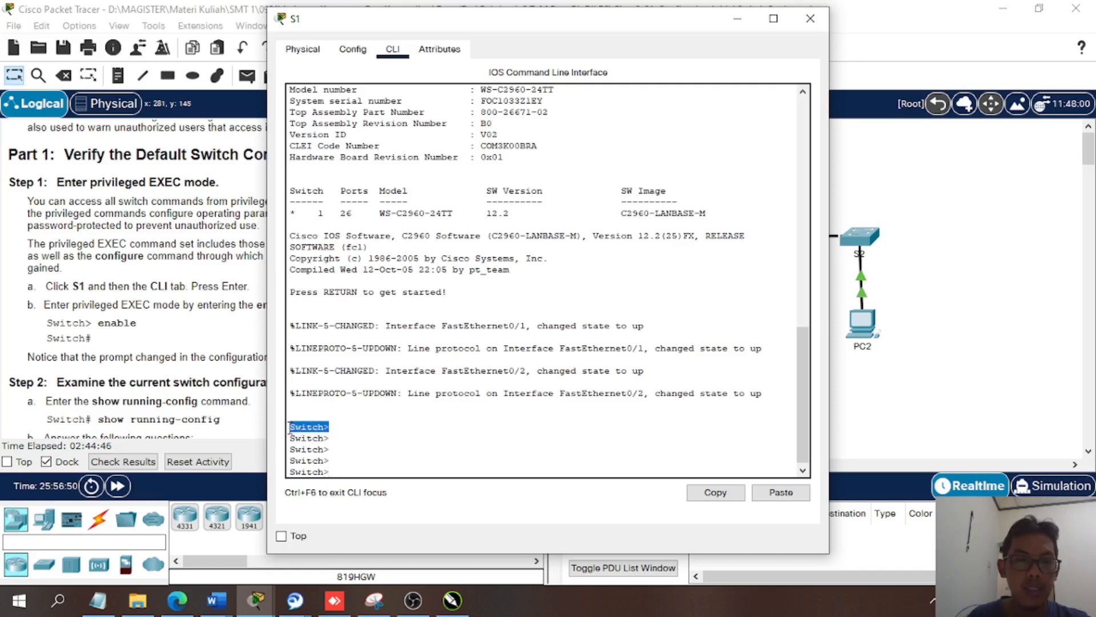
{"action": "left_click", "coordinate": [329, 427]}
{"action": "left_click_drag", "start_coordinate": [326, 426], "coordinate": [338, 426]}
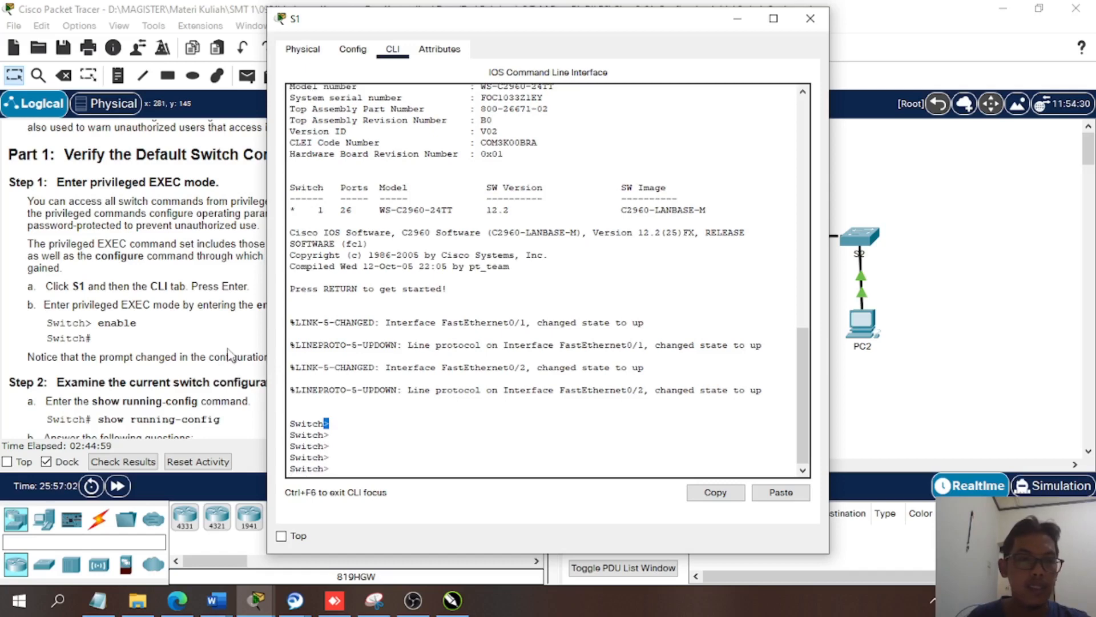
- Move the S1 window clear of the instructions and enter privileged EXEC mode with the enable command
{"action": "left_click_drag", "start_coordinate": [444, 19], "coordinate": [644, 13]}
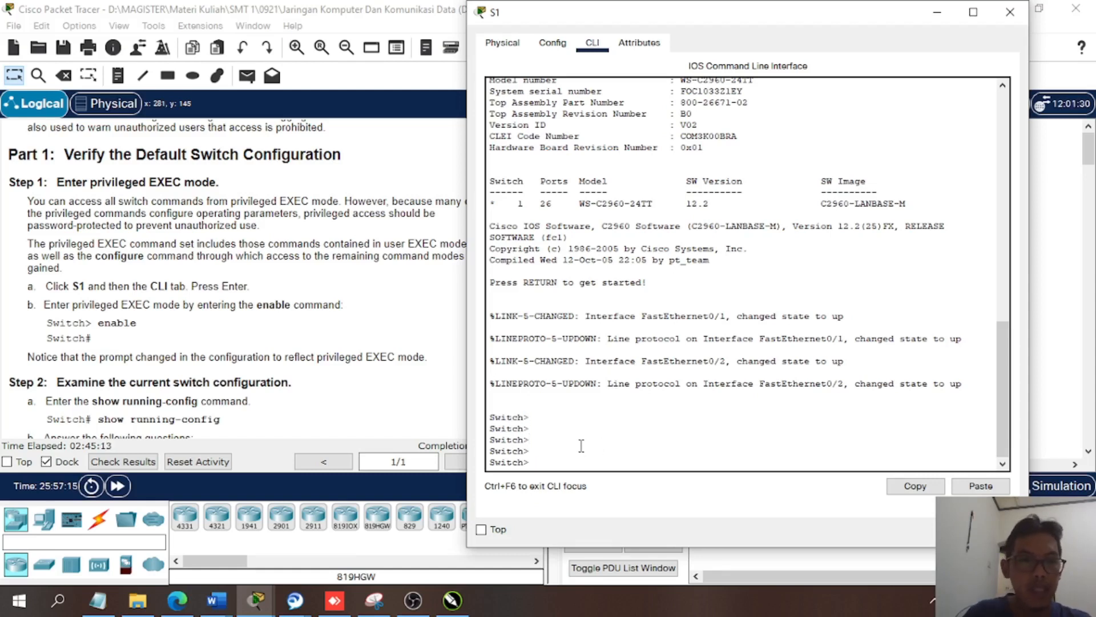
{"action": "key", "text": "Return"}
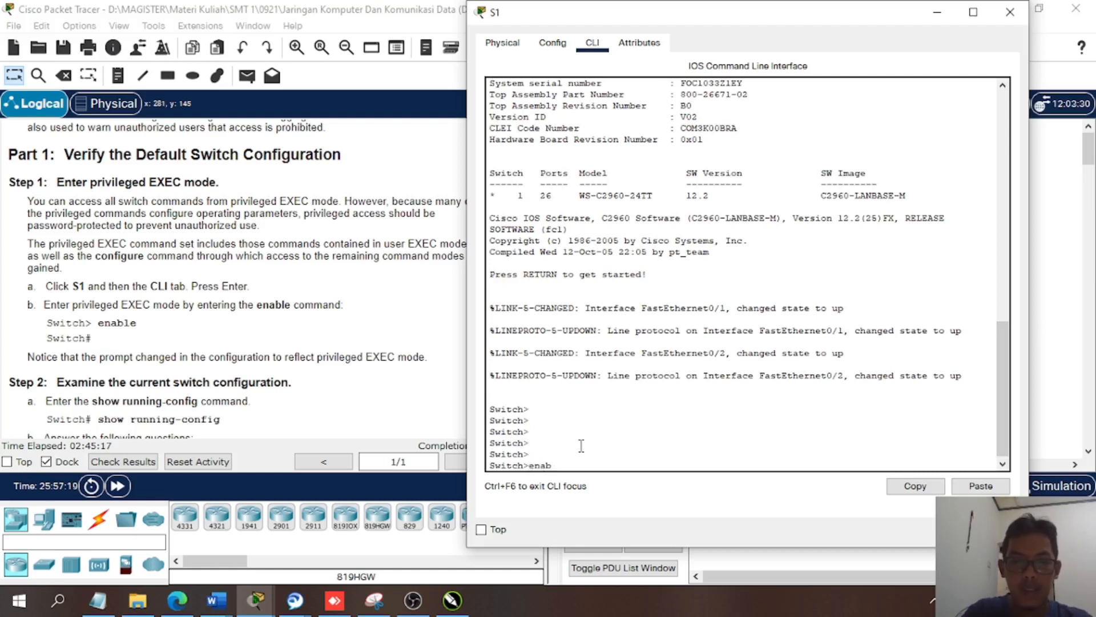
{"action": "type", "text": "enable"}
{"action": "key", "text": "Return"}
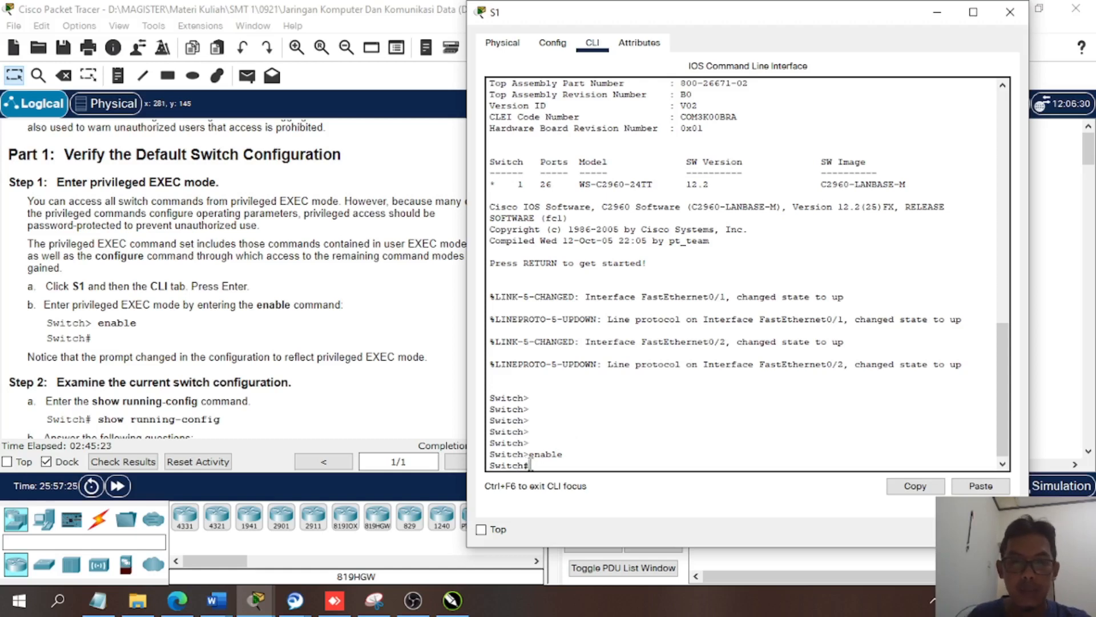
{"action": "left_click_drag", "start_coordinate": [531, 464], "coordinate": [525, 464]}
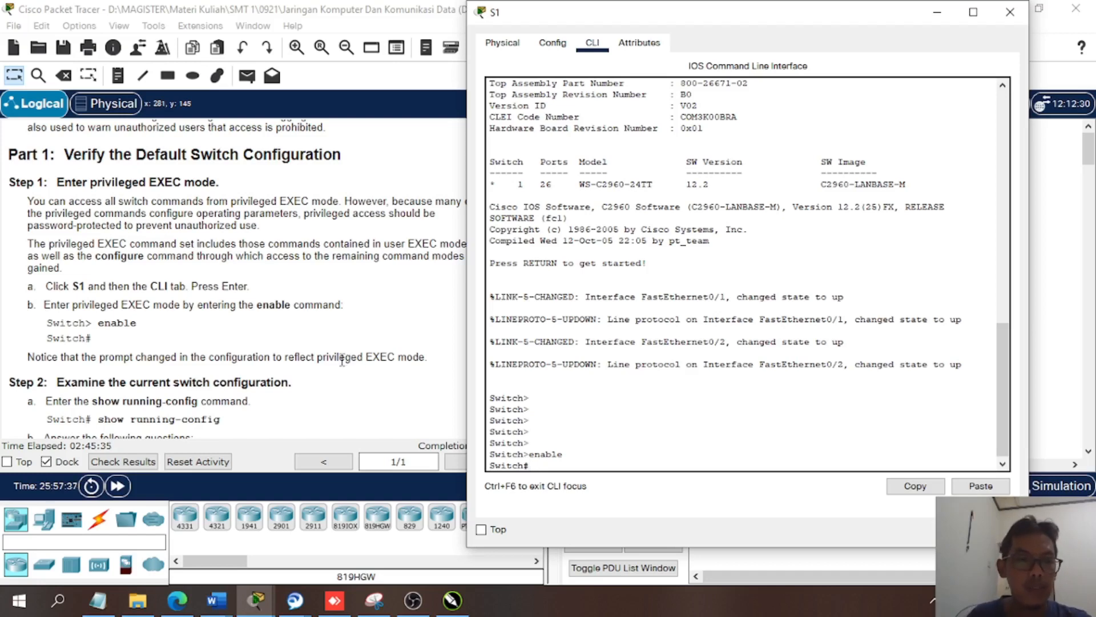
- Display the switch's current configuration with show running-config, as Step 2 of the instructions asks
{"action": "scroll", "coordinate": [345, 360], "scroll_direction": "down", "scroll_amount": 3}
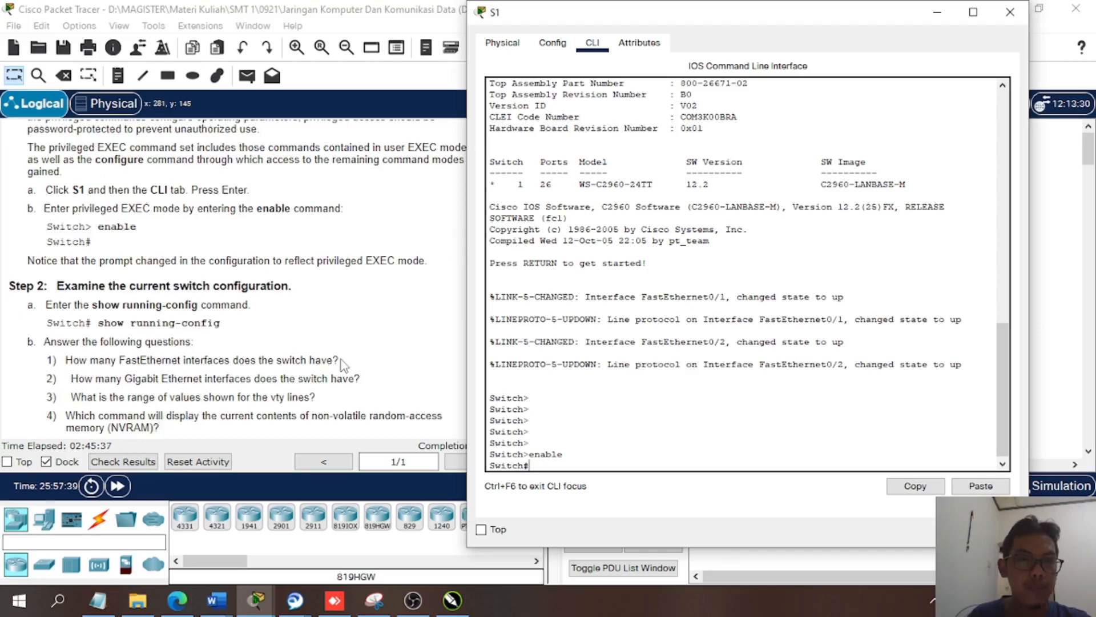
{"action": "scroll", "coordinate": [343, 364], "scroll_direction": "down", "scroll_amount": 1}
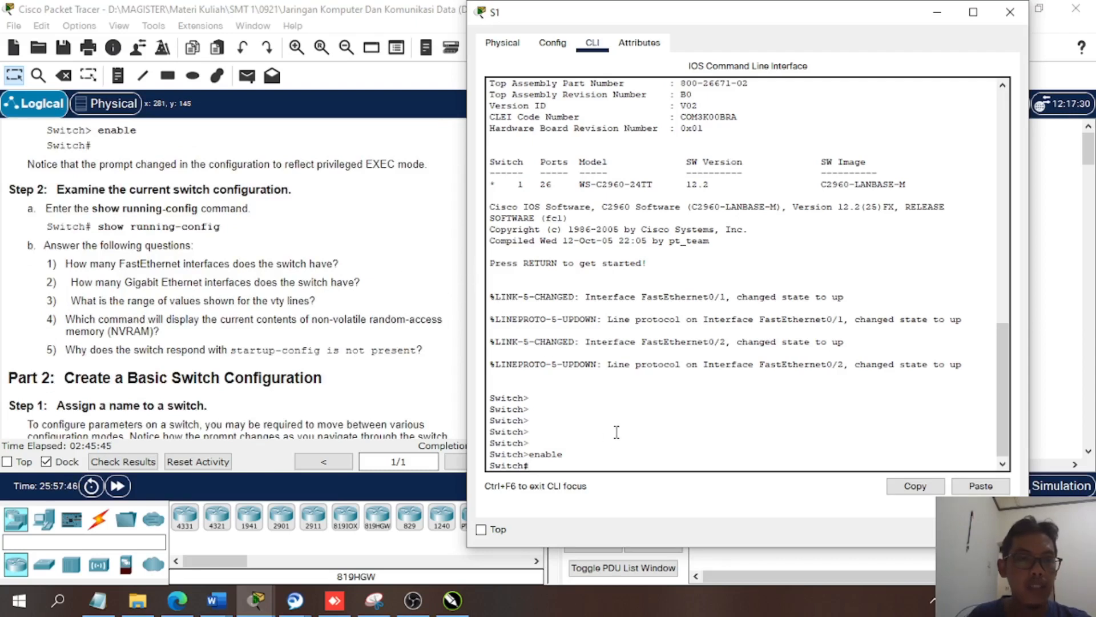
{"action": "left_click", "coordinate": [625, 455]}
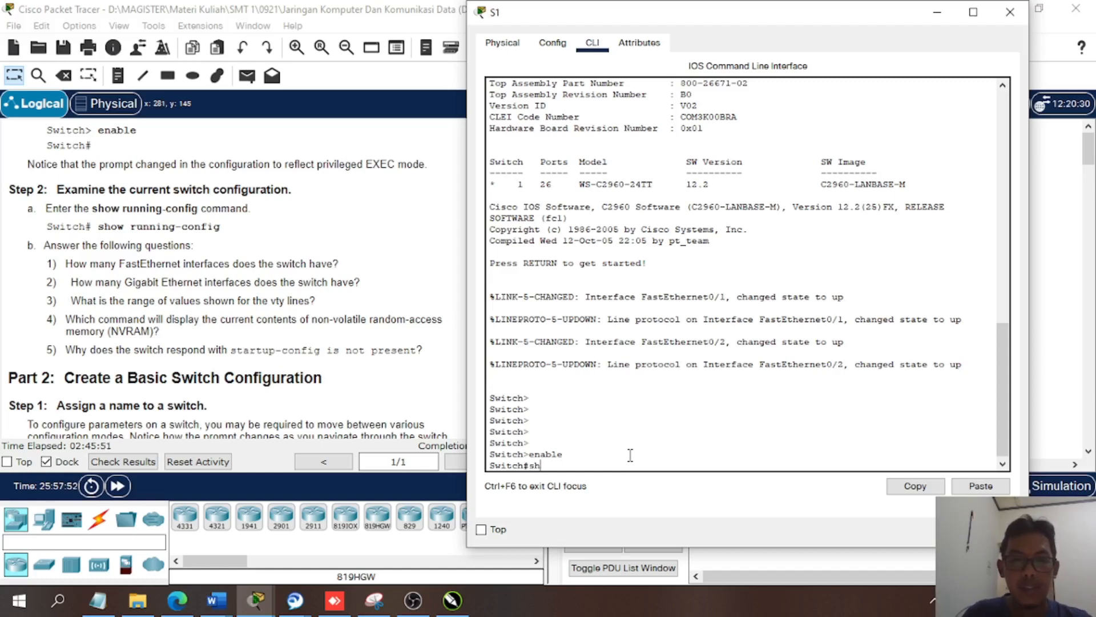
{"action": "key", "text": "Tab"}
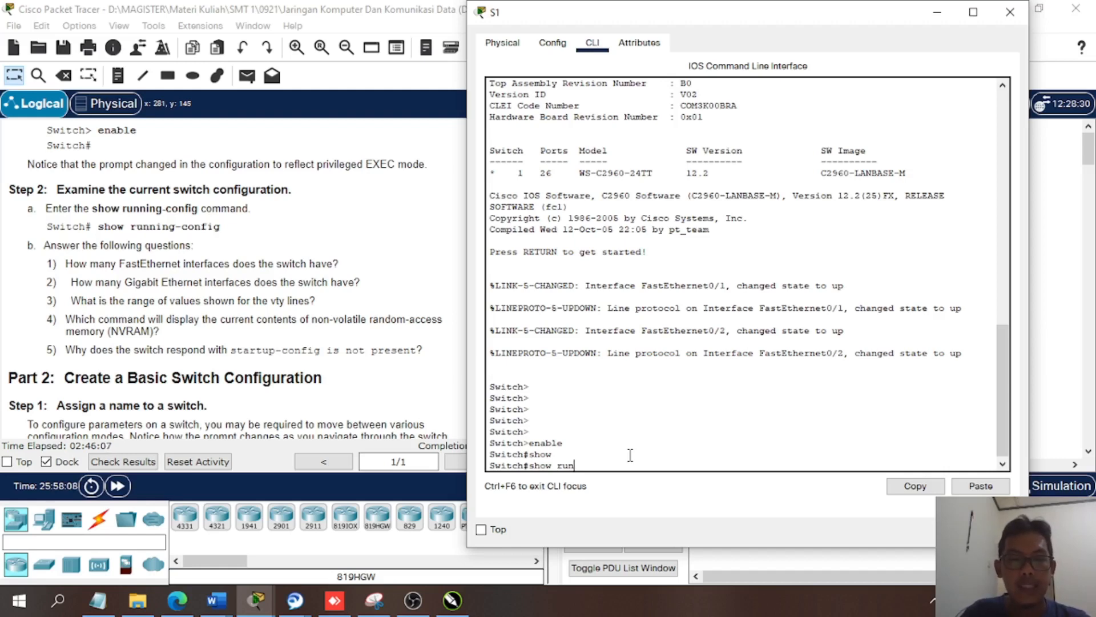
{"action": "key", "text": "Tab"}
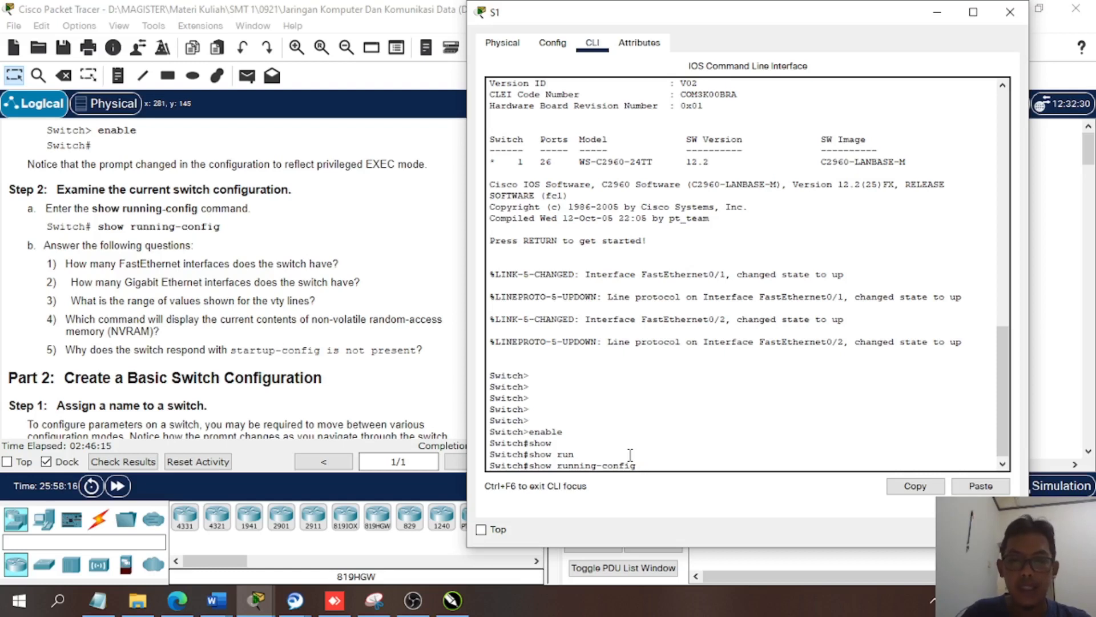
{"action": "key", "text": "Return"}
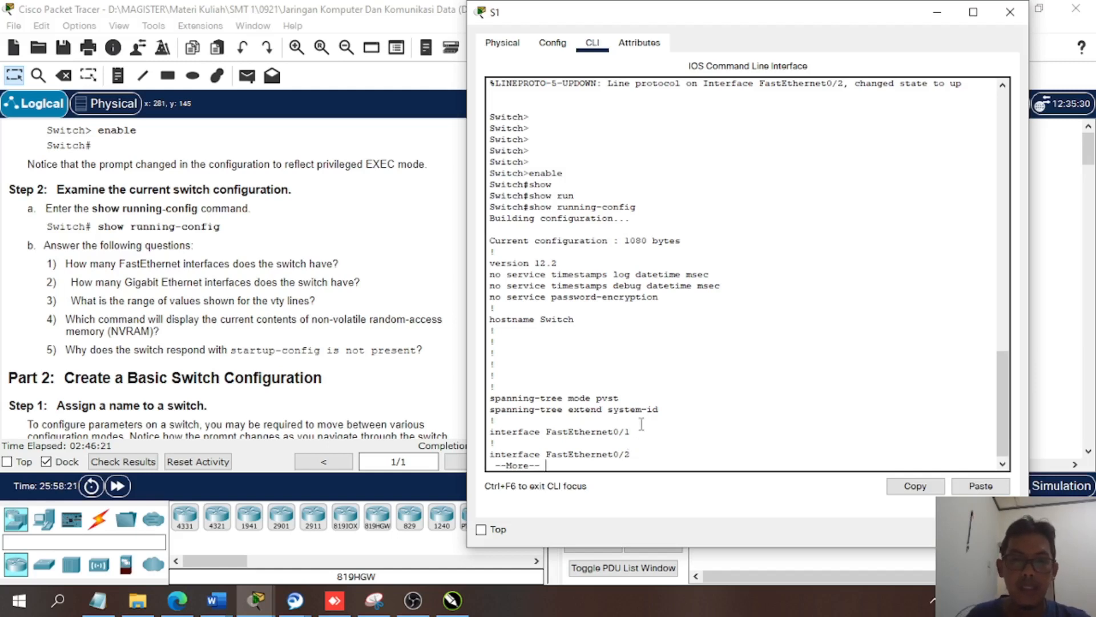
- Page through the running configuration to its end, examining the FastEthernet, Gigabit Ethernet and vty line entries
{"action": "key", "text": "space"}
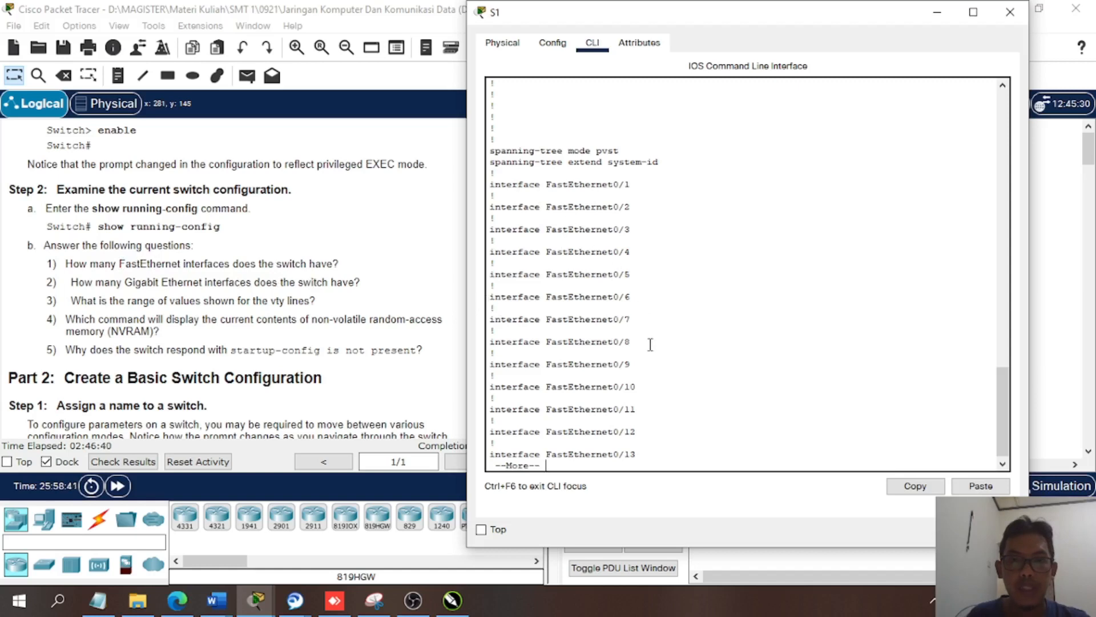
{"action": "key", "text": "space"}
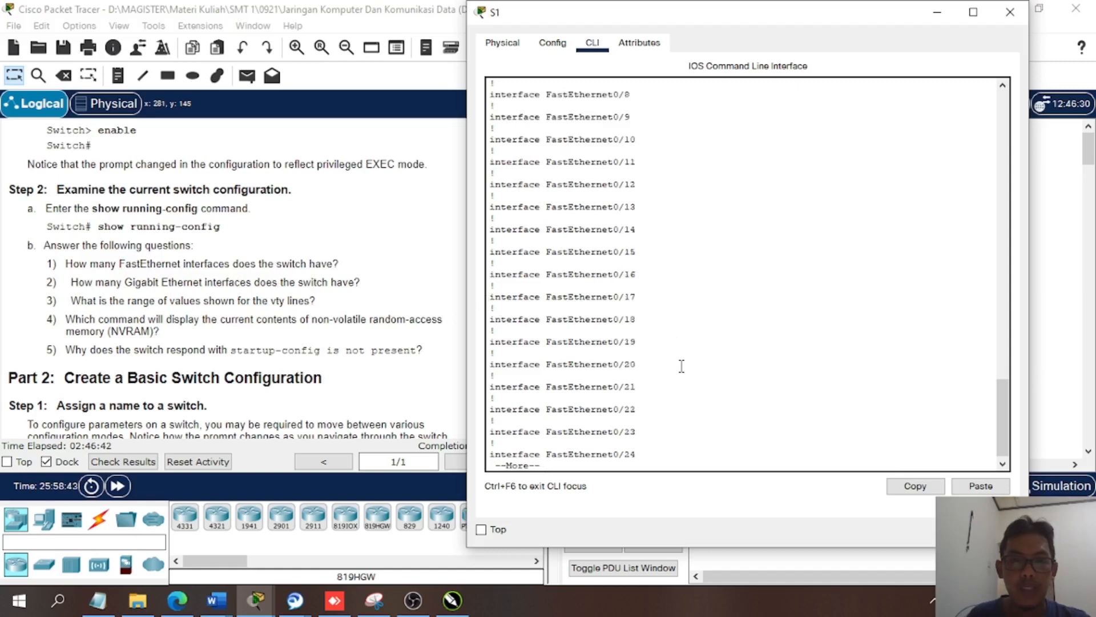
{"action": "key", "text": "space"}
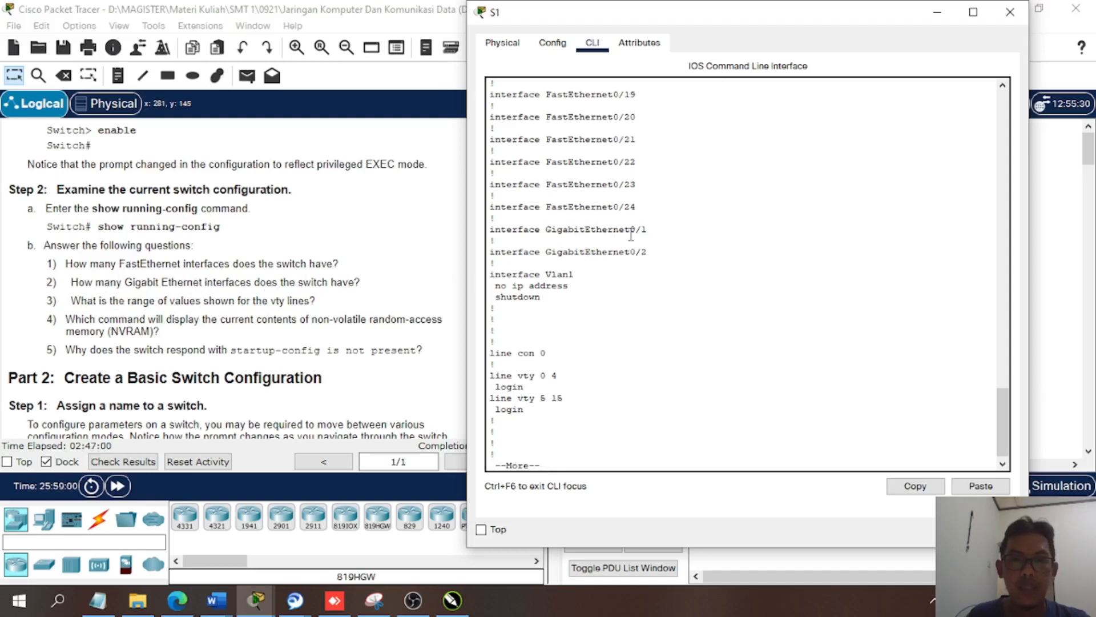
{"action": "left_click", "coordinate": [334, 341]}
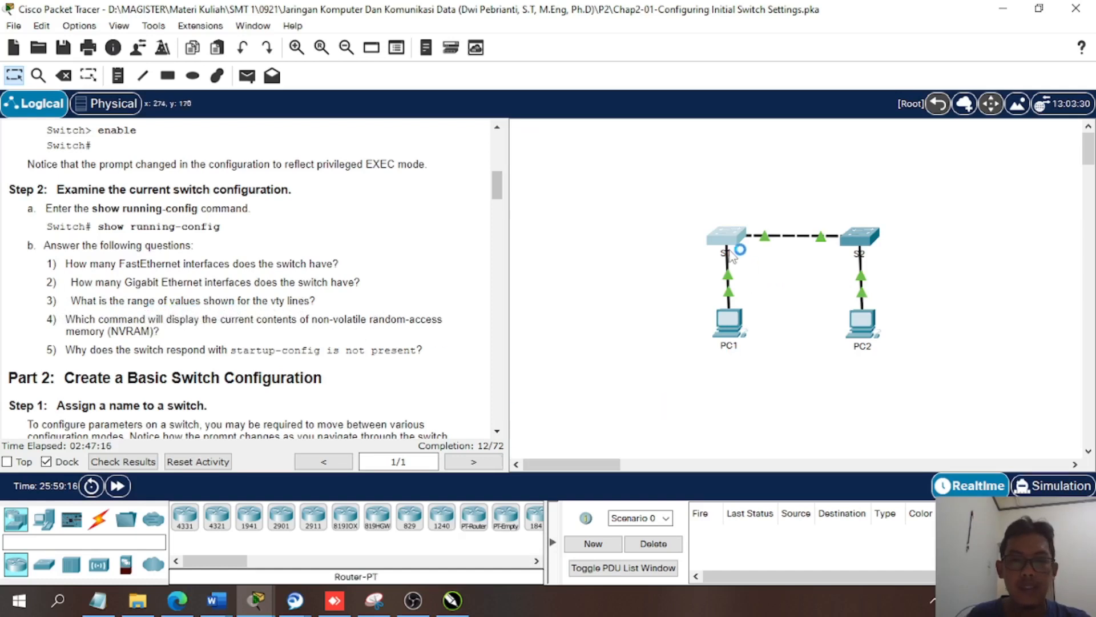
{"action": "left_click", "coordinate": [731, 251]}
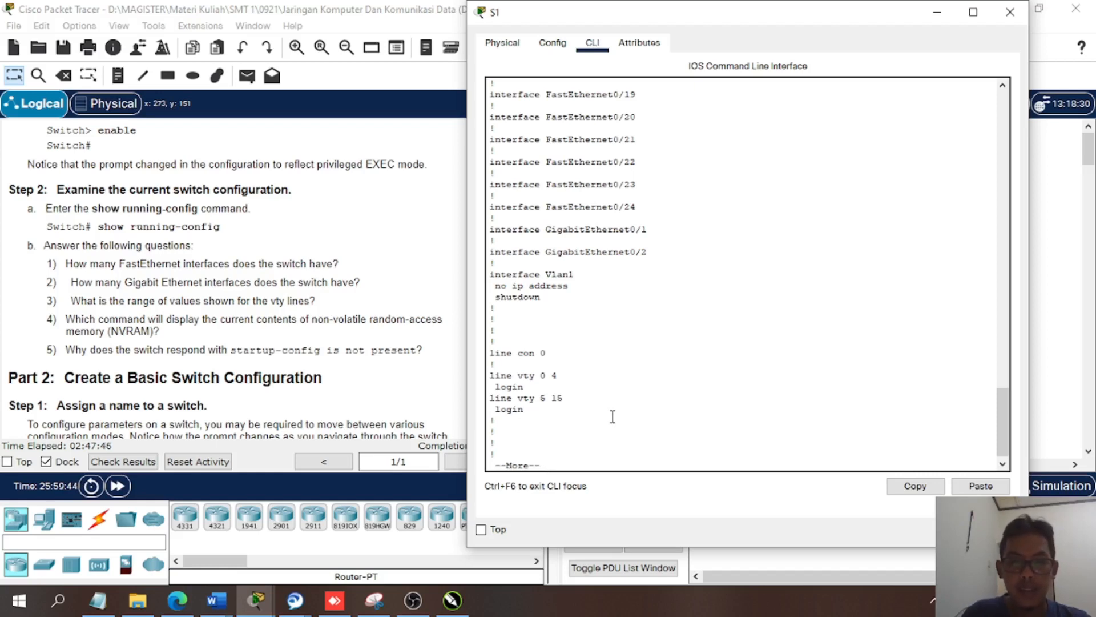
{"action": "key", "text": "Return"}
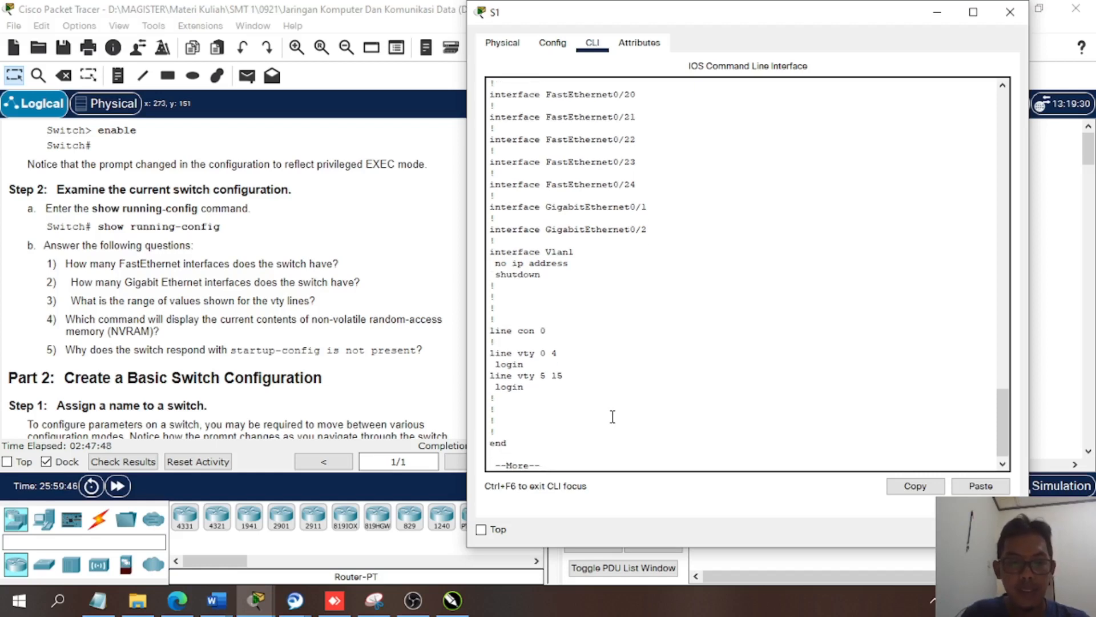
{"action": "key", "text": "Return"}
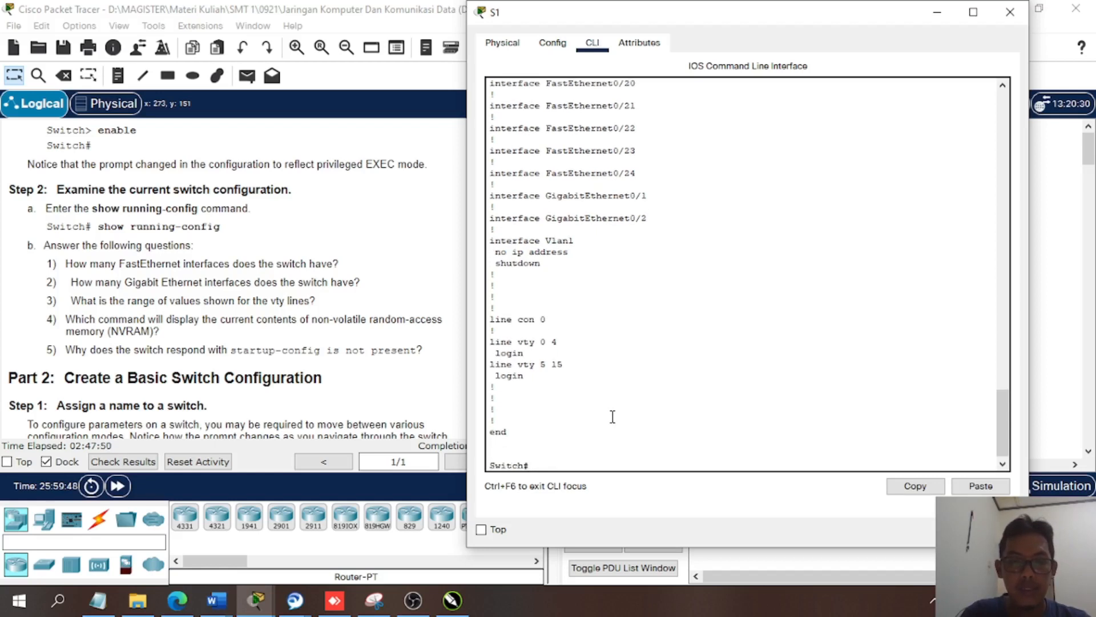
- List the running configuration again with sh running-config and page through it back to the privileged prompt
{"action": "type", "text": "sh"}
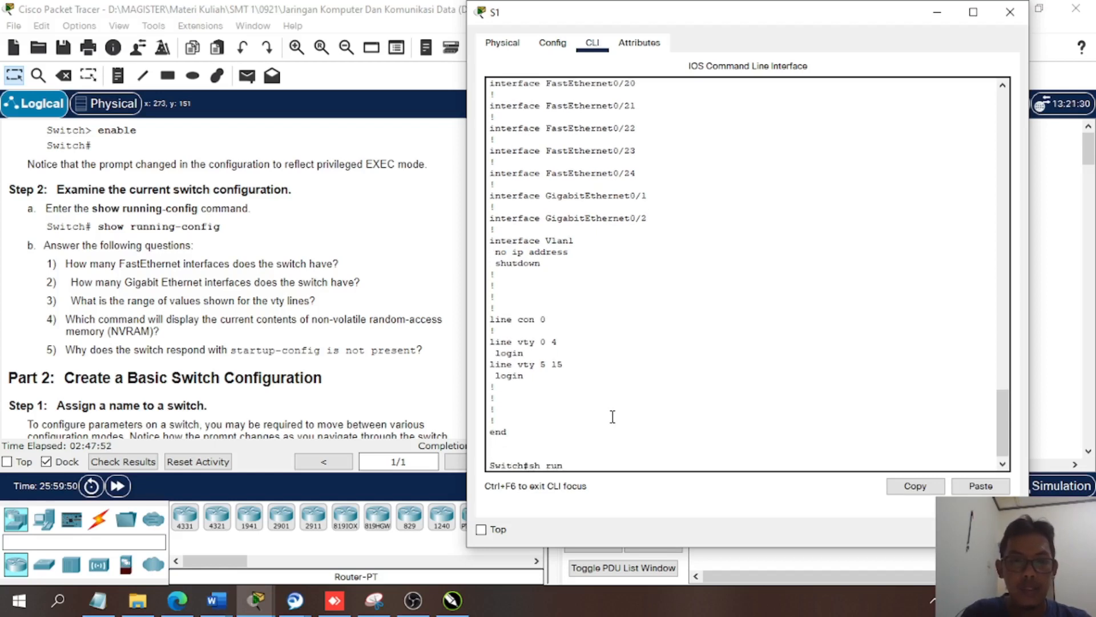
{"action": "type", "text": " run"}
{"action": "key", "text": "Tab"}
{"action": "key", "text": "Return"}
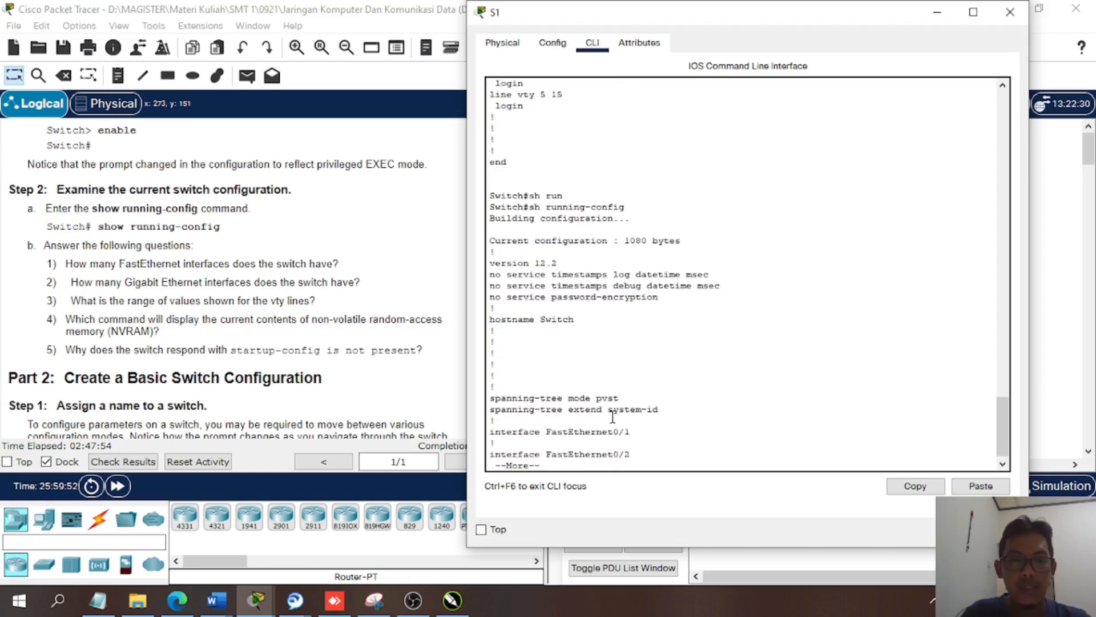
{"action": "key", "text": "space"}
{"action": "key", "text": "space"}
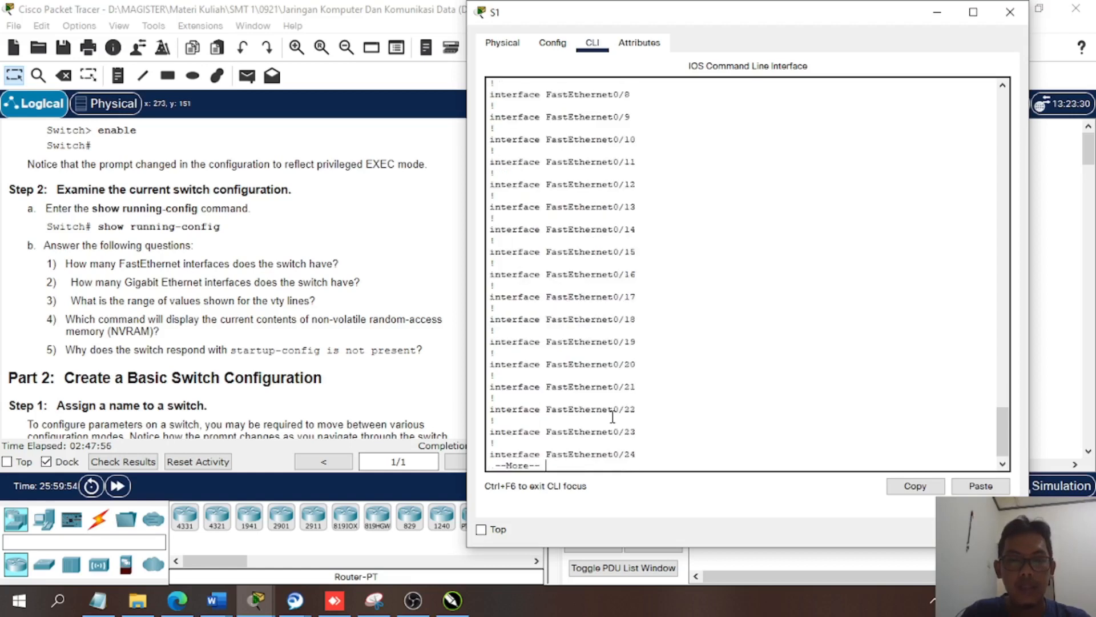
{"action": "key", "text": "space"}
{"action": "key", "text": "space"}
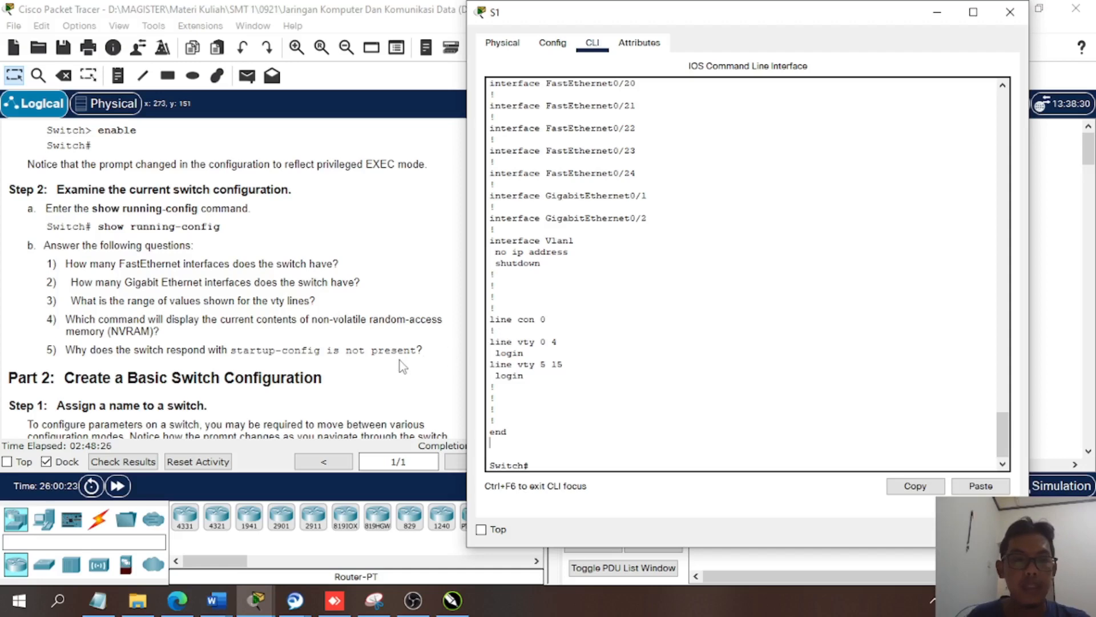
- Enter global configuration mode on the switch with the configure terminal command, following Part 2, Step 1 of the instructions
{"action": "scroll", "coordinate": [394, 366], "scroll_direction": "down", "scroll_amount": 4}
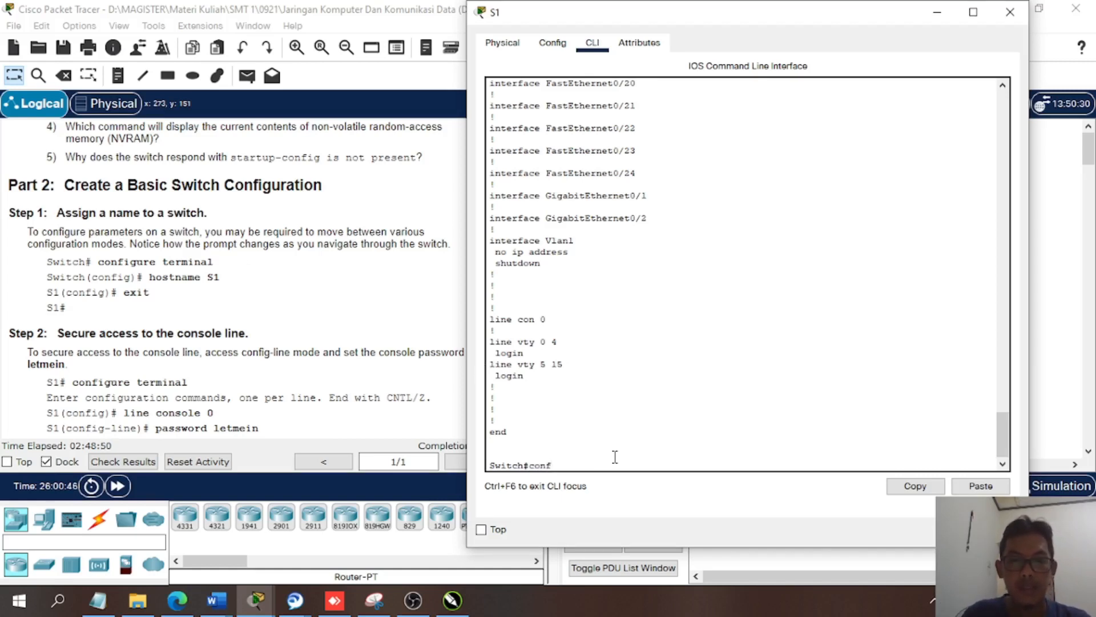
{"action": "key", "text": "Tab"}
{"action": "type", "text": "te"}
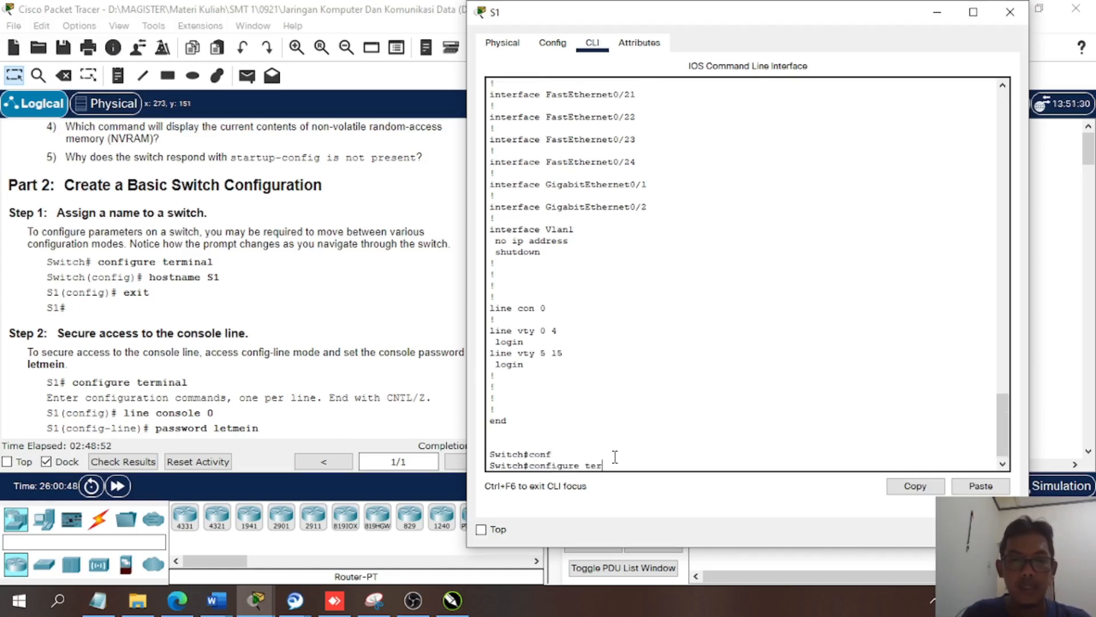
{"action": "type", "text": "r"}
{"action": "key", "text": "Tab"}
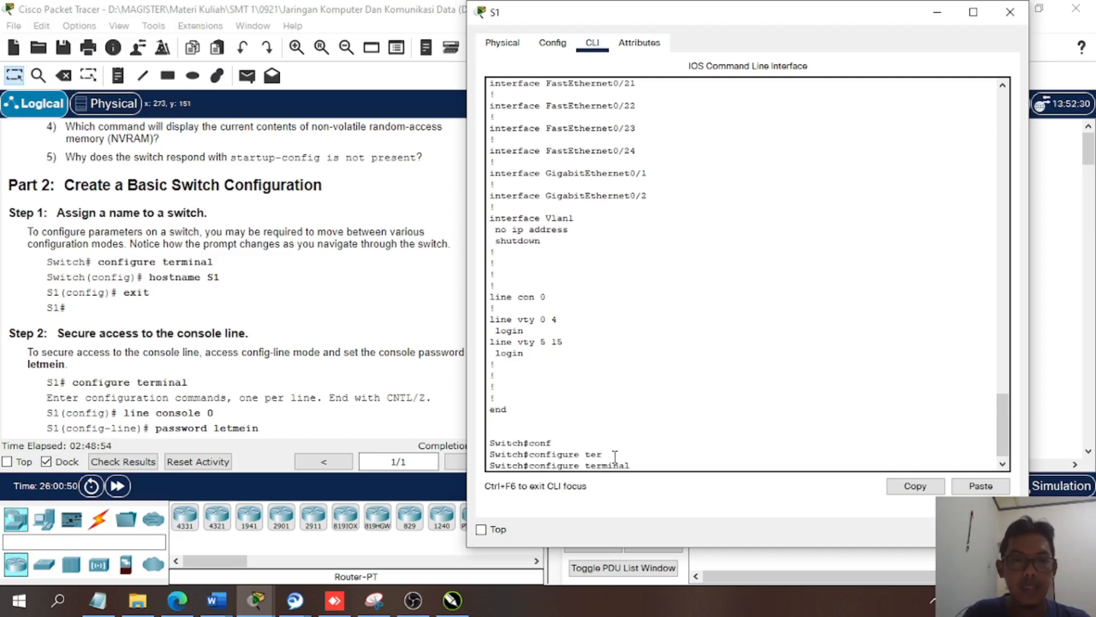
{"action": "key", "text": "Return"}
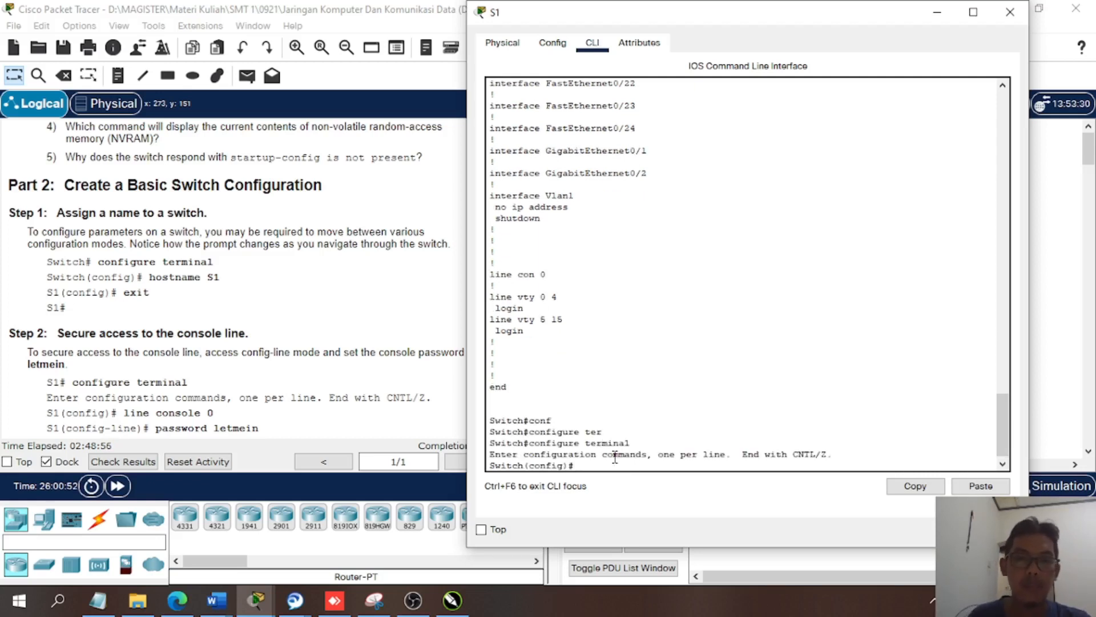
{"action": "double_click", "coordinate": [546, 465]}
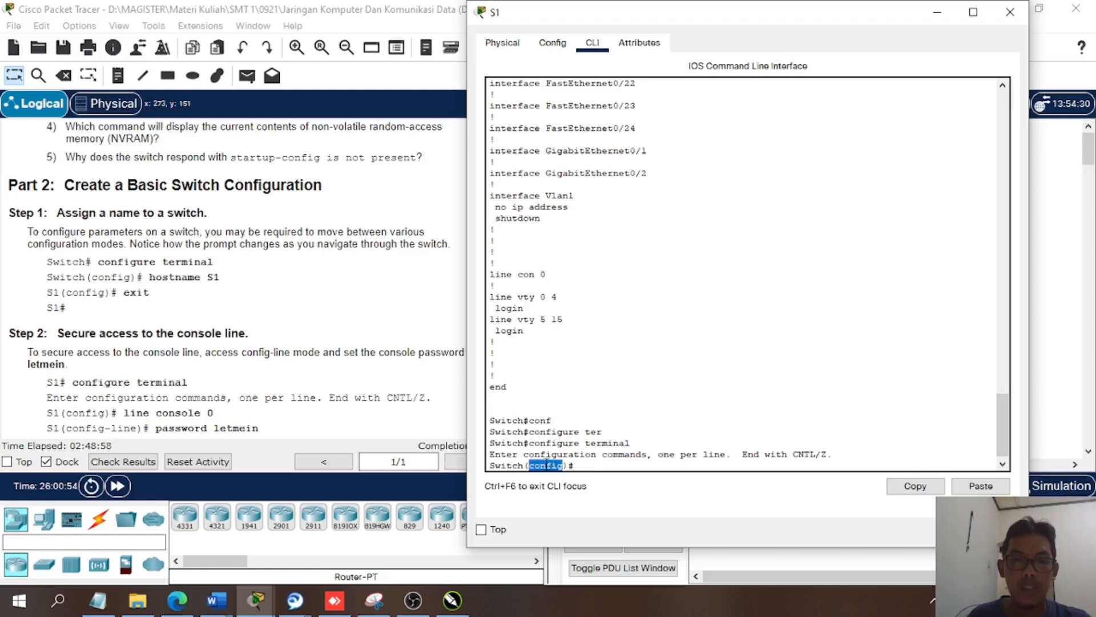
{"action": "left_click", "coordinate": [590, 464]}
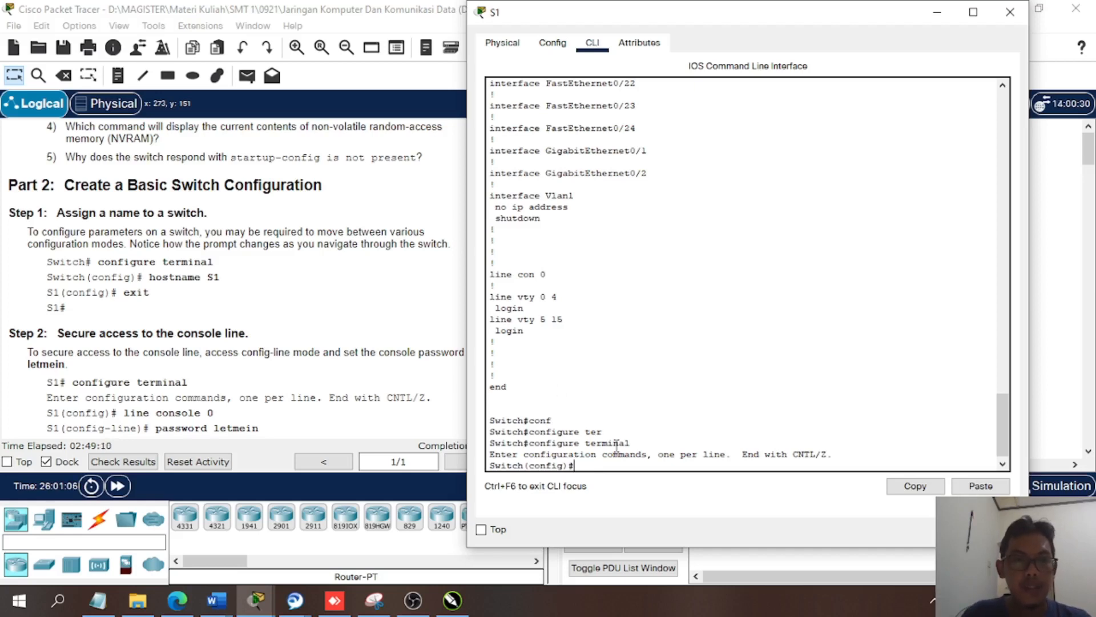
- Set the switch's hostname to S1 and exit global configuration mode back to privileged EXEC mode
{"action": "type", "text": "host"}
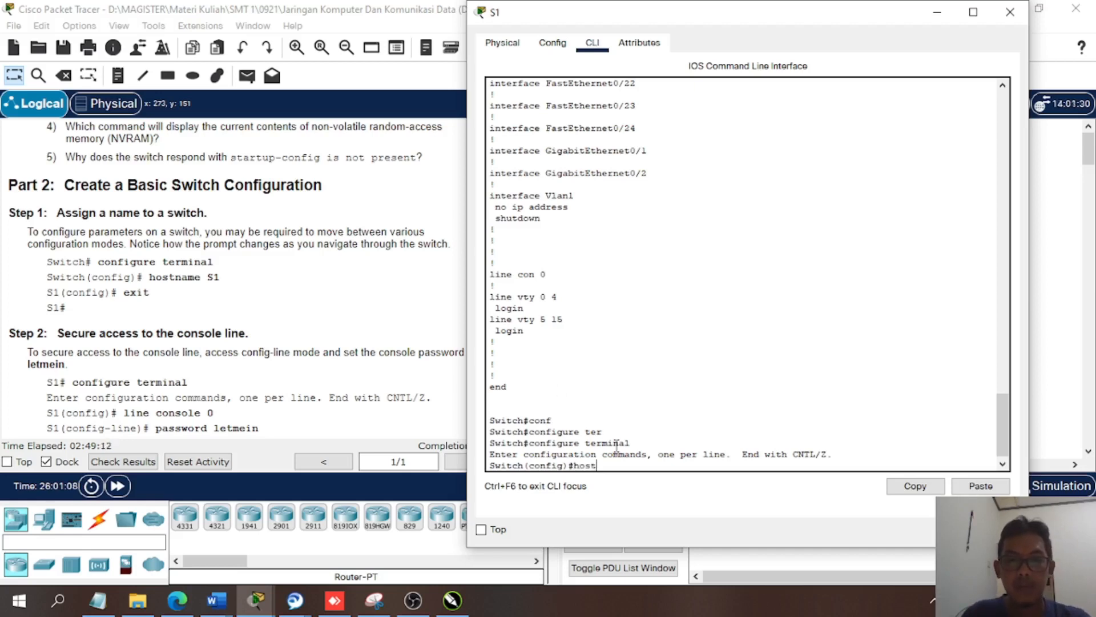
{"action": "key", "text": "Tab"}
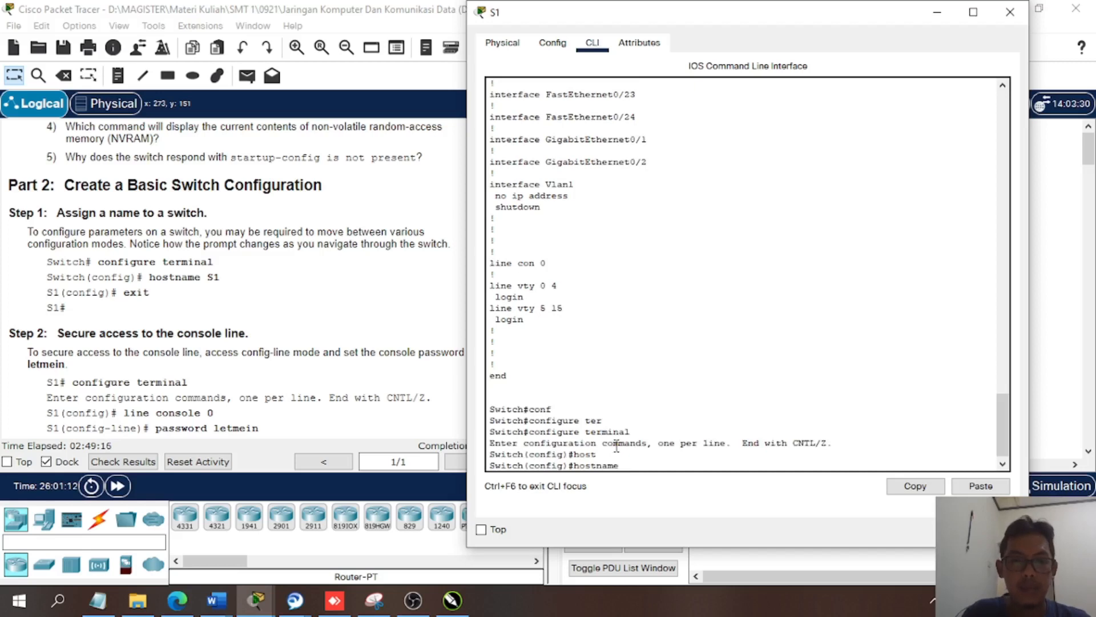
{"action": "type", "text": "S1"}
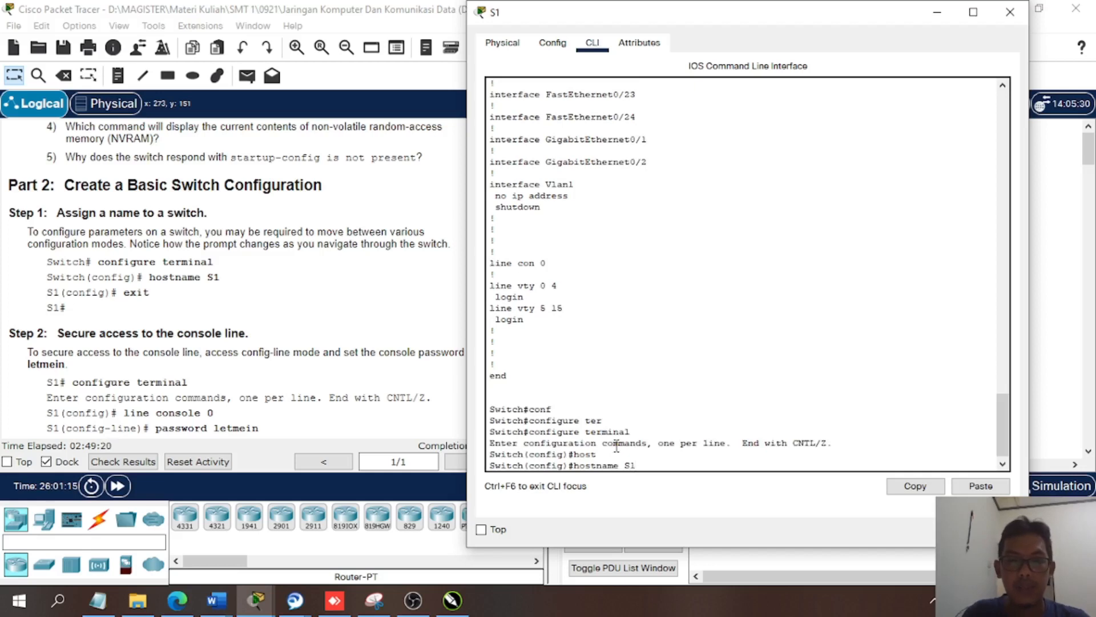
{"action": "key", "text": "Return"}
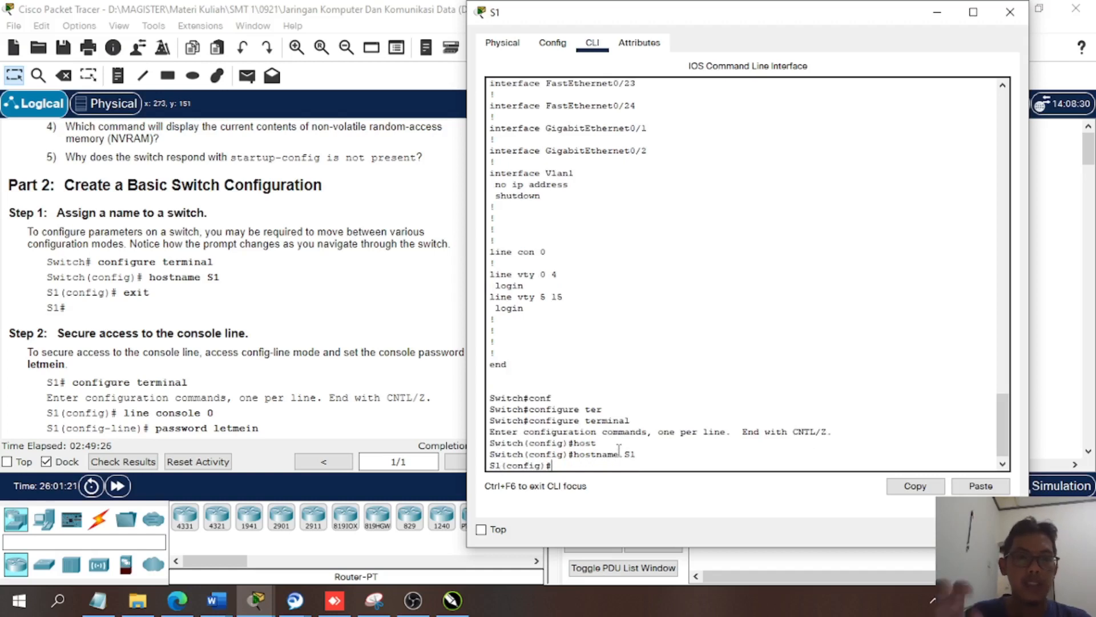
{"action": "type", "text": "exi"}
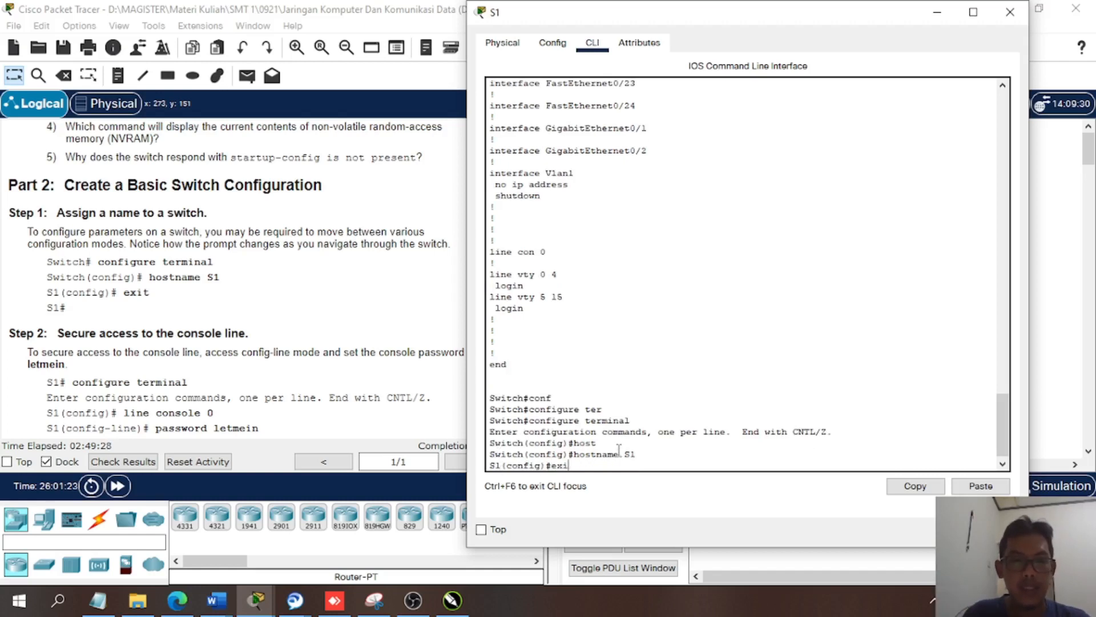
{"action": "key", "text": "Tab"}
{"action": "key", "text": "Return"}
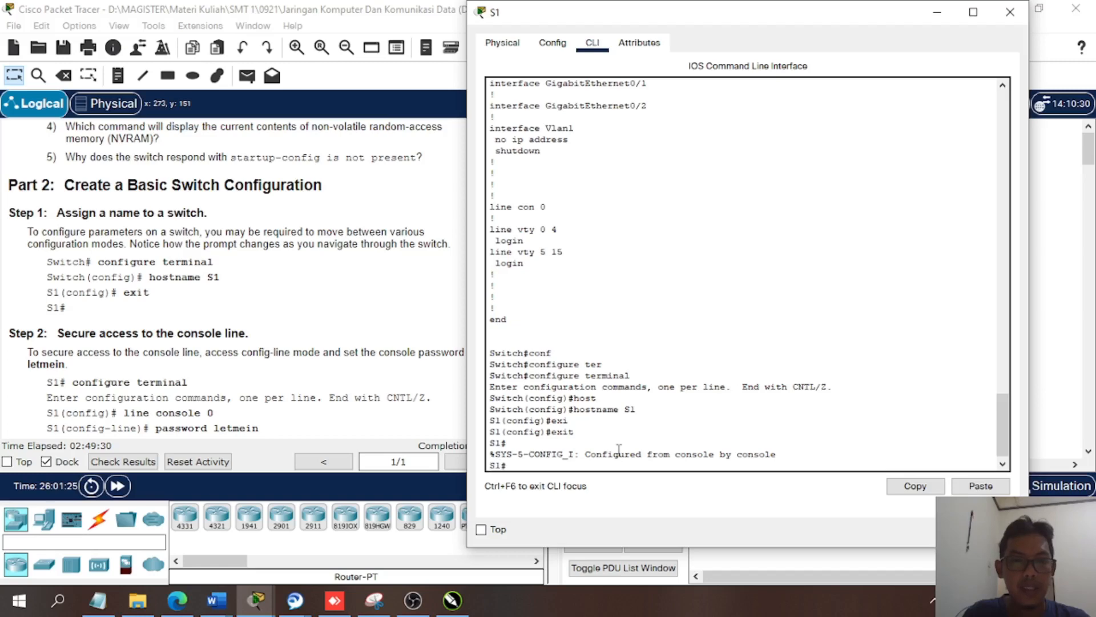
{"action": "key", "text": "Return"}
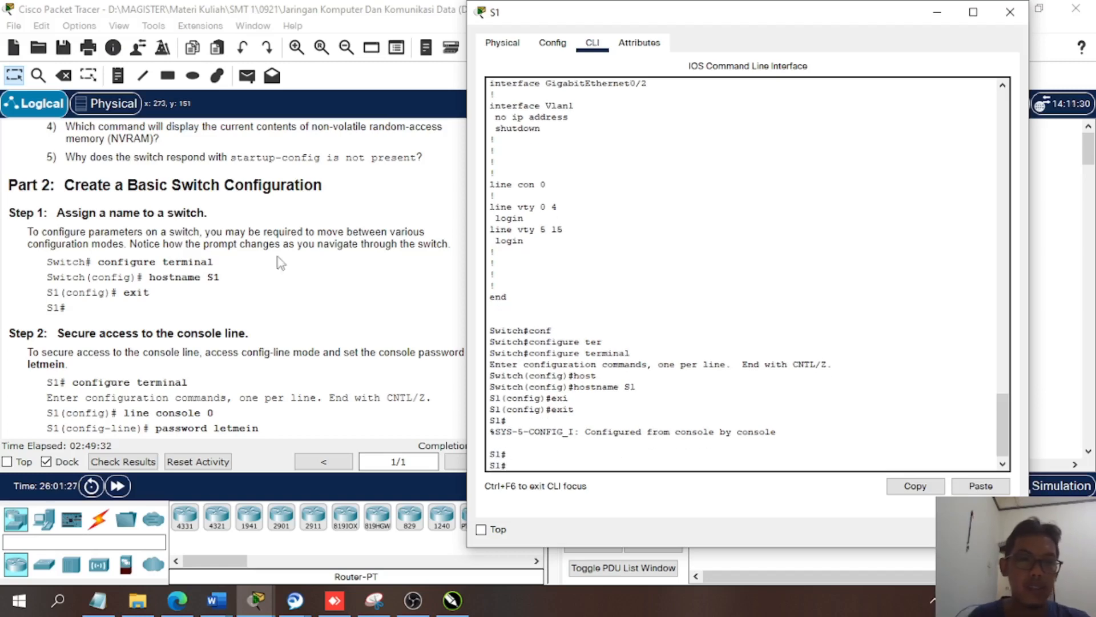
{"action": "scroll", "coordinate": [306, 349], "scroll_direction": "down", "scroll_amount": 3}
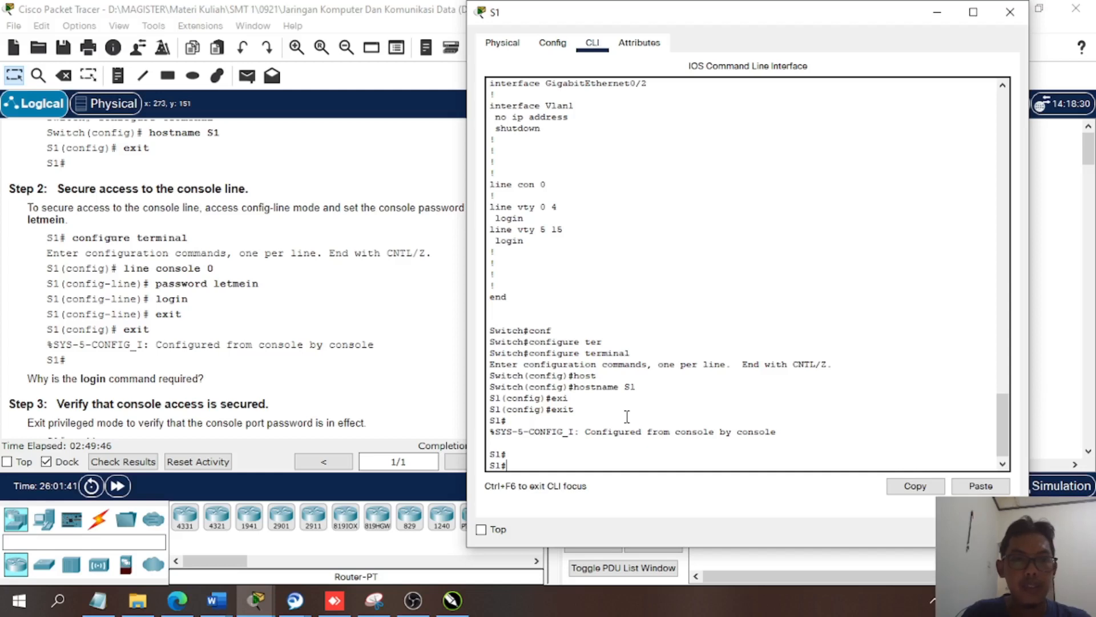
{"action": "type", "text": "lin"}
{"action": "key", "text": "BackSpace"}
{"action": "key", "text": "BackSpace"}
{"action": "key", "text": "BackSpace"}
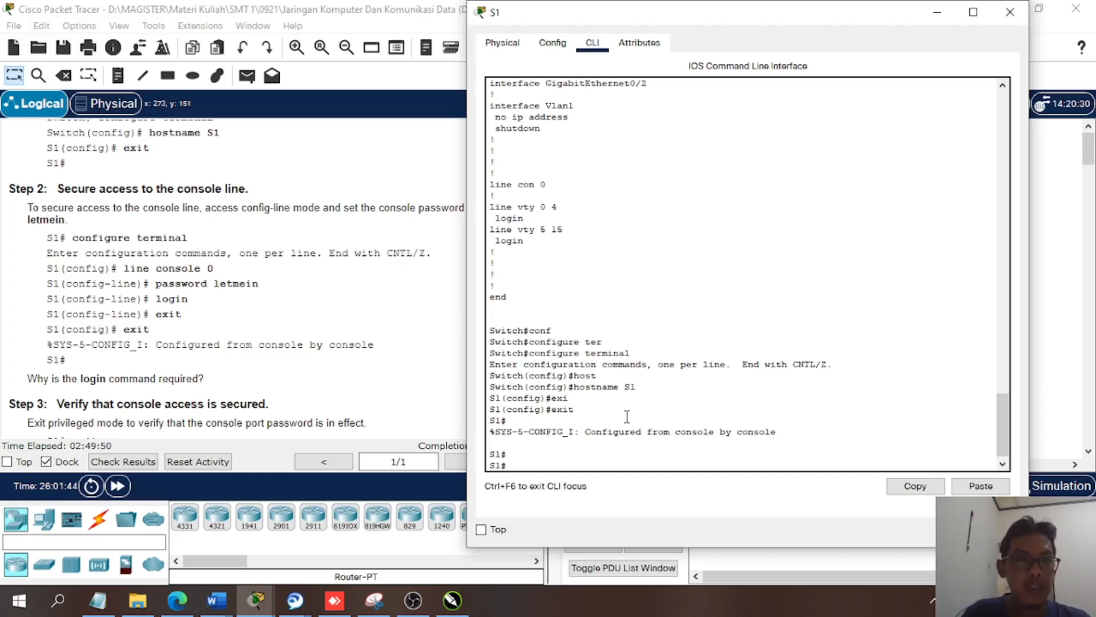
- Return to global configuration mode on S1 with configure terminal to start securing console access
{"action": "type", "text": "conf"}
{"action": "key", "text": "Tab"}
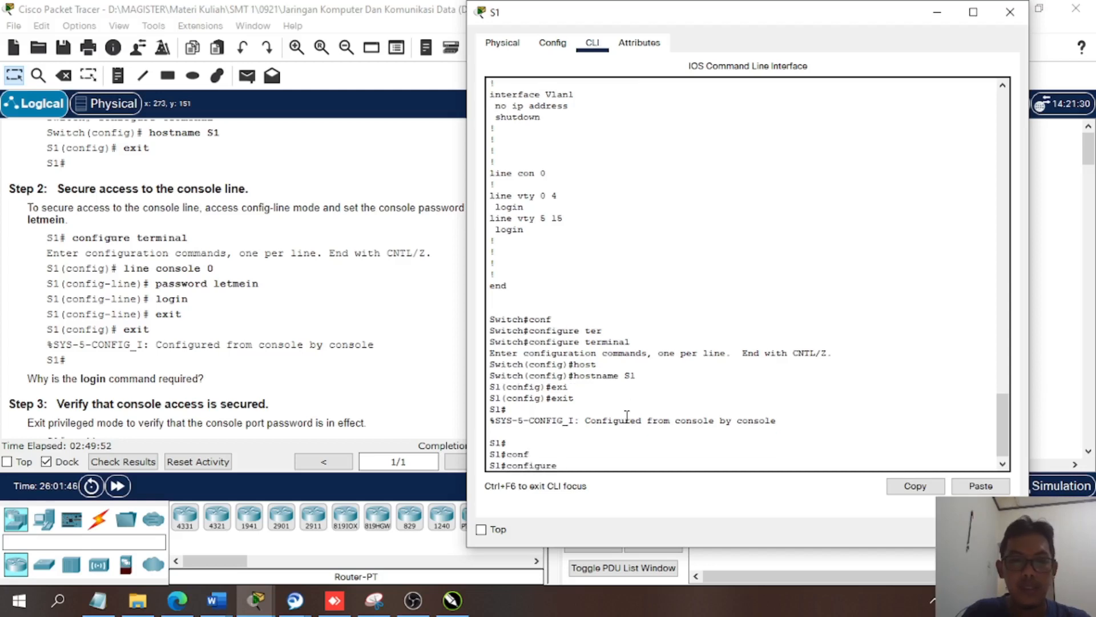
{"action": "type", "text": "ter"}
{"action": "key", "text": "Tab"}
{"action": "key", "text": "Return"}
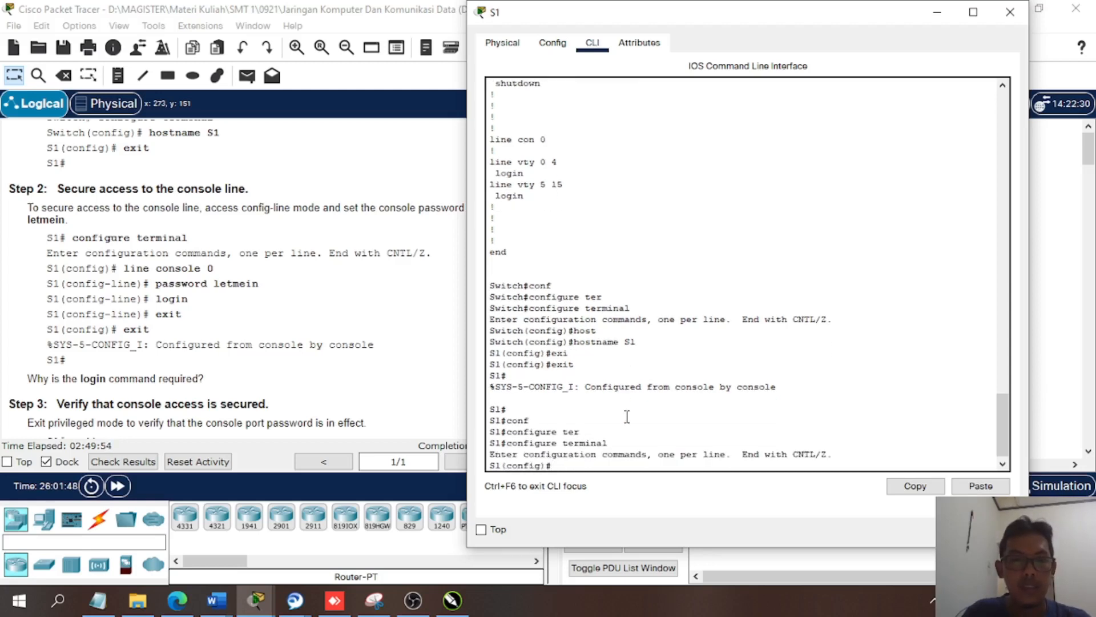
- Enter line configuration mode for the console with the command line console 0
{"action": "type", "text": "line"}
{"action": "key", "text": "Tab"}
{"action": "type", "text": "con"}
{"action": "key", "text": "Tab"}
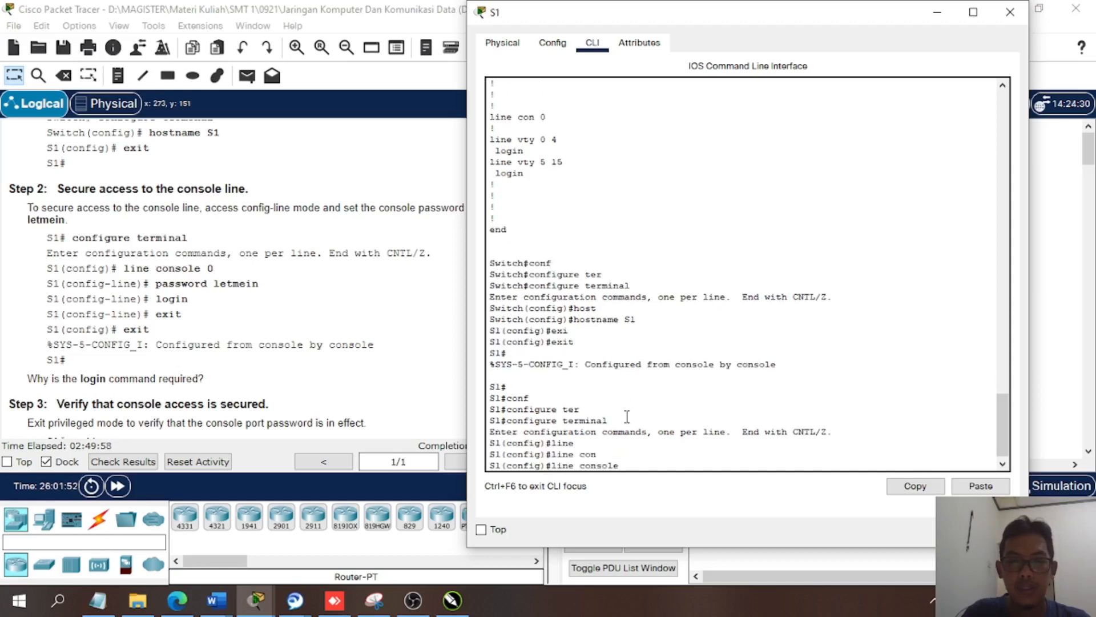
{"action": "type", "text": "0"}
{"action": "key", "text": "Return"}
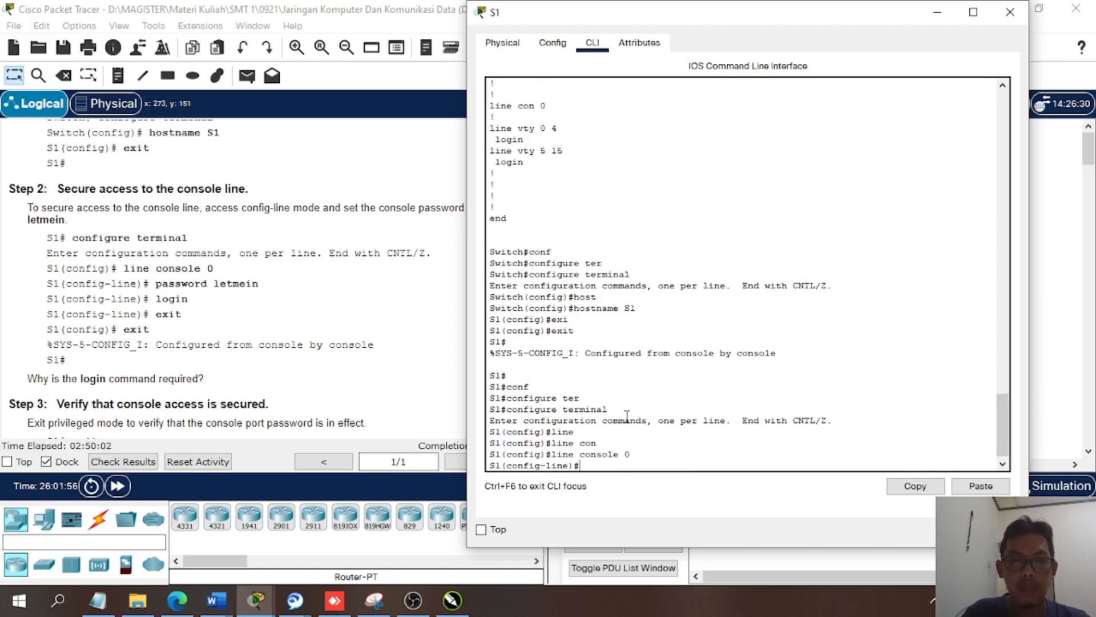
- Set the console line password to the one given in Step 2 of the instructions
{"action": "type", "text": "pass"}
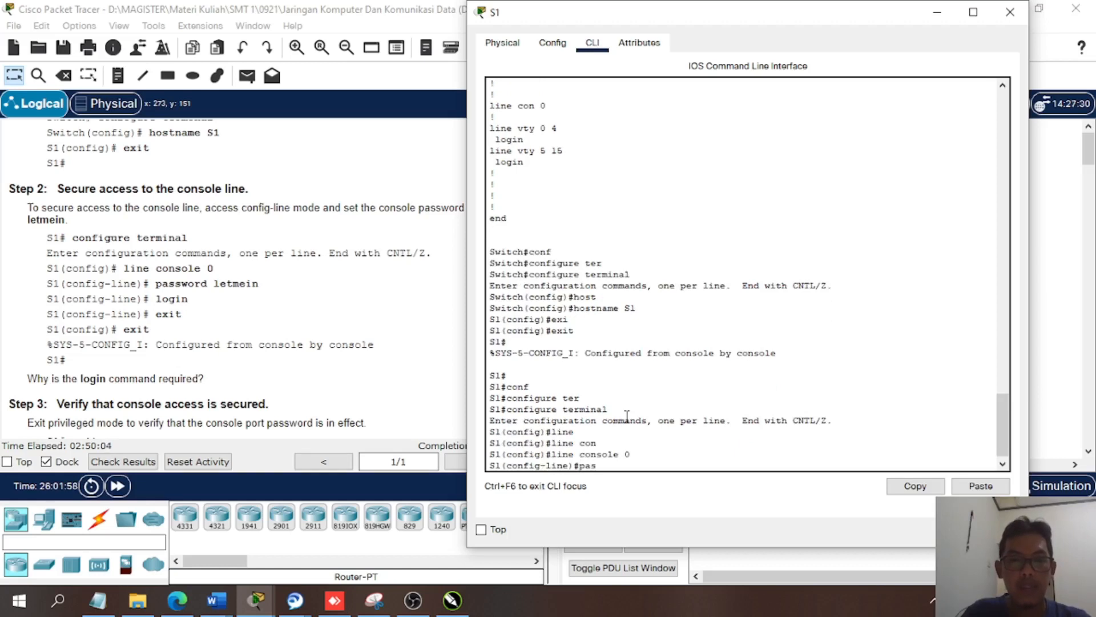
{"action": "key", "text": "Tab"}
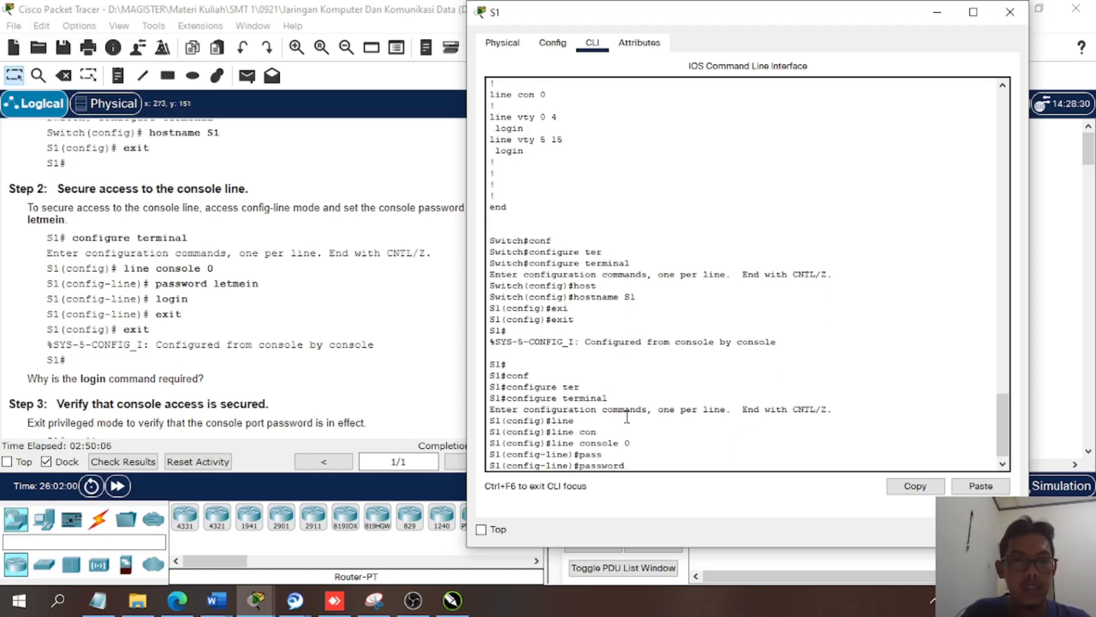
{"action": "type", "text": "letmein"}
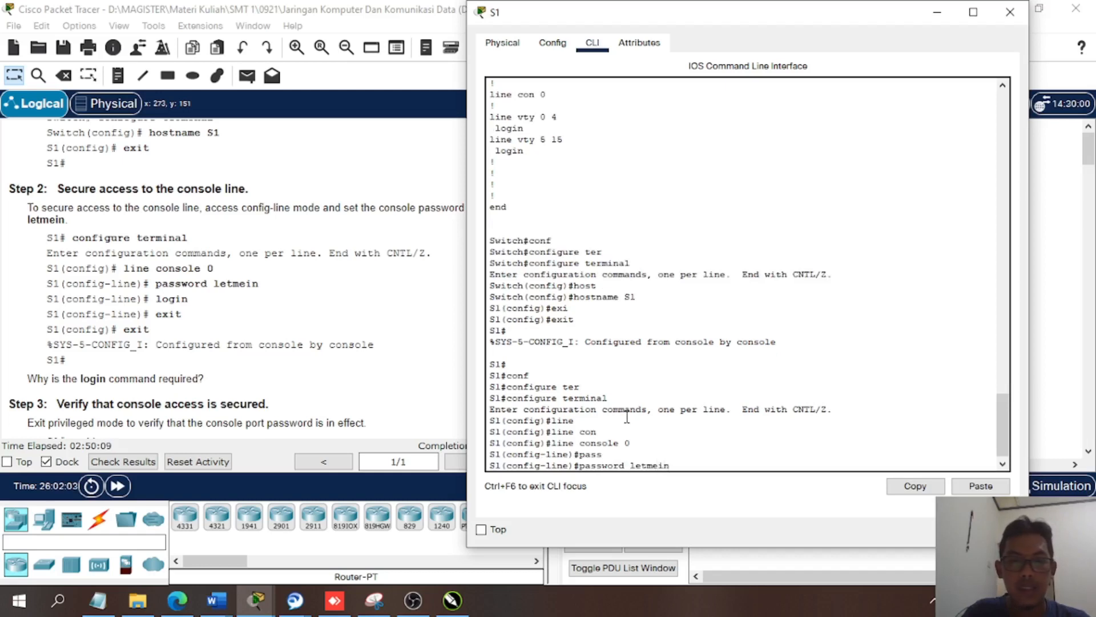
{"action": "key", "text": "Return"}
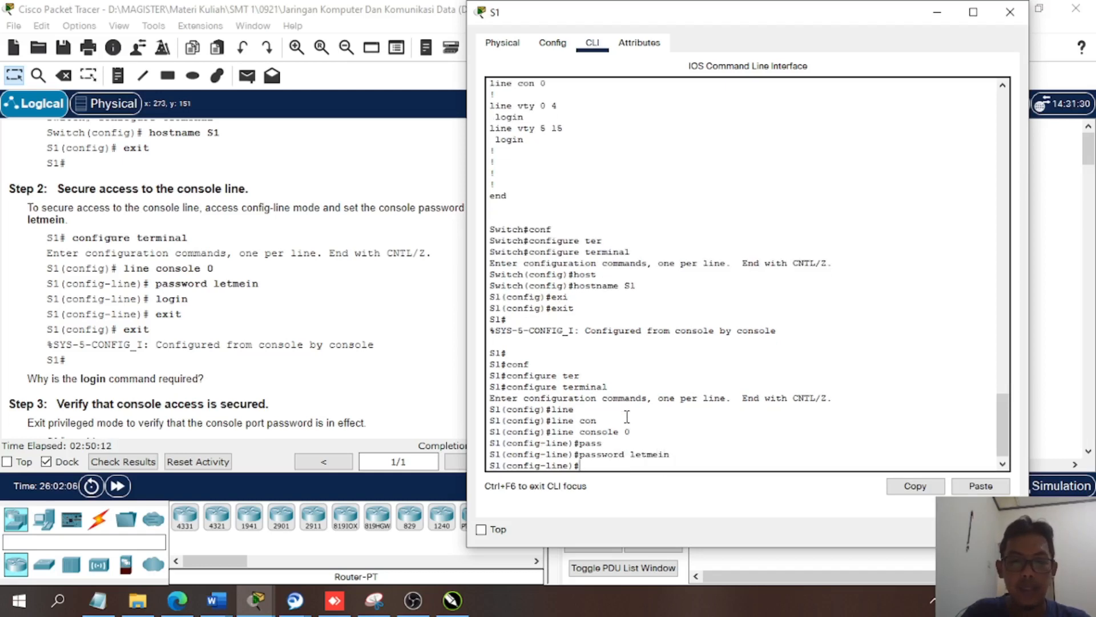
- Enable login on the console line and exit both configuration modes back to the privileged EXEC prompt
{"action": "type", "text": "login"}
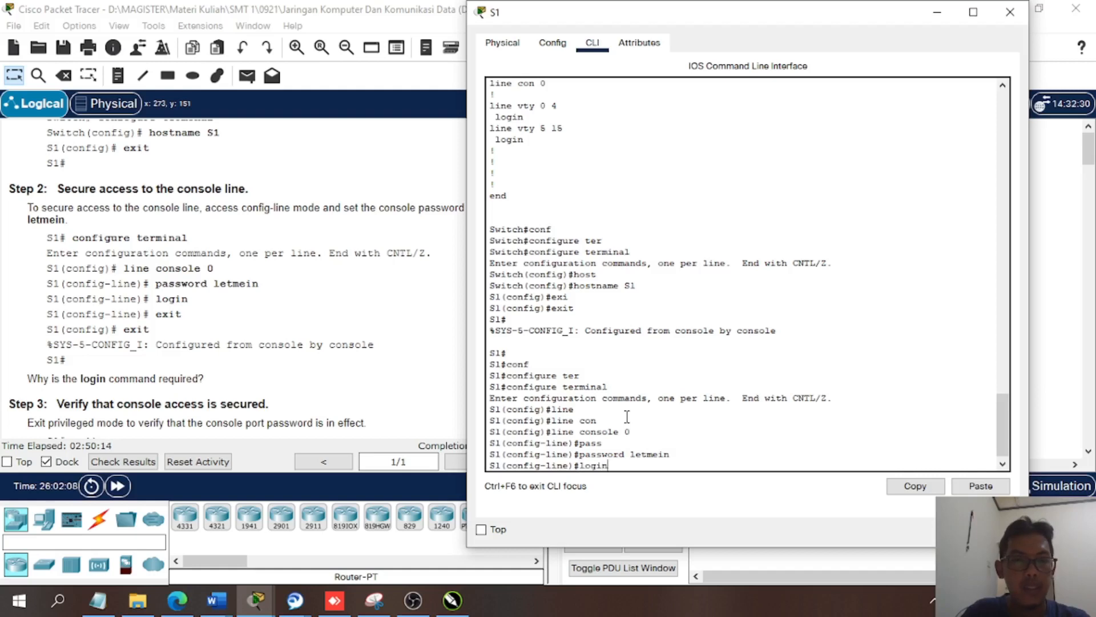
{"action": "key", "text": "Return"}
{"action": "type", "text": "exi"}
{"action": "key", "text": "Return"}
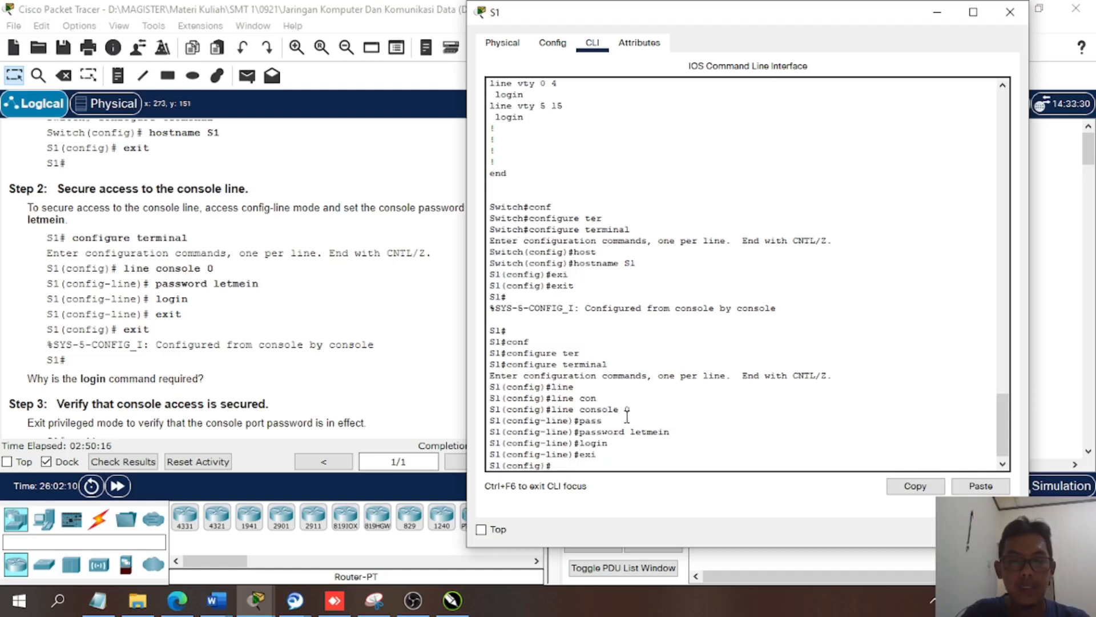
{"action": "key", "text": "Return"}
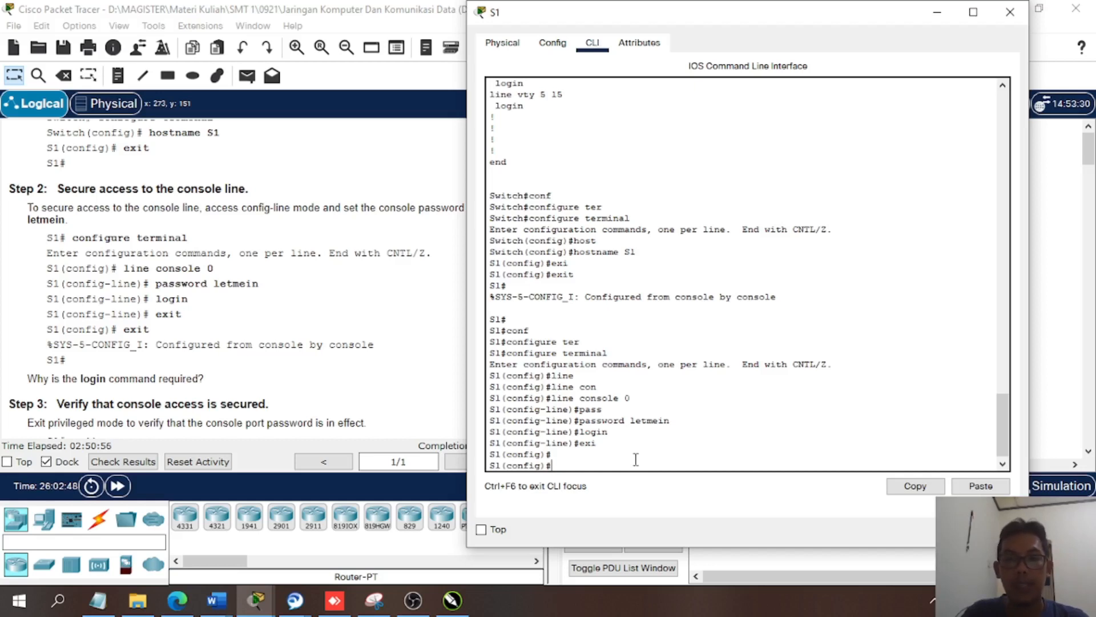
{"action": "key", "text": "Return"}
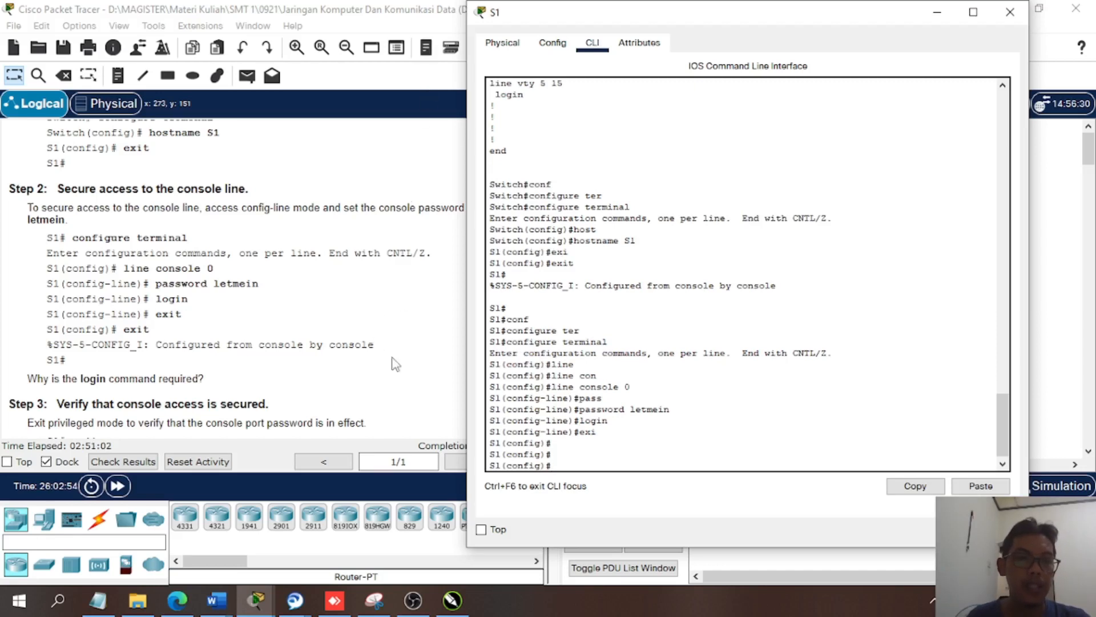
{"action": "left_click", "coordinate": [573, 400]}
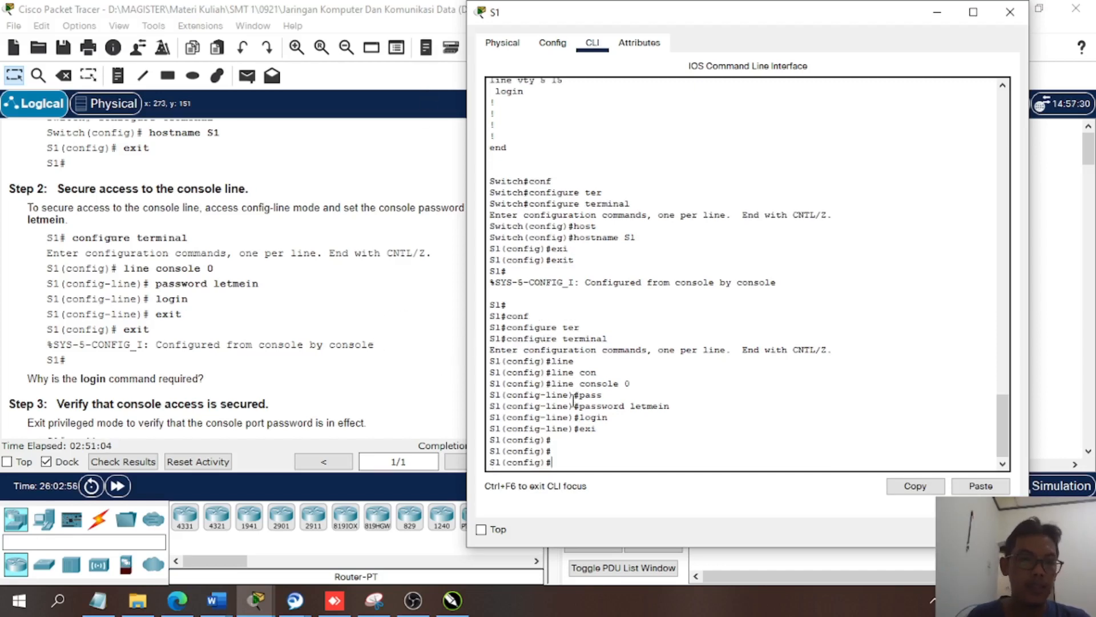
{"action": "type", "text": "exi"}
{"action": "key", "text": "Return"}
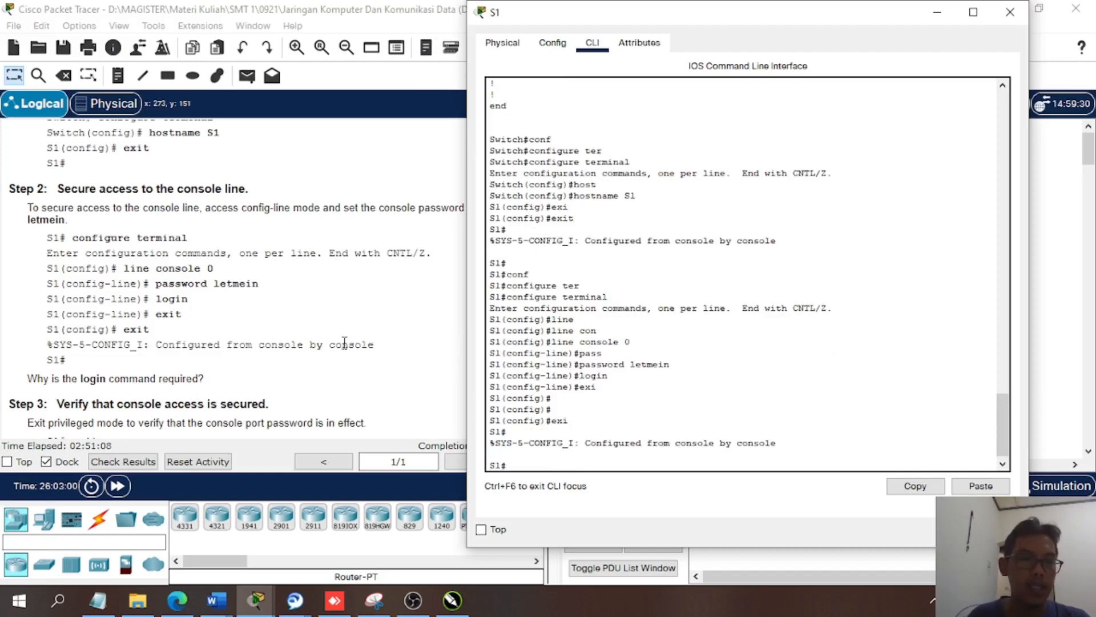
- Exit the switch session as Step 3 asks, then reopen the console and log in with the console password
{"action": "scroll", "coordinate": [281, 380], "scroll_direction": "down", "scroll_amount": 2}
{"action": "scroll", "coordinate": [286, 371], "scroll_direction": "down", "scroll_amount": 1}
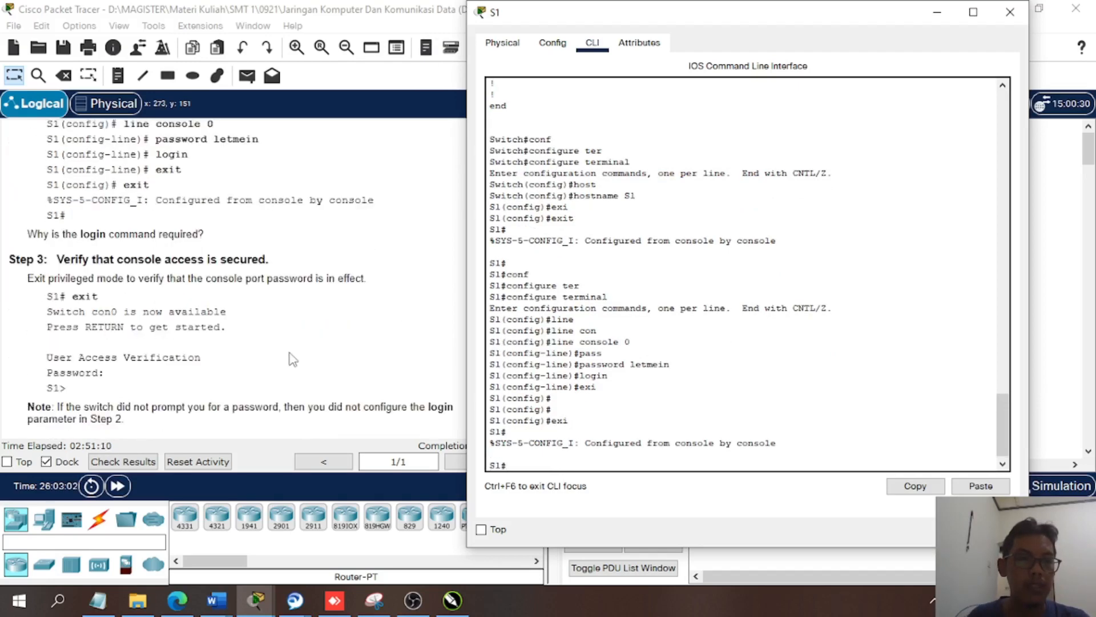
{"action": "scroll", "coordinate": [282, 355], "scroll_direction": "down", "scroll_amount": 1}
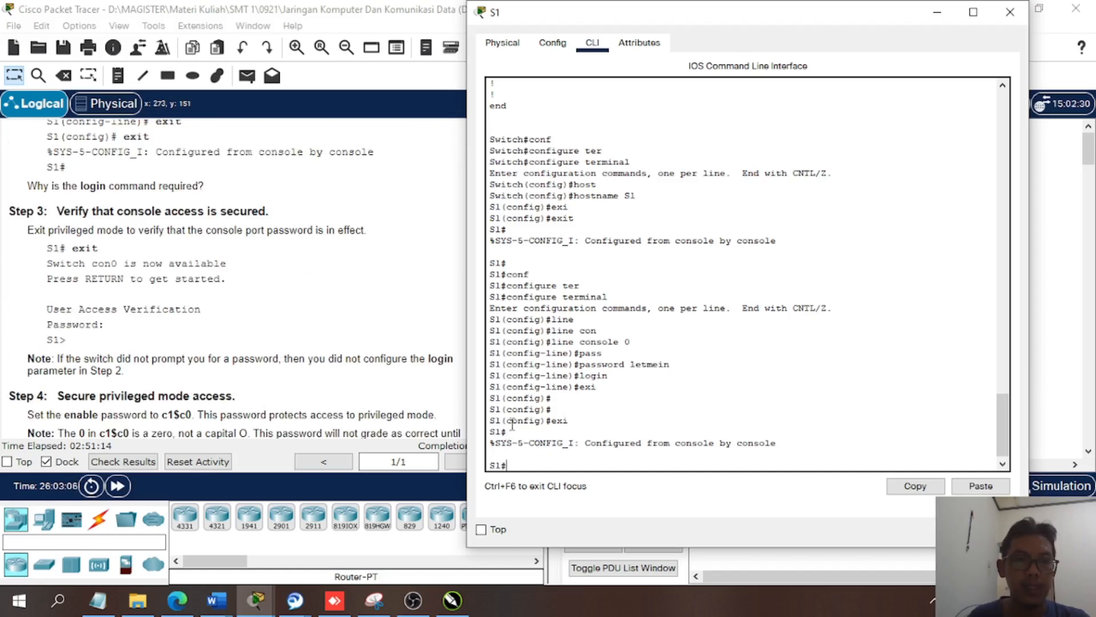
{"action": "left_click", "coordinate": [534, 461]}
{"action": "type", "text": "exi"}
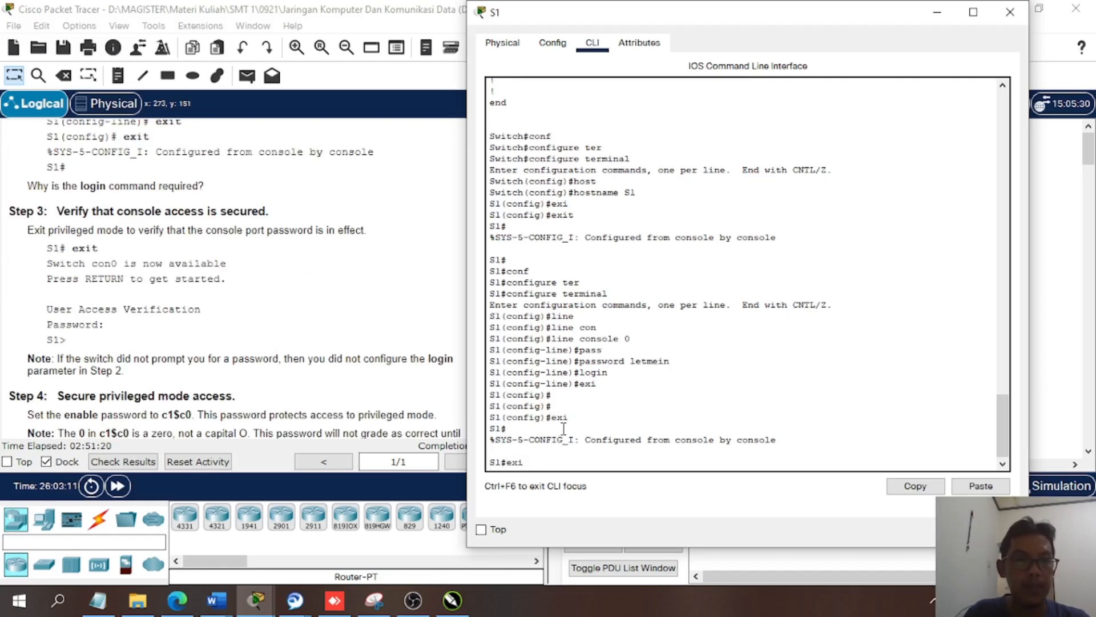
{"action": "key", "text": "Return"}
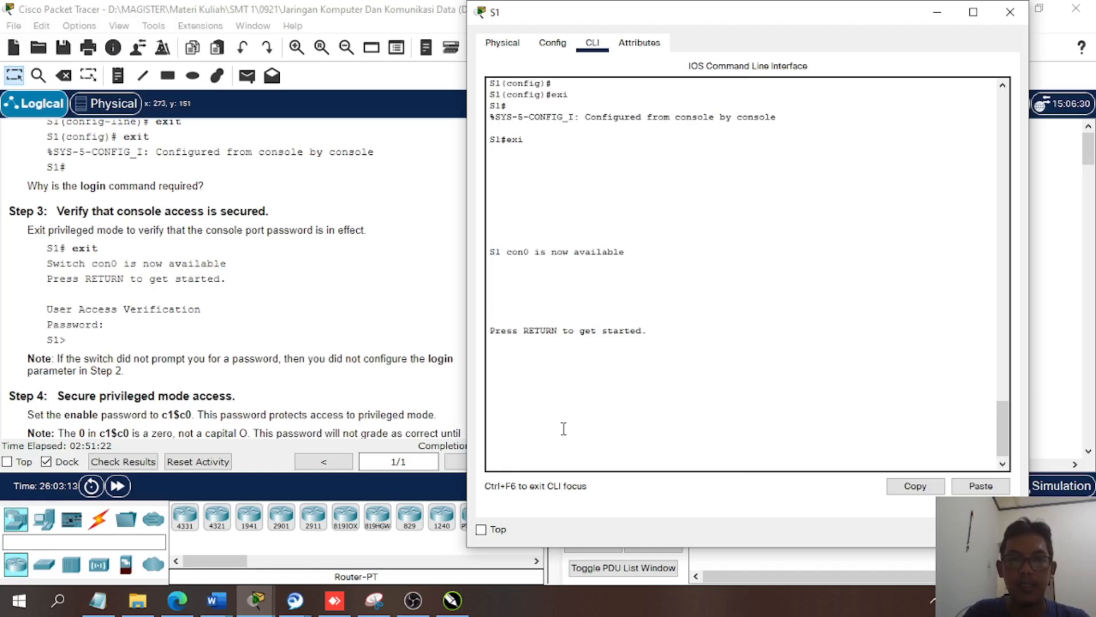
{"action": "key", "text": "Return"}
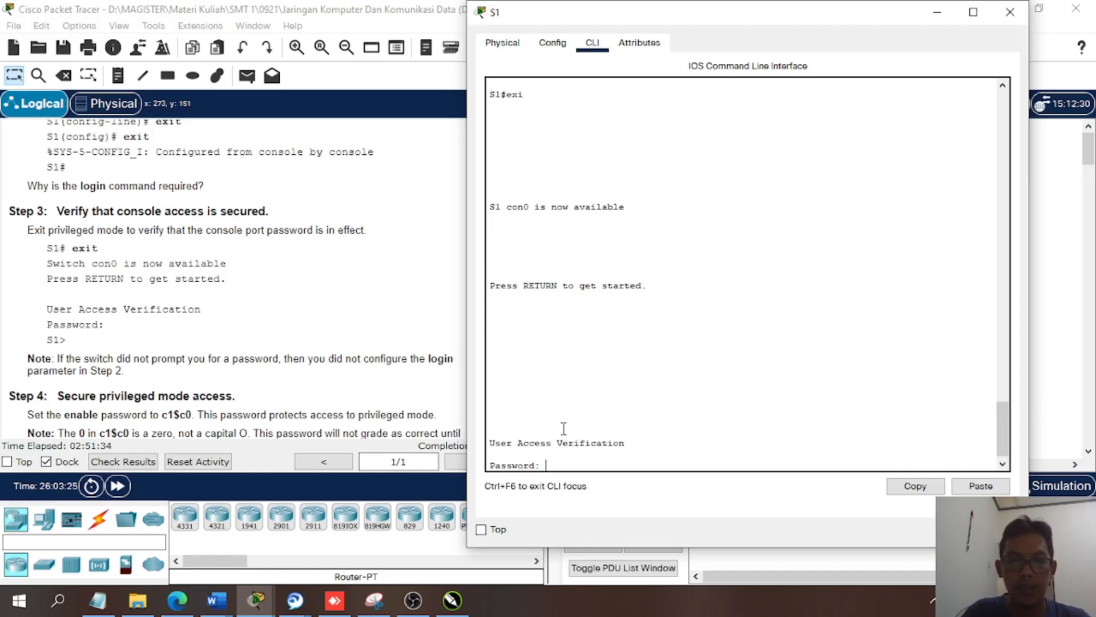
{"action": "key", "text": "Return"}
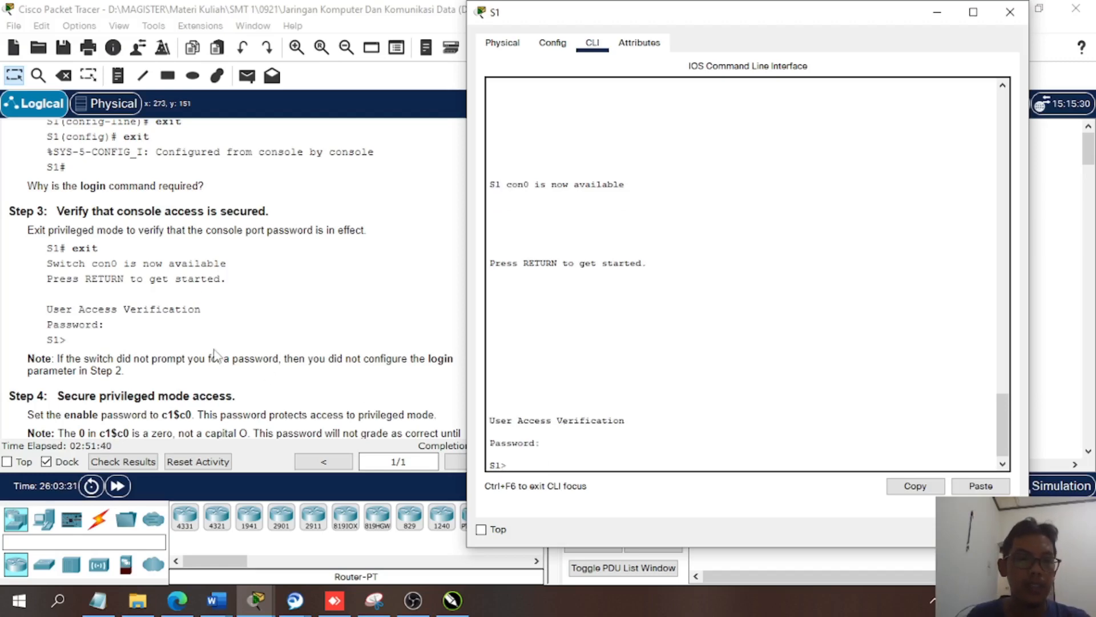
- Enter privileged EXEC mode and start global configuration on the switch with configure terminal, following Step 4 of the instructions
{"action": "scroll", "coordinate": [216, 354], "scroll_direction": "down", "scroll_amount": 2}
{"action": "scroll", "coordinate": [216, 354], "scroll_direction": "down", "scroll_amount": 2}
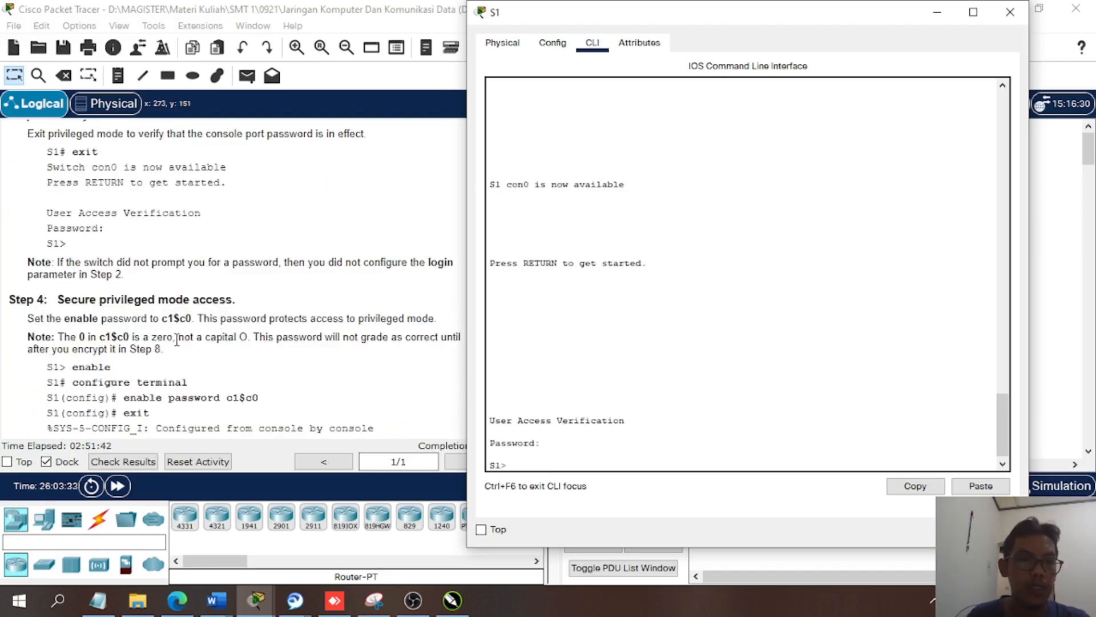
{"action": "scroll", "coordinate": [154, 337], "scroll_direction": "down", "scroll_amount": 2}
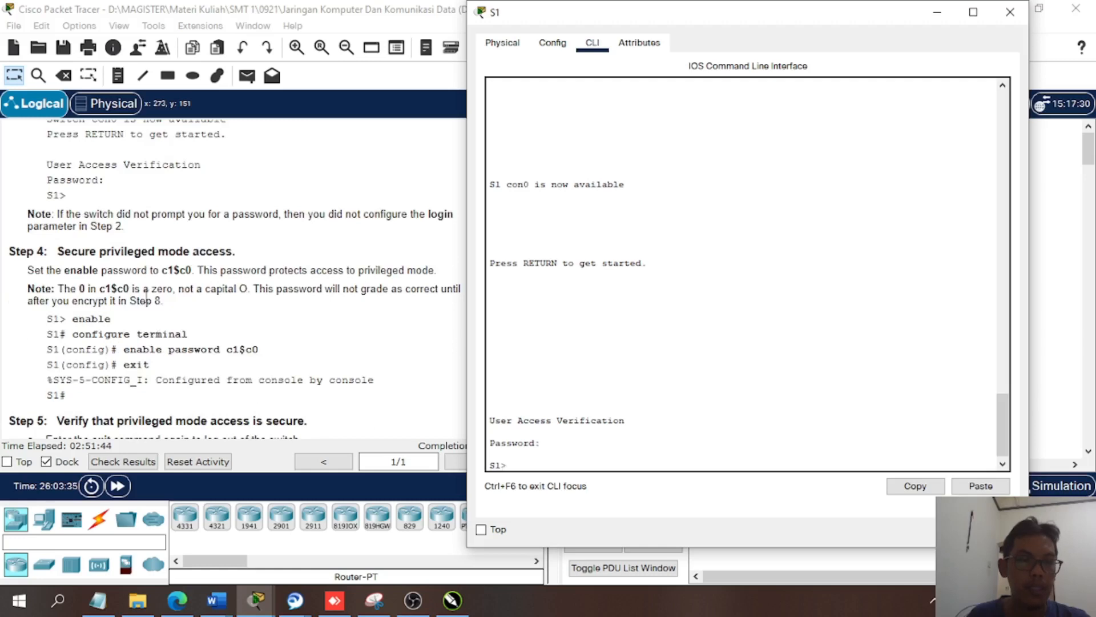
{"action": "scroll", "coordinate": [148, 294], "scroll_direction": "down", "scroll_amount": 2}
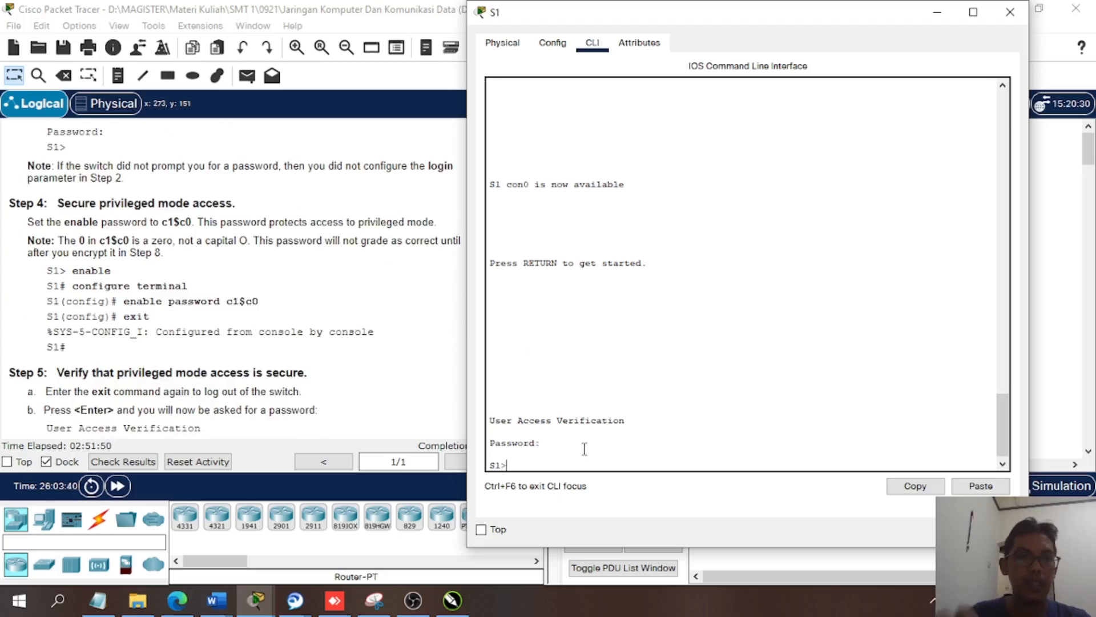
{"action": "type", "text": "en"}
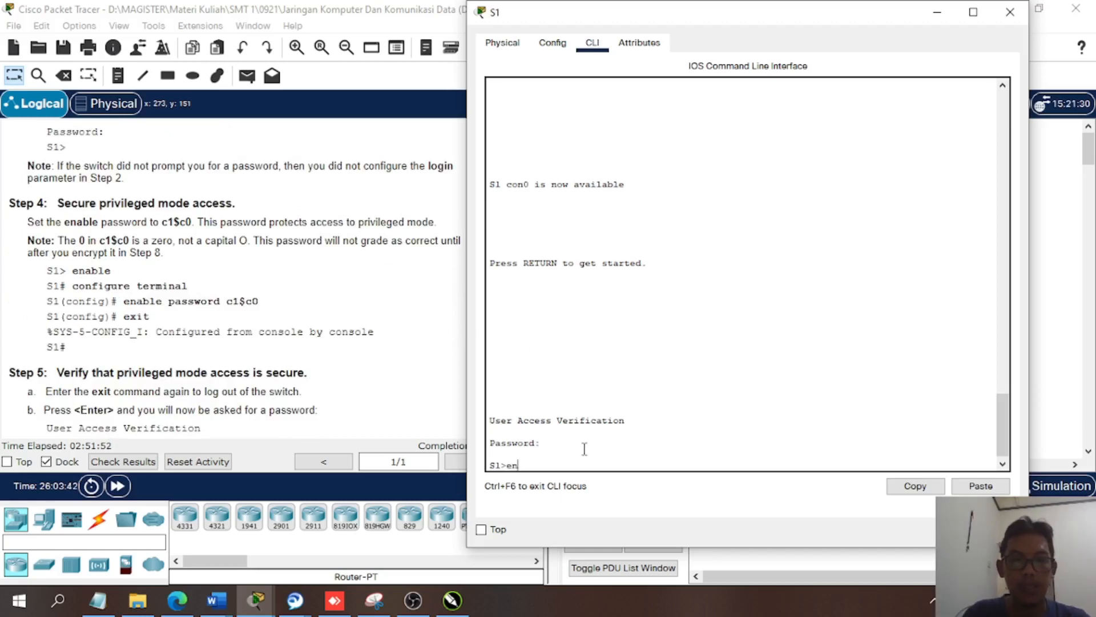
{"action": "type", "text": "a"}
{"action": "key", "text": "Return"}
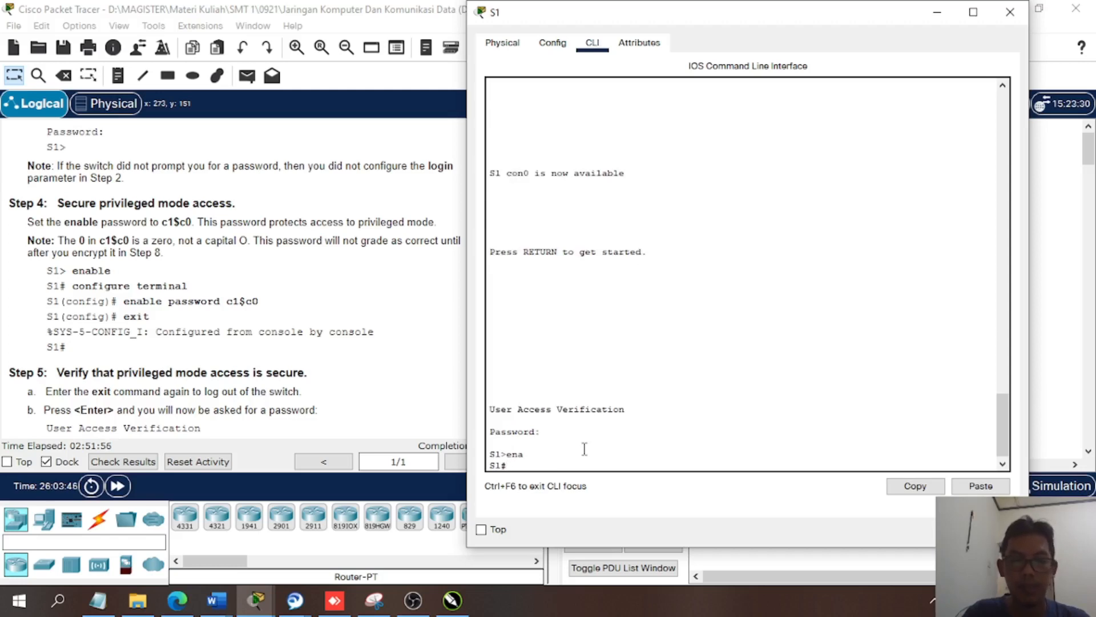
{"action": "type", "text": "conf"}
{"action": "key", "text": "Tab"}
{"action": "type", "text": "ter"}
{"action": "key", "text": "Tab"}
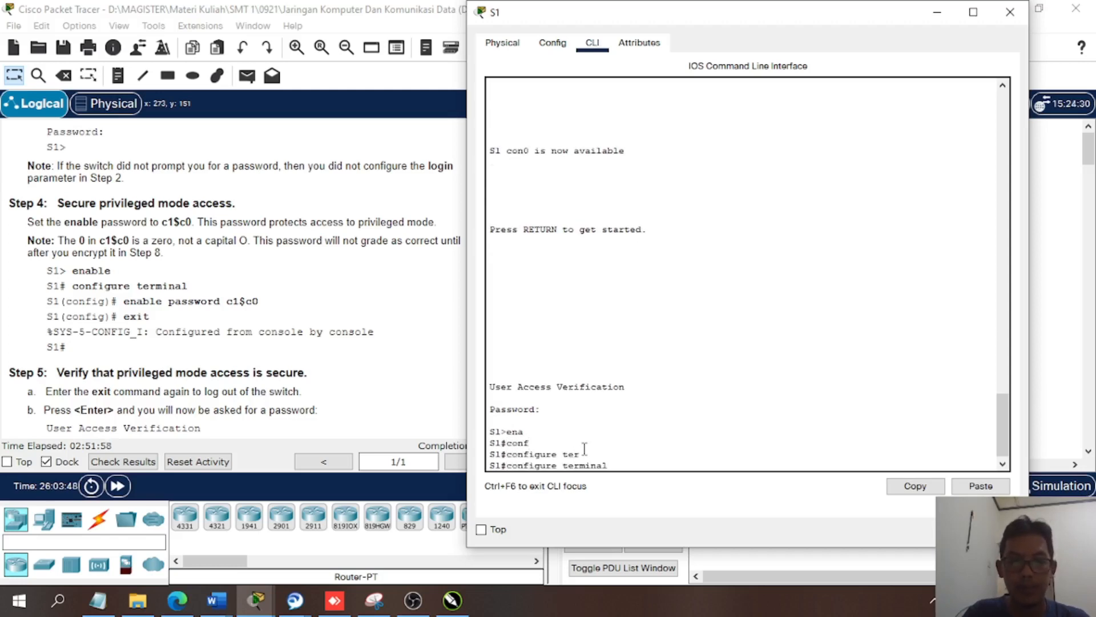
{"action": "key", "text": "Return"}
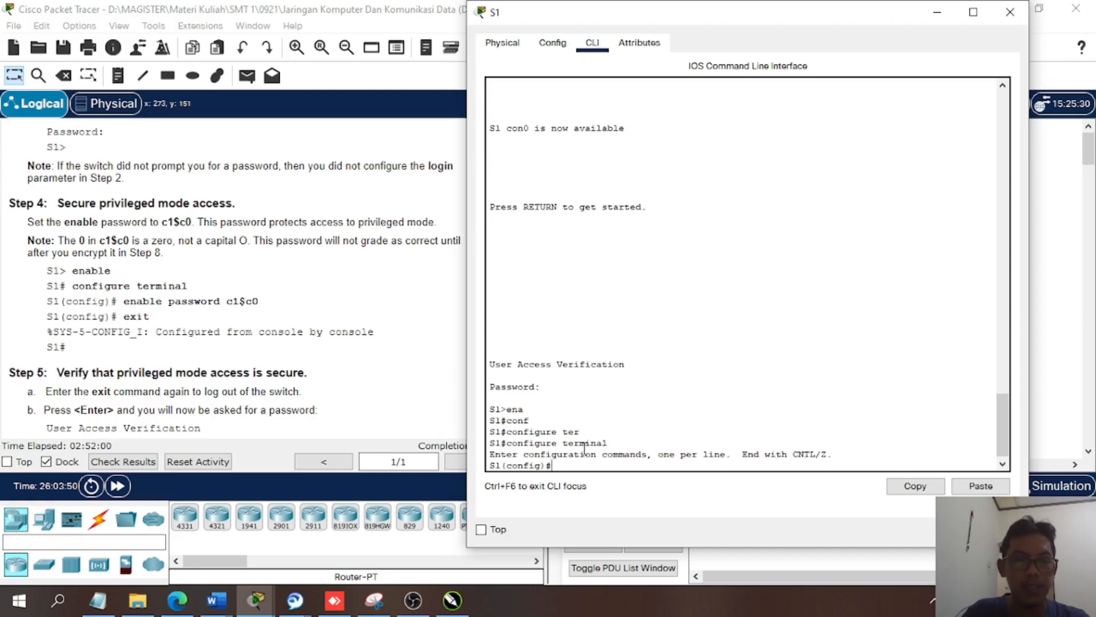
- Protect privileged mode by setting the enable password to the one given in Step 4 with the enable password command
{"action": "type", "text": "en"}
{"action": "key", "text": "Tab"}
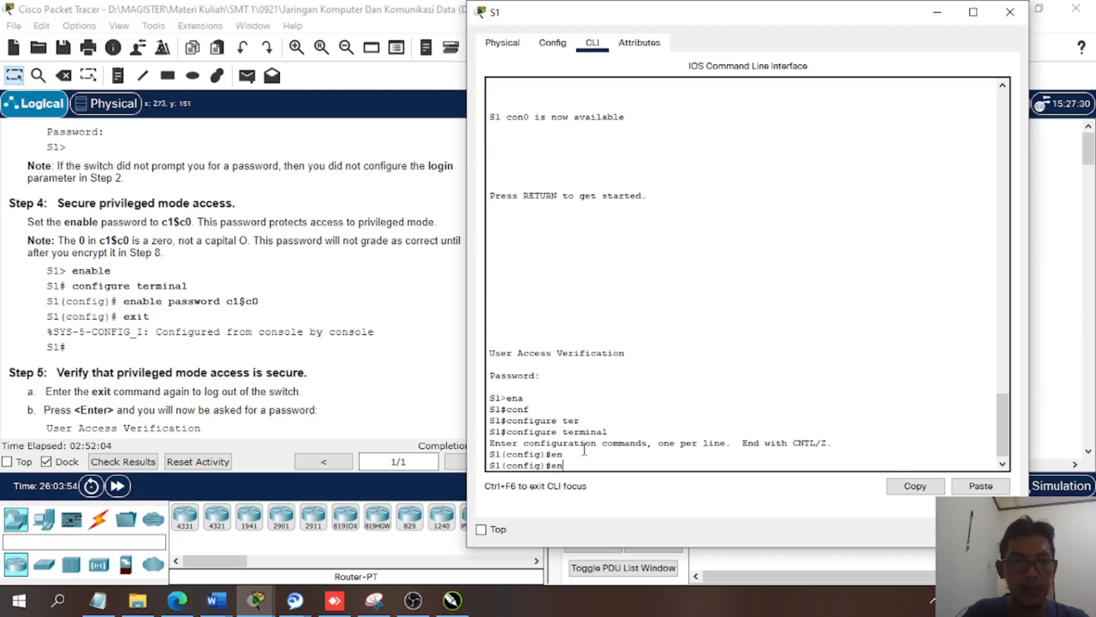
{"action": "key", "text": "BackSpace"}
{"action": "key", "text": "BackSpace"}
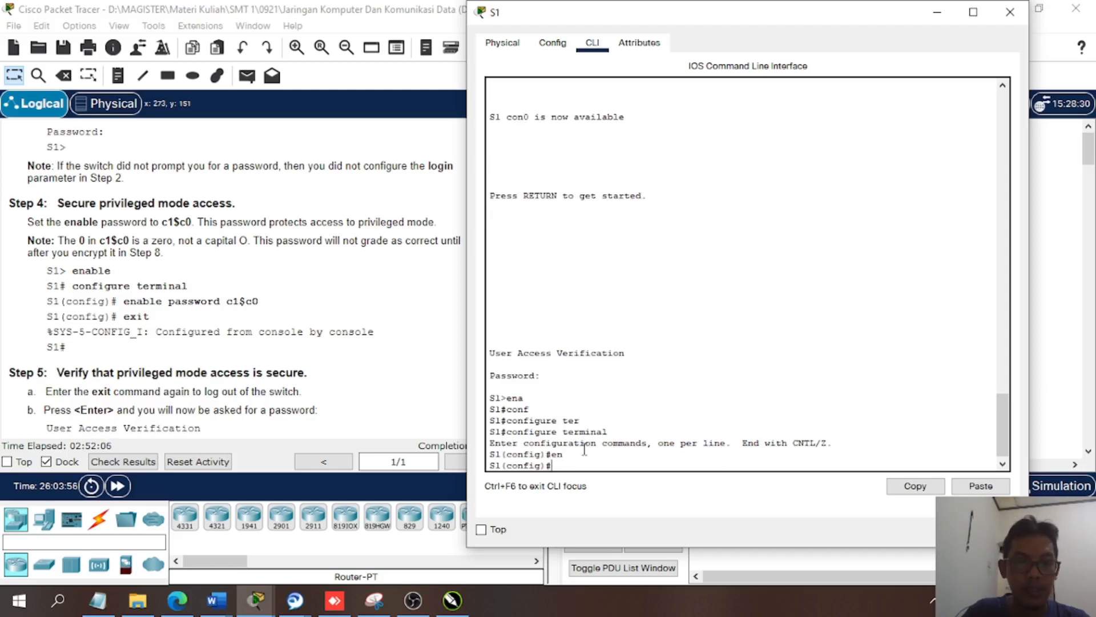
{"action": "type", "text": "ena"}
{"action": "key", "text": "Tab"}
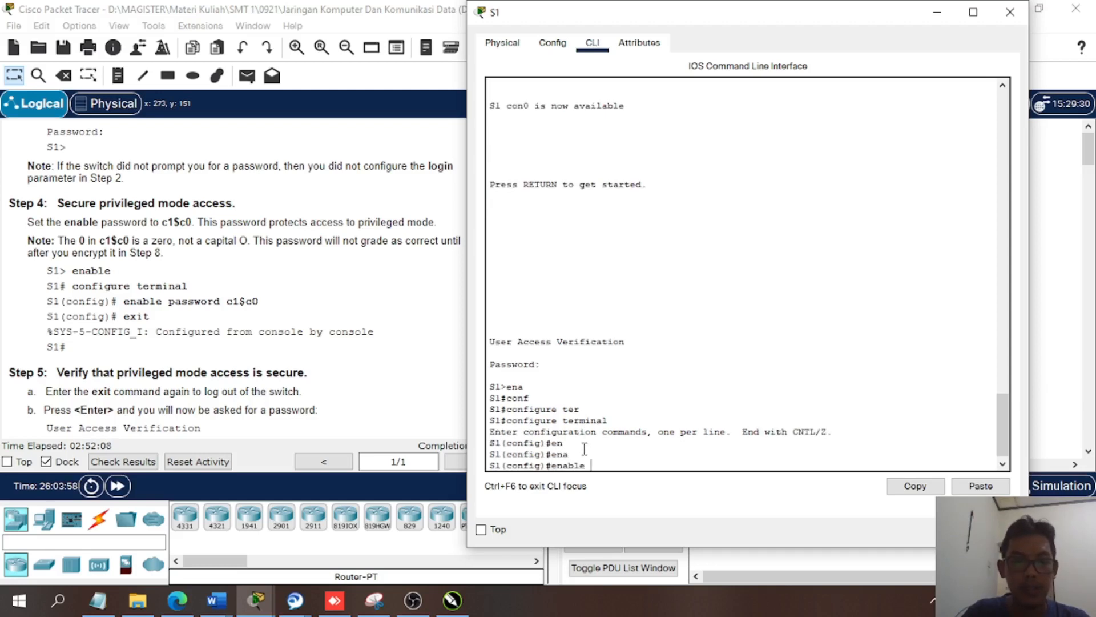
{"action": "type", "text": "pass"}
{"action": "key", "text": "Tab"}
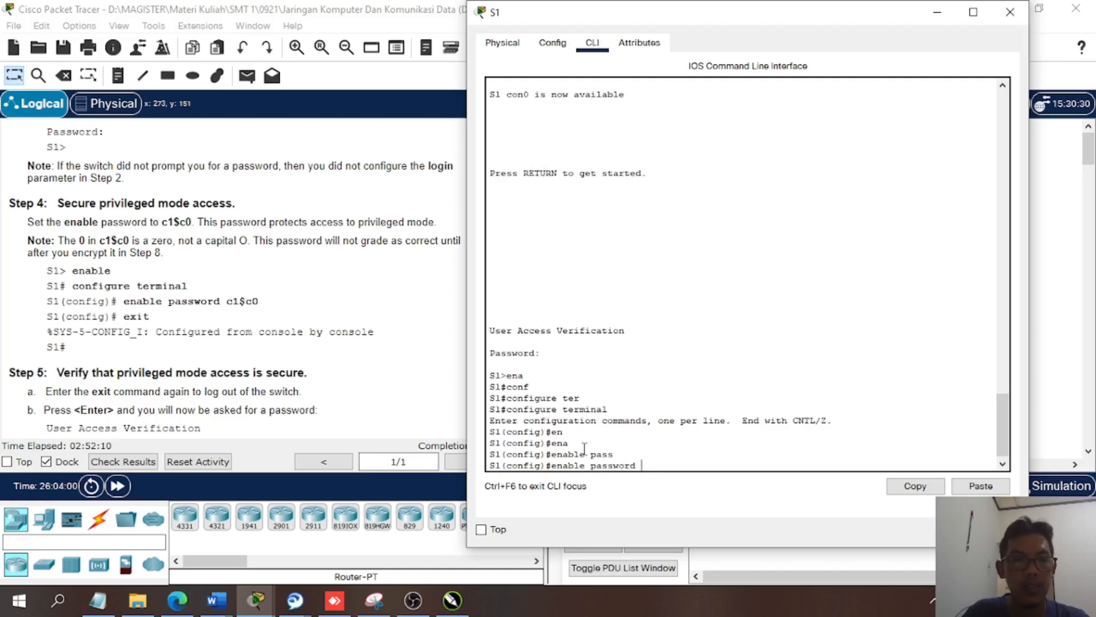
{"action": "type", "text": "c1"}
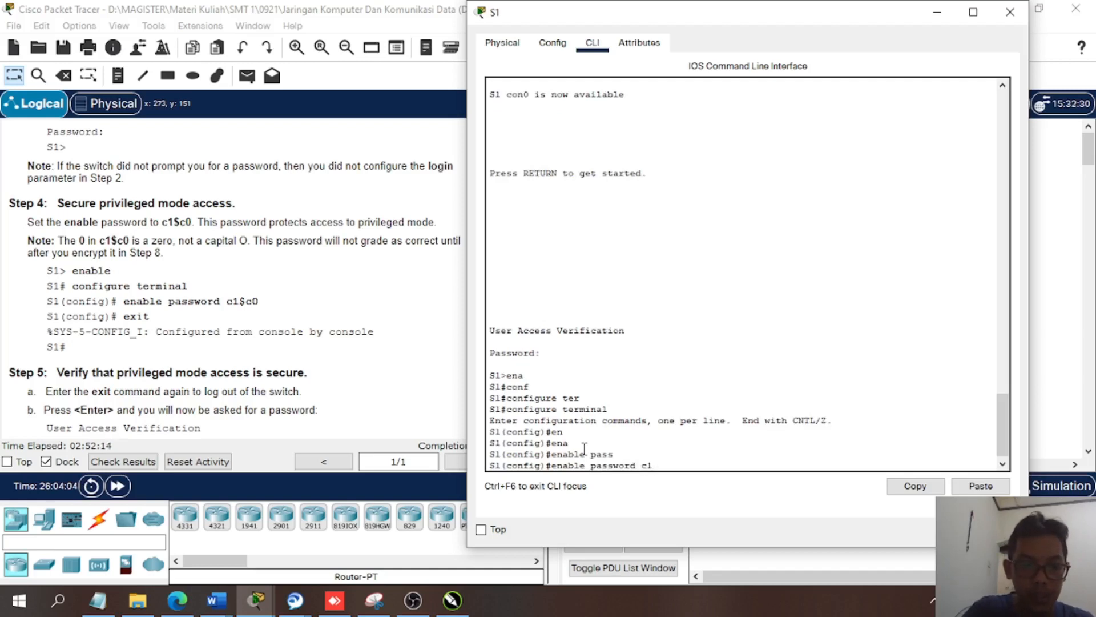
{"action": "type", "text": "$"}
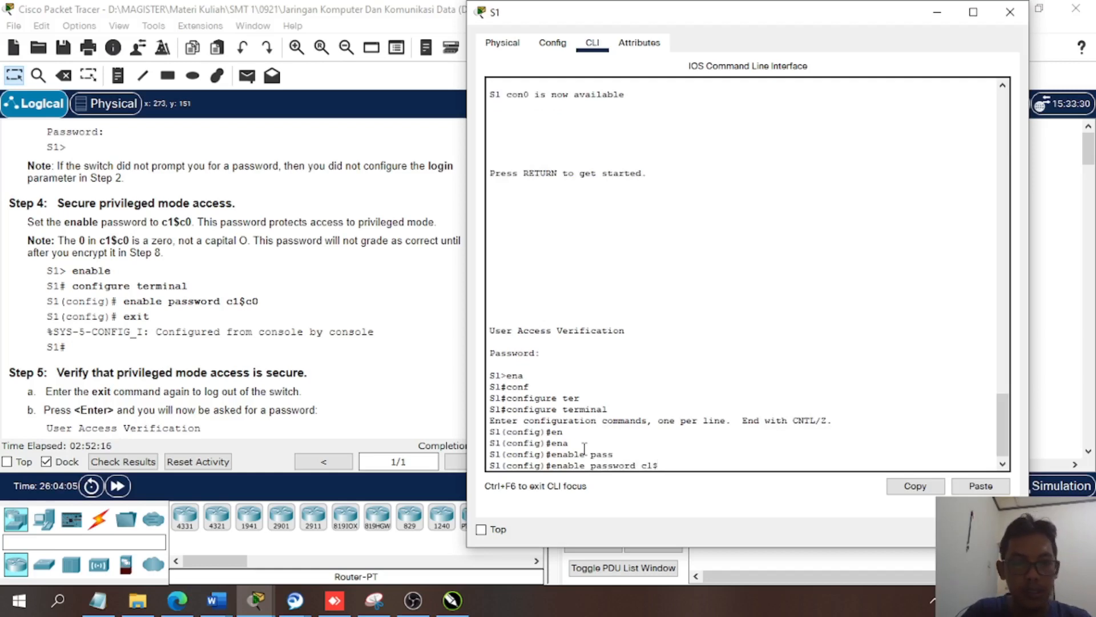
{"action": "type", "text": "c0"}
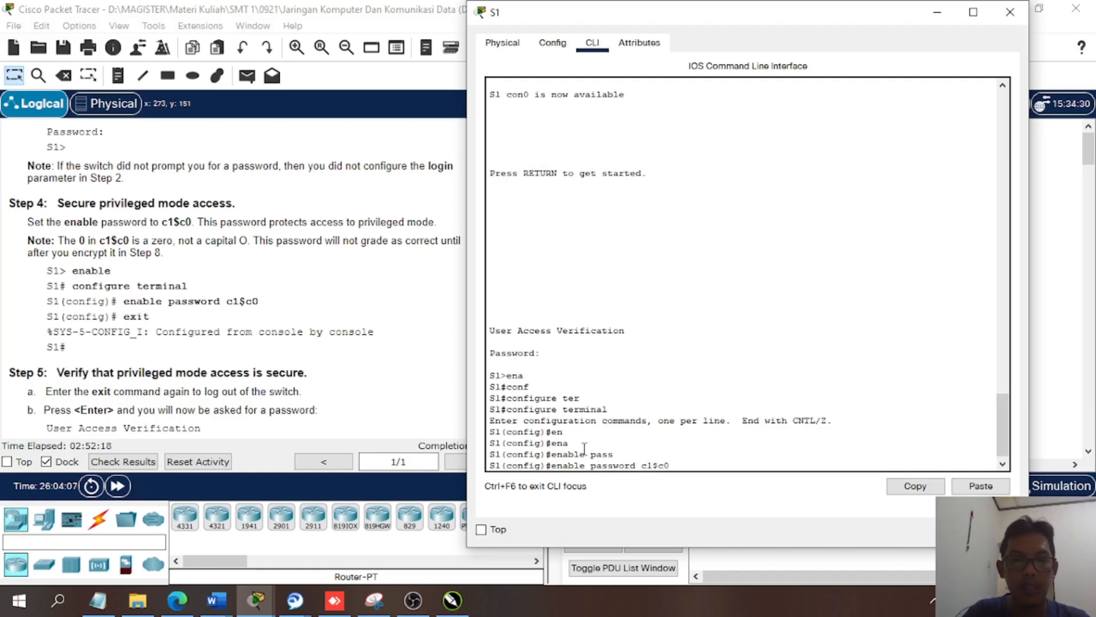
{"action": "key", "text": "Return"}
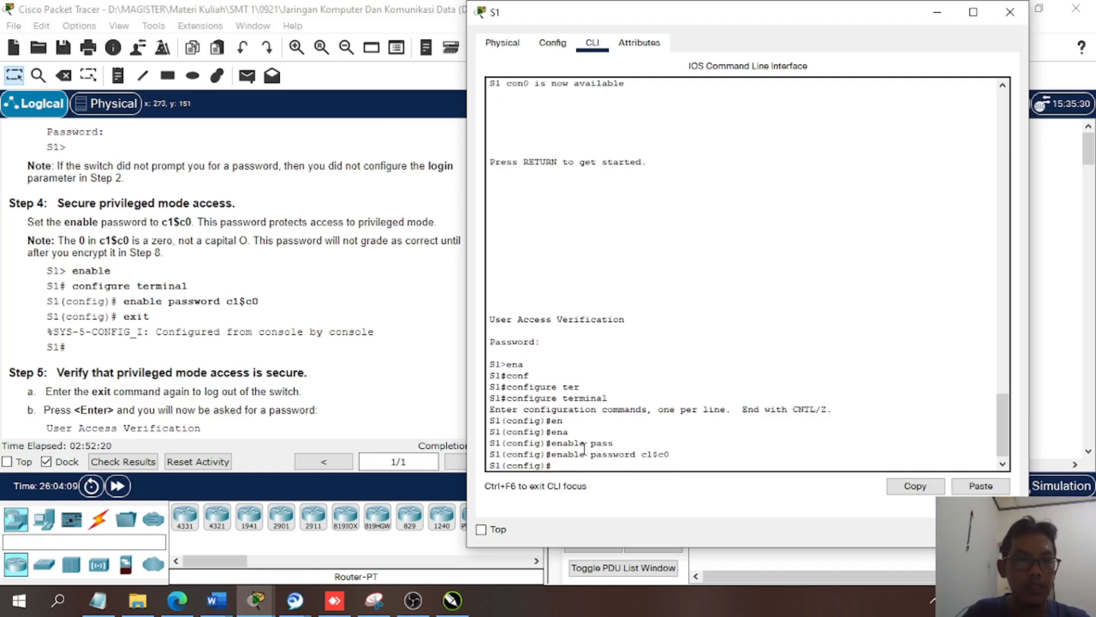
- Exit global configuration mode back to the privileged EXEC prompt
{"action": "key", "text": "Return"}
{"action": "type", "text": "exi"}
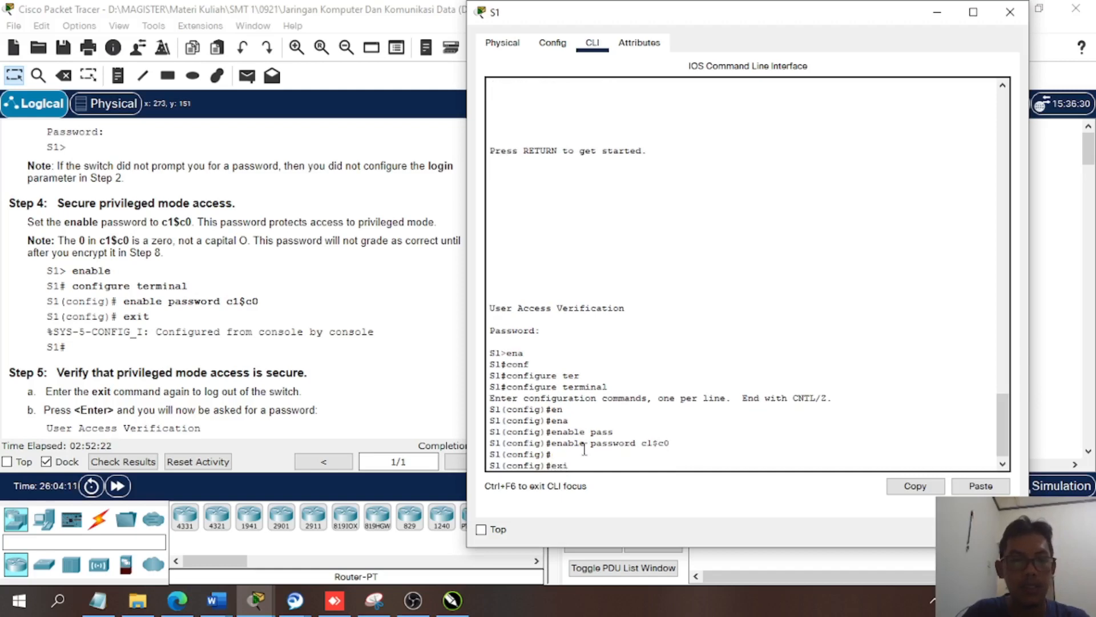
{"action": "key", "text": "Return"}
{"action": "key", "text": "Return"}
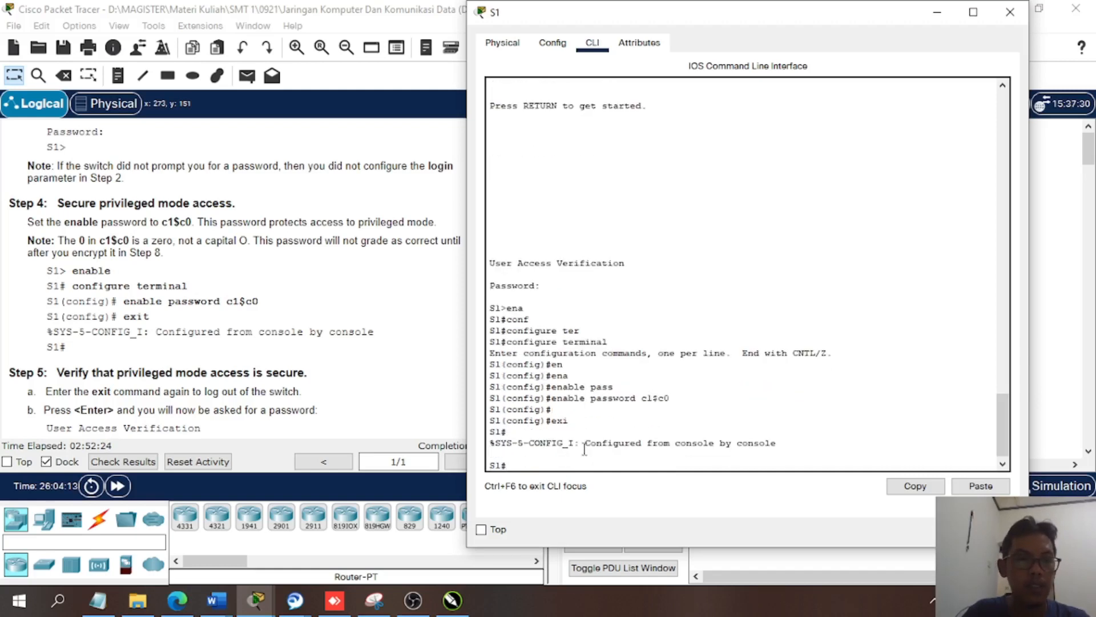
{"action": "key", "text": "Return"}
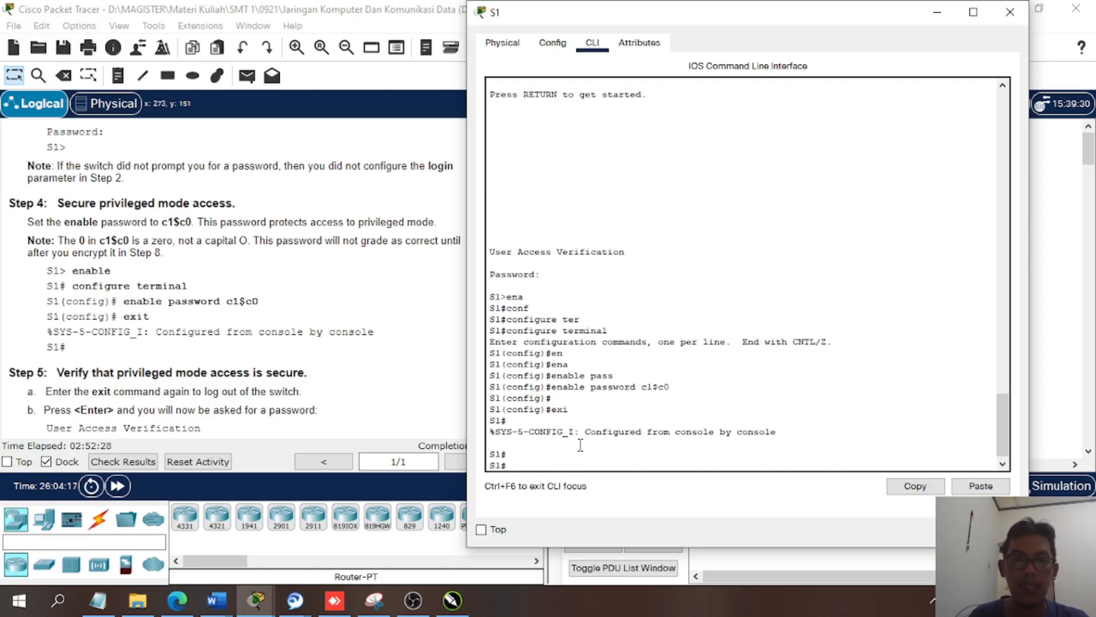
- Log out of the switch session as Step 5 asks, then reopen the console and enter the console password
{"action": "scroll", "coordinate": [579, 436], "scroll_direction": "down", "scroll_amount": 1}
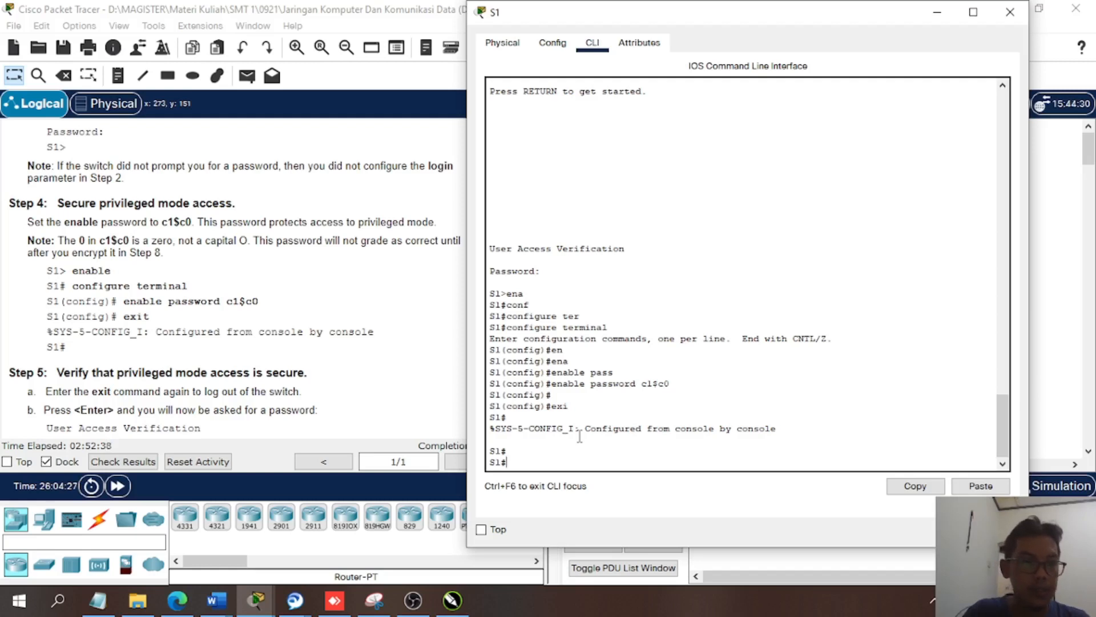
{"action": "type", "text": "exi"}
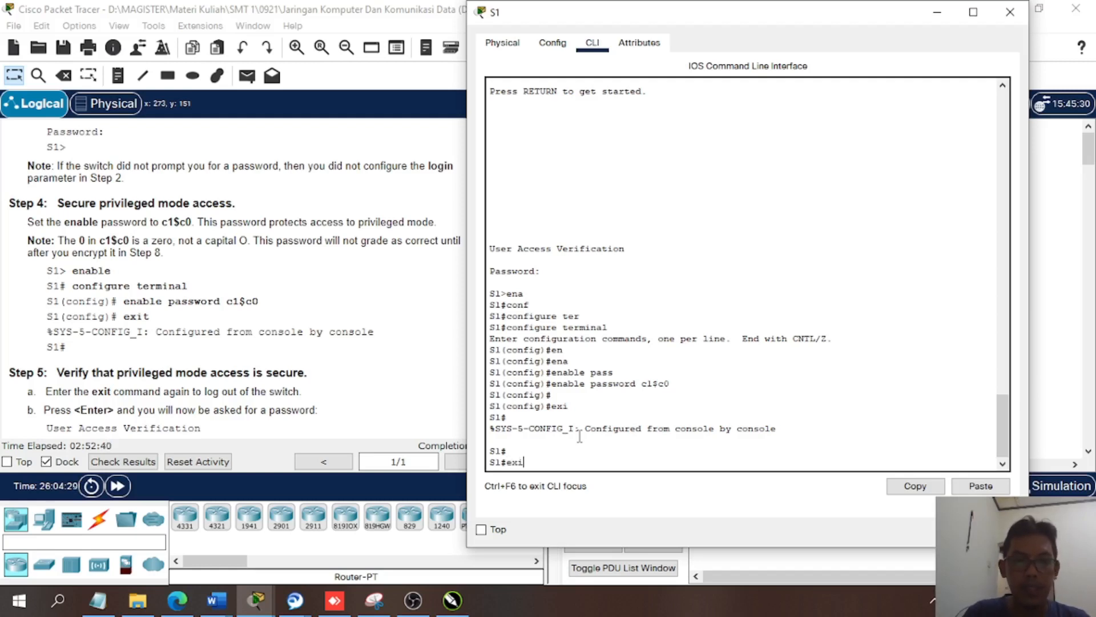
{"action": "key", "text": "Return"}
{"action": "key", "text": "Return"}
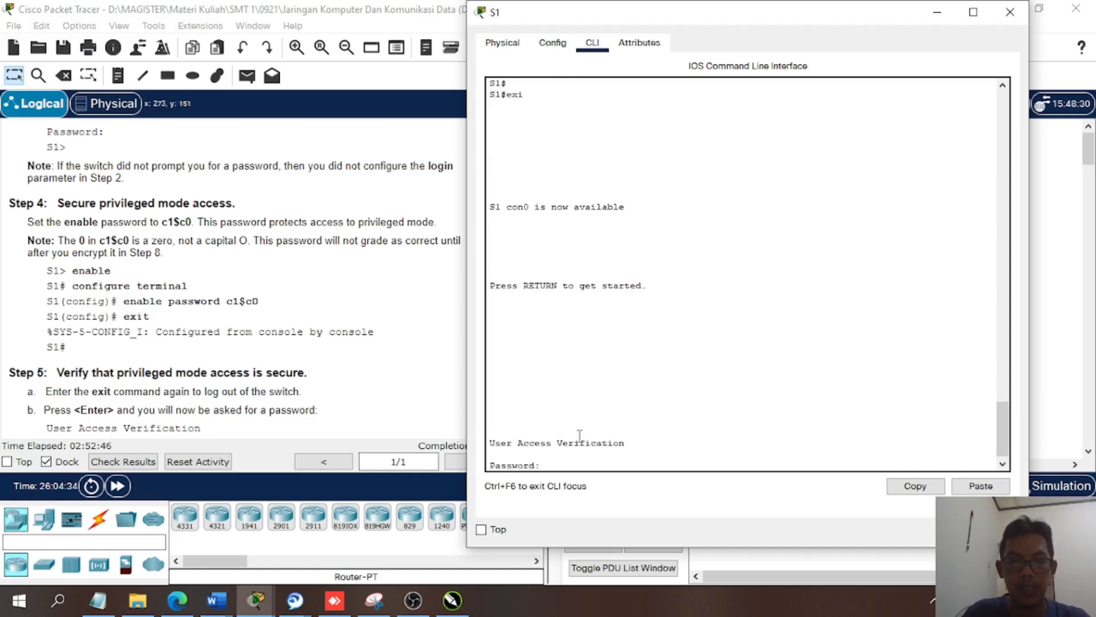
{"action": "key", "text": "Return"}
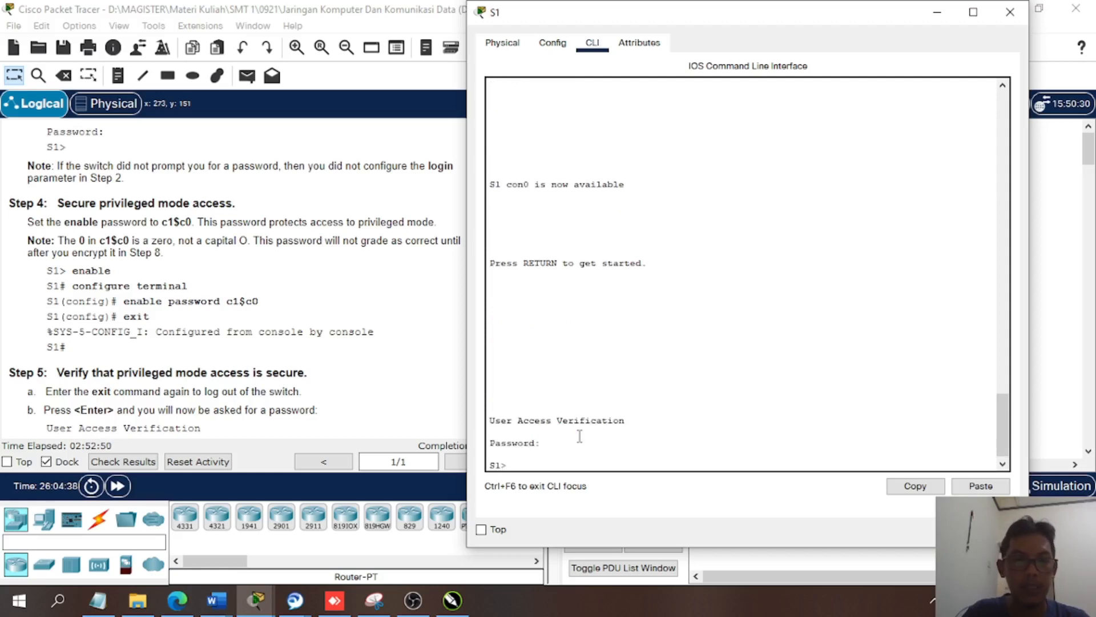
- Access privileged EXEC mode with the enable command and enter the enable password
{"action": "type", "text": "ena"}
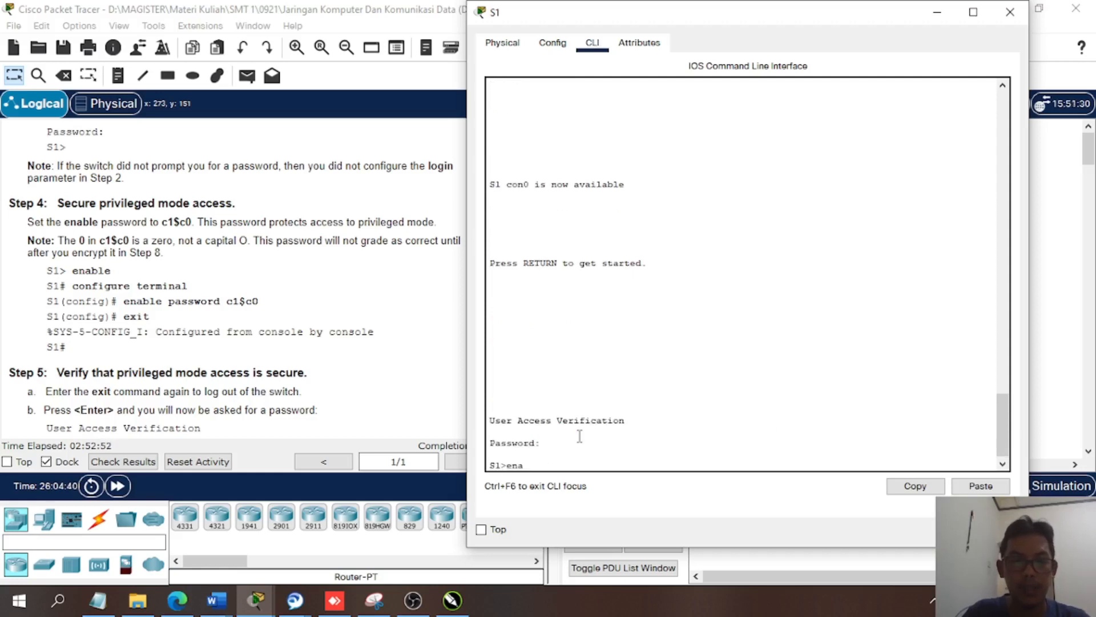
{"action": "key", "text": "Tab"}
{"action": "key", "text": "Return"}
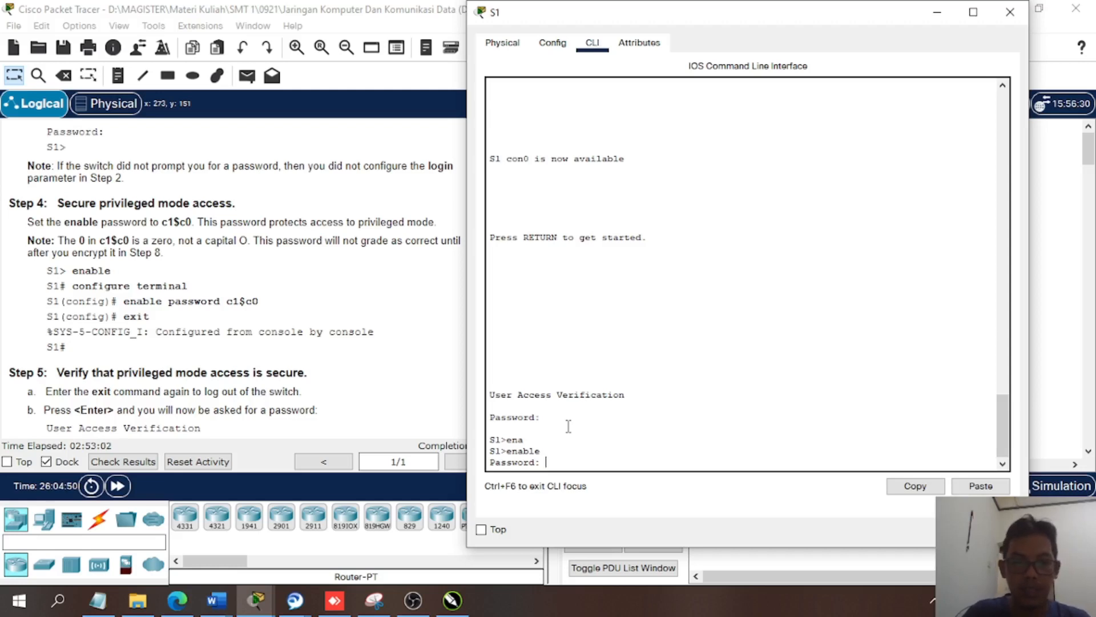
{"action": "key", "text": "Return"}
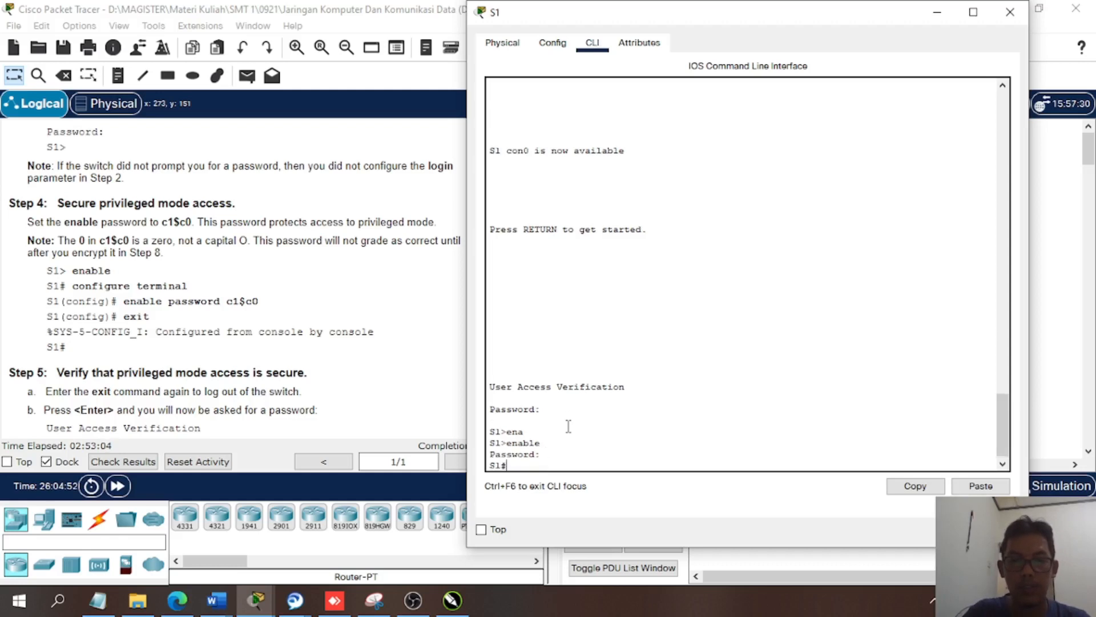
{"action": "key", "text": "Return"}
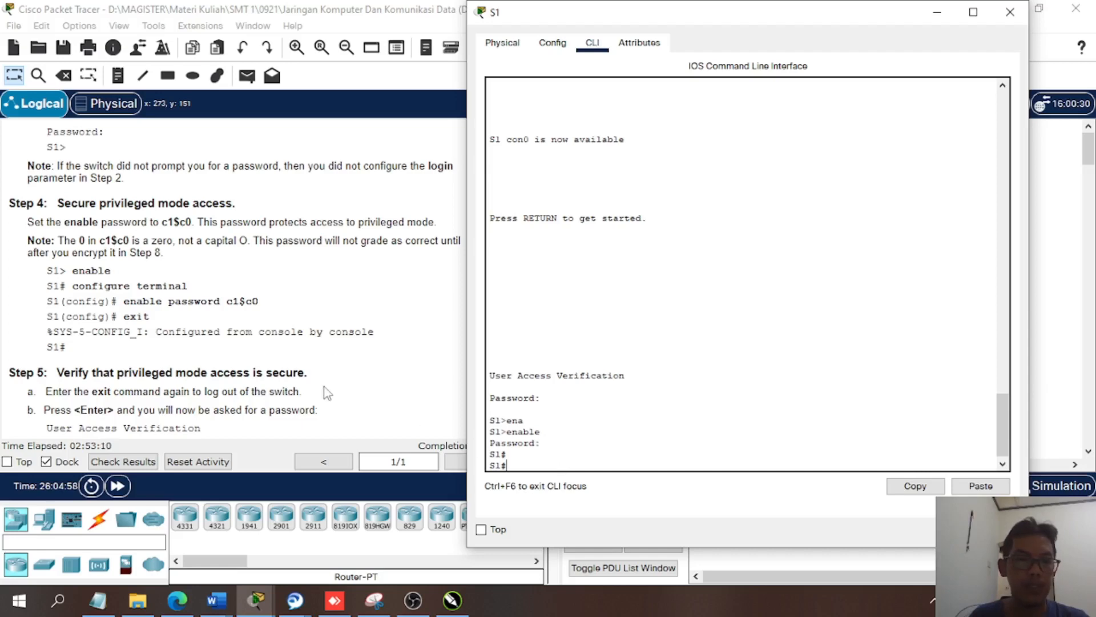
- Display the running configuration with show running-config, as Step 5f of the instructions asks
{"action": "scroll", "coordinate": [327, 393], "scroll_direction": "down", "scroll_amount": 3}
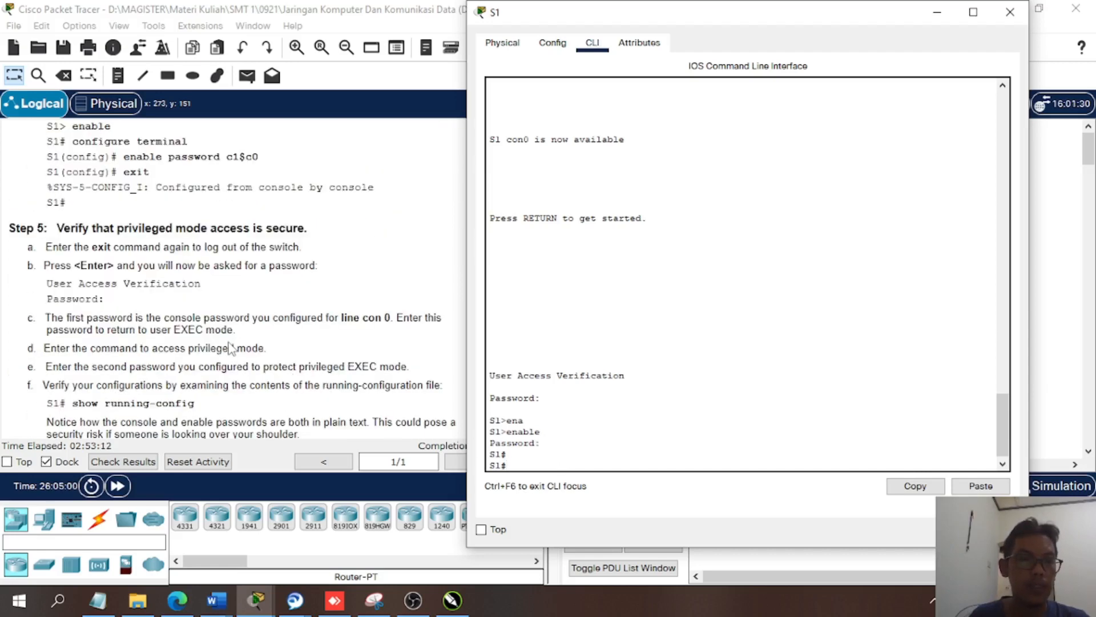
{"action": "scroll", "coordinate": [230, 348], "scroll_direction": "down", "scroll_amount": 1}
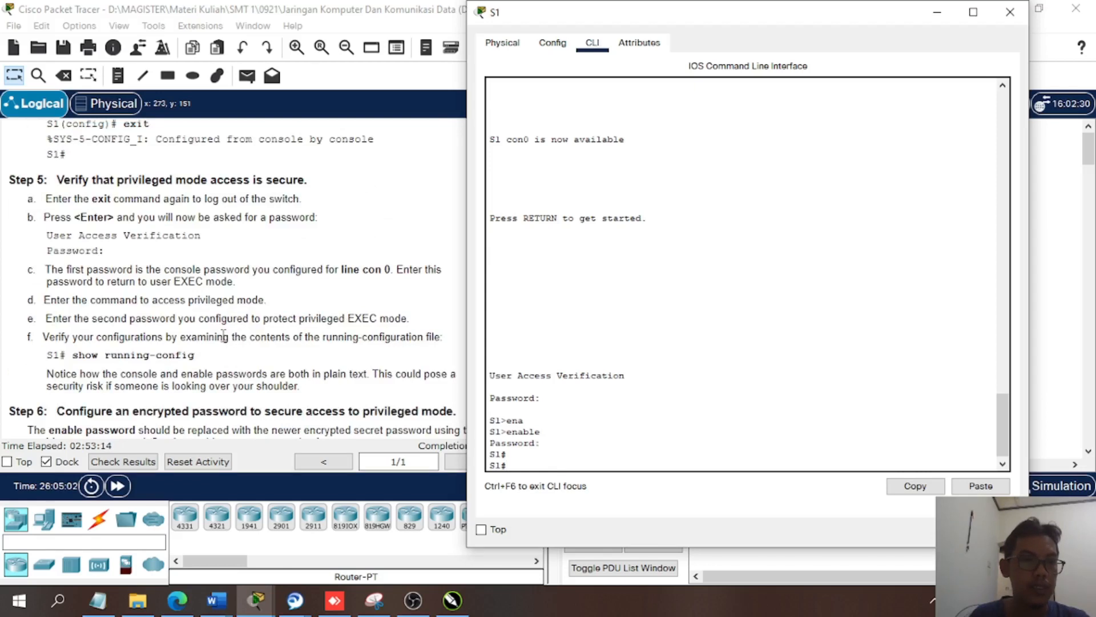
{"action": "scroll", "coordinate": [224, 336], "scroll_direction": "down", "scroll_amount": 1}
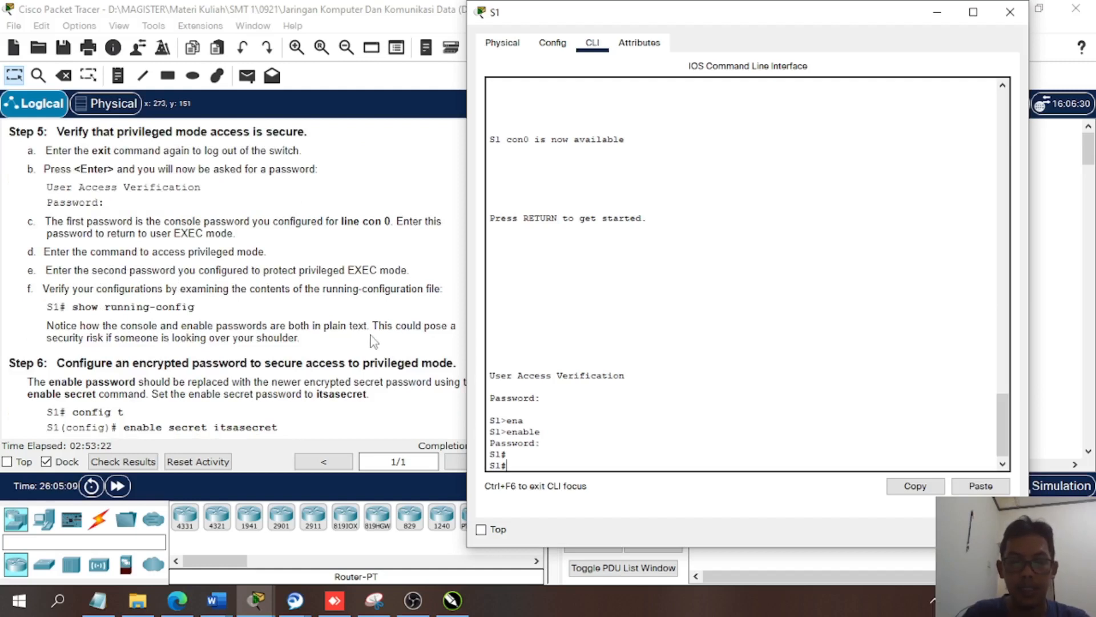
{"action": "type", "text": "sh"}
{"action": "key", "text": "Tab"}
{"action": "type", "text": "ru"}
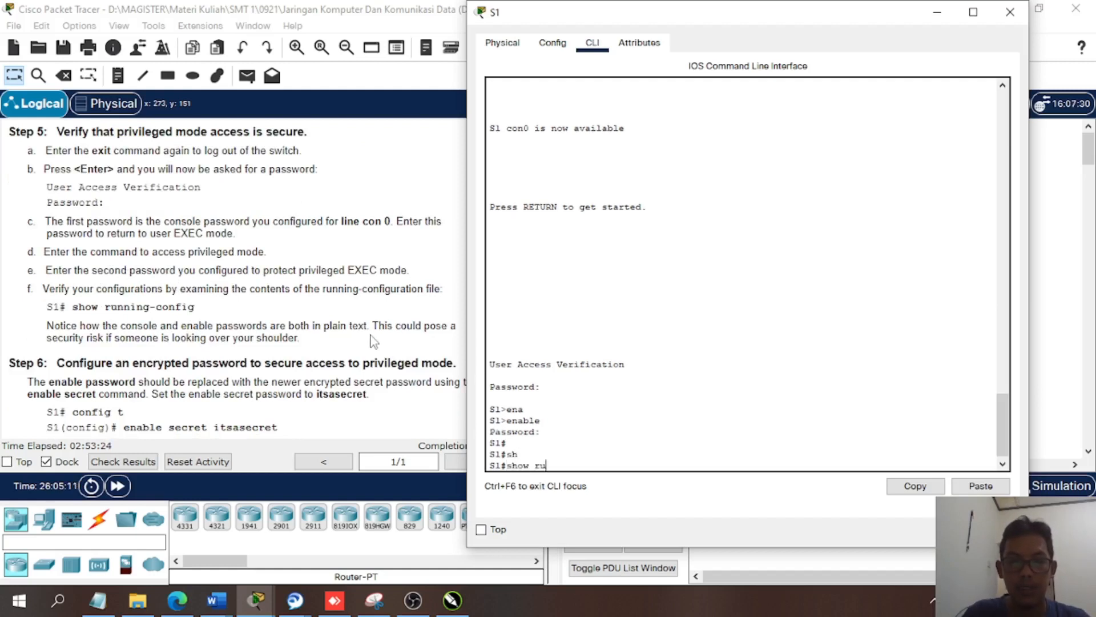
{"action": "type", "text": "n"}
{"action": "key", "text": "Tab"}
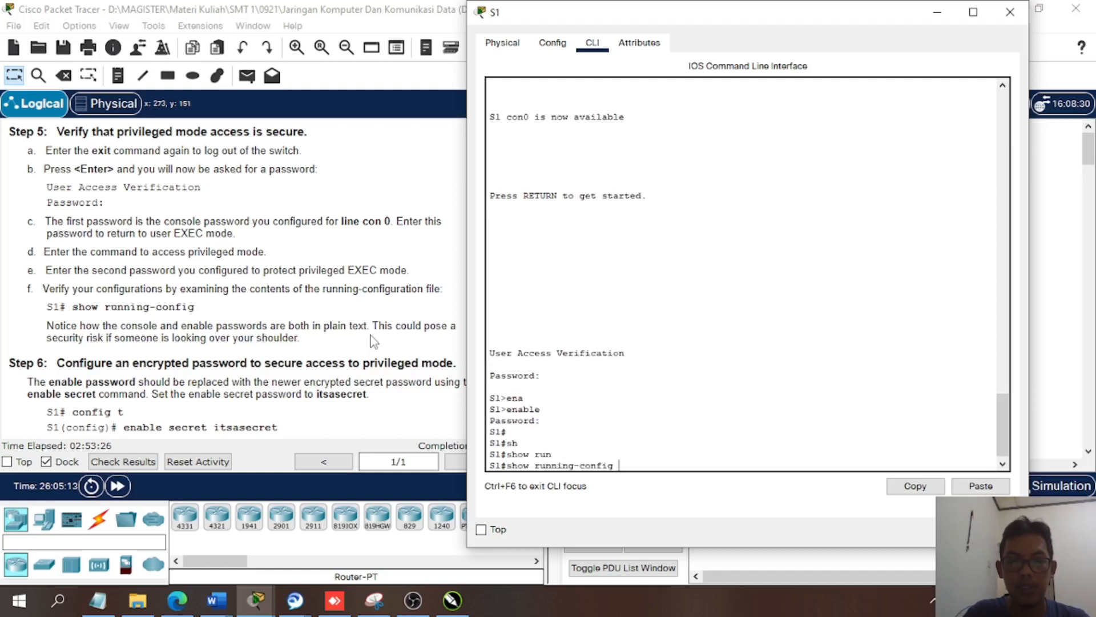
{"action": "key", "text": "Return"}
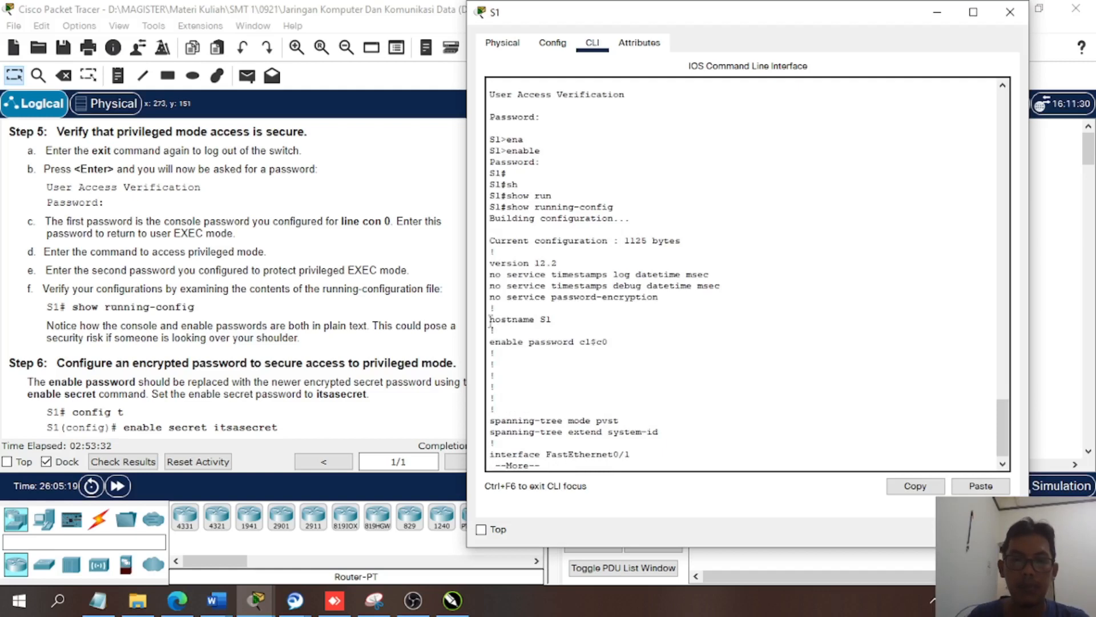
- Examine the hostname, enable password and console line password entries in the running configuration, paging through the output
{"action": "left_click_drag", "start_coordinate": [489, 321], "coordinate": [552, 323]}
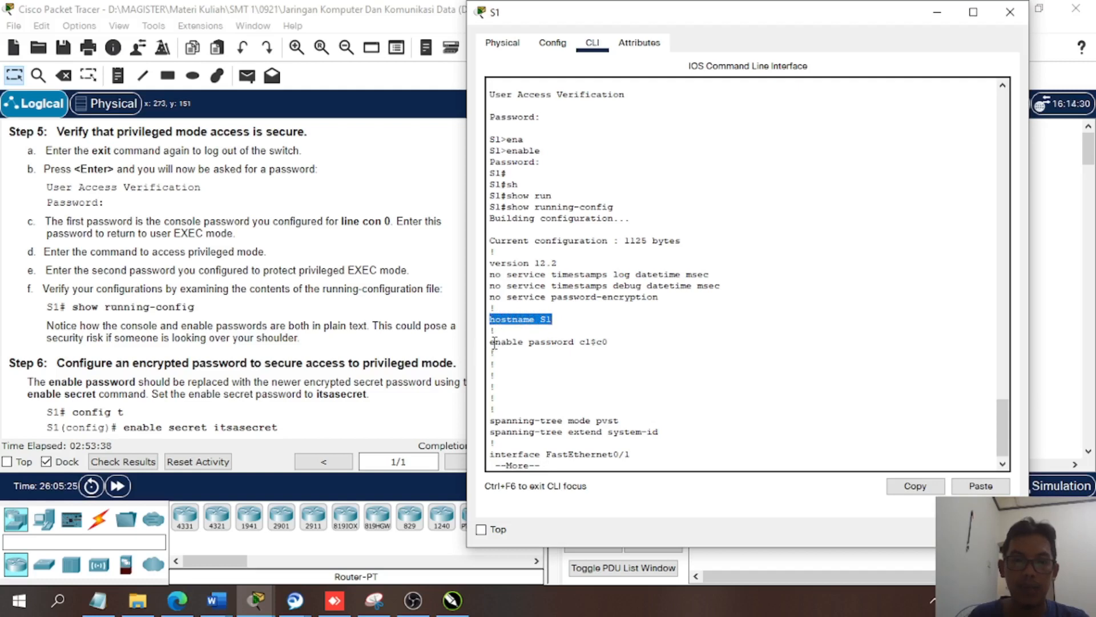
{"action": "left_click_drag", "start_coordinate": [496, 342], "coordinate": [614, 343]}
{"action": "key", "text": "space"}
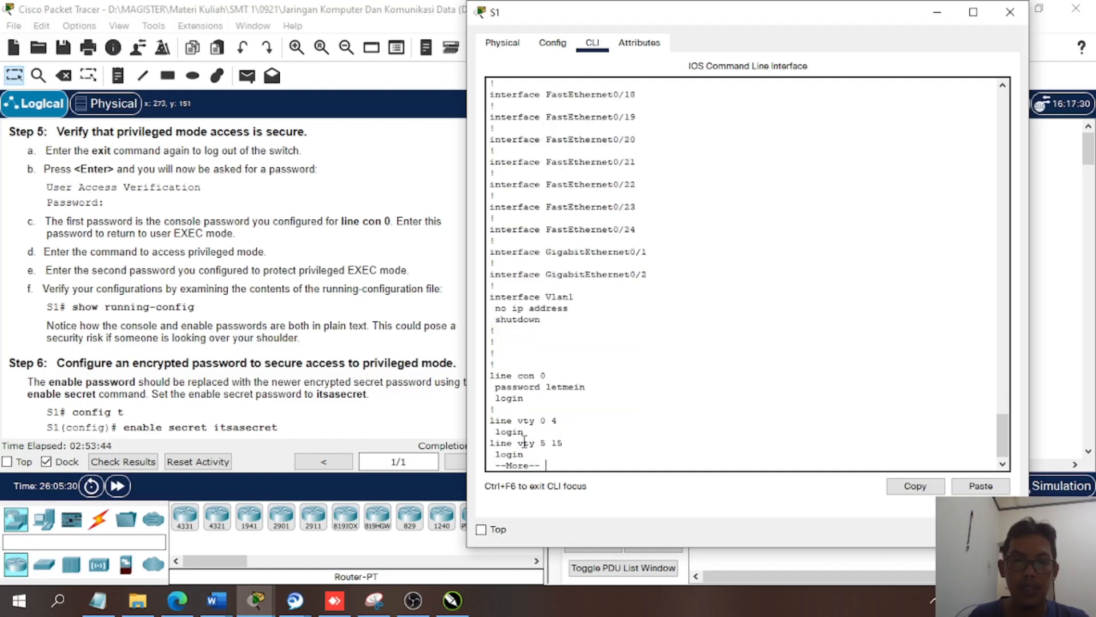
{"action": "left_click", "coordinate": [491, 387]}
{"action": "left_click_drag", "start_coordinate": [491, 387], "coordinate": [580, 388]}
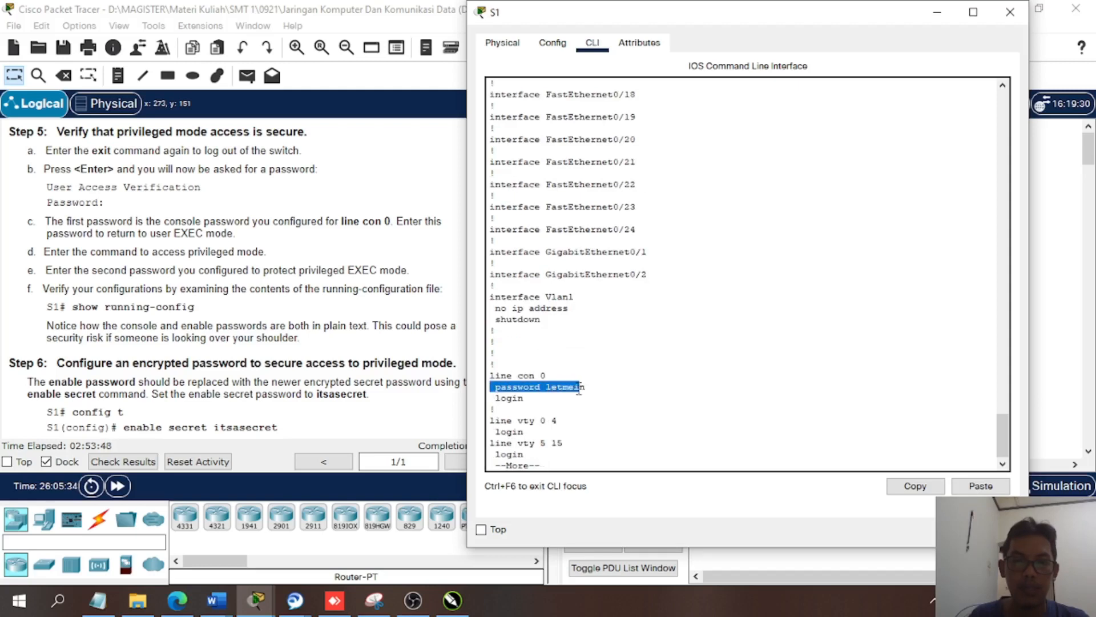
- Page to the end of the running configuration and read the Step 6 instructions on securing privileged mode with an encrypted password
{"action": "key", "text": "space"}
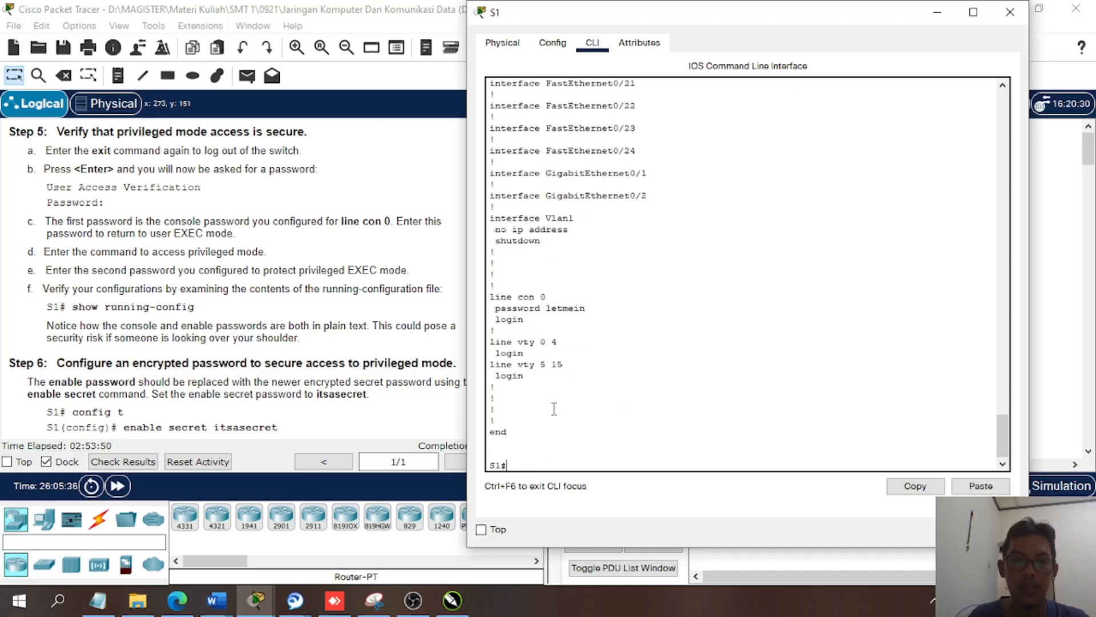
{"action": "scroll", "coordinate": [326, 377], "scroll_direction": "down", "scroll_amount": 1}
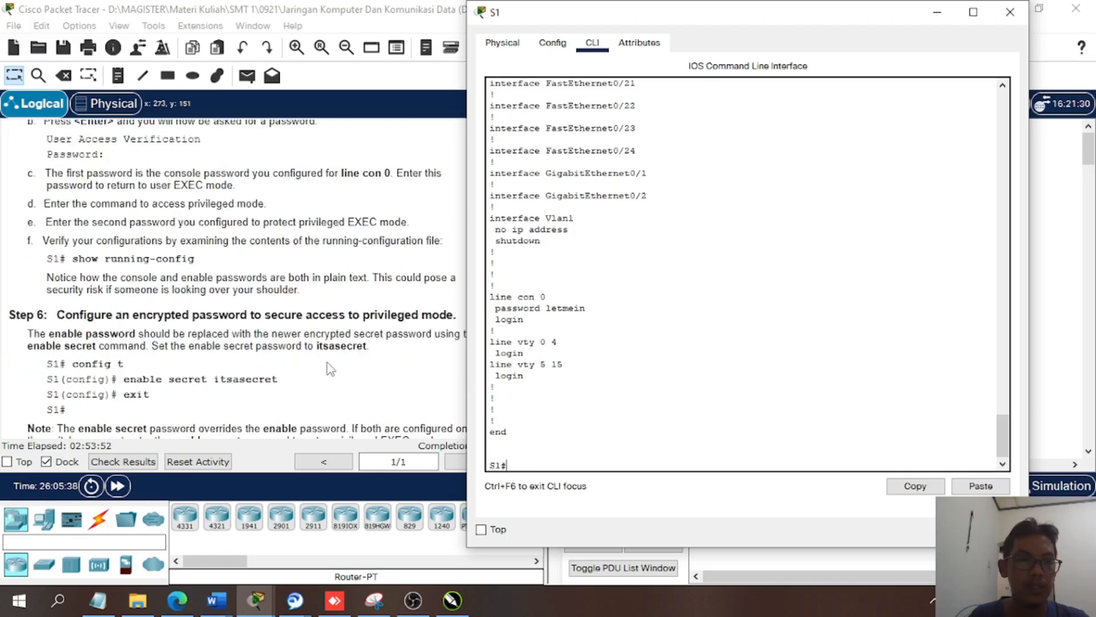
{"action": "left_click", "coordinate": [372, 382]}
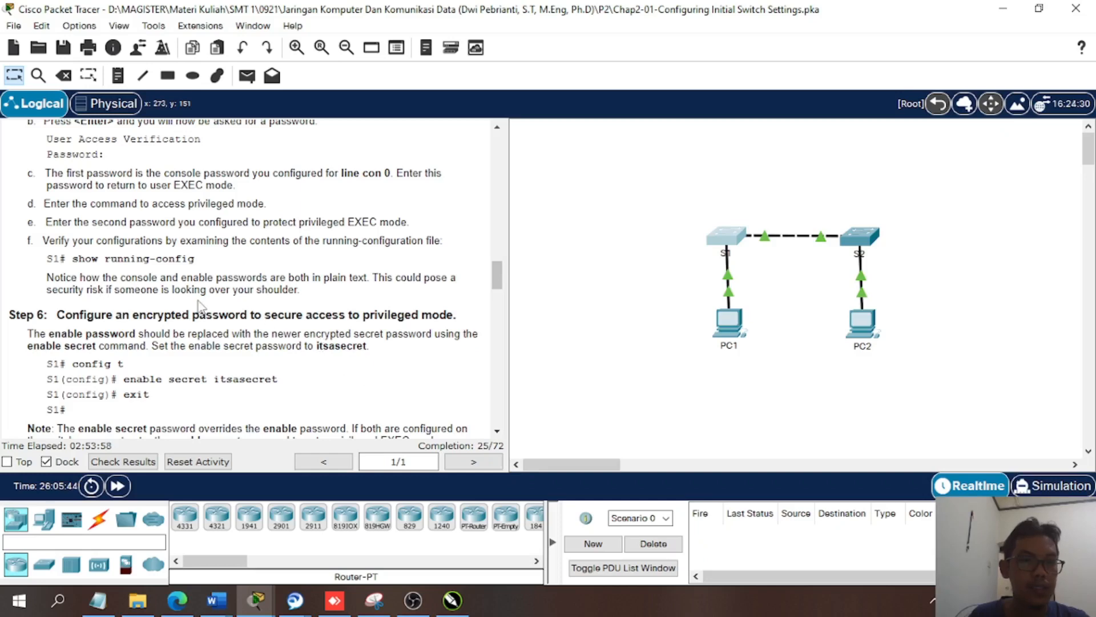
{"action": "scroll", "coordinate": [234, 309], "scroll_direction": "down", "scroll_amount": 1}
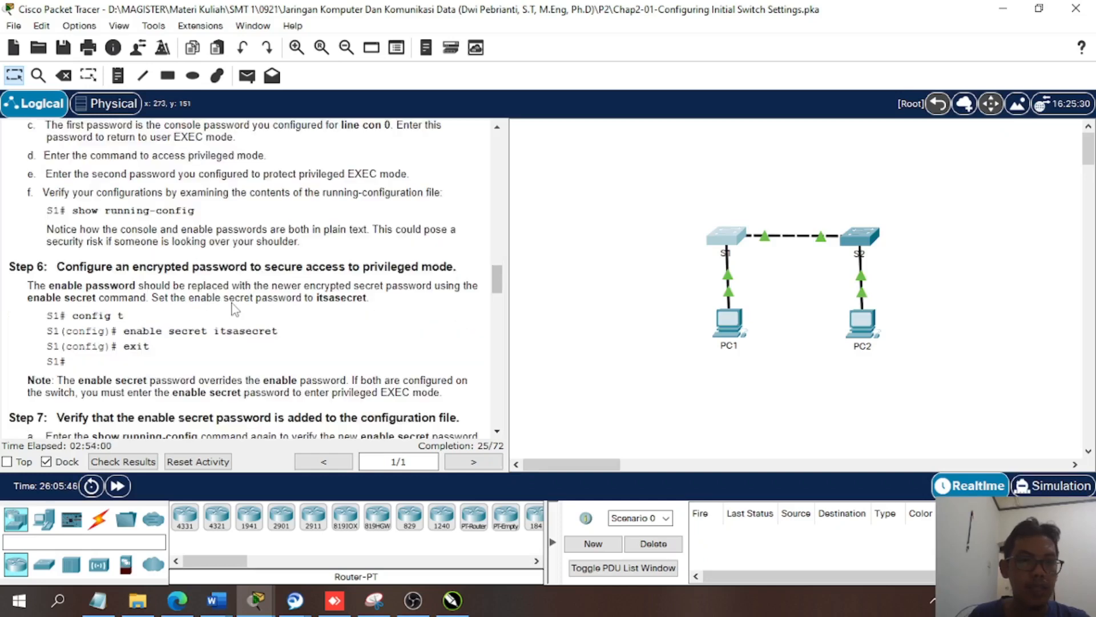
{"action": "scroll", "coordinate": [234, 309], "scroll_direction": "up", "scroll_amount": 1}
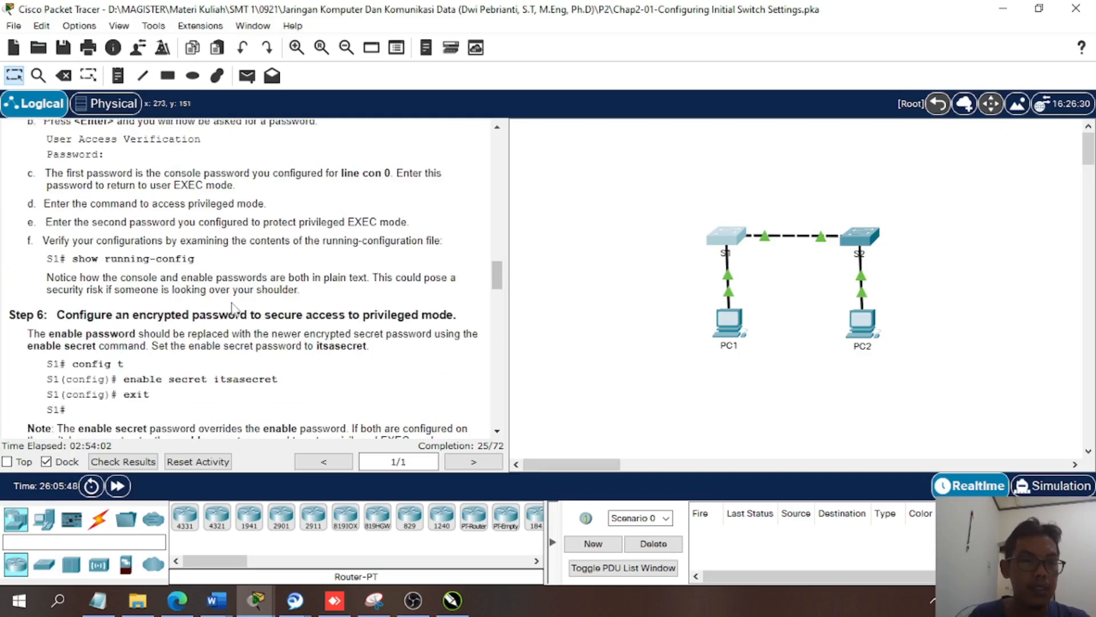
{"action": "scroll", "coordinate": [235, 309], "scroll_direction": "up", "scroll_amount": 1}
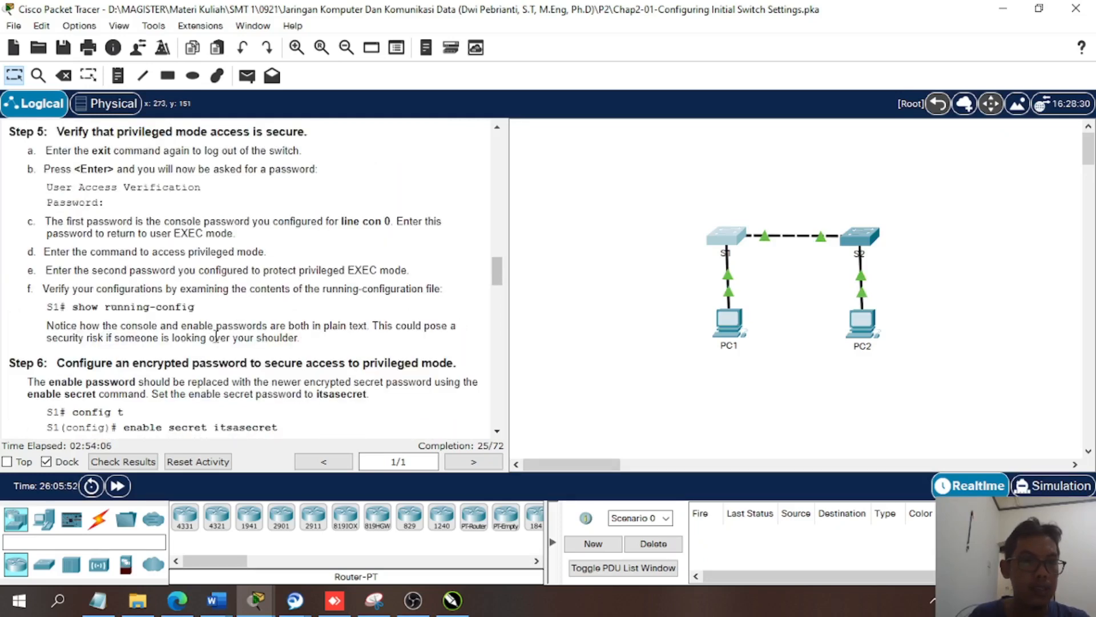
{"action": "scroll", "coordinate": [216, 335], "scroll_direction": "down", "scroll_amount": 1}
{"action": "scroll", "coordinate": [223, 333], "scroll_direction": "down", "scroll_amount": 1}
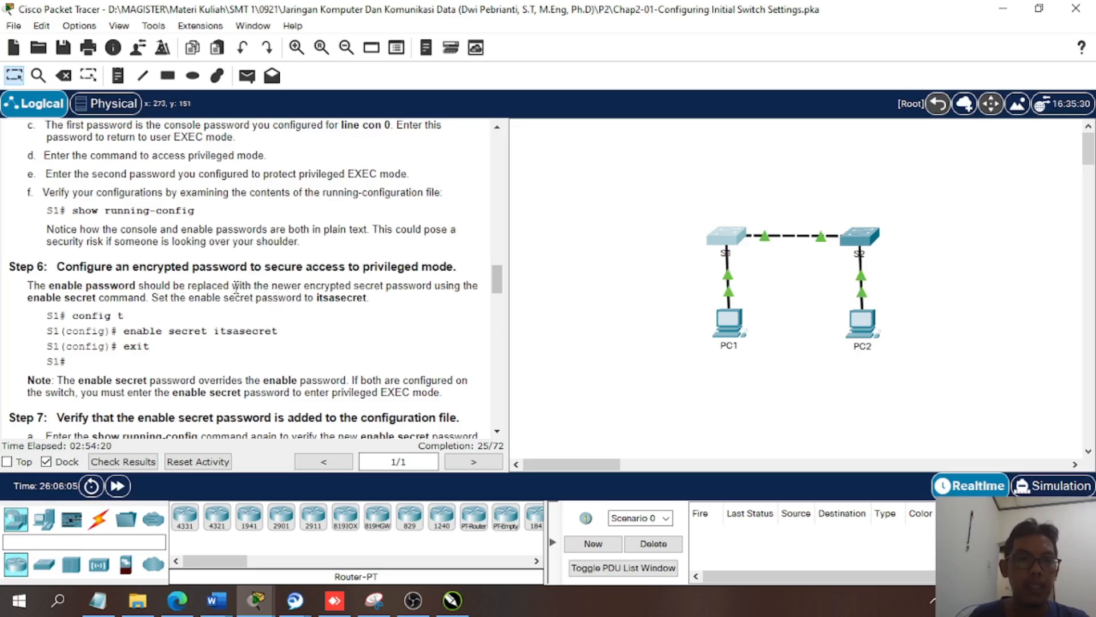
- Enter global configuration mode on switch S1 and set the enable secret password given in Step 6
{"action": "left_click", "coordinate": [731, 240]}
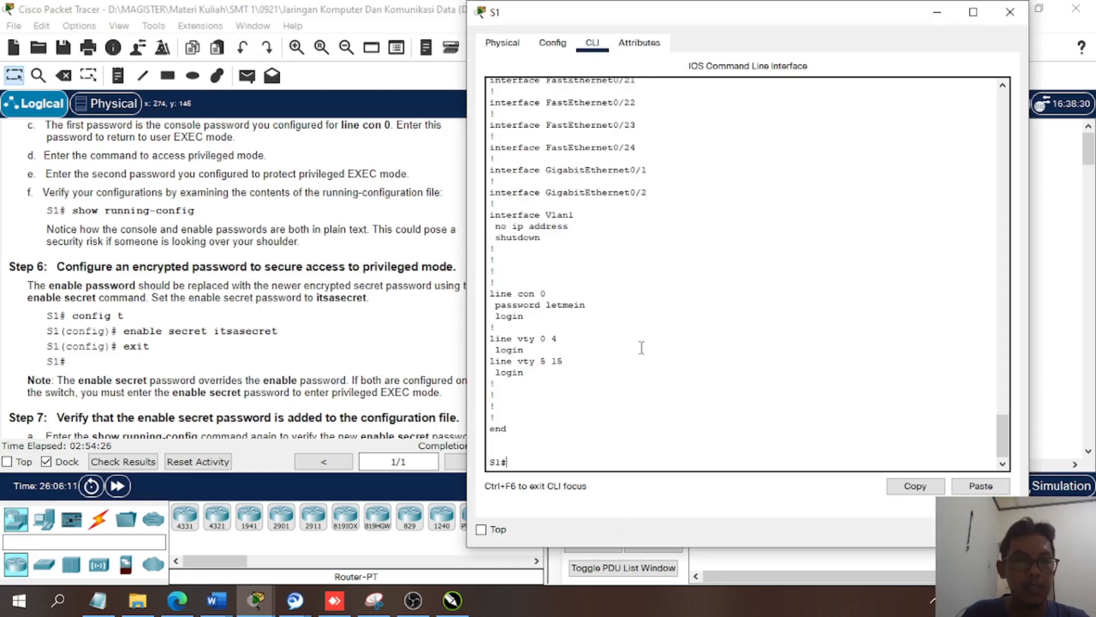
{"action": "type", "text": "conf t"}
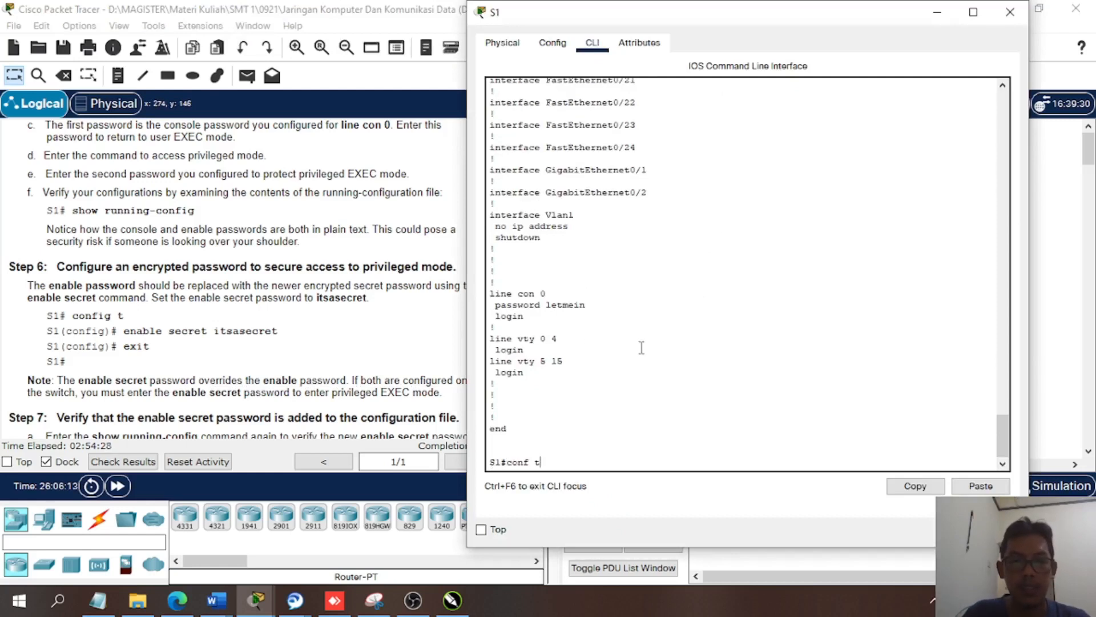
{"action": "key", "text": "Return"}
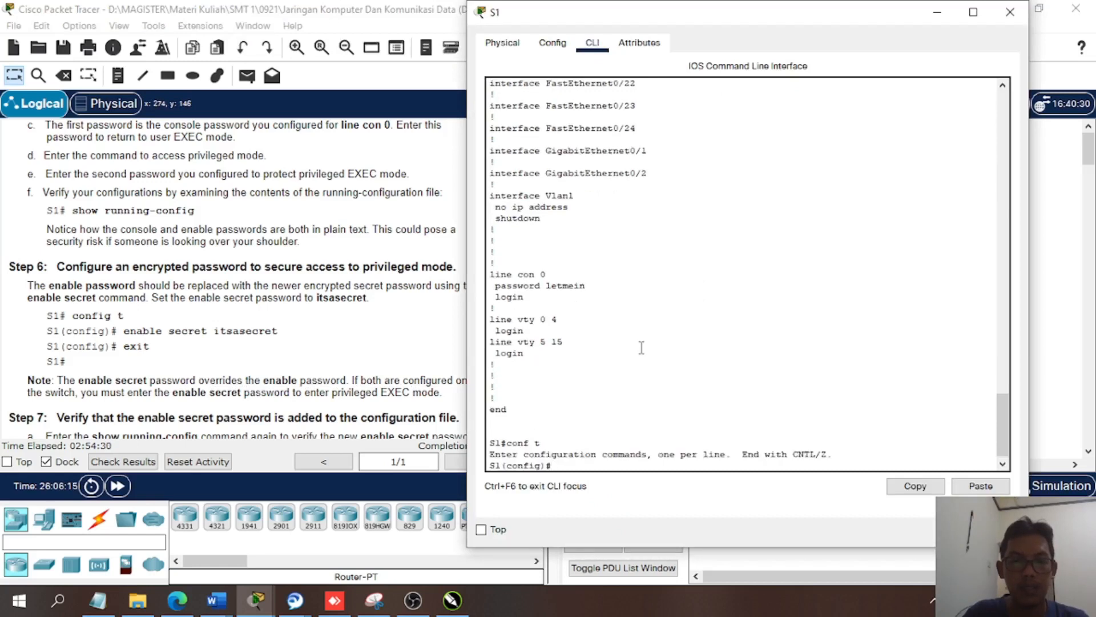
{"action": "type", "text": "ena"}
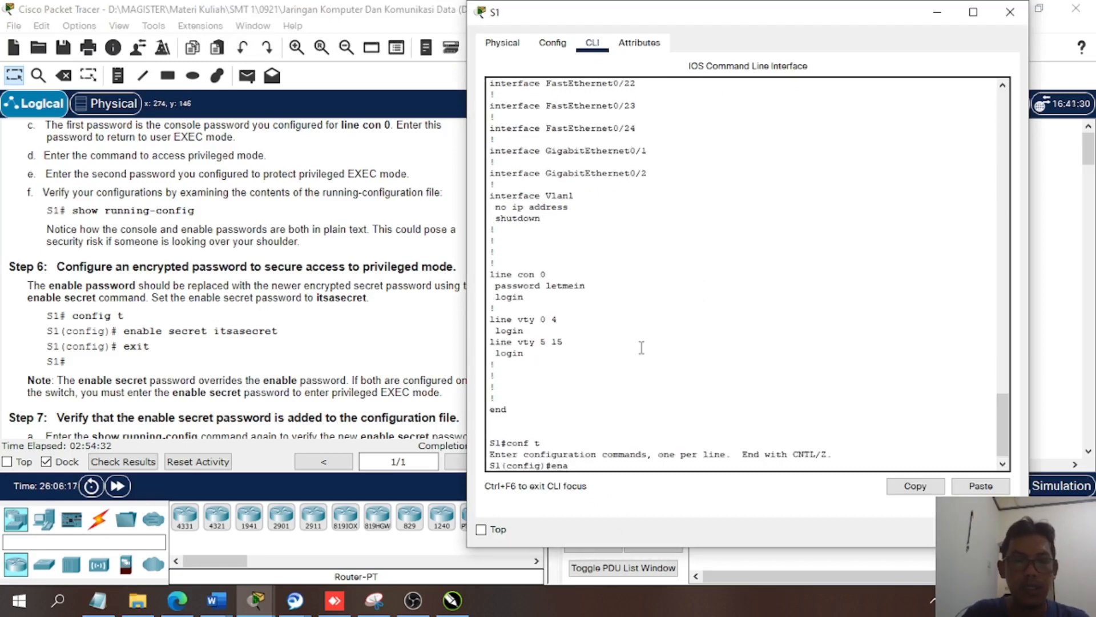
{"action": "key", "text": "Tab"}
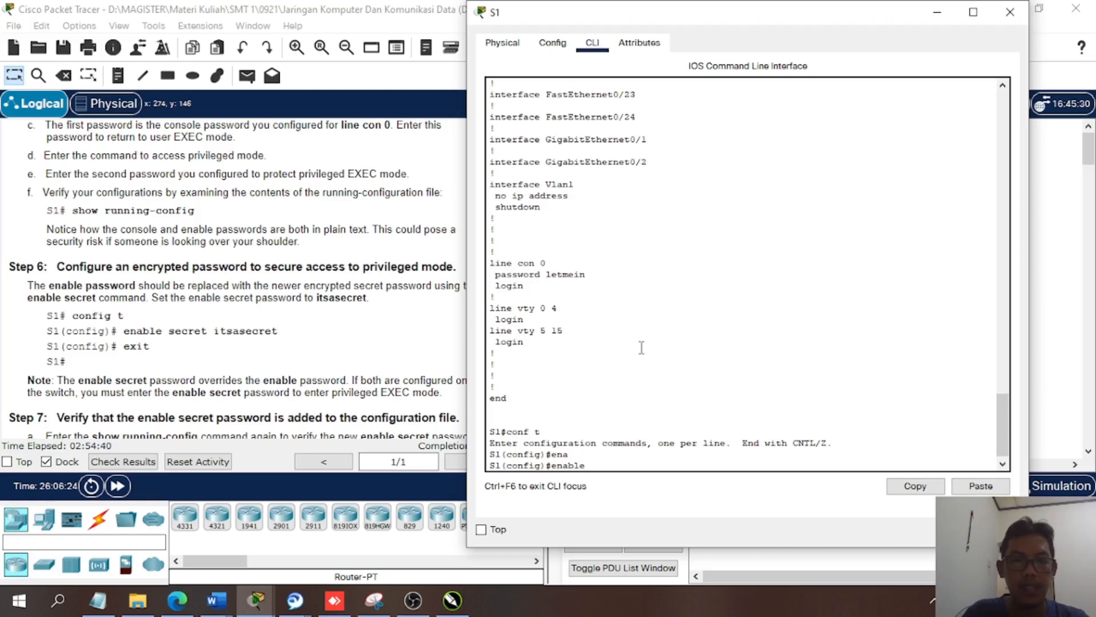
{"action": "type", "text": "cret its"}
{"action": "type", "text": "a"}
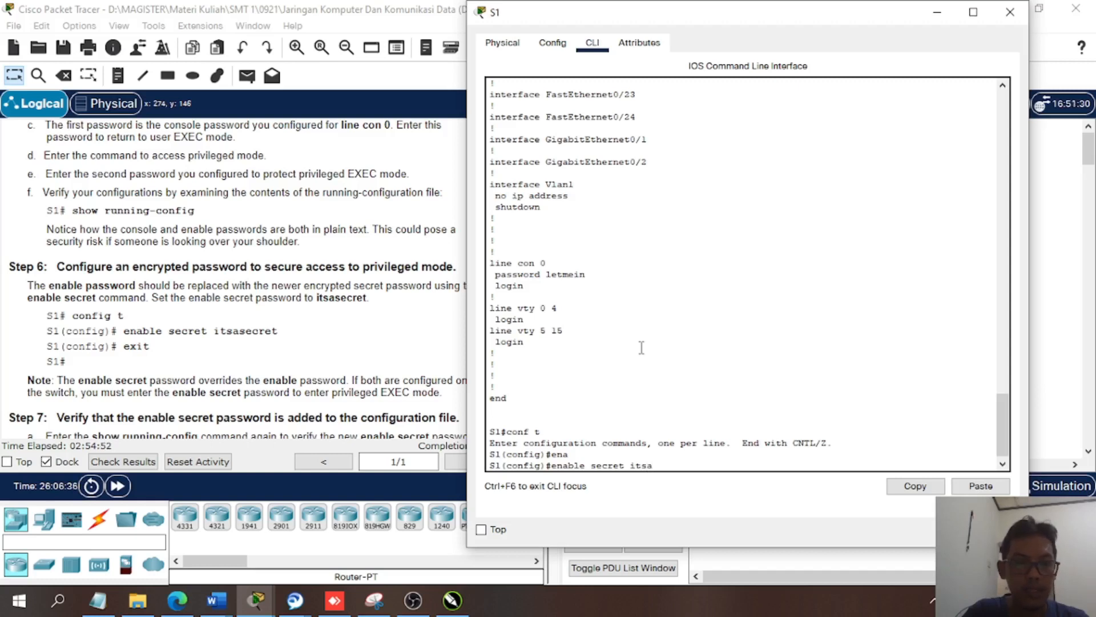
{"action": "type", "text": "secret"}
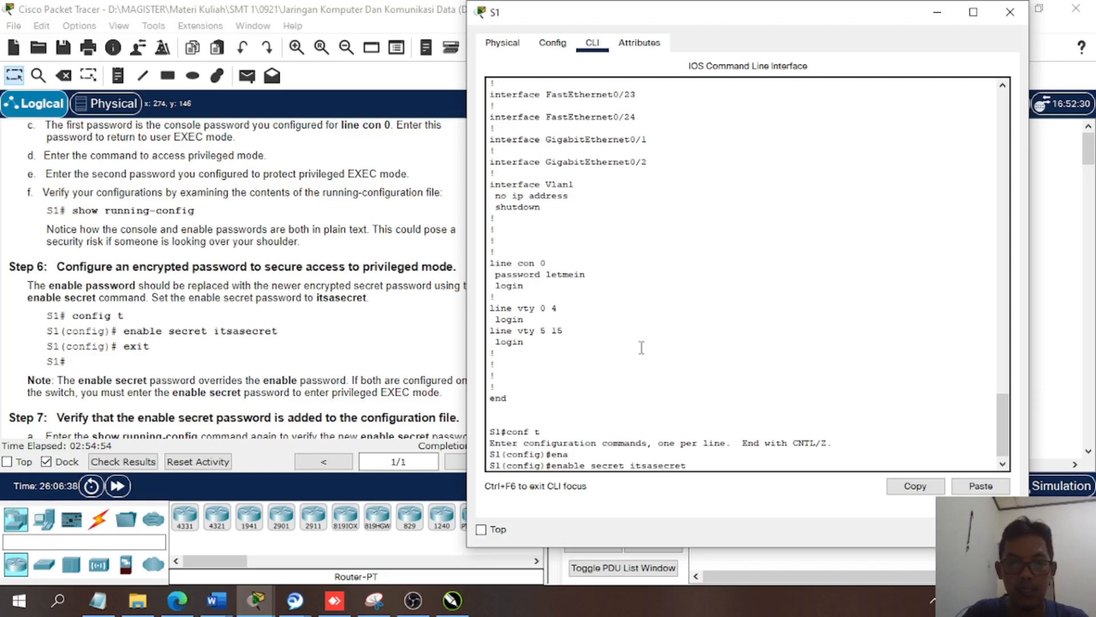
{"action": "key", "text": "Return"}
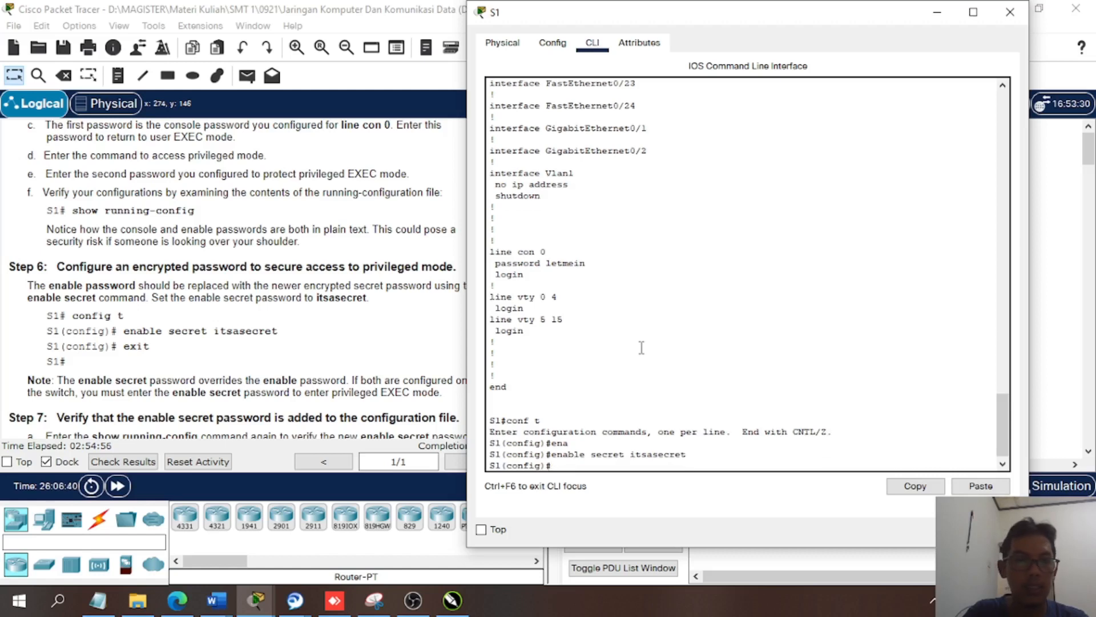
- Exit global configuration mode to return to S1's privileged EXEC prompt
{"action": "type", "text": "exi"}
{"action": "key", "text": "Return"}
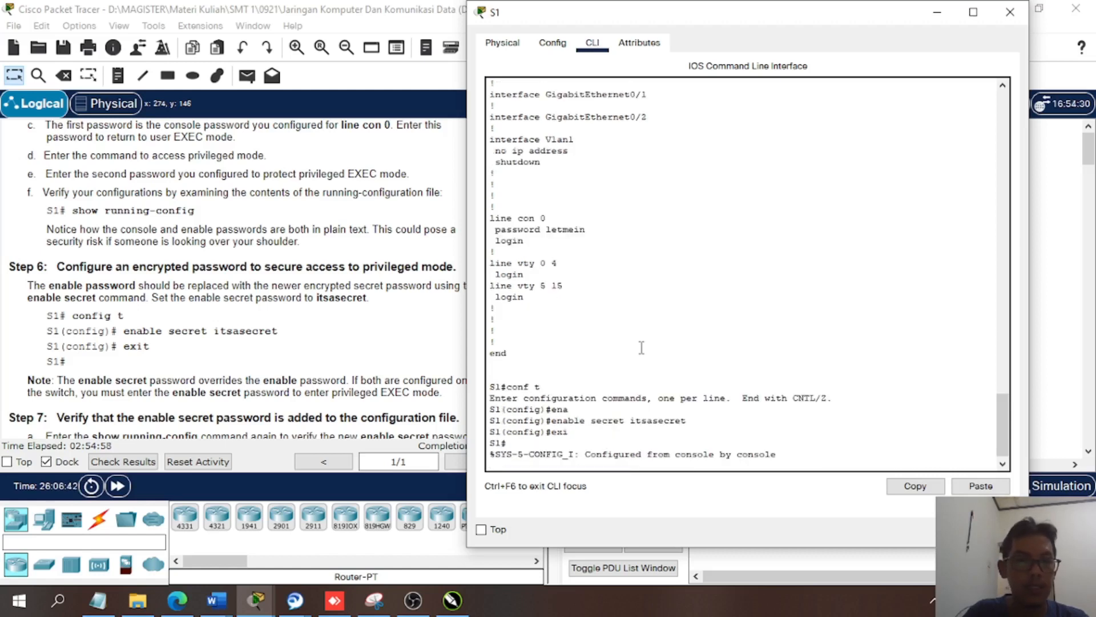
{"action": "key", "text": "Return"}
{"action": "key", "text": "Return"}
{"action": "key", "text": "Return"}
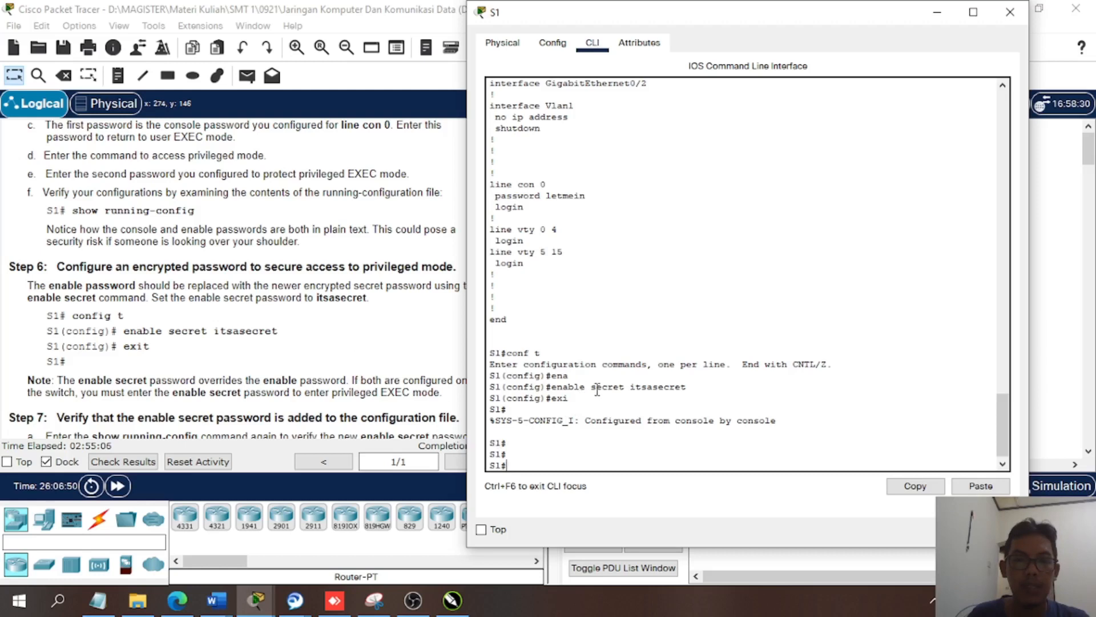
- Display S1's running configuration again with the abbreviated command sh run
{"action": "left_click", "coordinate": [137, 382]}
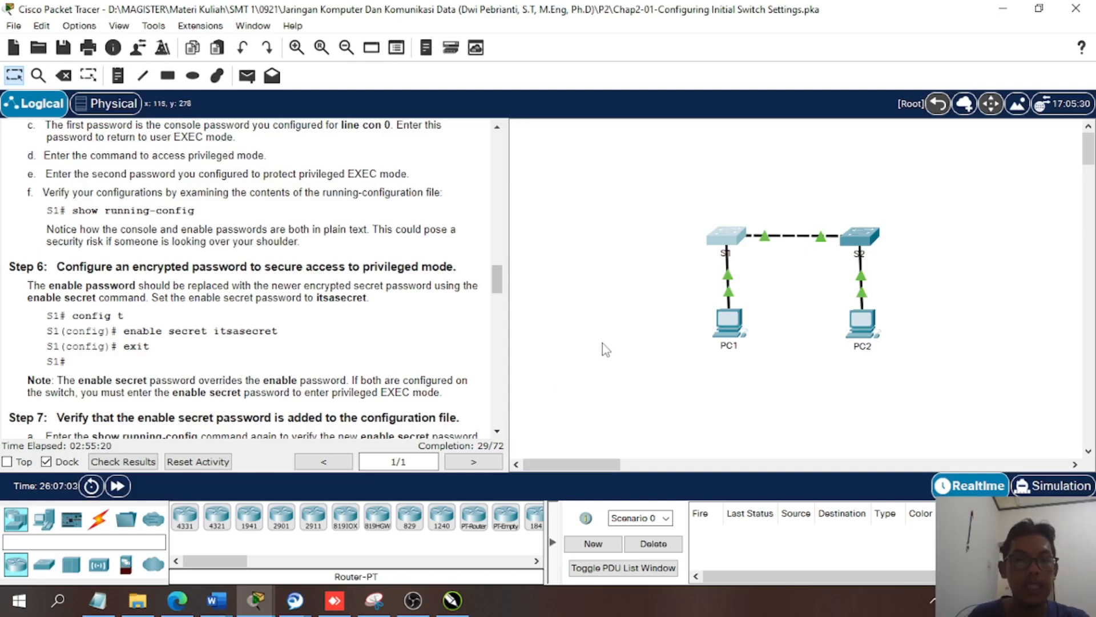
{"action": "left_click", "coordinate": [735, 242]}
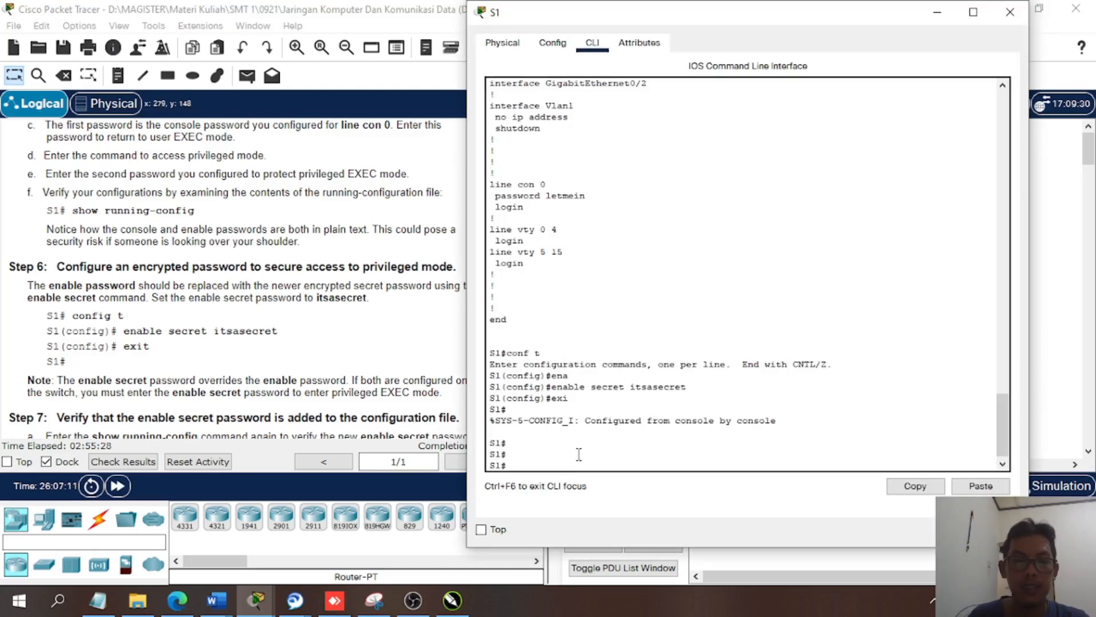
{"action": "type", "text": "sh"}
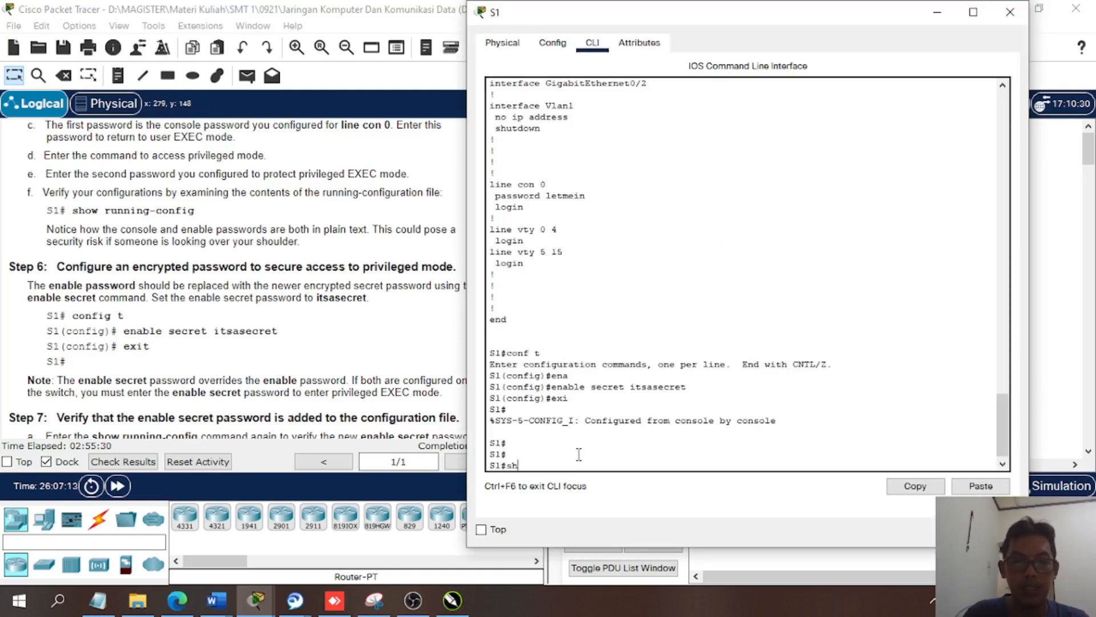
{"action": "type", "text": " run"}
{"action": "key", "text": "Return"}
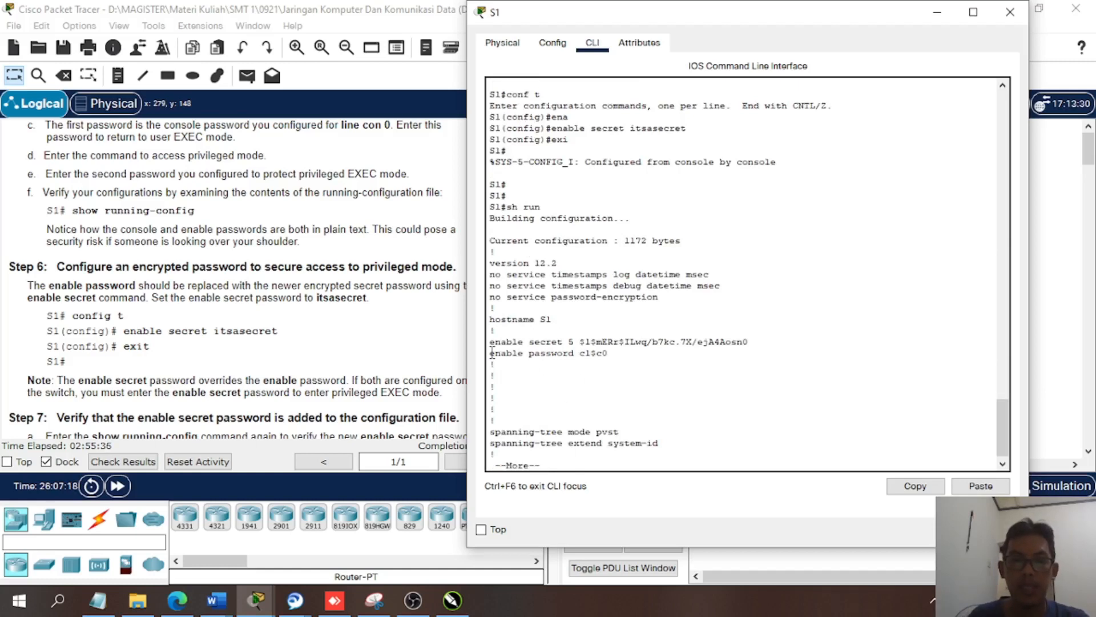
- Compare the enable password and enable secret entries in the running configuration, and page through the remaining output
{"action": "left_click_drag", "start_coordinate": [490, 353], "coordinate": [607, 355]}
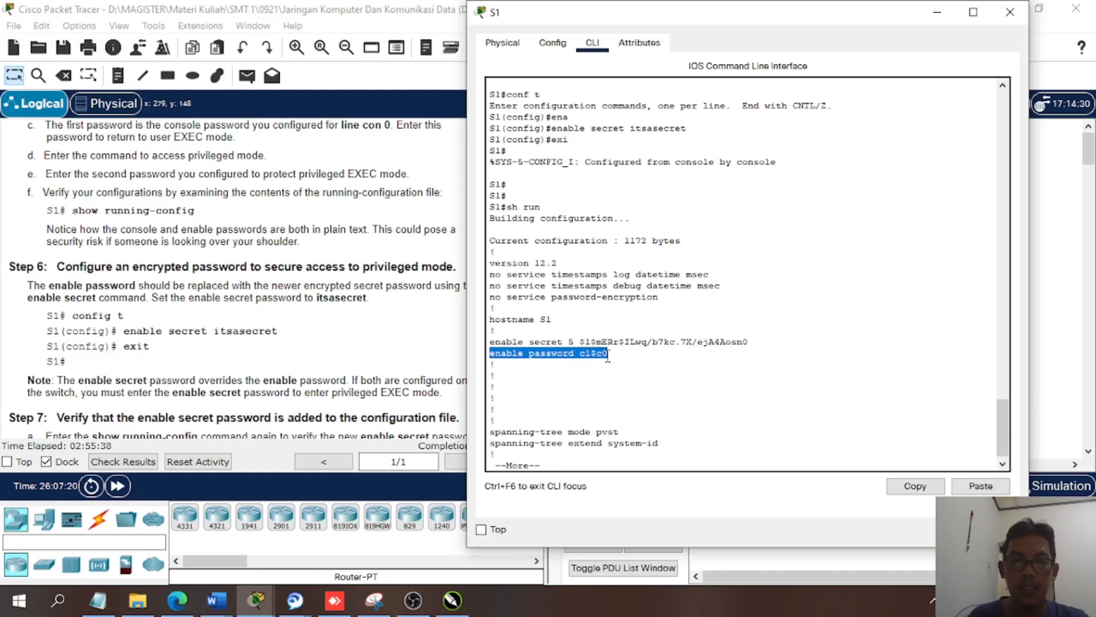
{"action": "left_click_drag", "start_coordinate": [608, 357], "coordinate": [540, 356]}
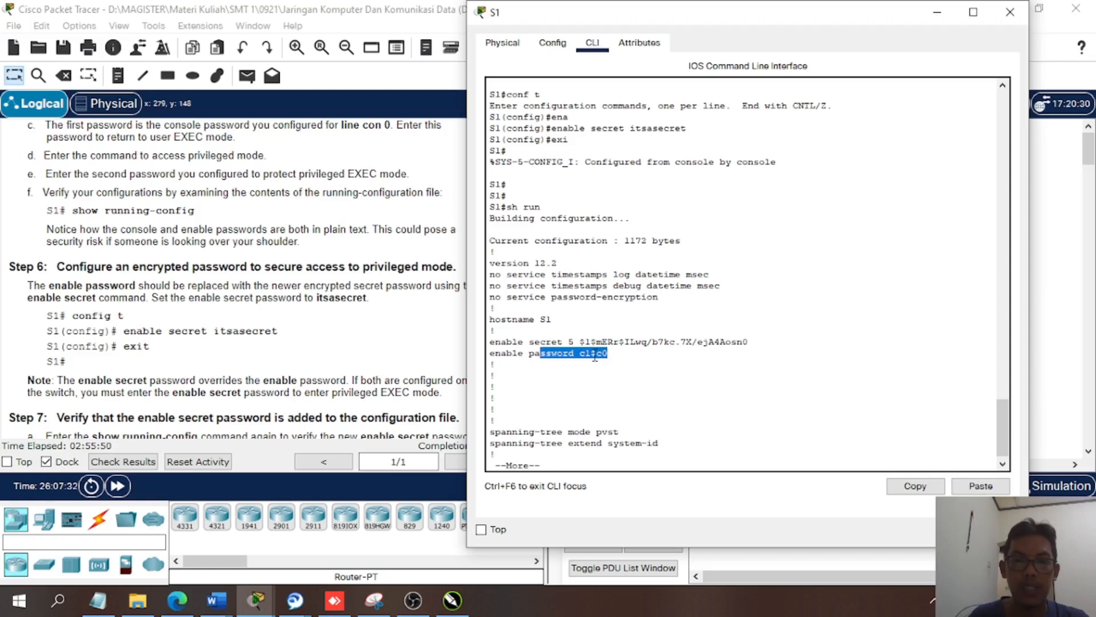
{"action": "left_click_drag", "start_coordinate": [597, 354], "coordinate": [591, 354]}
{"action": "left_click_drag", "start_coordinate": [579, 342], "coordinate": [750, 342]}
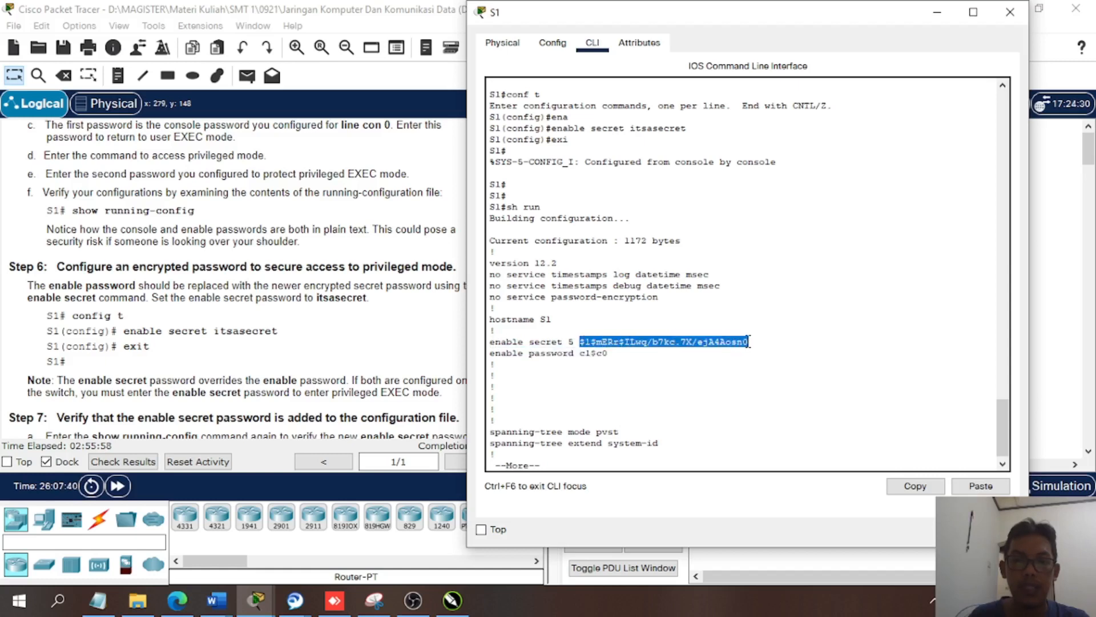
{"action": "left_click", "coordinate": [575, 457]}
{"action": "key", "text": "space"}
{"action": "key", "text": "space"}
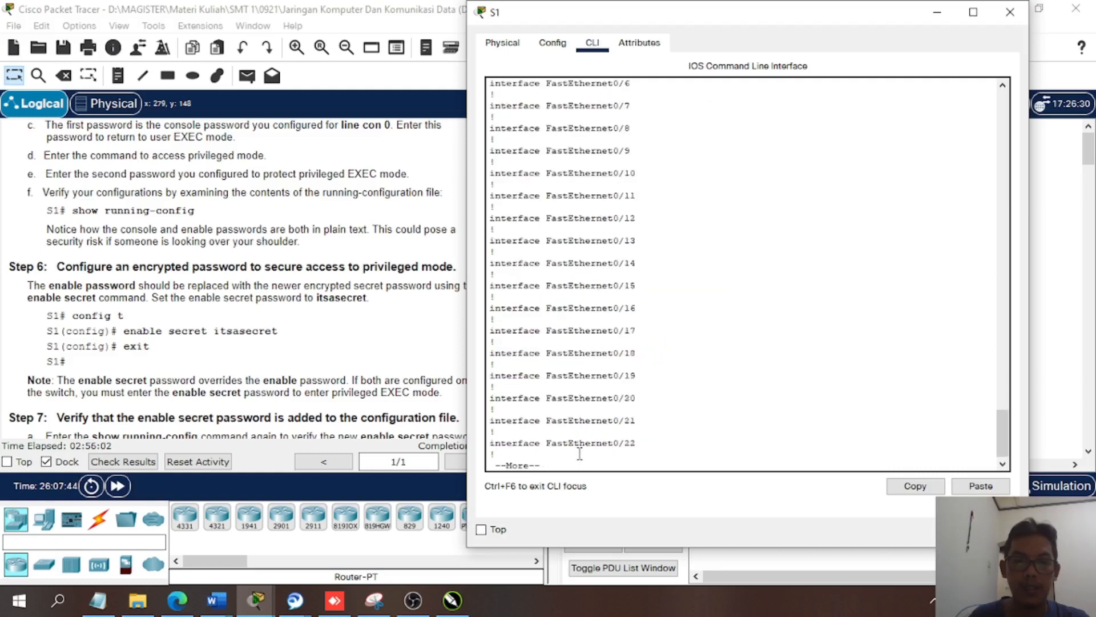
- Bring up Steps 7 and 8 of the instructions and place the S1 console window clear of their text
{"action": "left_click", "coordinate": [361, 358]}
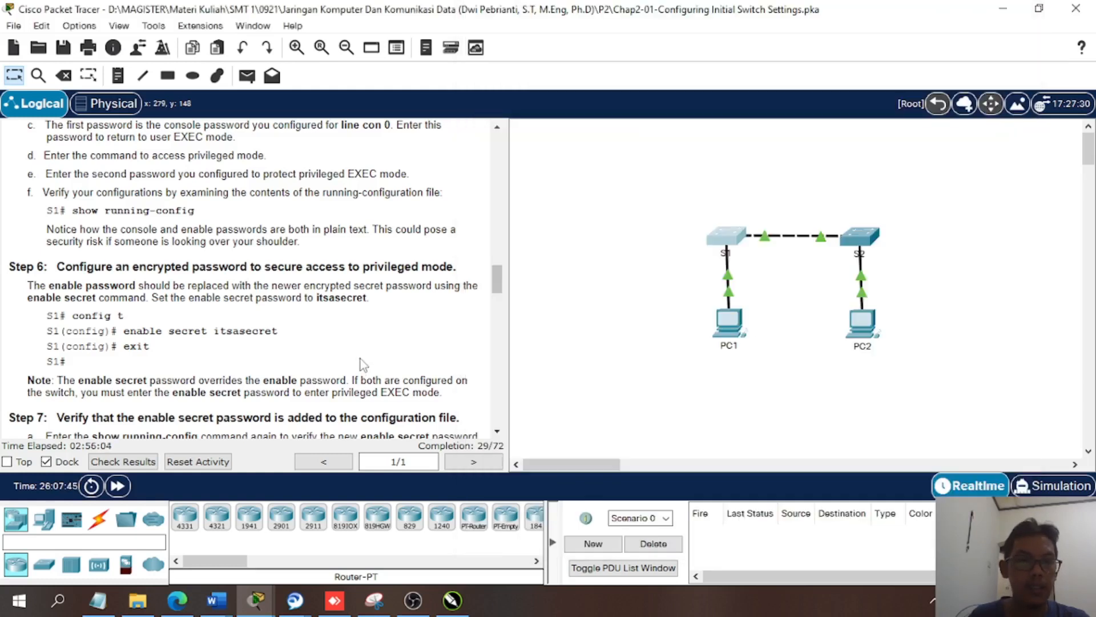
{"action": "scroll", "coordinate": [360, 360], "scroll_direction": "down", "scroll_amount": 3}
{"action": "scroll", "coordinate": [363, 366], "scroll_direction": "down", "scroll_amount": 3}
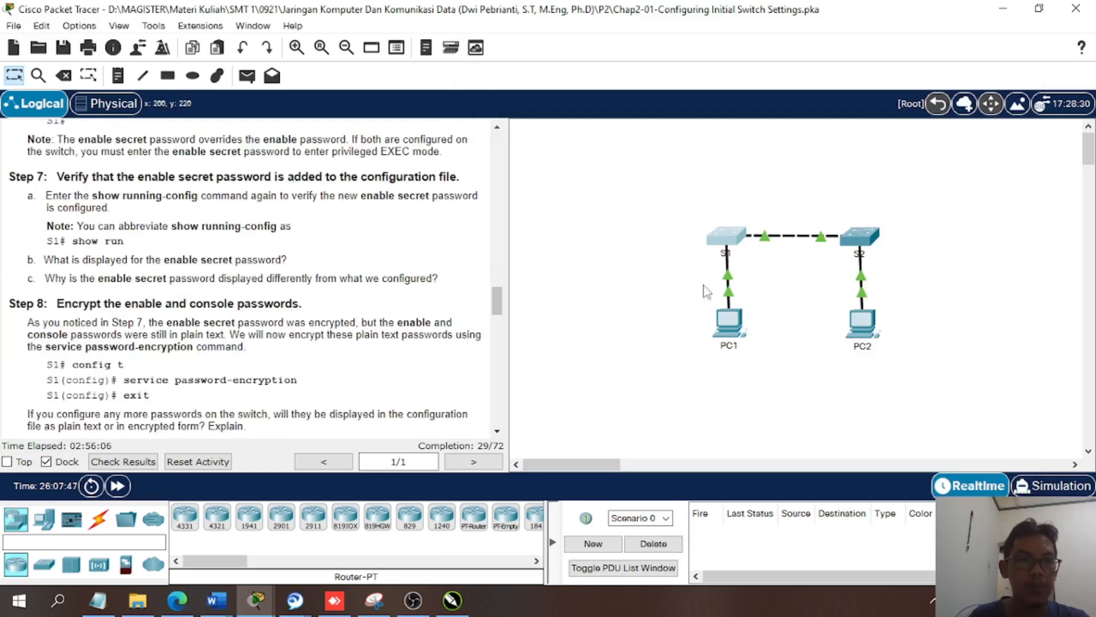
{"action": "left_click", "coordinate": [748, 244]}
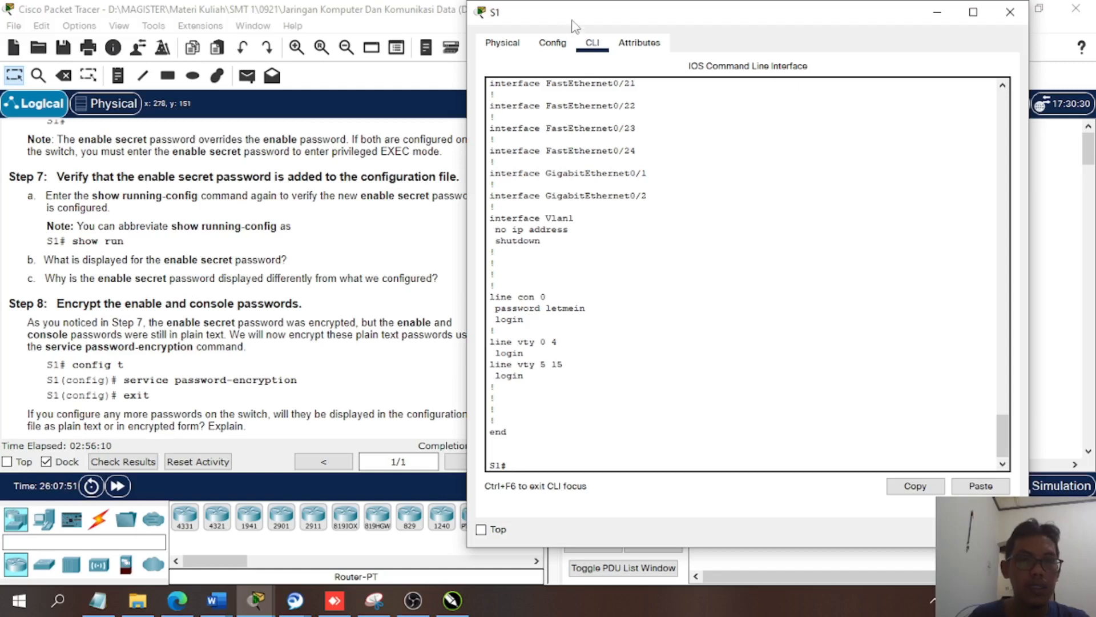
{"action": "left_click_drag", "start_coordinate": [578, 23], "coordinate": [609, 28]}
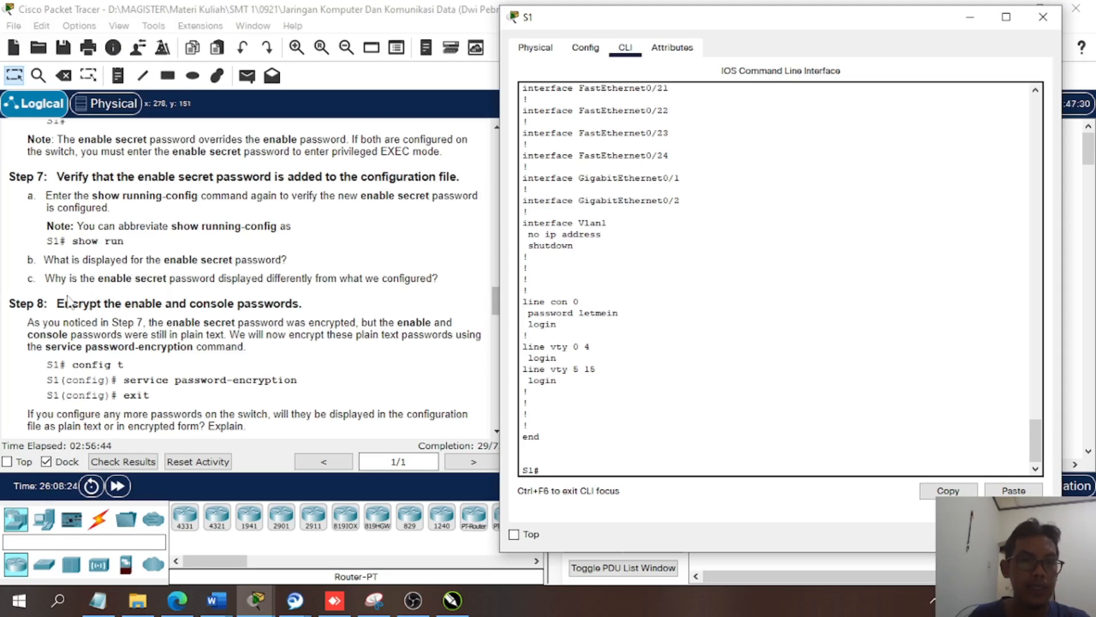
- Read Step 7's questions about the enable secret password and Step 8's instructions for encrypting the enable and console passwords
{"action": "scroll", "coordinate": [119, 340], "scroll_direction": "down", "scroll_amount": 1}
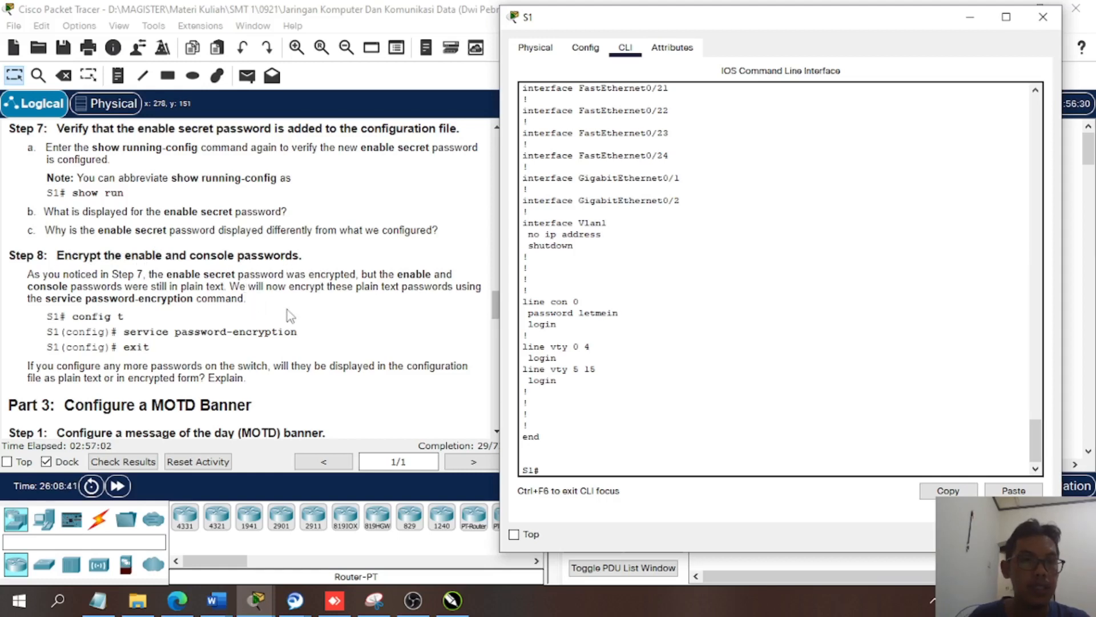
{"action": "scroll", "coordinate": [265, 252], "scroll_direction": "up", "scroll_amount": 1}
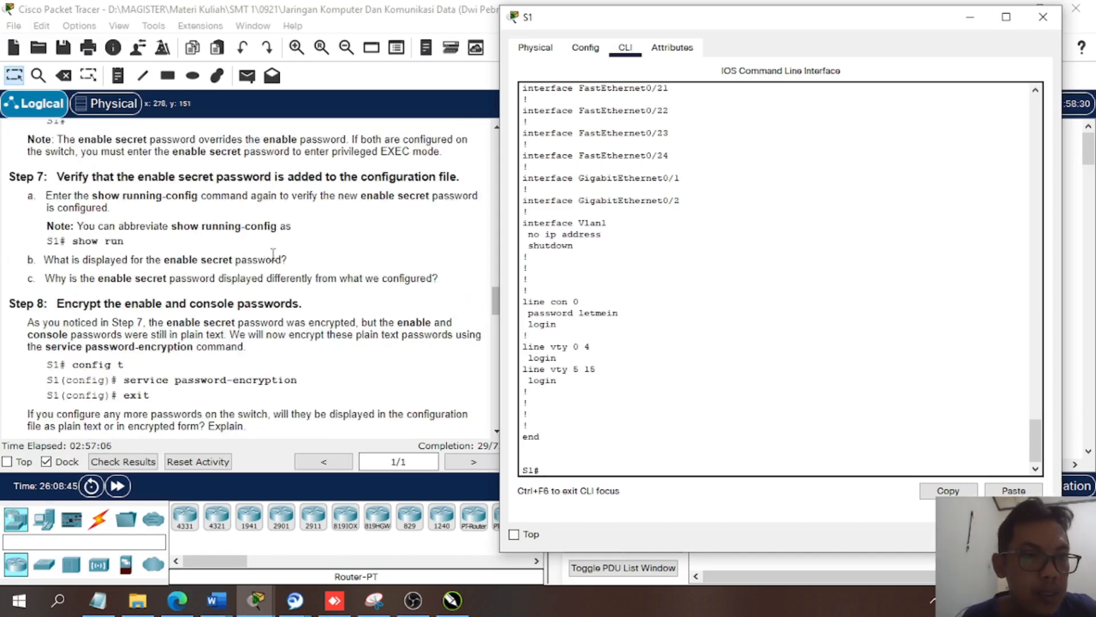
{"action": "scroll", "coordinate": [268, 257], "scroll_direction": "up", "scroll_amount": 1}
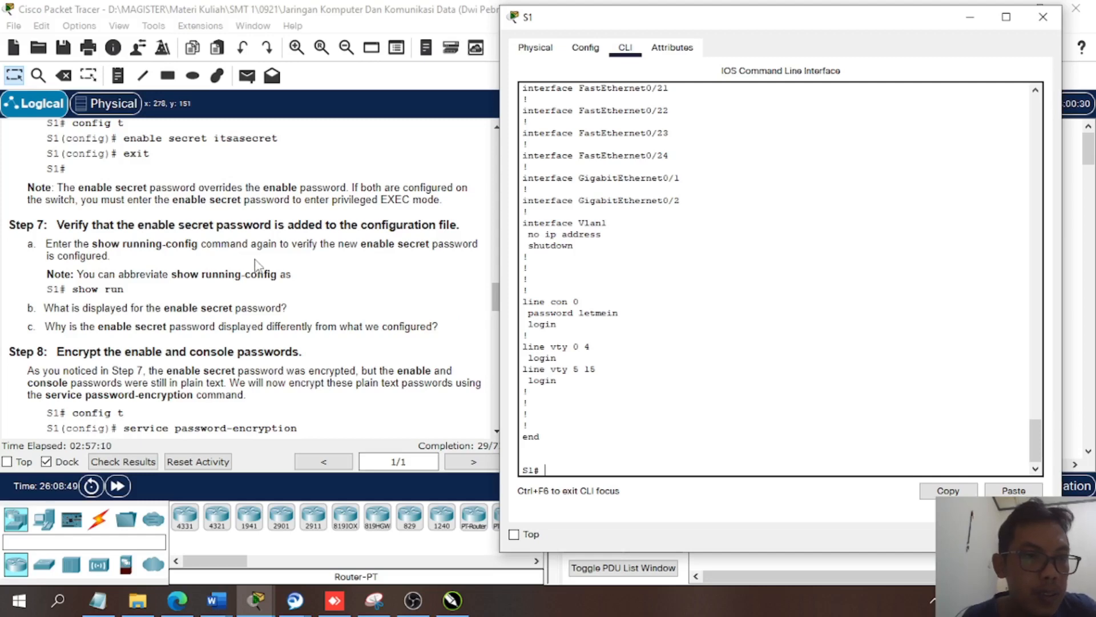
{"action": "scroll", "coordinate": [255, 266], "scroll_direction": "up", "scroll_amount": 1}
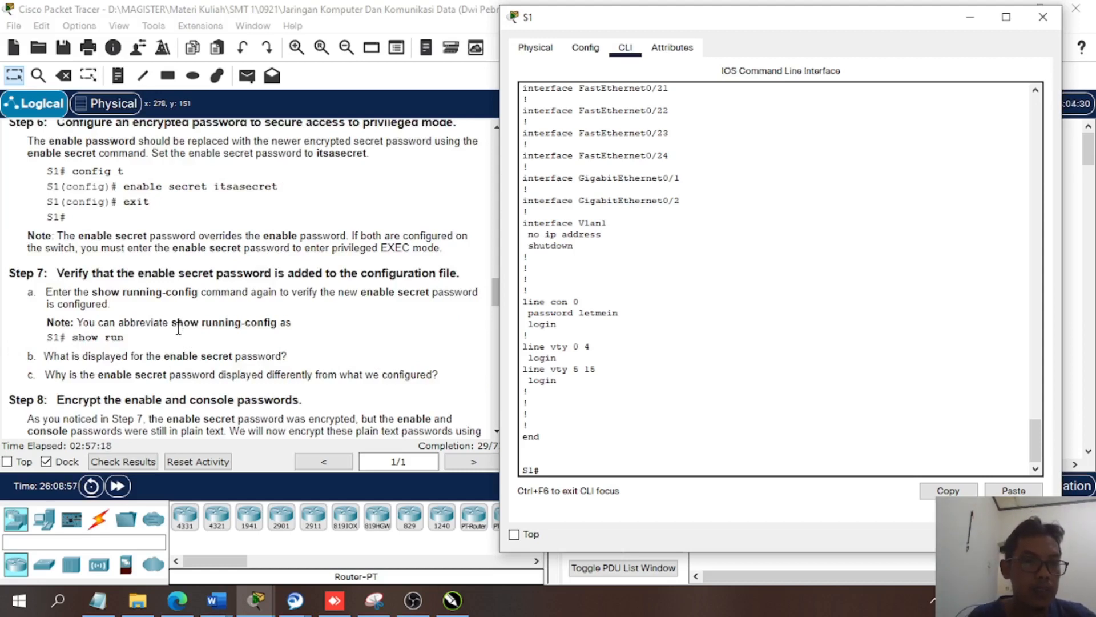
{"action": "scroll", "coordinate": [178, 328], "scroll_direction": "down", "scroll_amount": 1}
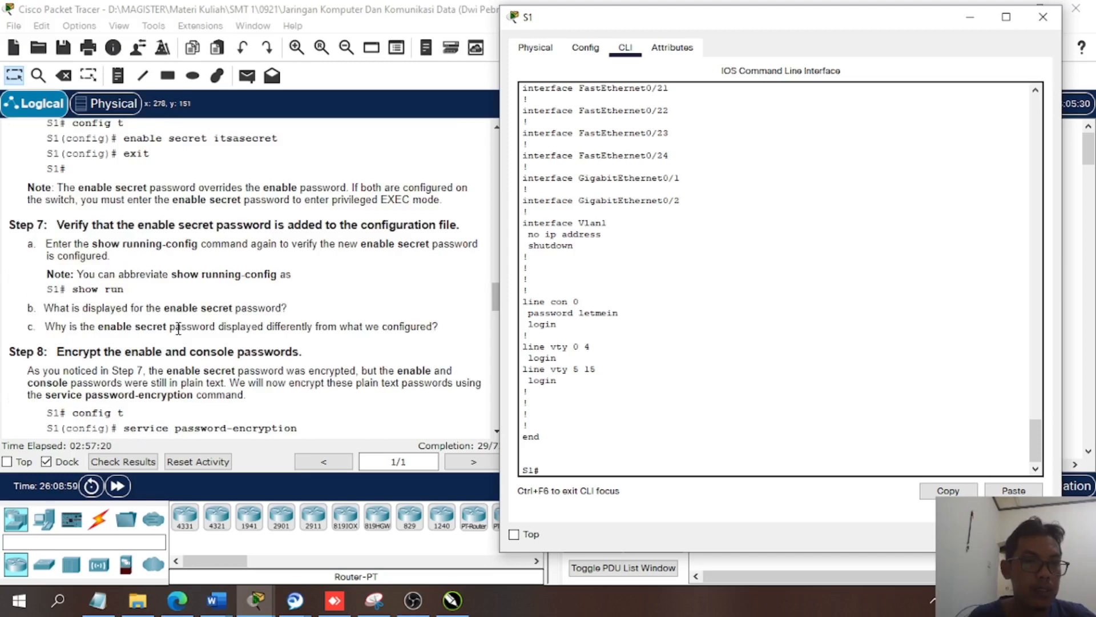
{"action": "scroll", "coordinate": [193, 298], "scroll_direction": "up", "scroll_amount": 1}
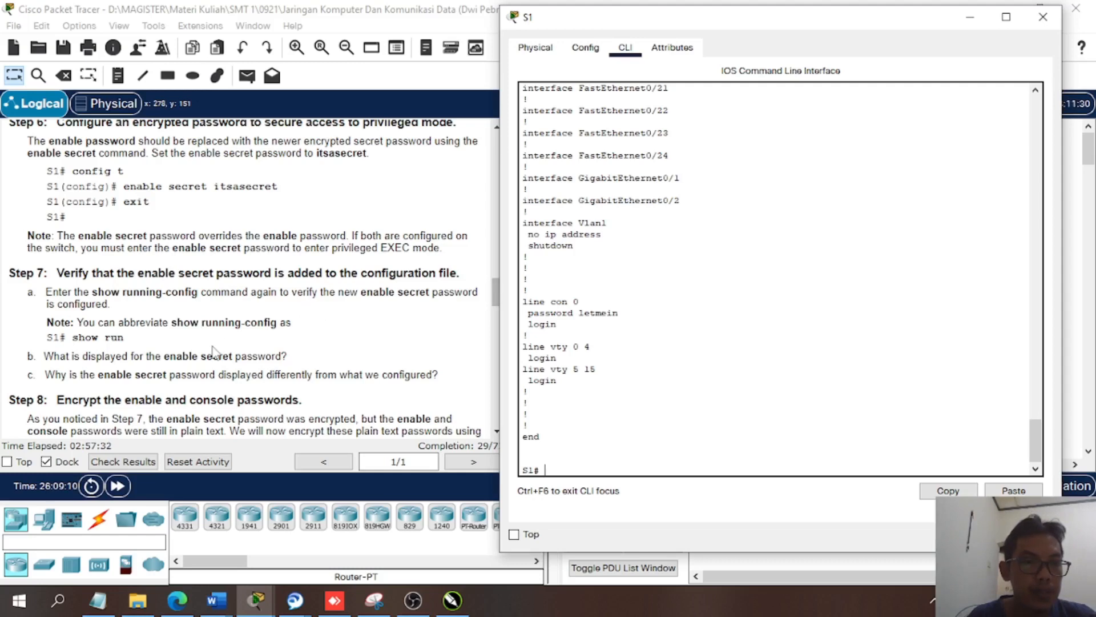
- Encrypt S1's plain-text passwords in global configuration mode with service password-encryption, and return to privileged mode
{"action": "scroll", "coordinate": [212, 349], "scroll_direction": "down", "scroll_amount": 1}
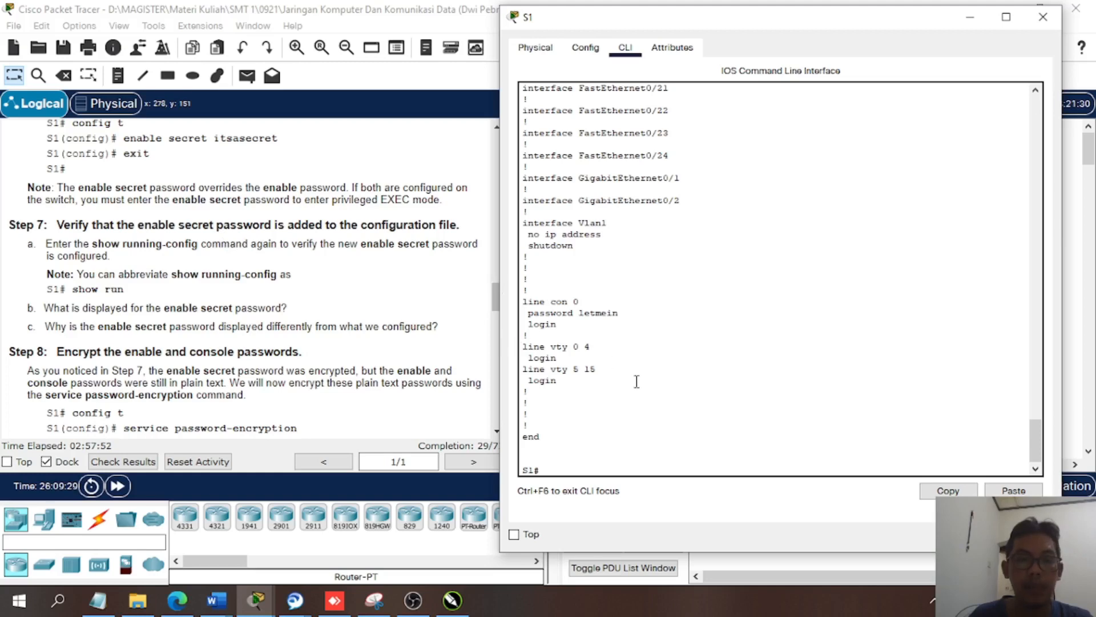
{"action": "scroll", "coordinate": [592, 385], "scroll_direction": "down", "scroll_amount": 1}
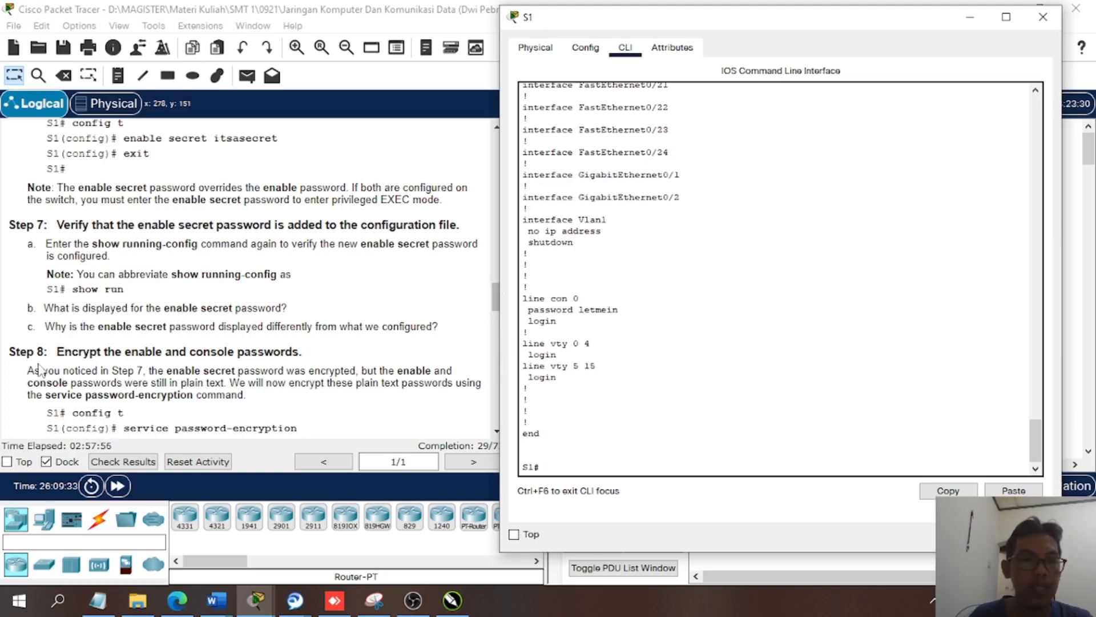
{"action": "scroll", "coordinate": [43, 366], "scroll_direction": "down", "scroll_amount": 2}
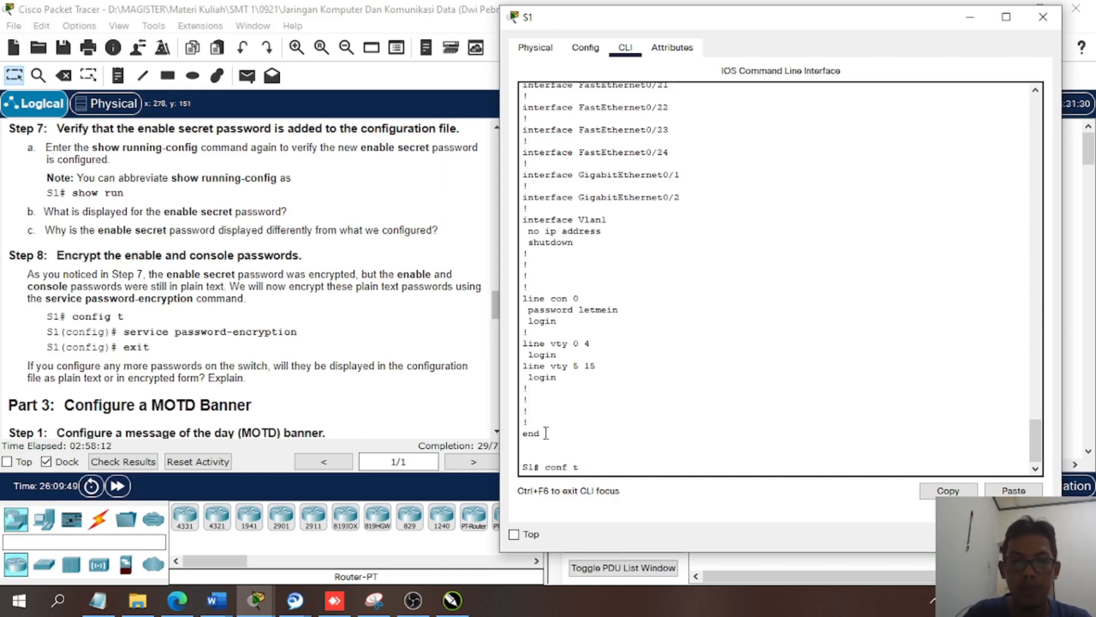
{"action": "key", "text": "Return"}
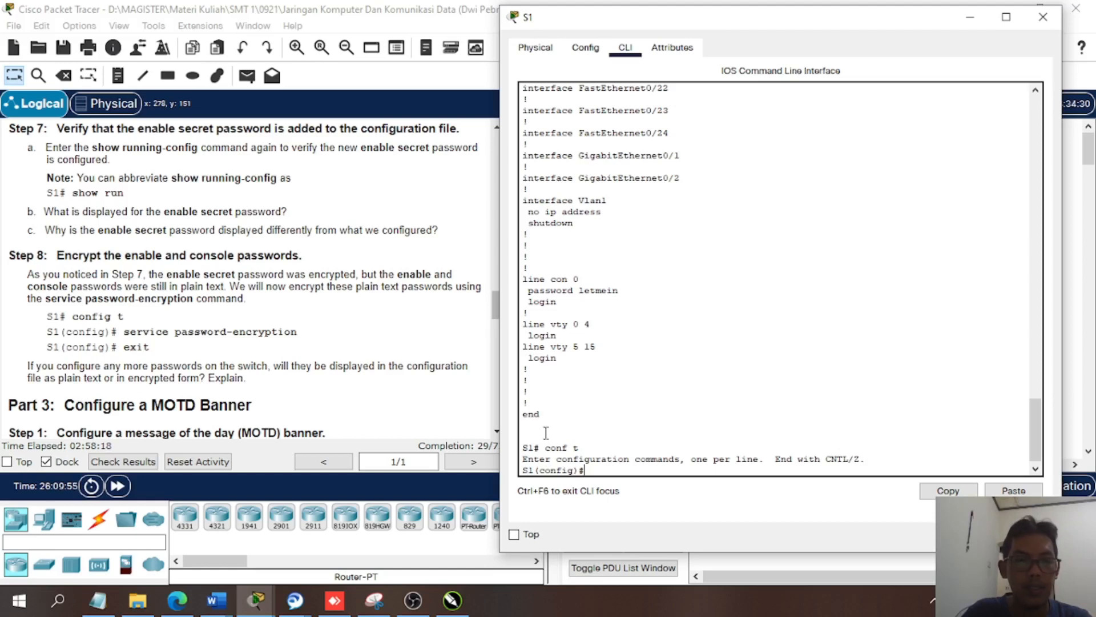
{"action": "type", "text": "ser"}
{"action": "key", "text": "Tab"}
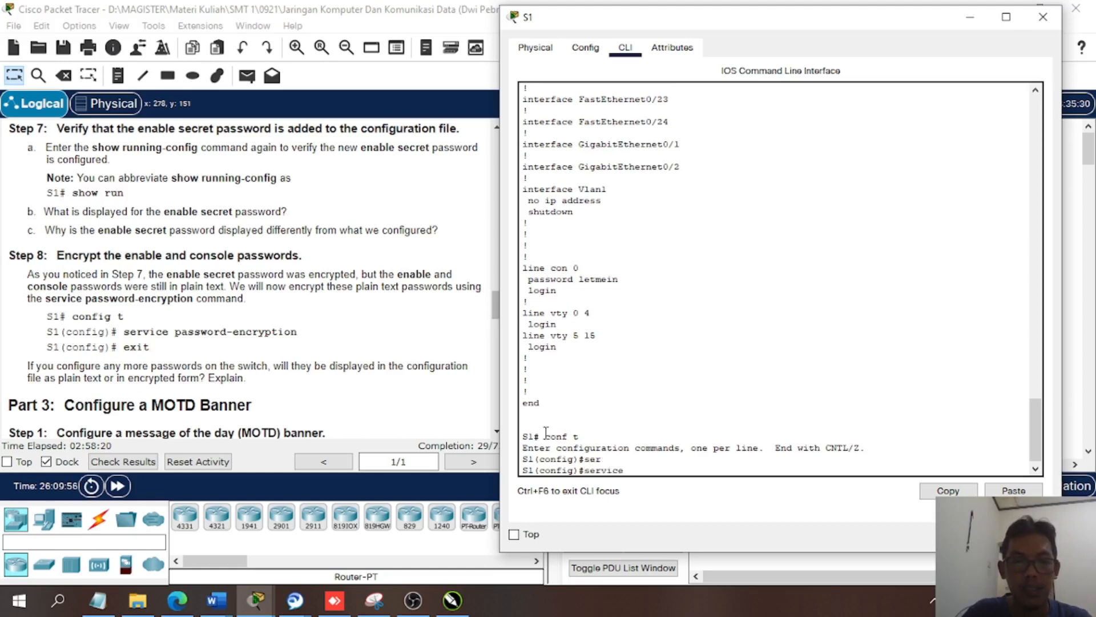
{"action": "type", "text": "pas"}
{"action": "key", "text": "Tab"}
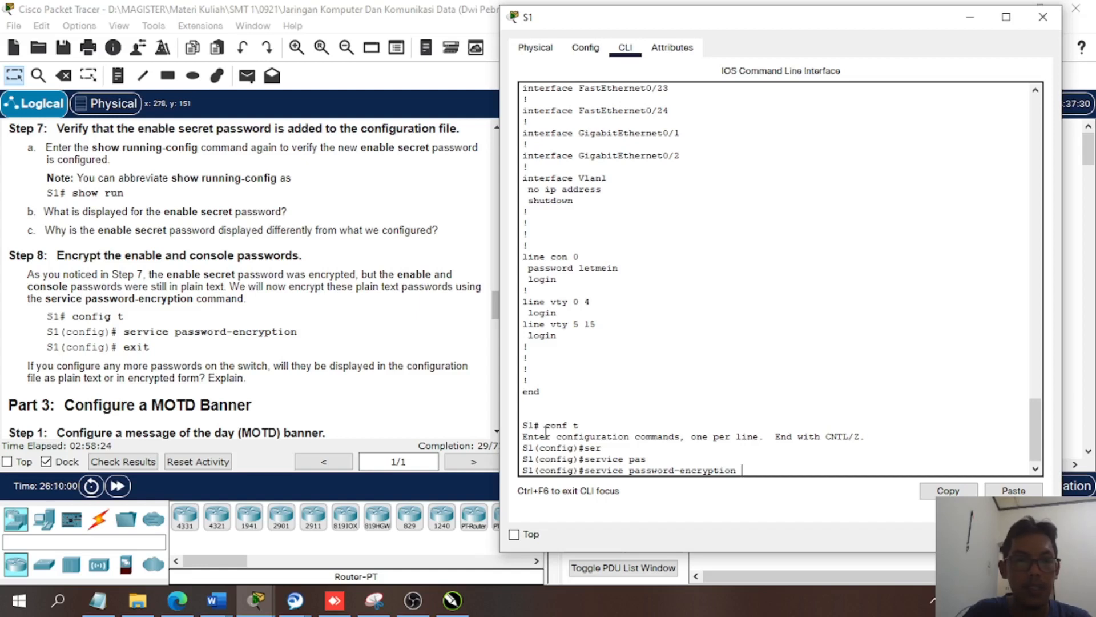
{"action": "key", "text": "Return"}
{"action": "type", "text": "exi"}
{"action": "key", "text": "Return"}
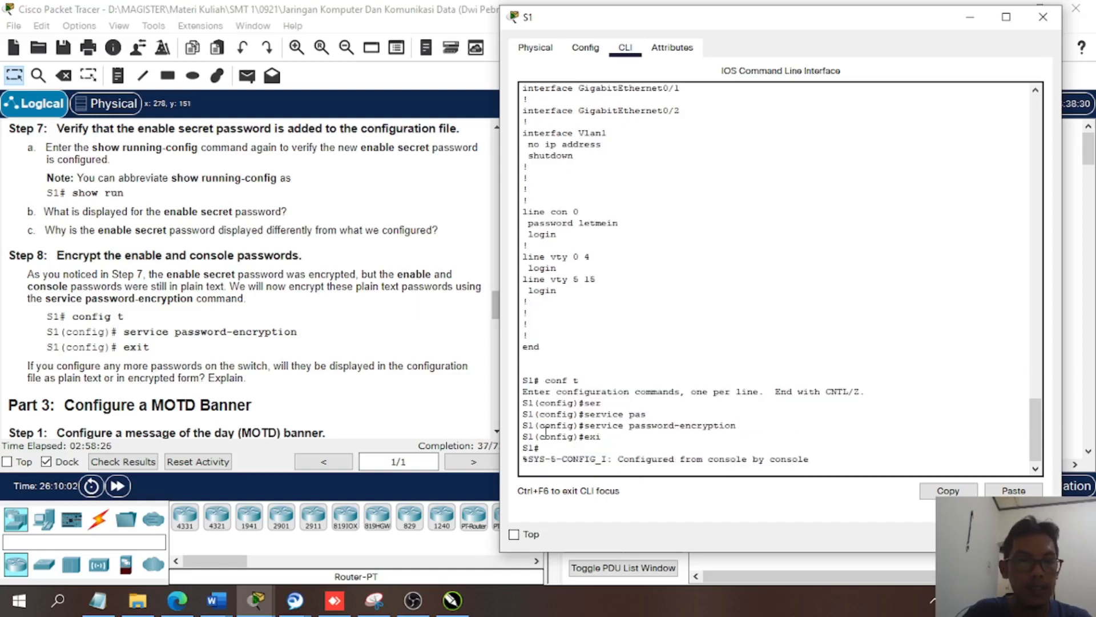
{"action": "key", "text": "Return"}
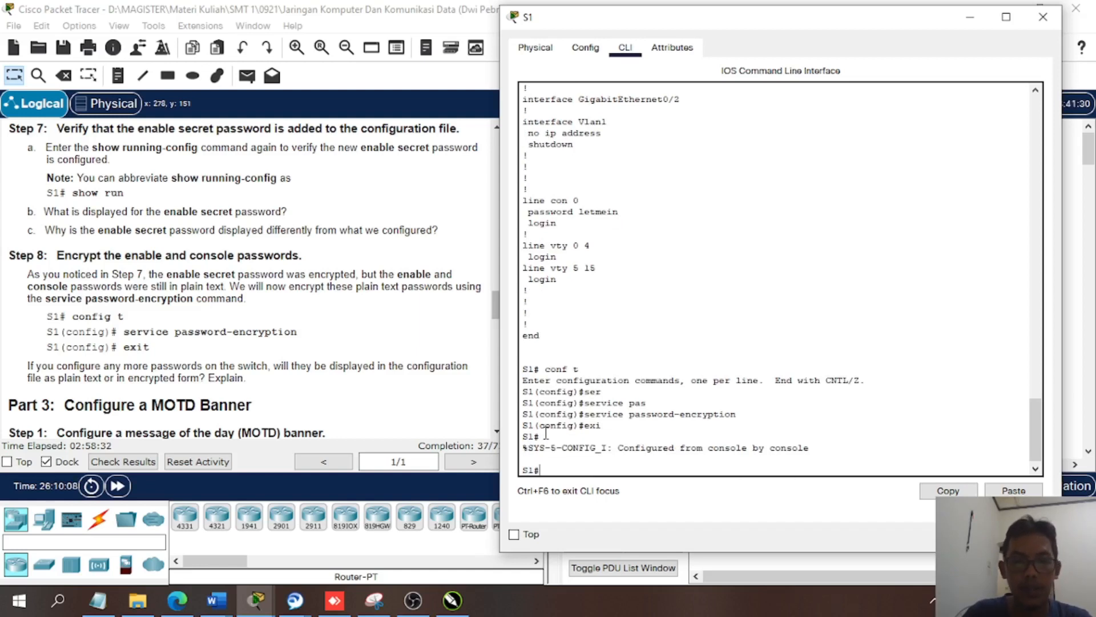
- Display S1's running configuration with sh running-config to check the password encryption
{"action": "type", "text": "sh run"}
{"action": "key", "text": "Tab"}
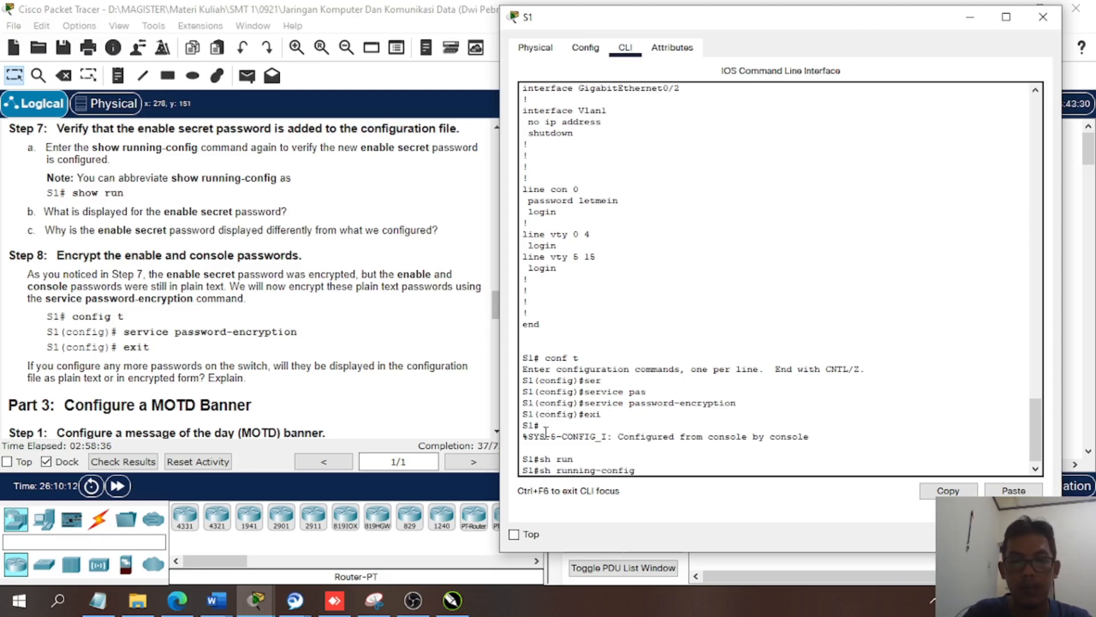
{"action": "key", "text": "Return"}
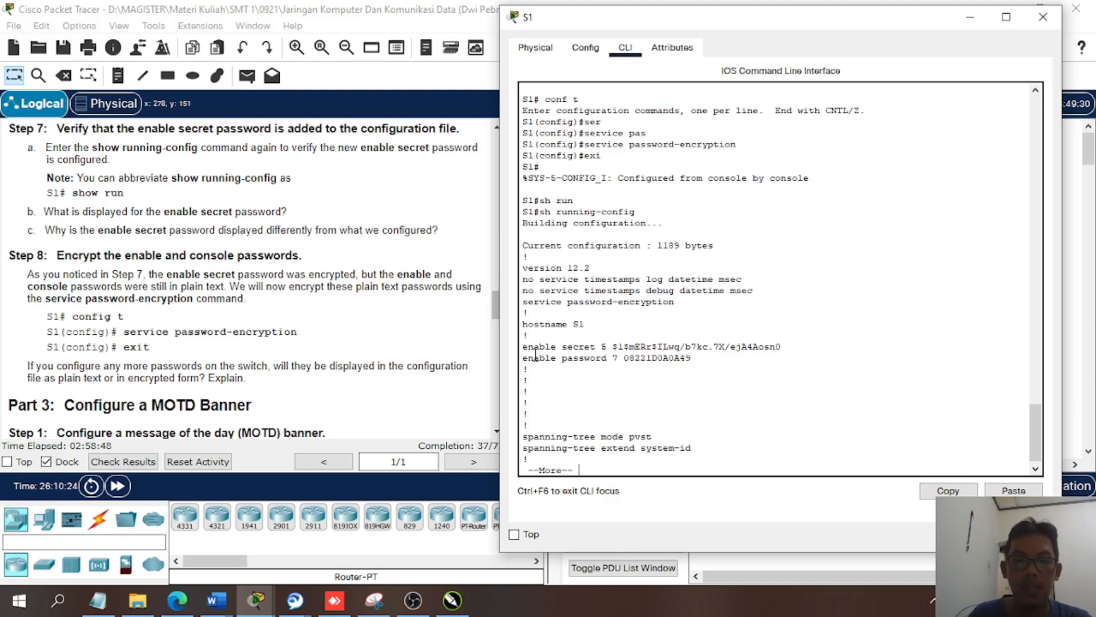
- Compare the encrypted enable password with the enable secret entry in the running configuration, and stop the listing
{"action": "double_click", "coordinate": [630, 358]}
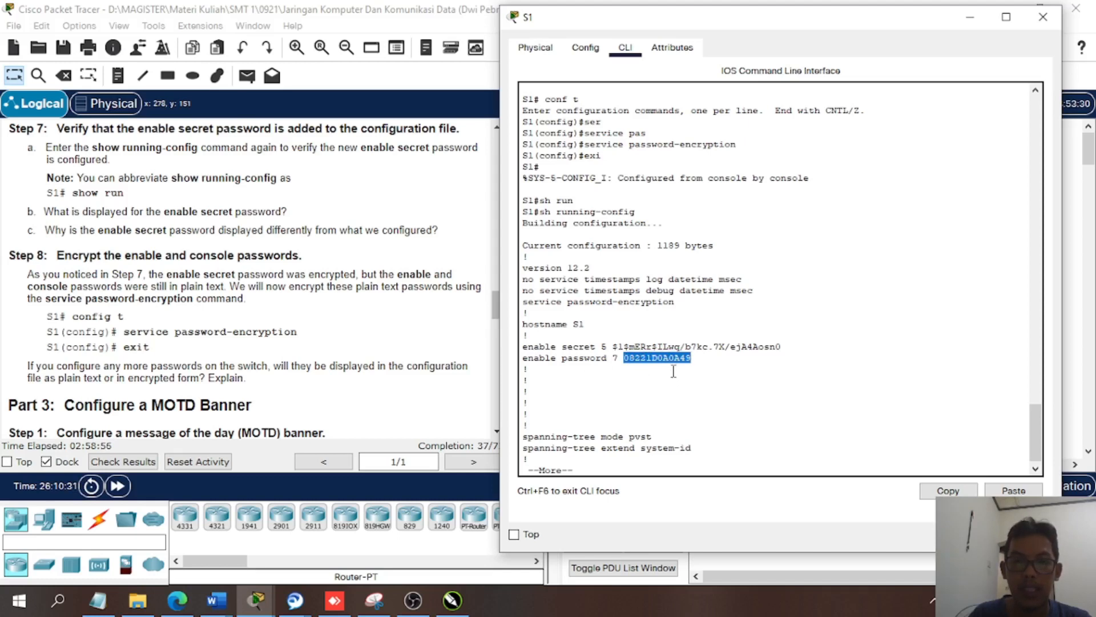
{"action": "left_click", "coordinate": [661, 358]}
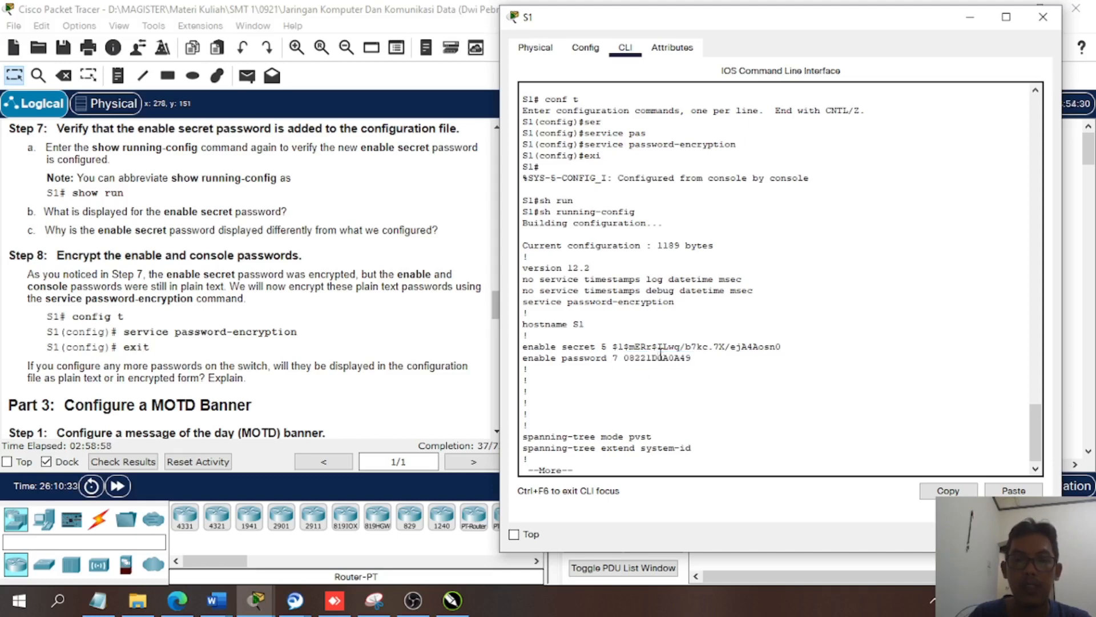
{"action": "double_click", "coordinate": [667, 346]}
{"action": "left_click_drag", "start_coordinate": [613, 347], "coordinate": [763, 347]}
{"action": "left_click", "coordinate": [588, 418]}
{"action": "key", "text": "ctrl+c"}
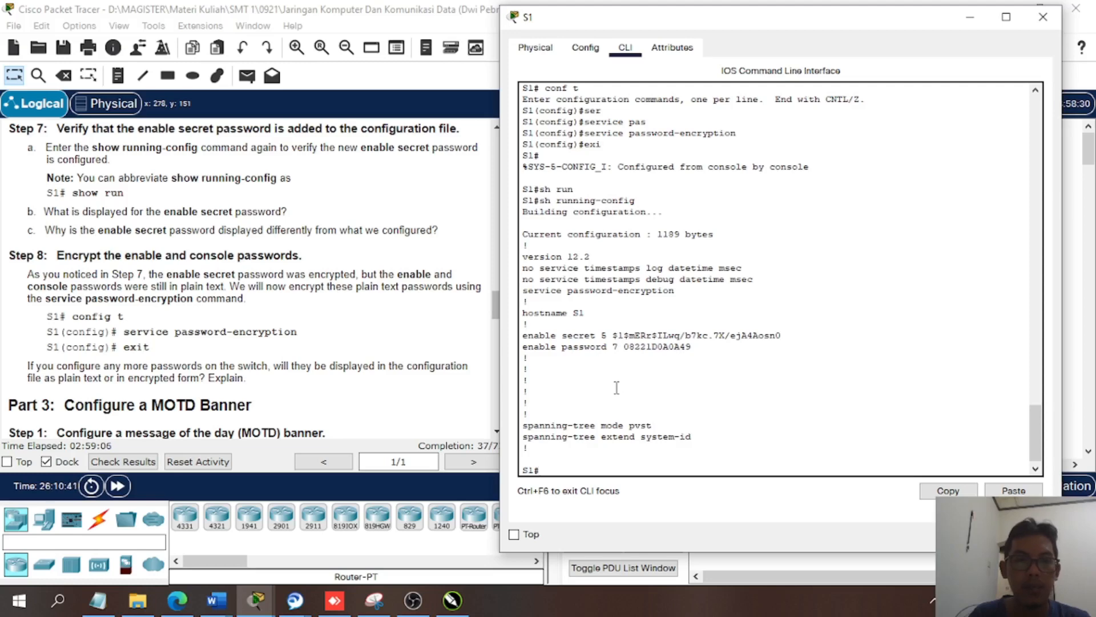
- Read the Part 3 instructions for configuring a message of the day banner
{"action": "left_click", "coordinate": [374, 380]}
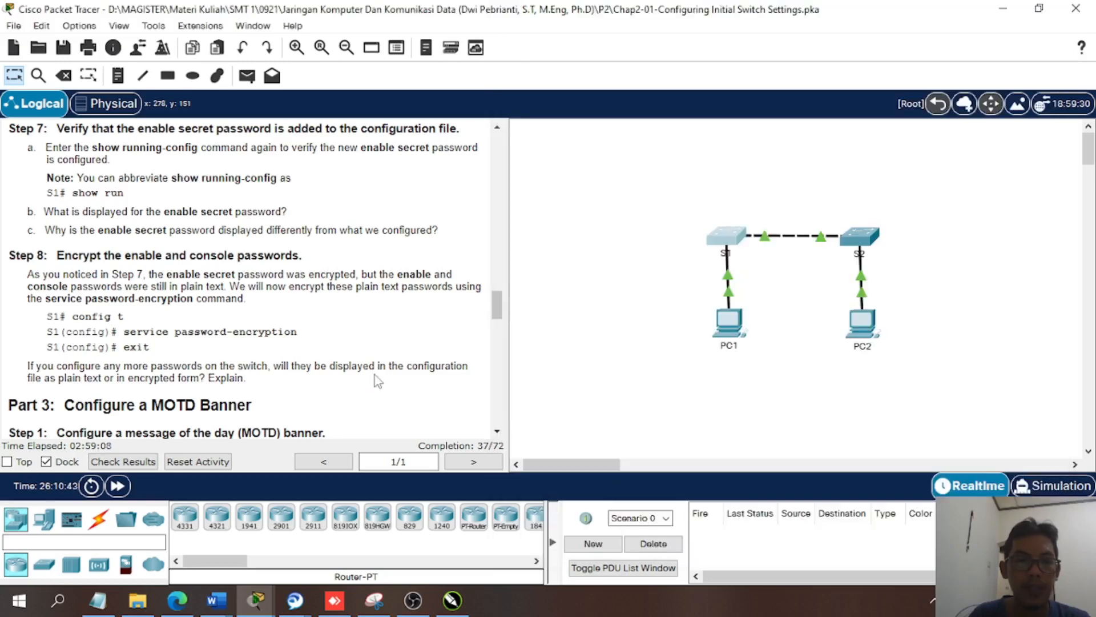
{"action": "scroll", "coordinate": [365, 375], "scroll_direction": "down", "scroll_amount": 4}
{"action": "scroll", "coordinate": [362, 371], "scroll_direction": "down", "scroll_amount": 1}
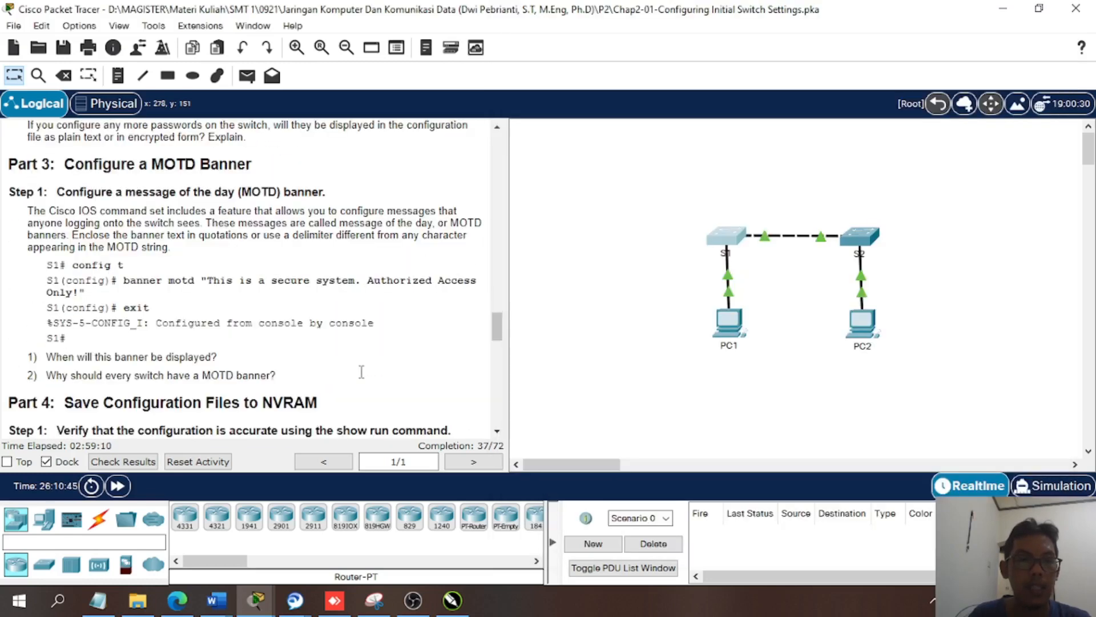
- Set S1's MOTD banner to "This is a secure system. Authorized Access Only!" in global configuration mode, and return to privileged mode
{"action": "left_click", "coordinate": [730, 243]}
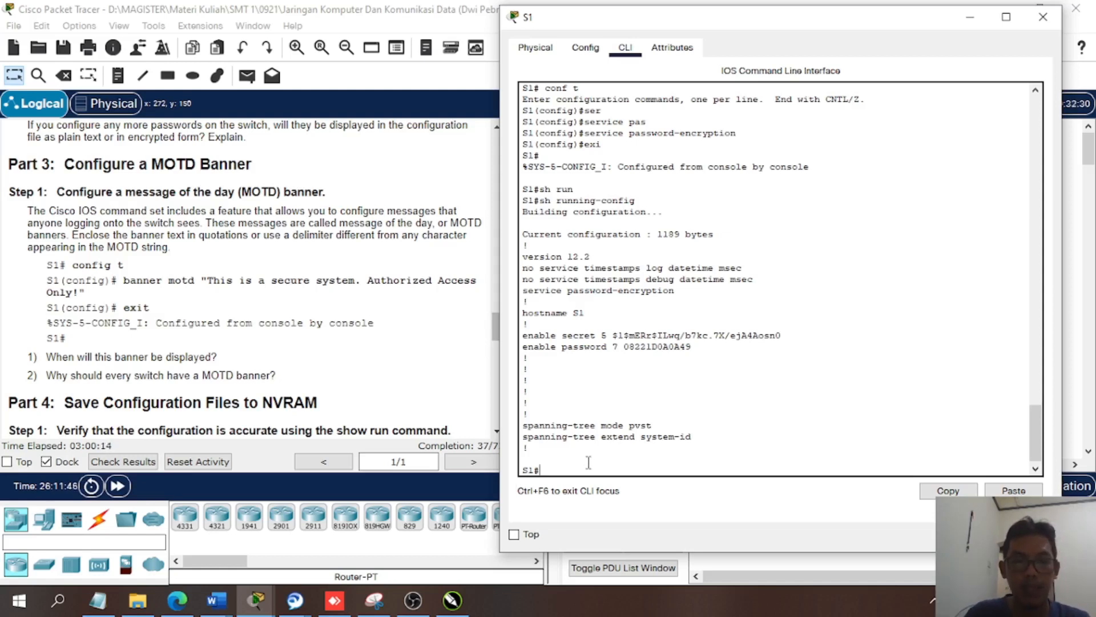
{"action": "type", "text": "conf t"}
{"action": "key", "text": "Return"}
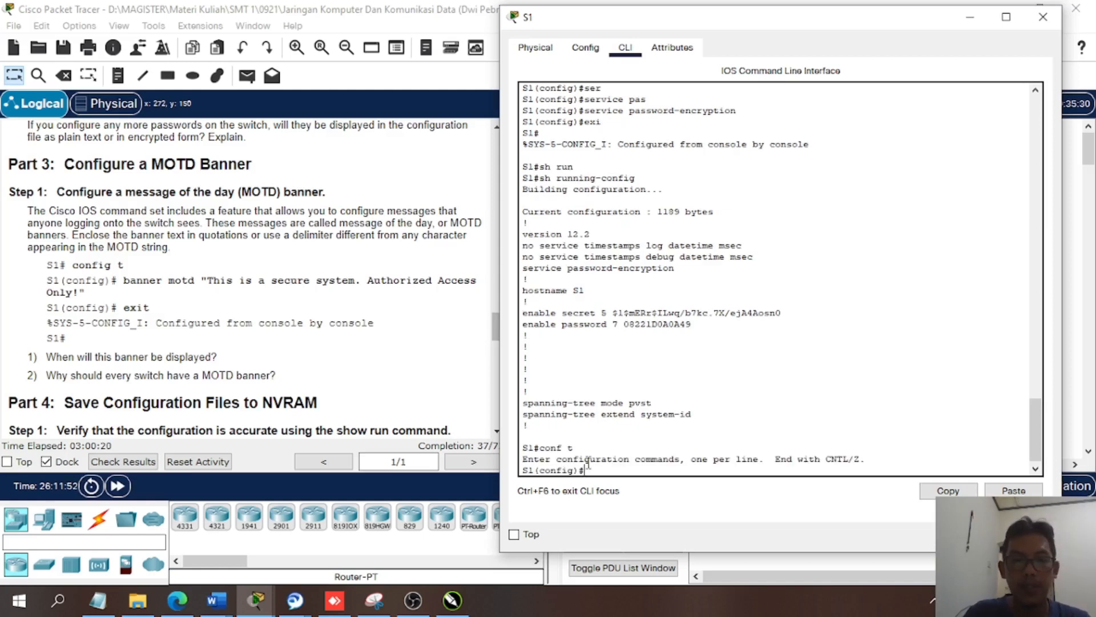
{"action": "type", "text": "bann"}
{"action": "key", "text": "Tab"}
{"action": "type", "text": "m"}
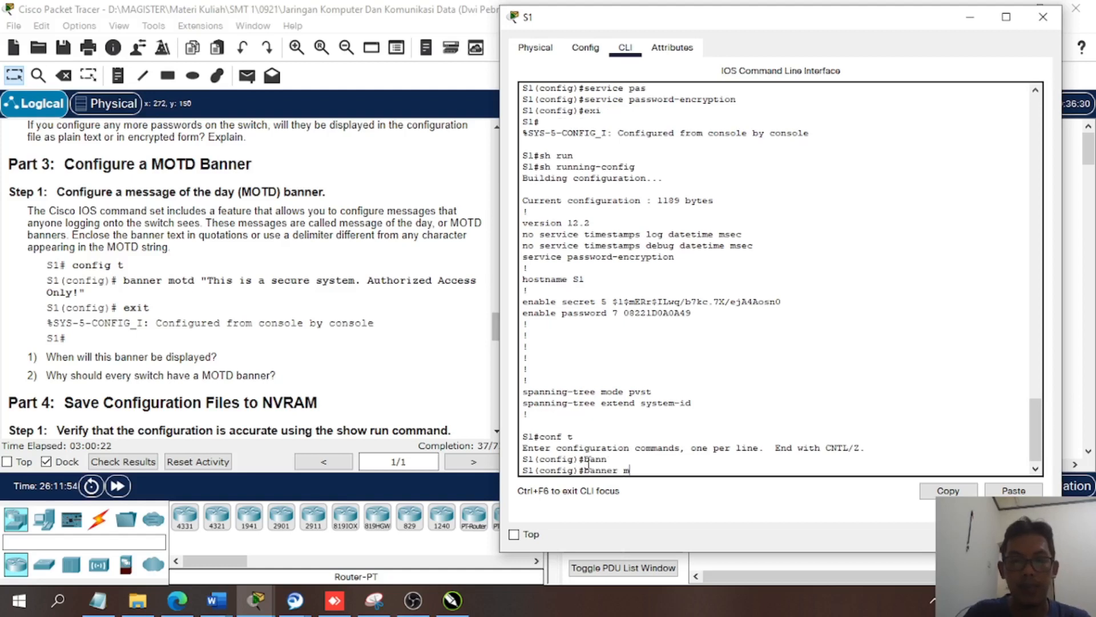
{"action": "type", "text": "o"}
{"action": "key", "text": "Tab"}
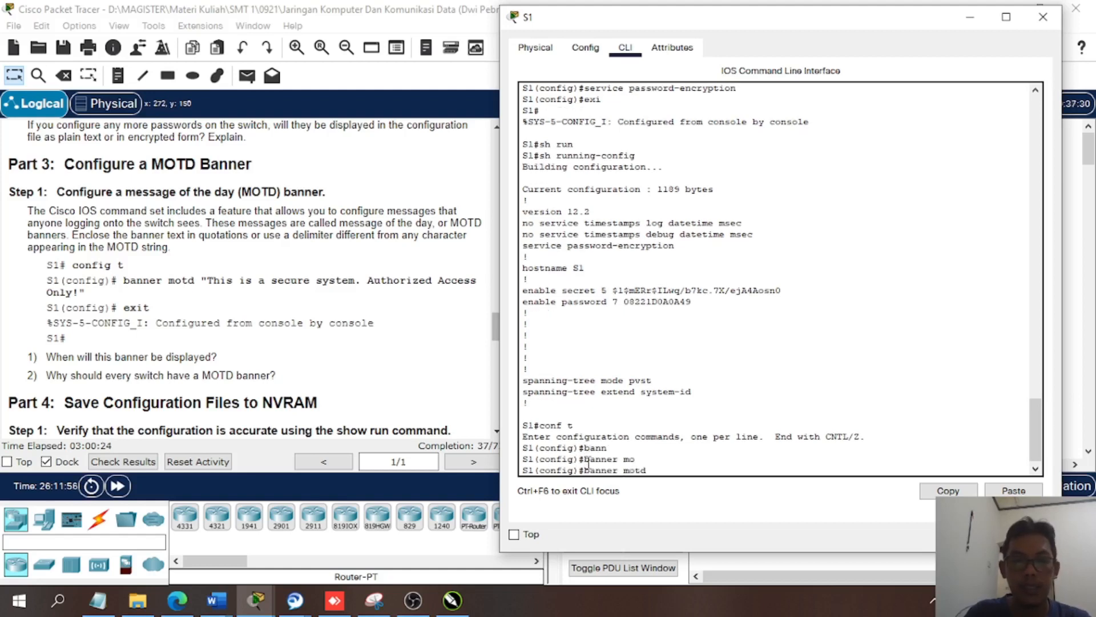
{"action": "type", "text": "\"\""}
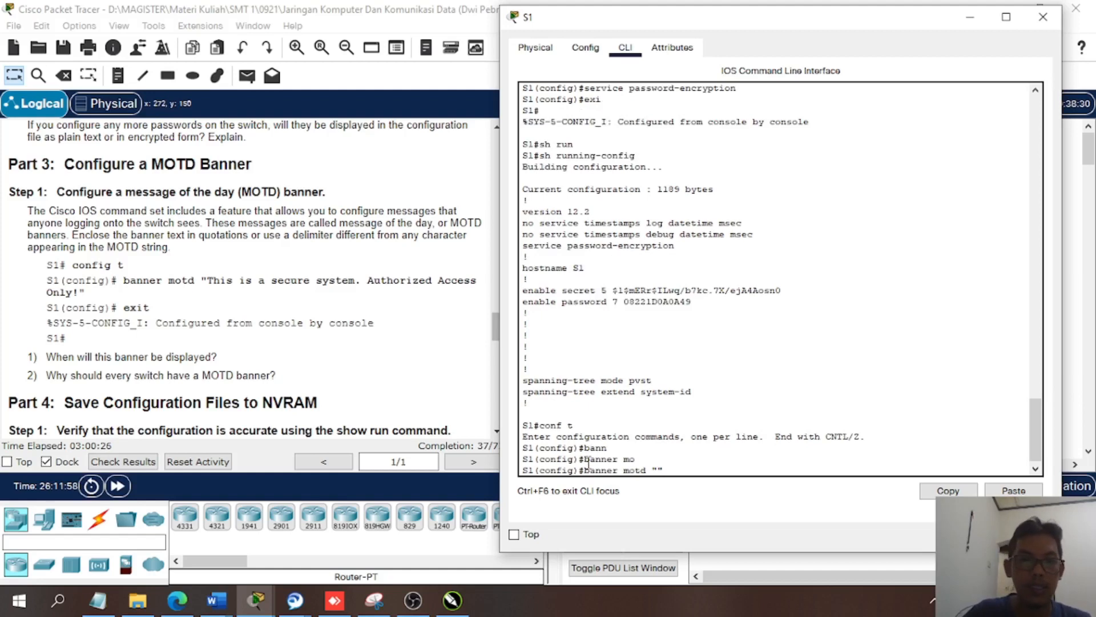
{"action": "key", "text": "Left"}
{"action": "type", "text": "This is a"}
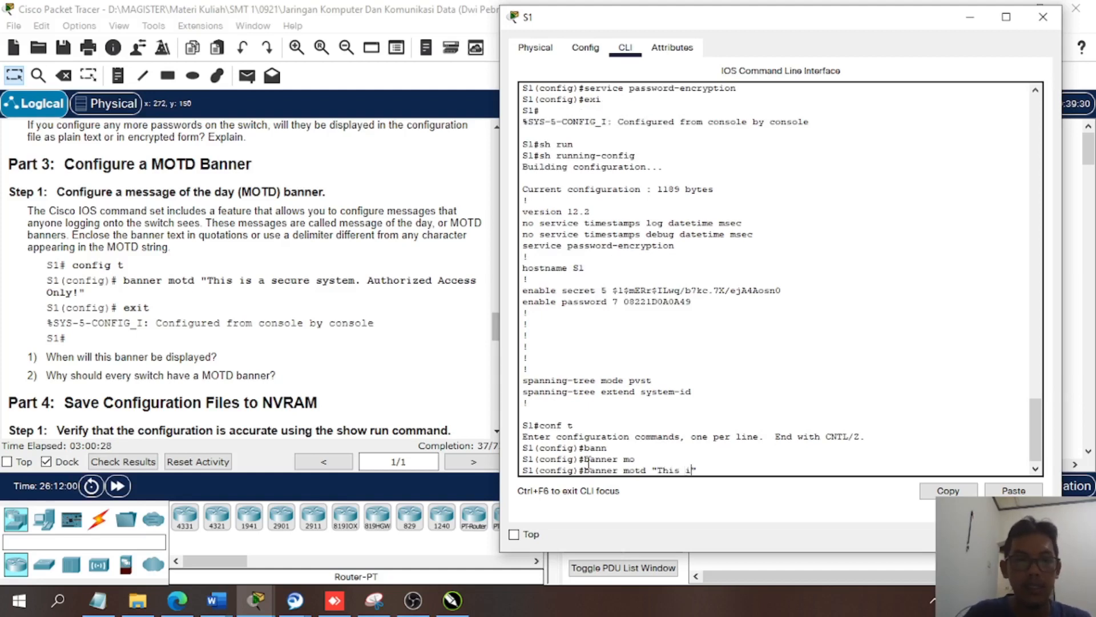
{"action": "type", "text": " secure "}
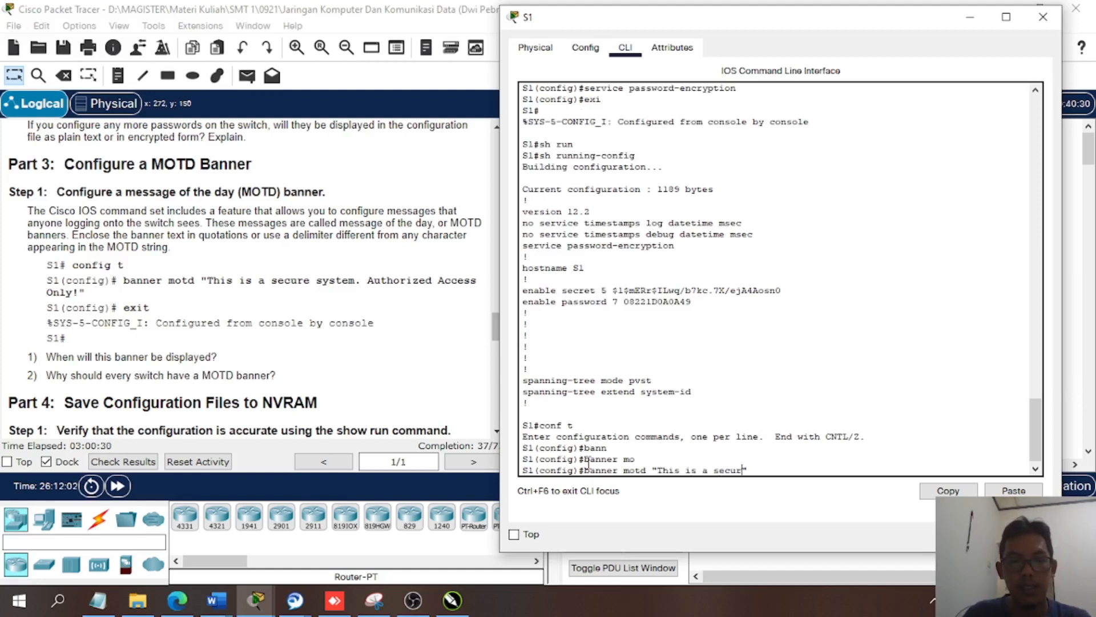
{"action": "type", "text": "system"}
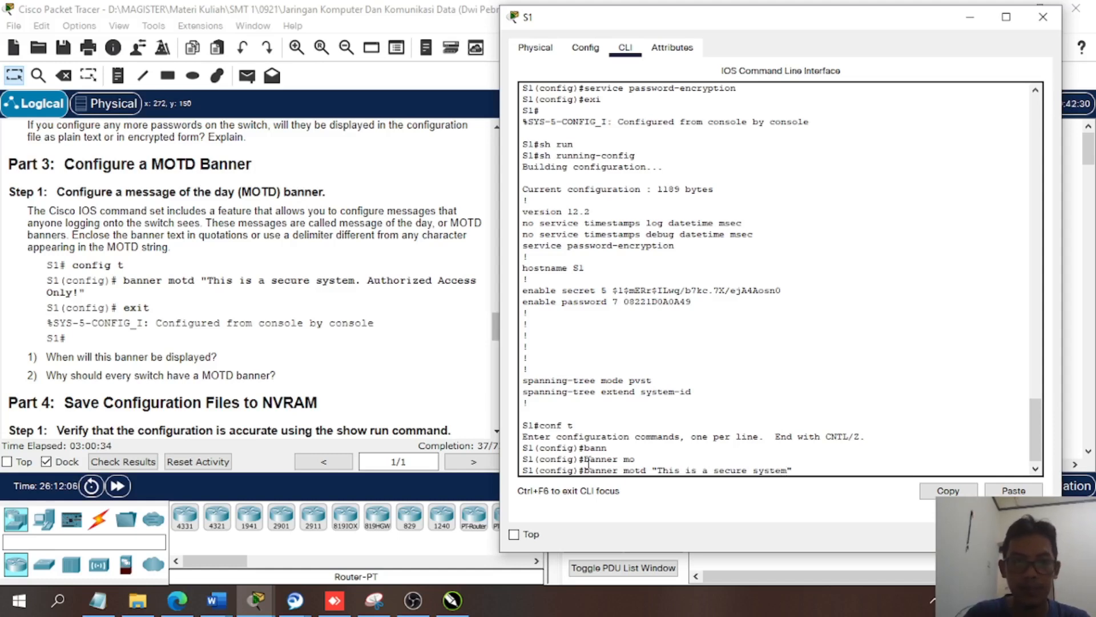
{"action": "type", "text": ". Authorized"}
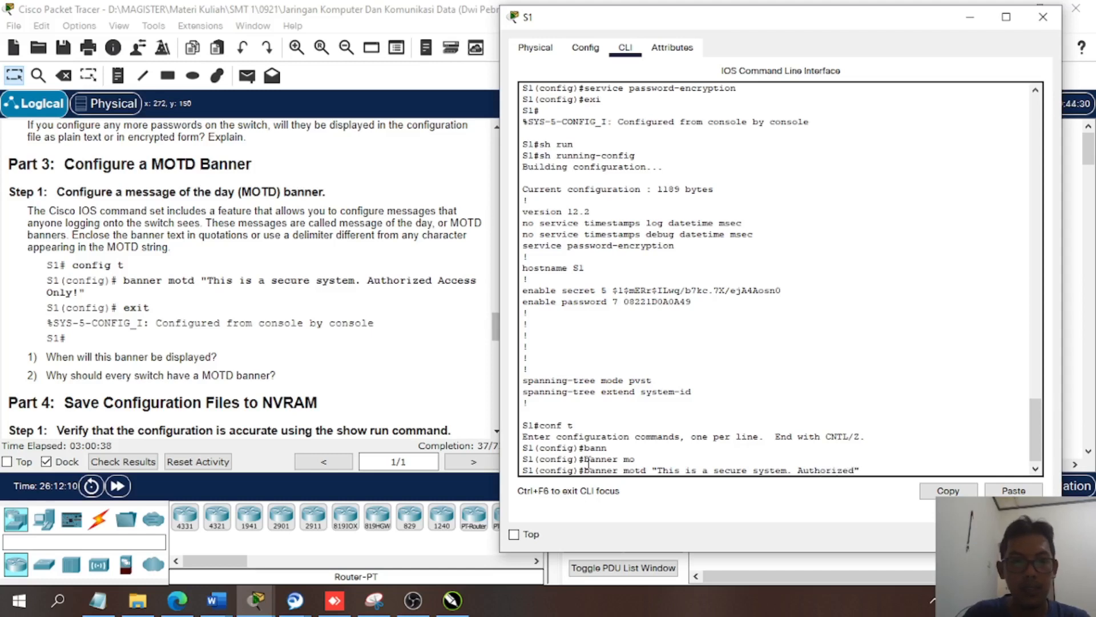
{"action": "type", "text": " Access"}
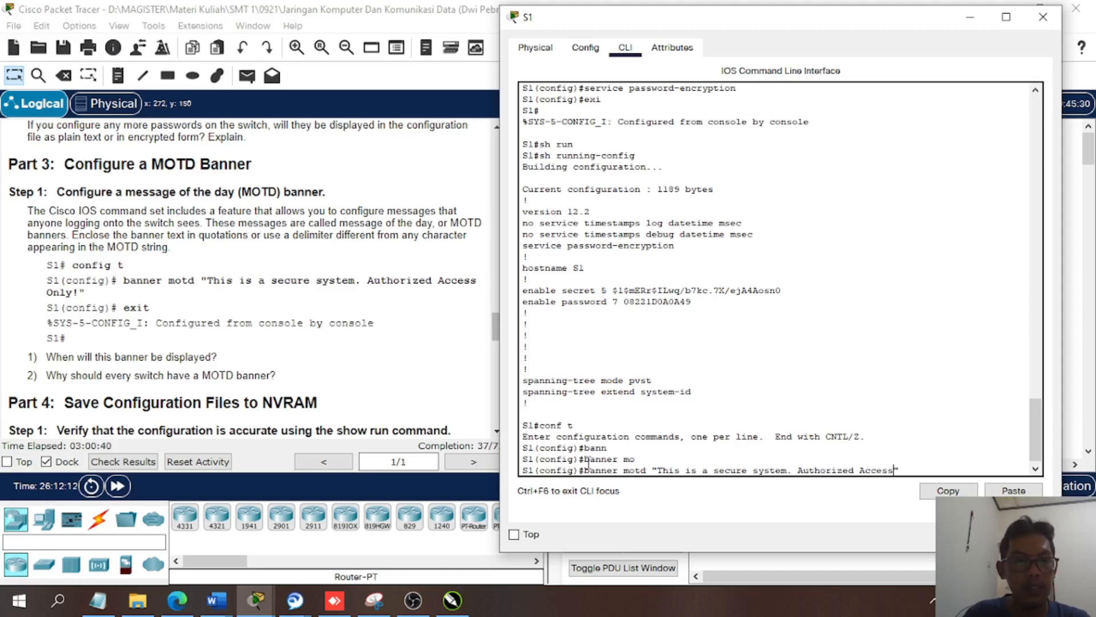
{"action": "type", "text": " Only"}
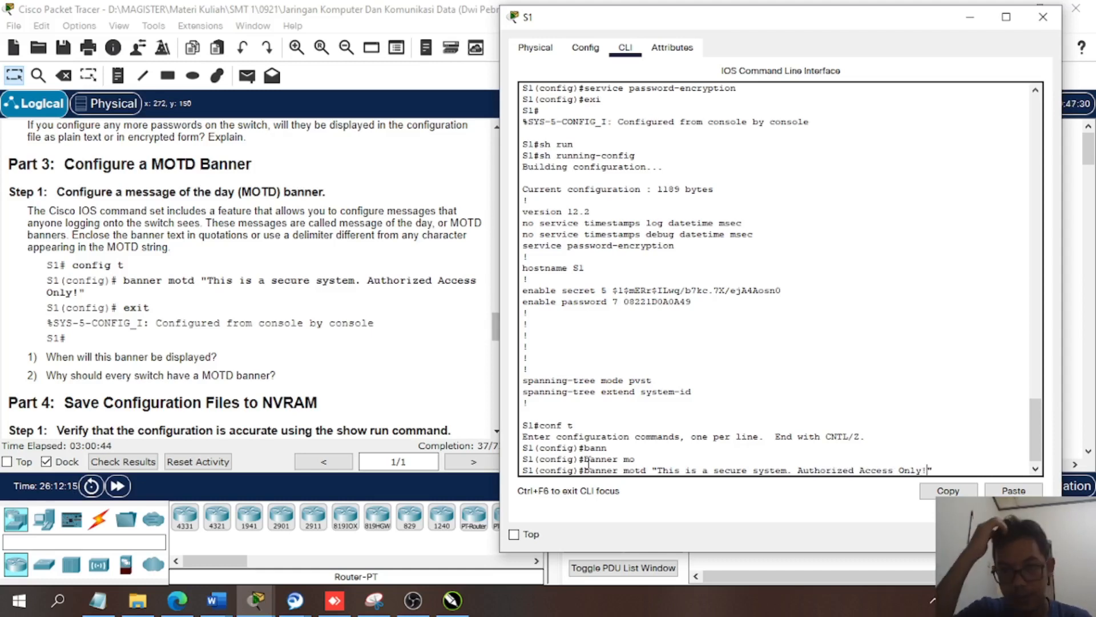
{"action": "type", "text": "!"}
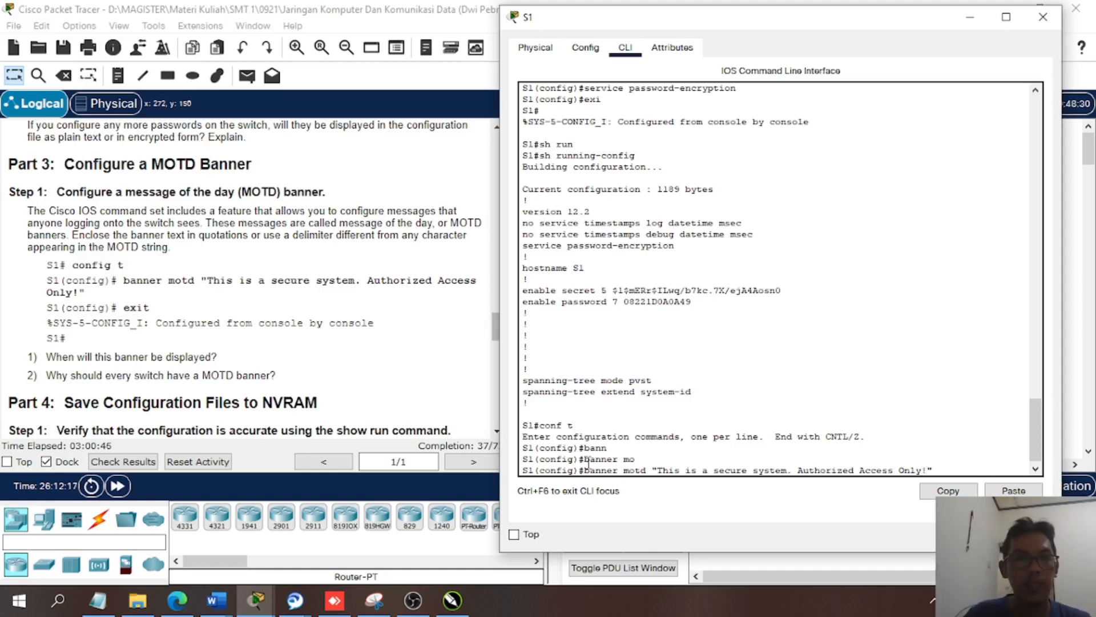
{"action": "key", "text": "Return"}
{"action": "key", "text": "Return"}
{"action": "key", "text": "Return"}
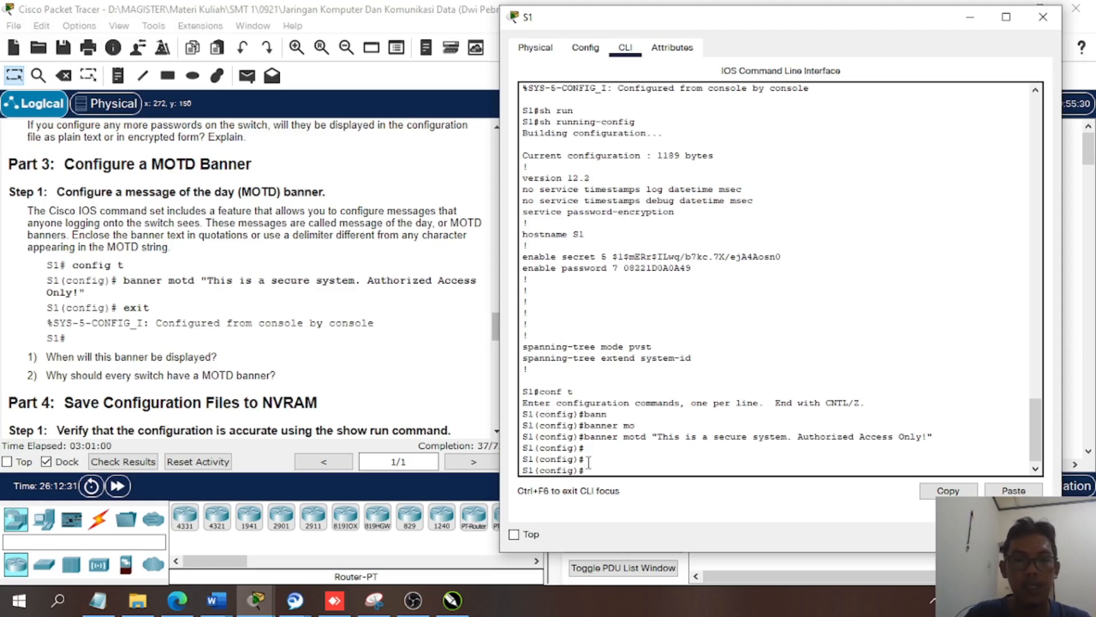
{"action": "type", "text": "exi"}
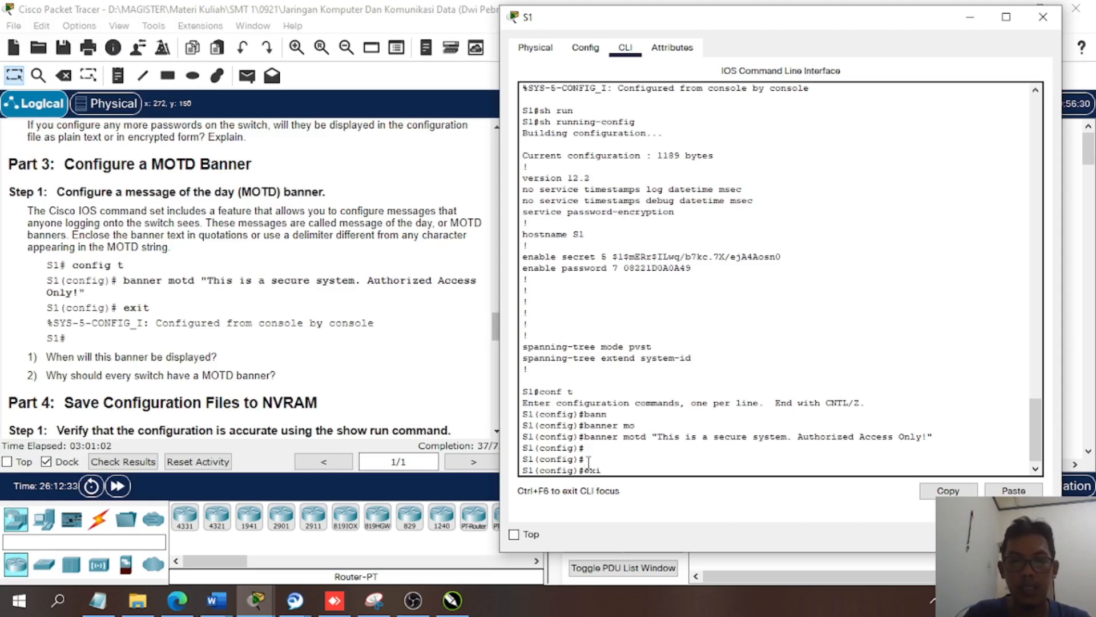
{"action": "key", "text": "Return"}
{"action": "key", "text": "Return"}
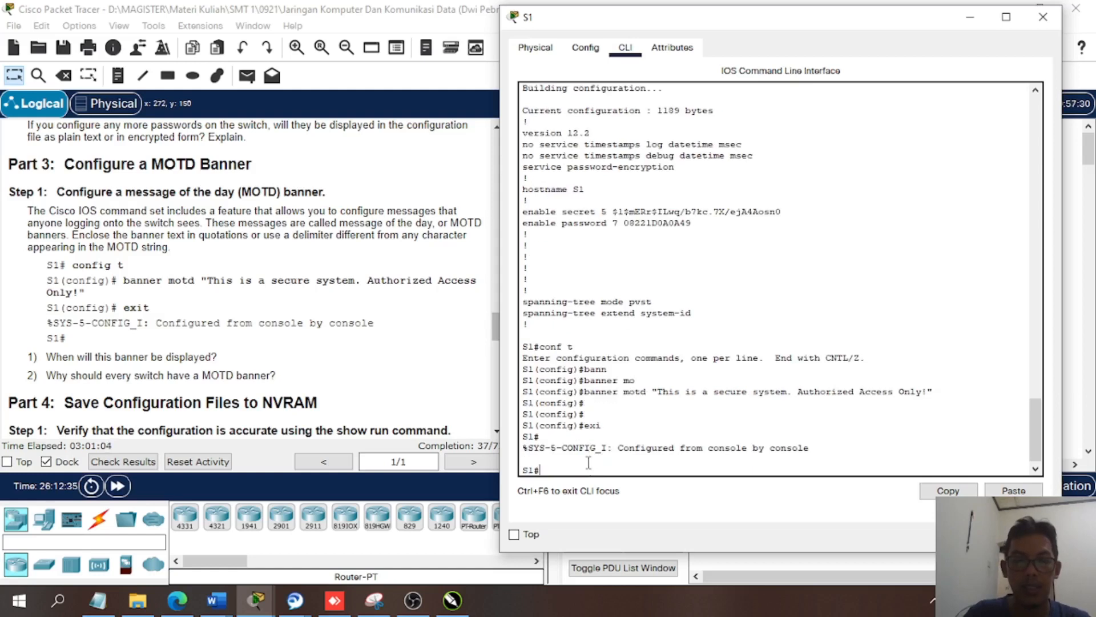
- Display S1's running configuration with sh run to check it after configuring the banner
{"action": "type", "text": "sh"}
{"action": "key", "text": "BackSpace"}
{"action": "key", "text": "BackSpace"}
{"action": "key", "text": "BackSpace"}
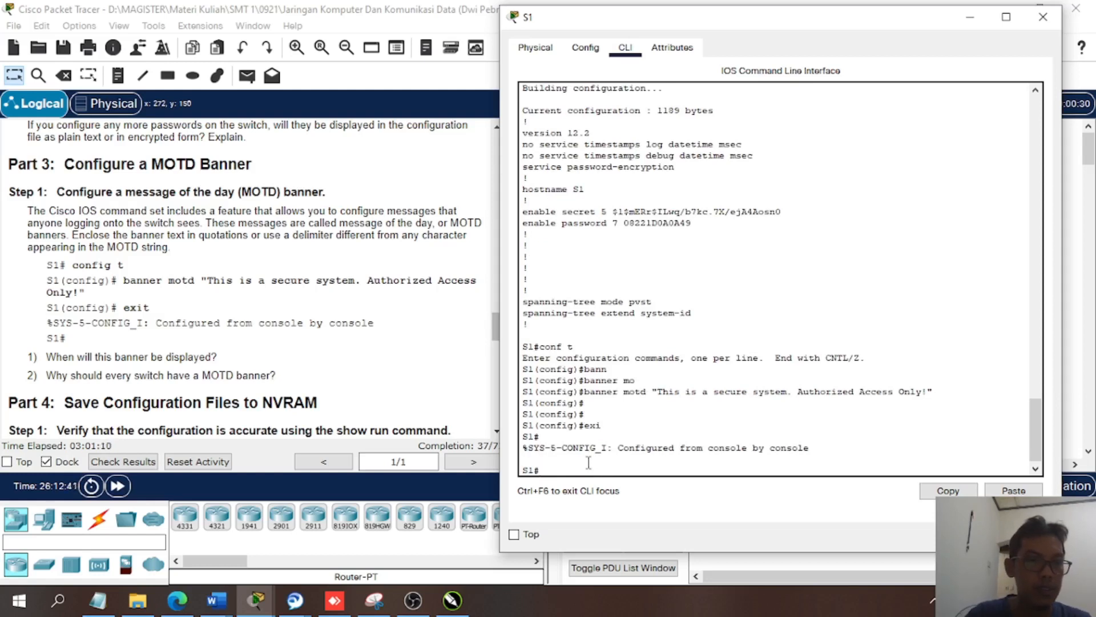
{"action": "type", "text": "sh run"}
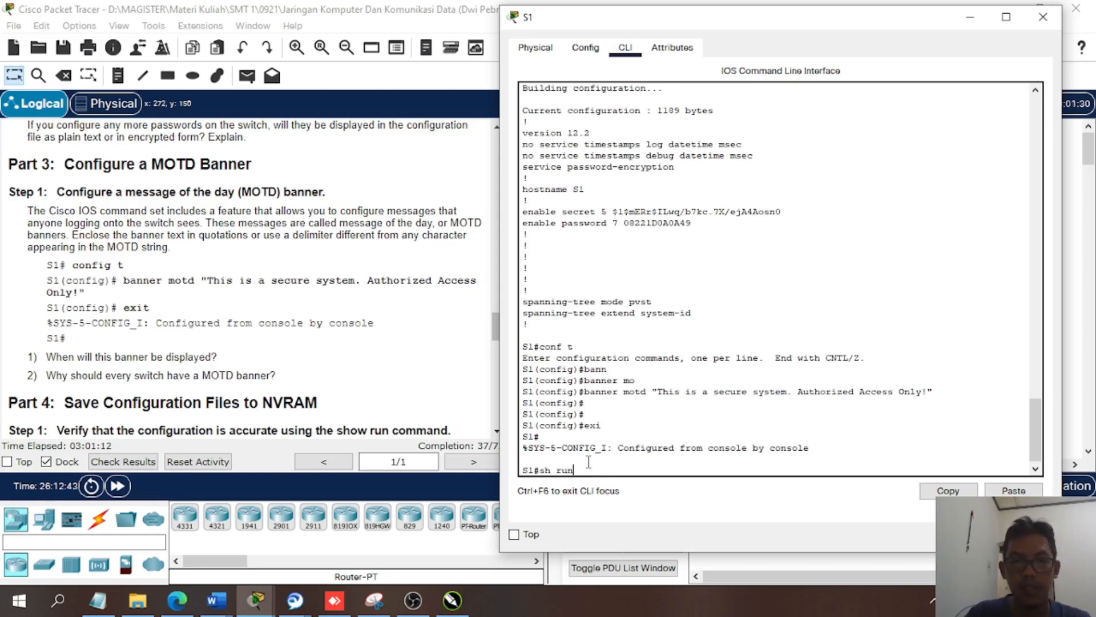
{"action": "key", "text": "Return"}
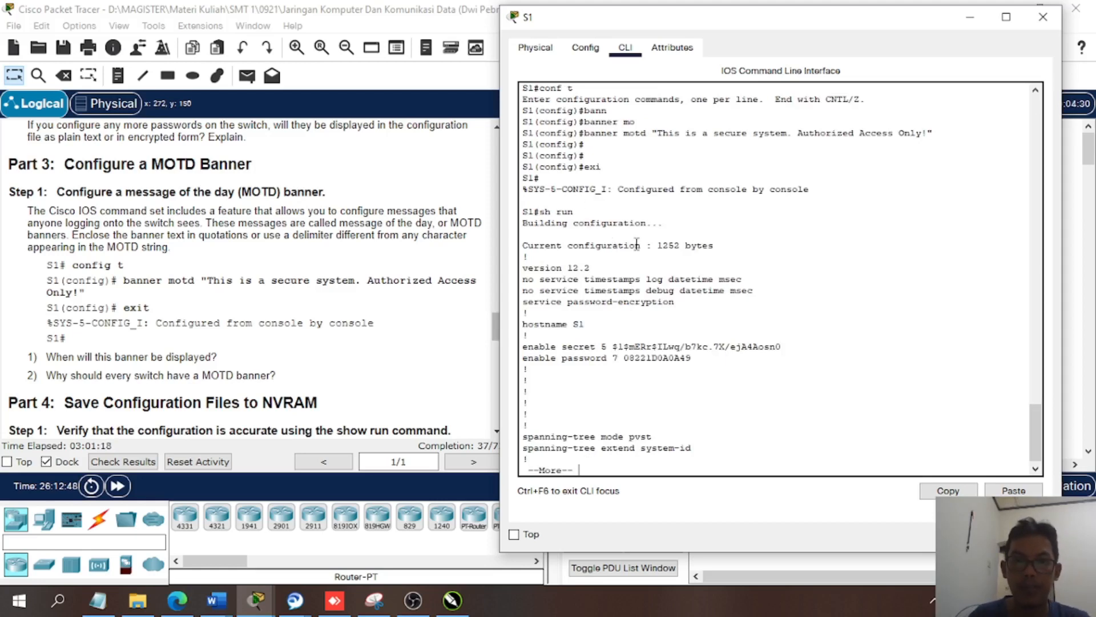
- Page further through S1's running configuration listing down to the FastEthernet interfaces
{"action": "key", "text": "Return"}
{"action": "key", "text": "Return"}
{"action": "key", "text": "Return"}
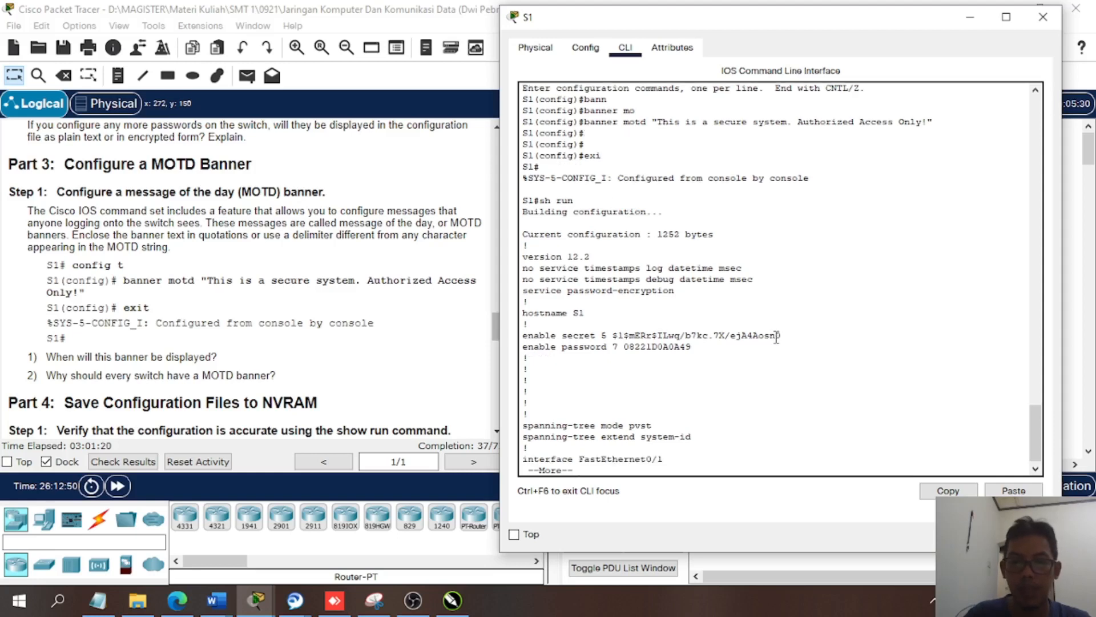
{"action": "key", "text": "Return"}
{"action": "key", "text": "Return"}
- Stop the configuration listing and exit S1's console session with exi
{"action": "type", "text": "ex"}
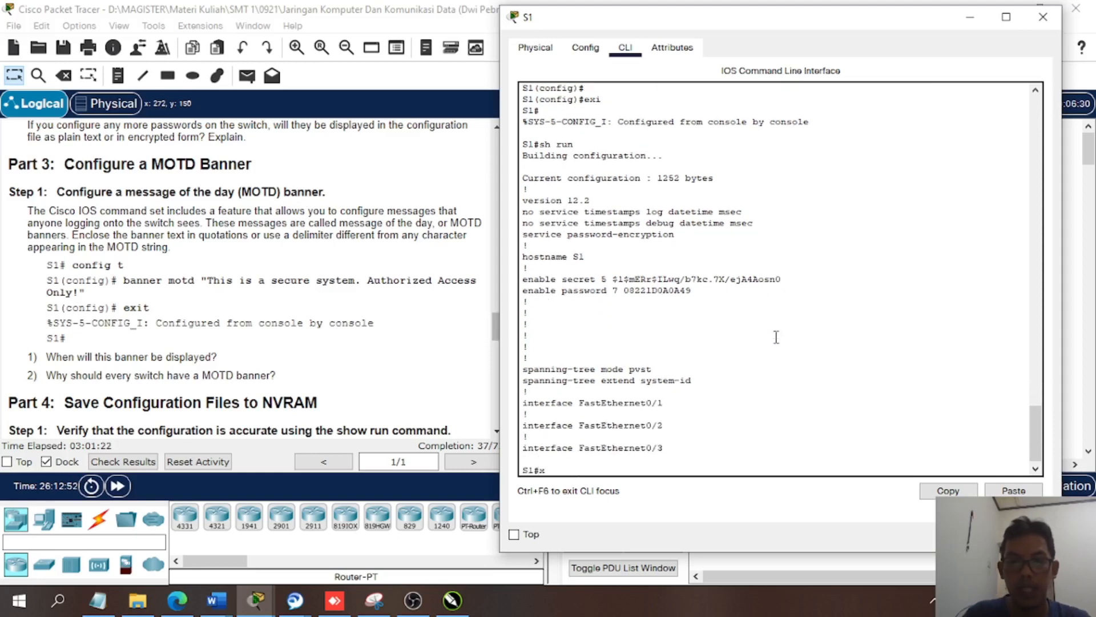
{"action": "type", "text": "i"}
{"action": "key", "text": "Return"}
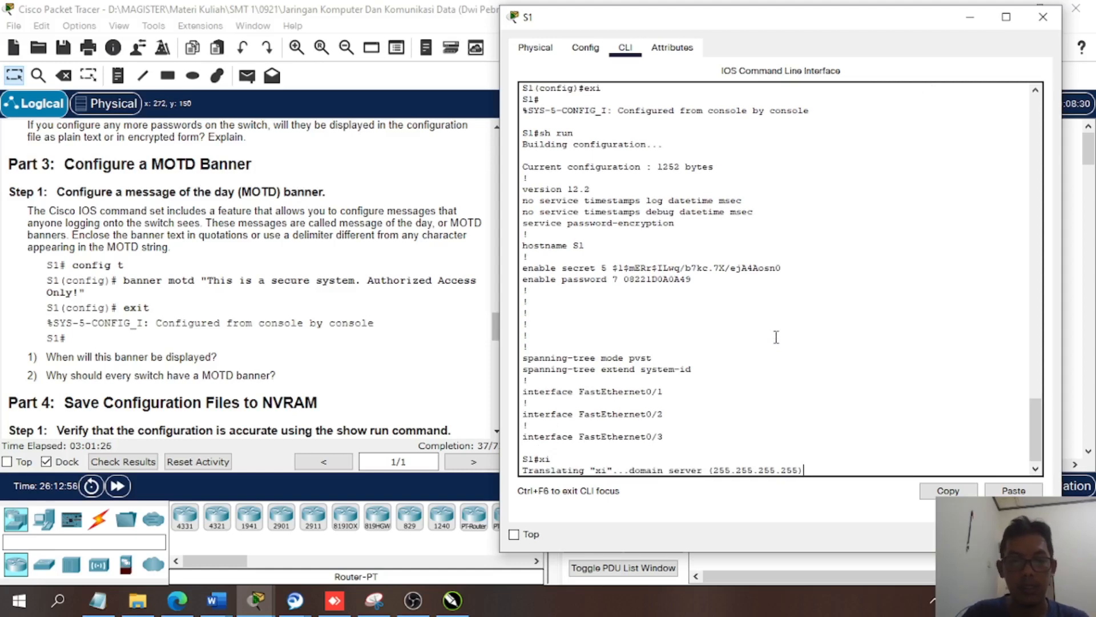
{"action": "key", "text": "ctrl+shift+6"}
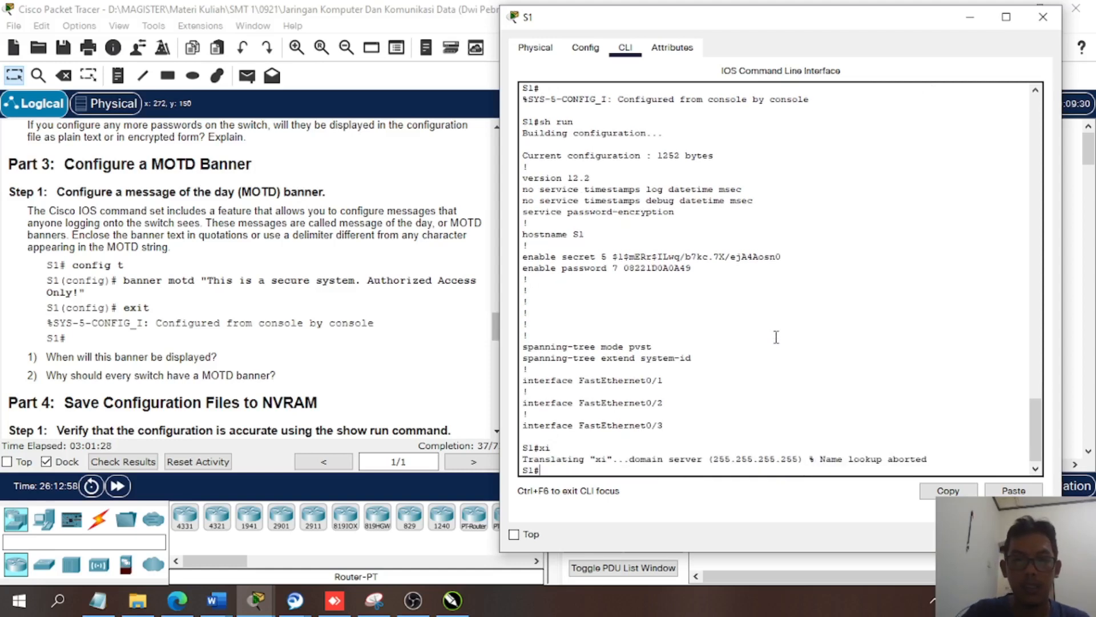
{"action": "type", "text": "e"}
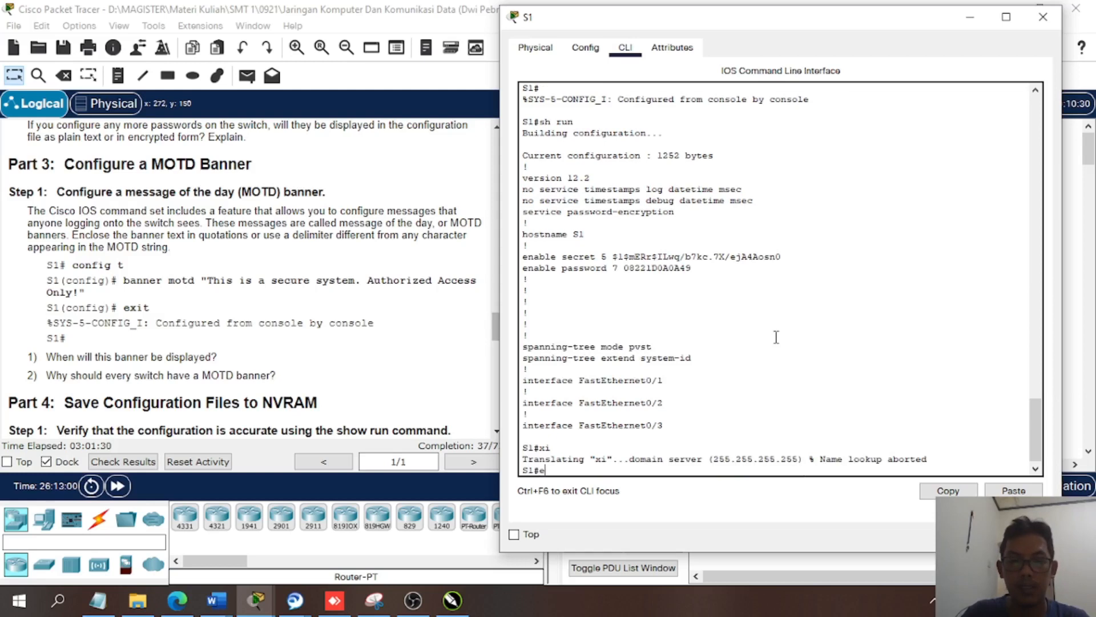
{"action": "type", "text": "xi"}
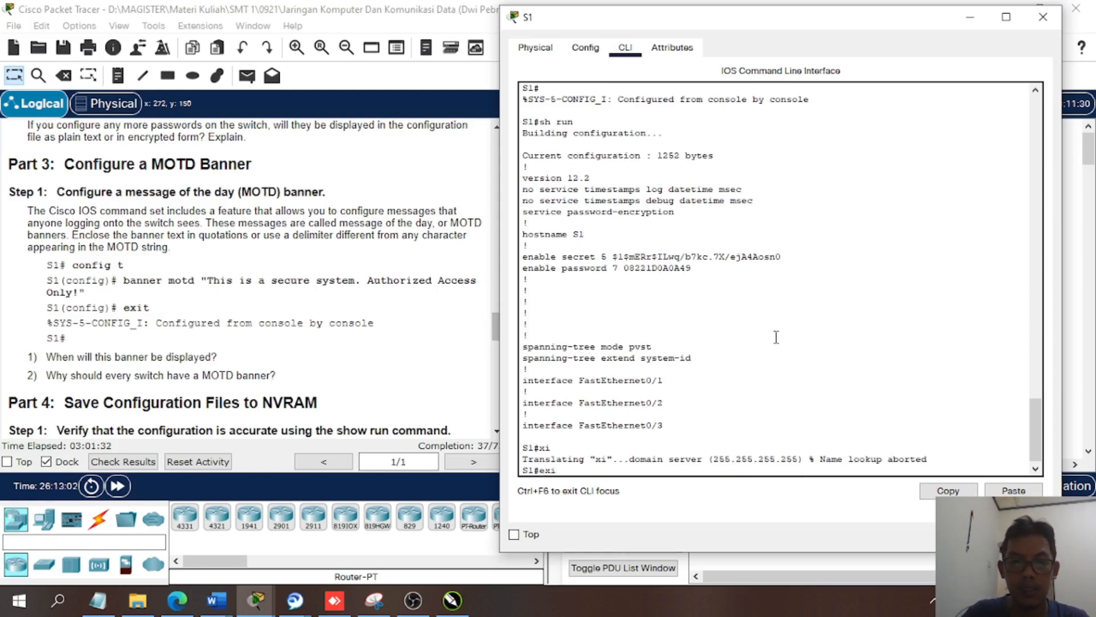
{"action": "key", "text": "Return"}
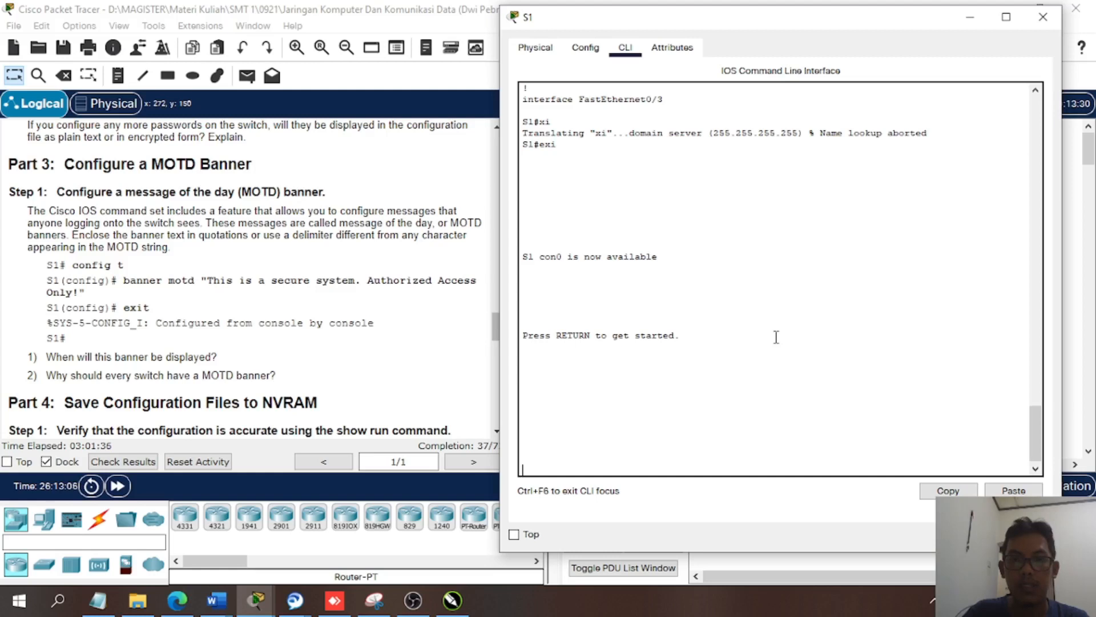
- Reopen S1's console session and examine the MOTD banner above the password prompt
{"action": "key", "text": "Return"}
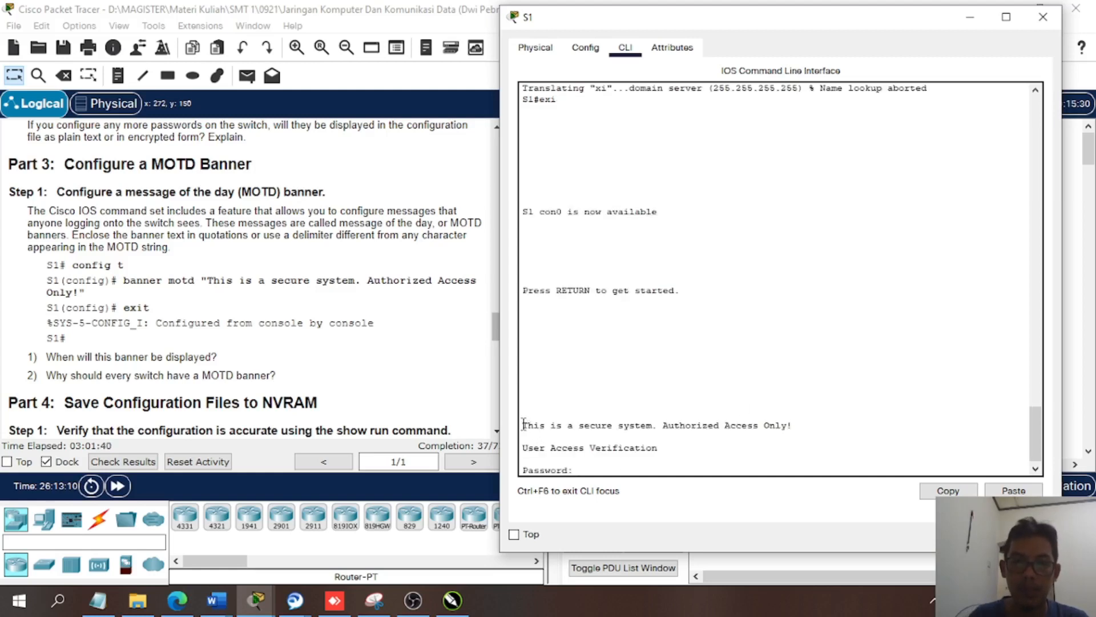
{"action": "left_click_drag", "start_coordinate": [523, 426], "coordinate": [809, 424]}
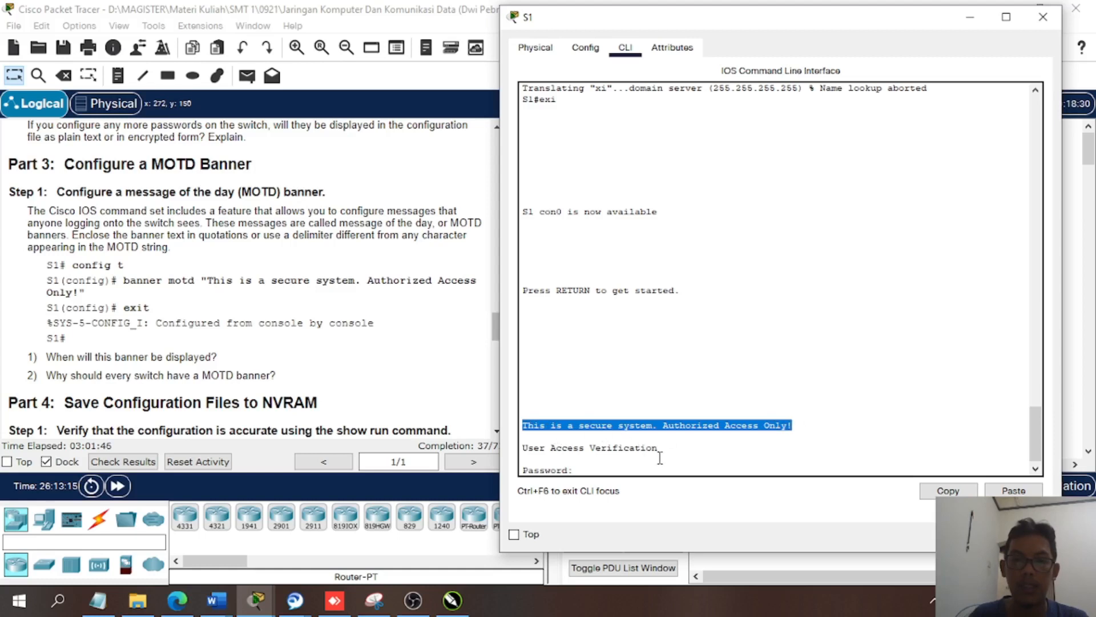
{"action": "left_click", "coordinate": [628, 471]}
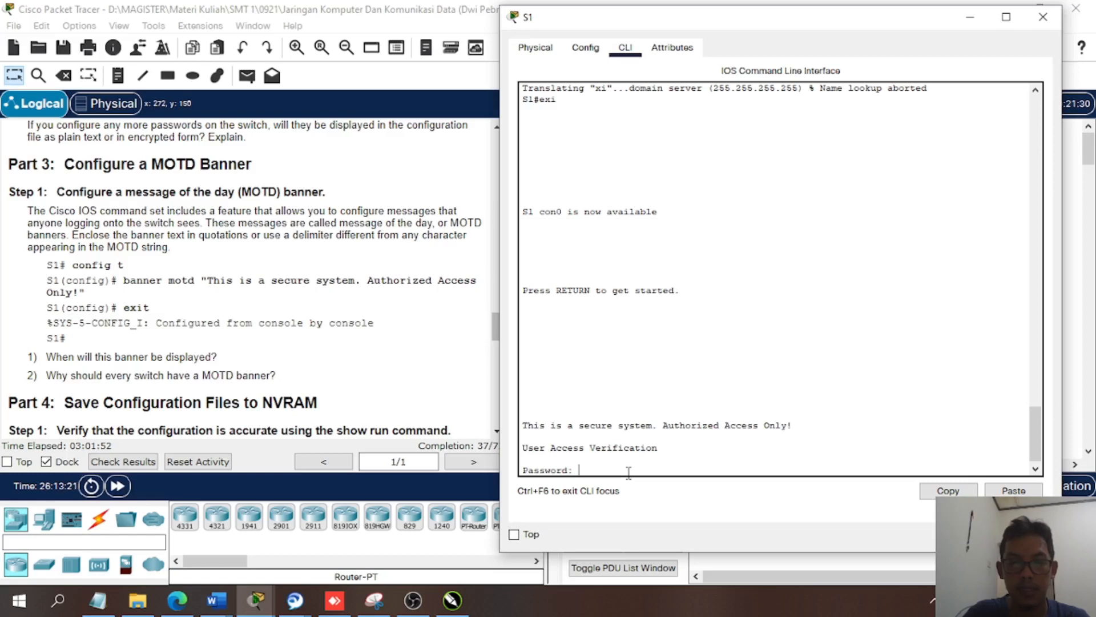
- Log in to S1 with the console password, and enter privileged mode using ena and the privileged-mode password
{"action": "key", "text": "Return"}
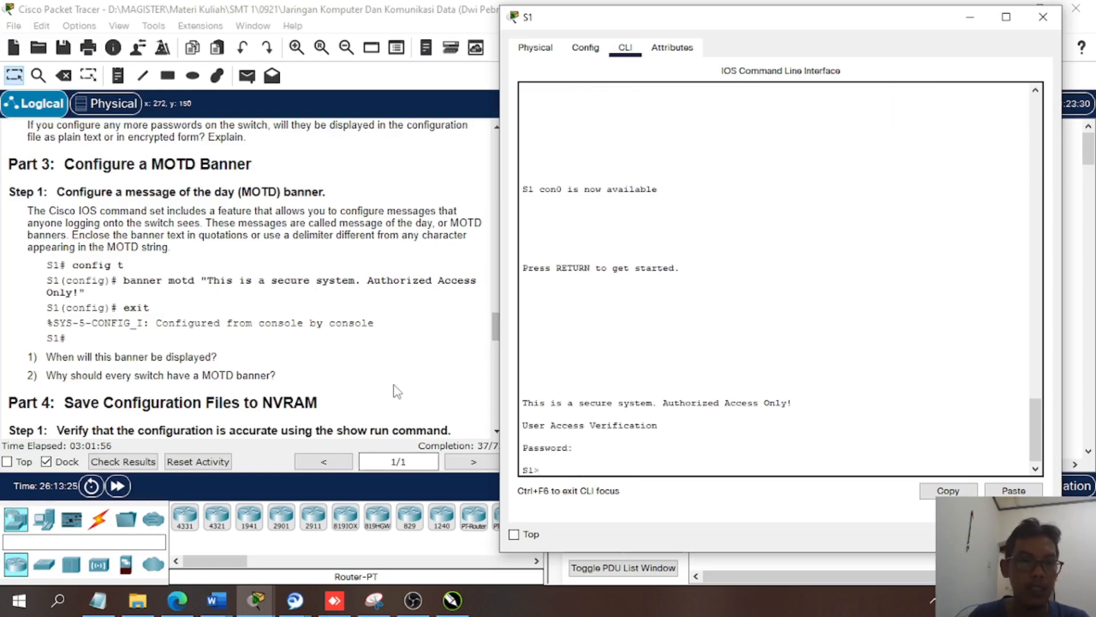
{"action": "scroll", "coordinate": [397, 392], "scroll_direction": "down", "scroll_amount": 2}
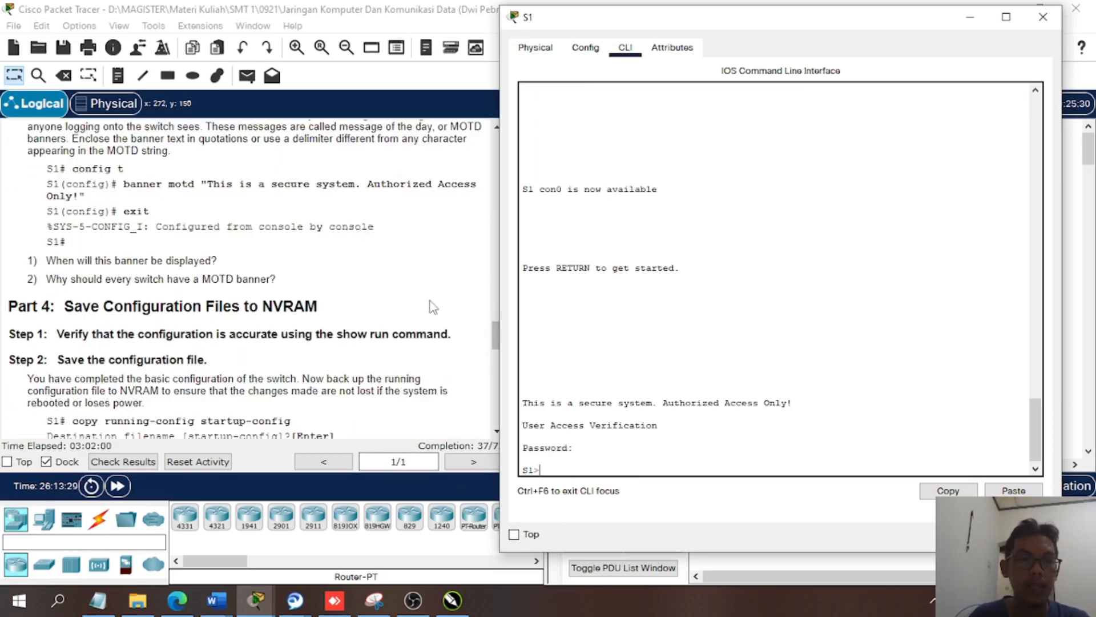
{"action": "left_click", "coordinate": [621, 460]}
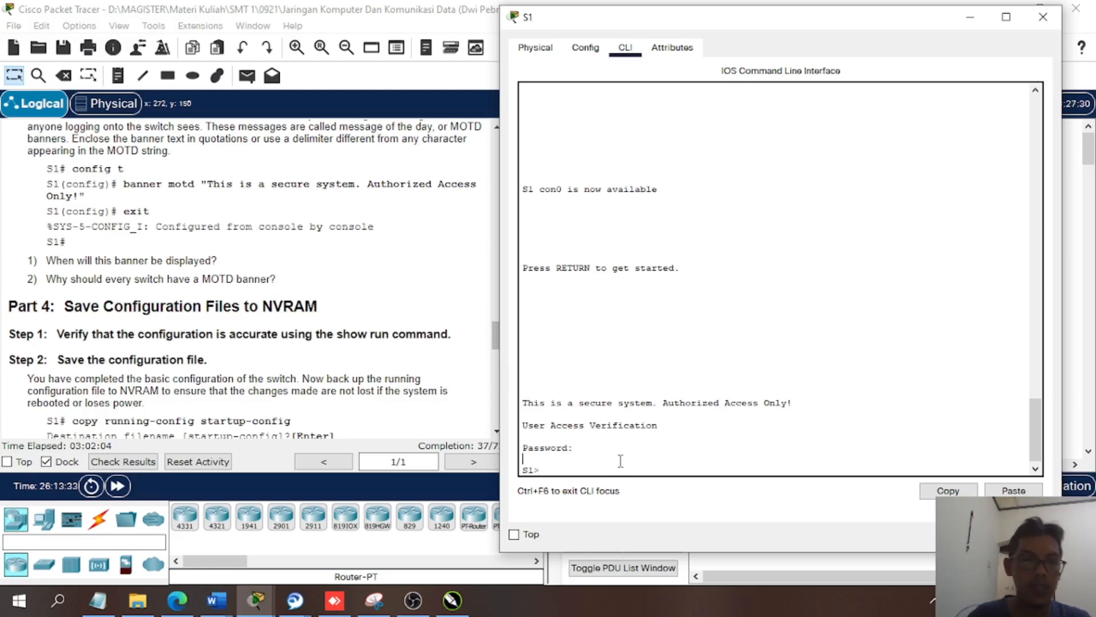
{"action": "left_click", "coordinate": [601, 470]}
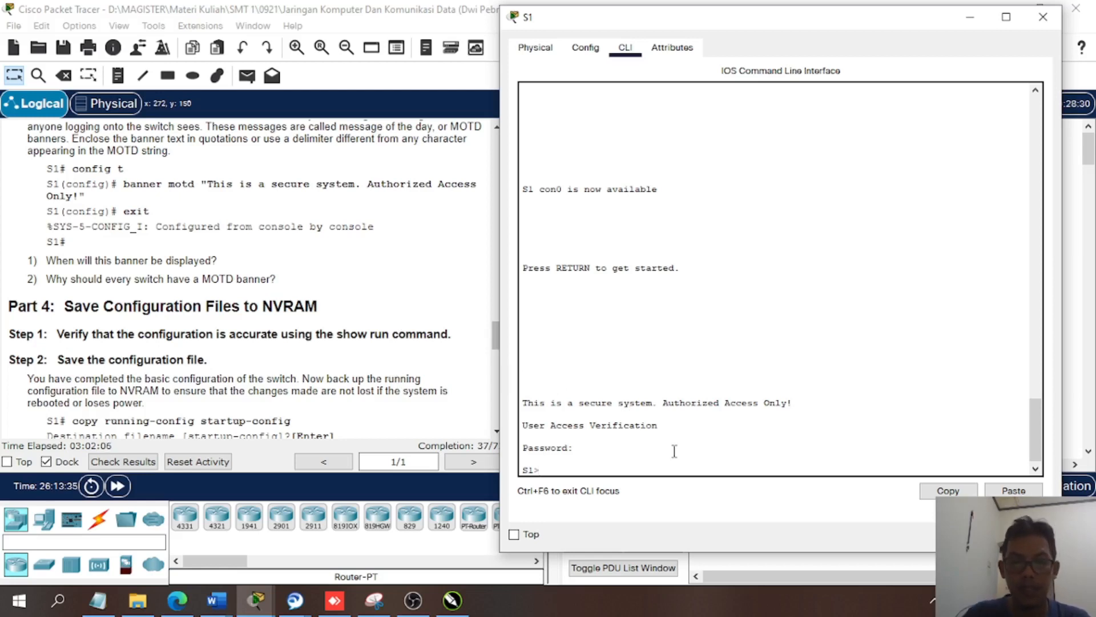
{"action": "type", "text": "ena"}
{"action": "key", "text": "Return"}
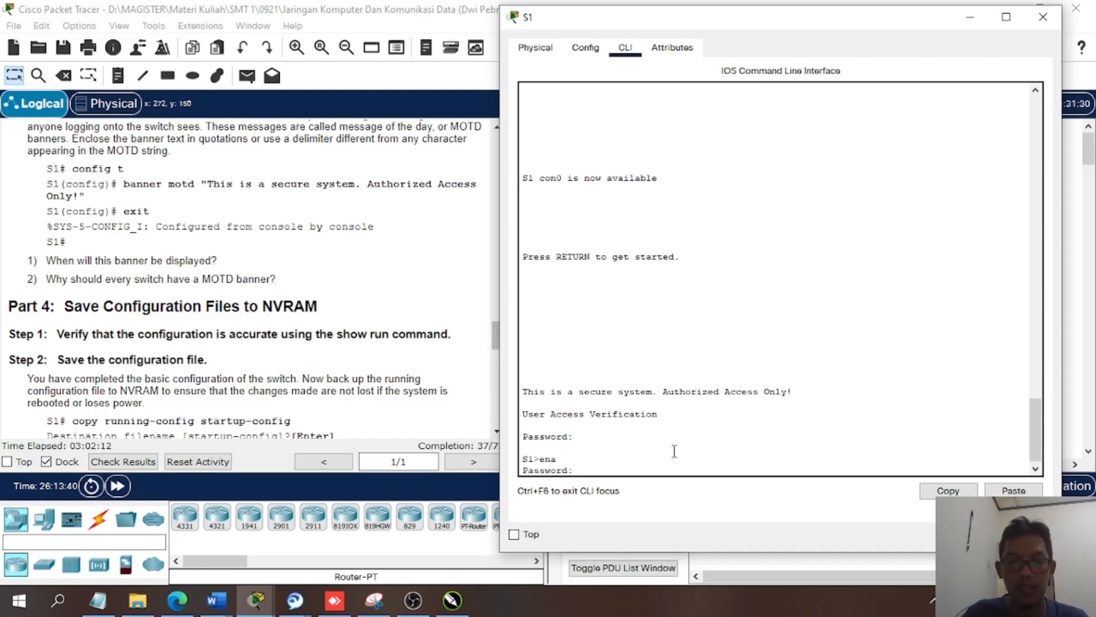
{"action": "key", "text": "Return"}
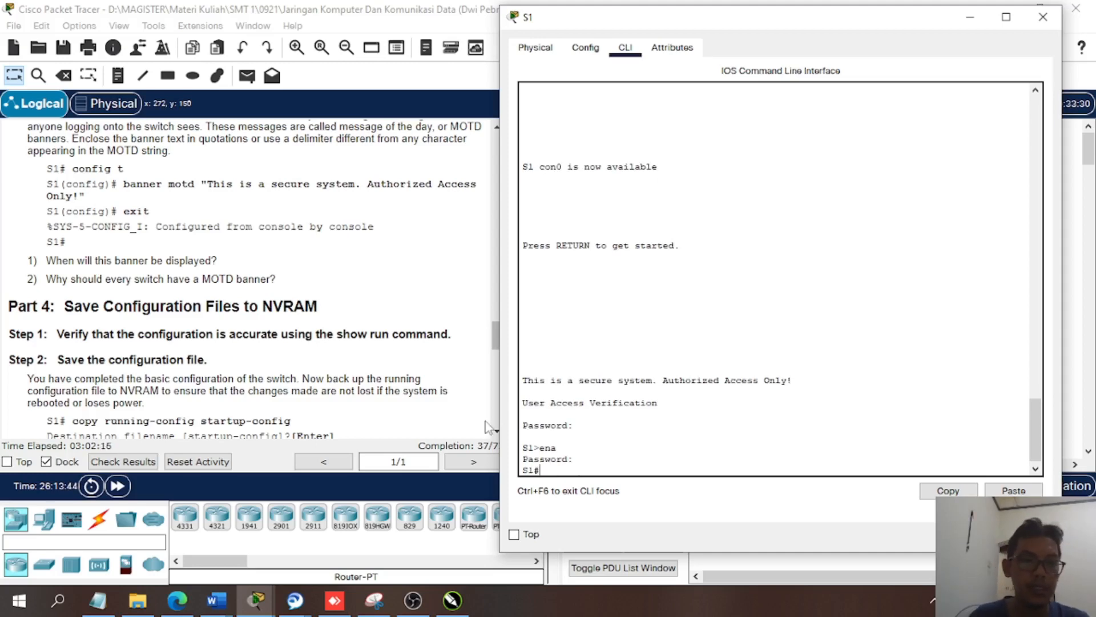
- Try to save S1's configuration with copy running-config startup-config, answering y for the destination filename
{"action": "scroll", "coordinate": [411, 409], "scroll_direction": "down", "scroll_amount": 1}
{"action": "scroll", "coordinate": [411, 409], "scroll_direction": "down", "scroll_amount": 1}
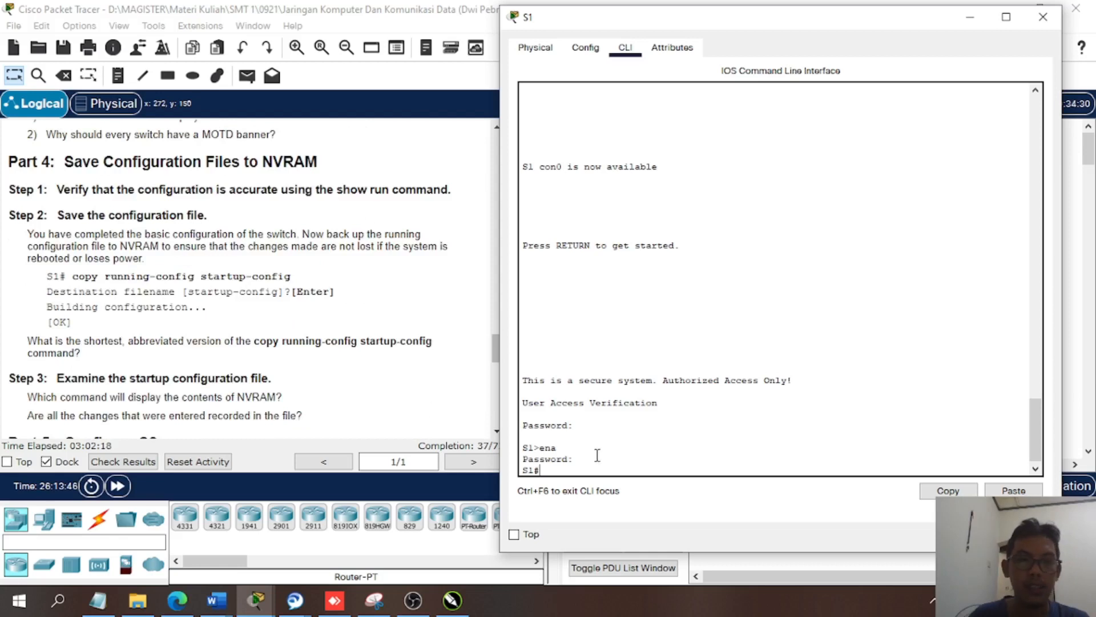
{"action": "type", "text": "cop"}
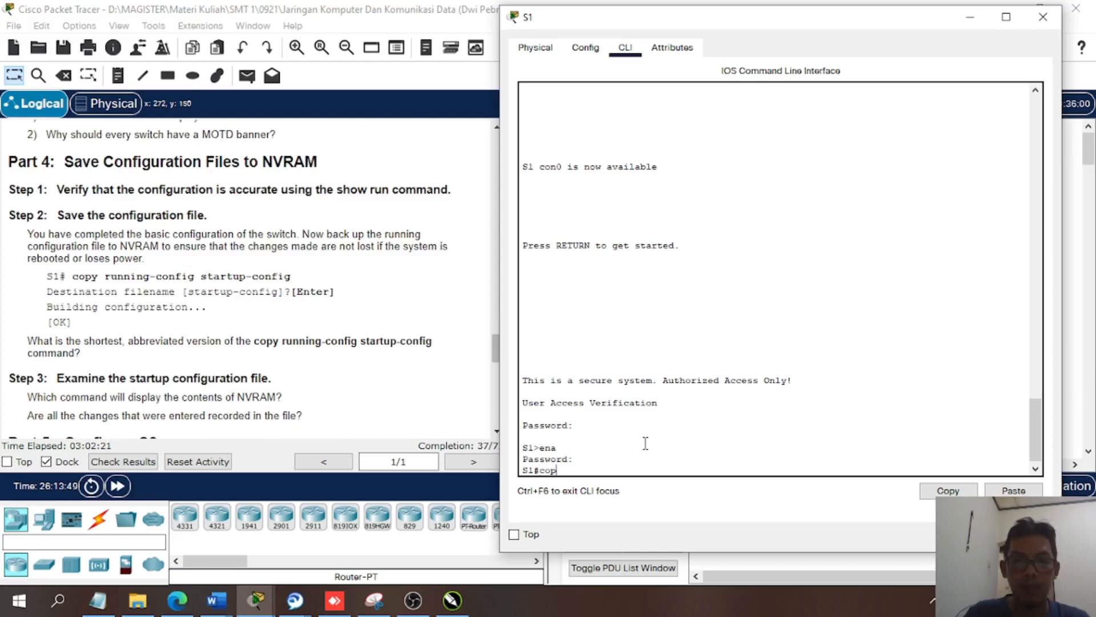
{"action": "key", "text": "Tab"}
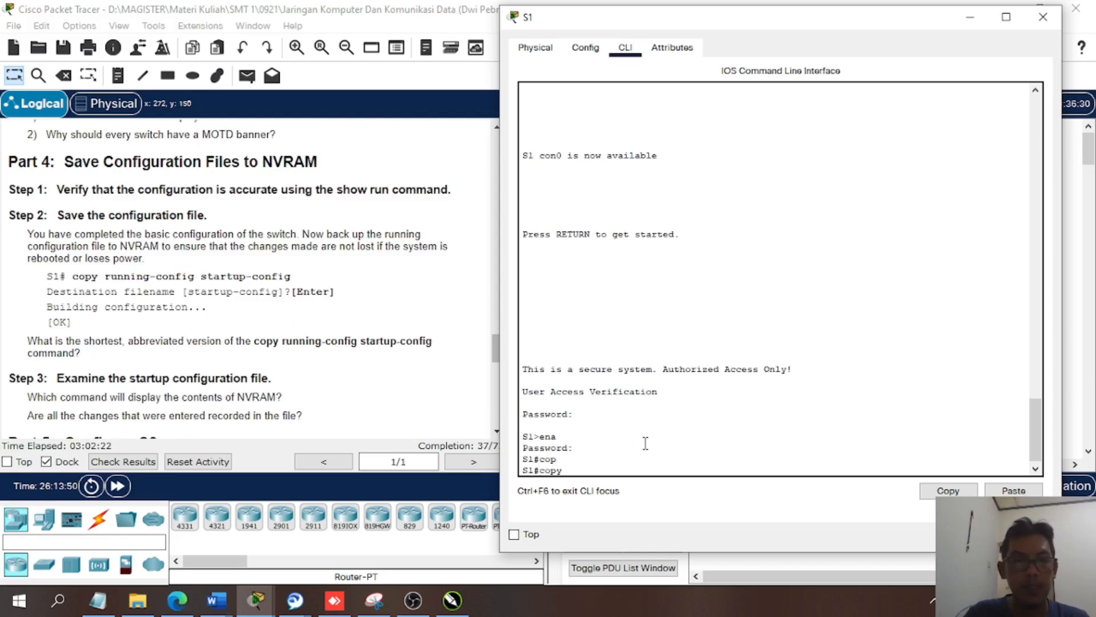
{"action": "type", "text": "run"}
{"action": "key", "text": "Tab"}
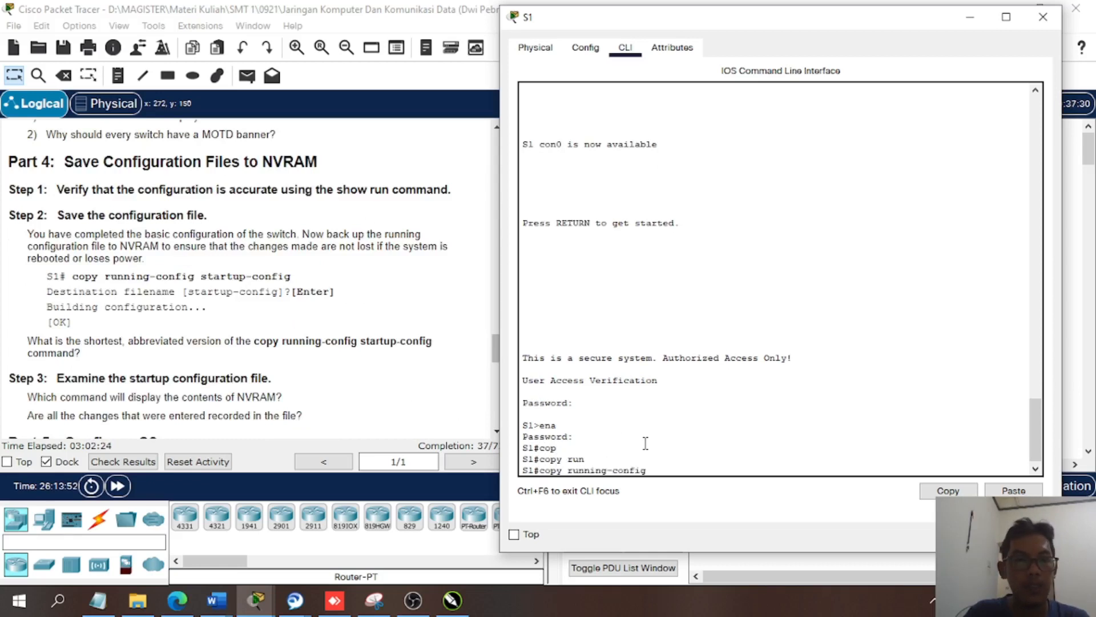
{"action": "type", "text": "sta"}
{"action": "key", "text": "Tab"}
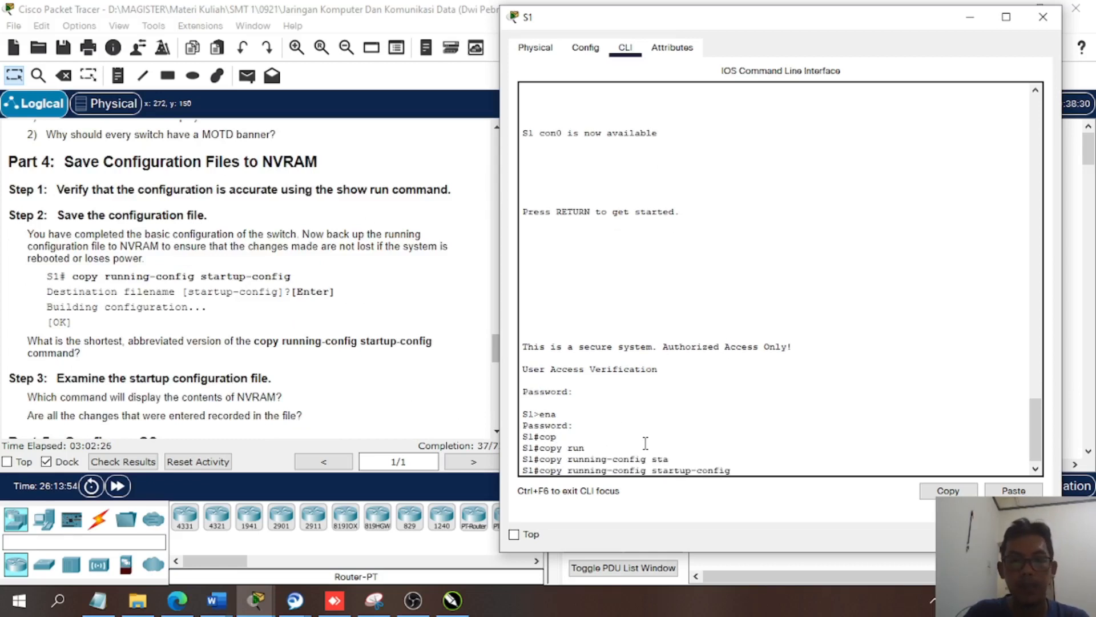
{"action": "key", "text": "Return"}
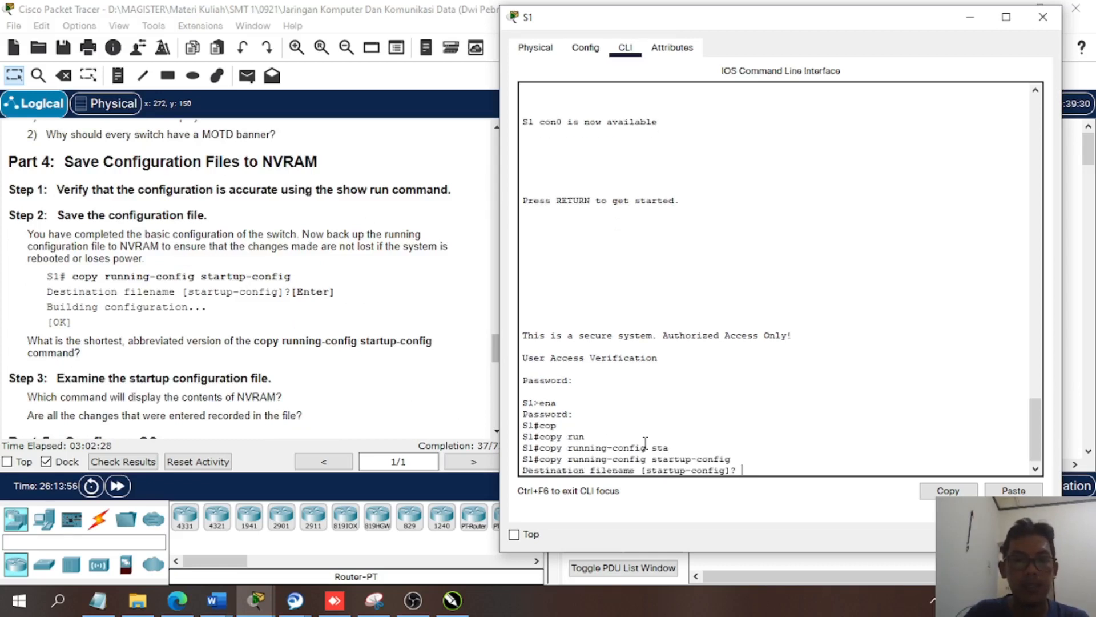
{"action": "type", "text": "y"}
{"action": "key", "text": "Return"}
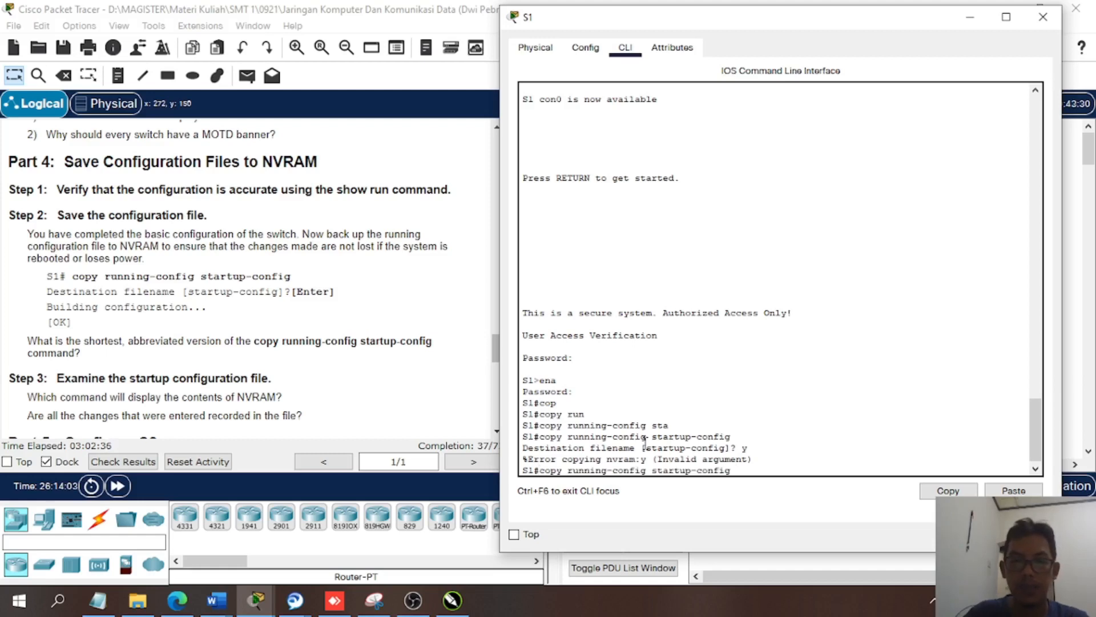
- Copy S1's running-config to startup-config, accepting the default destination filename
{"action": "key", "text": "Up"}
{"action": "key", "text": "Return"}
{"action": "key", "text": "Return"}
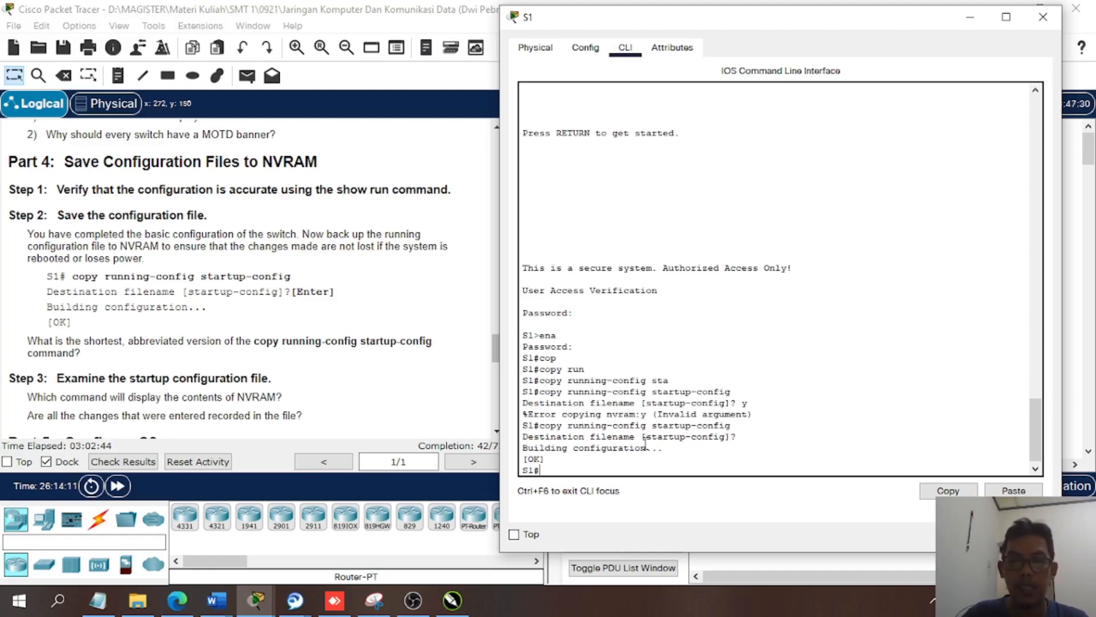
{"action": "key", "text": "Return"}
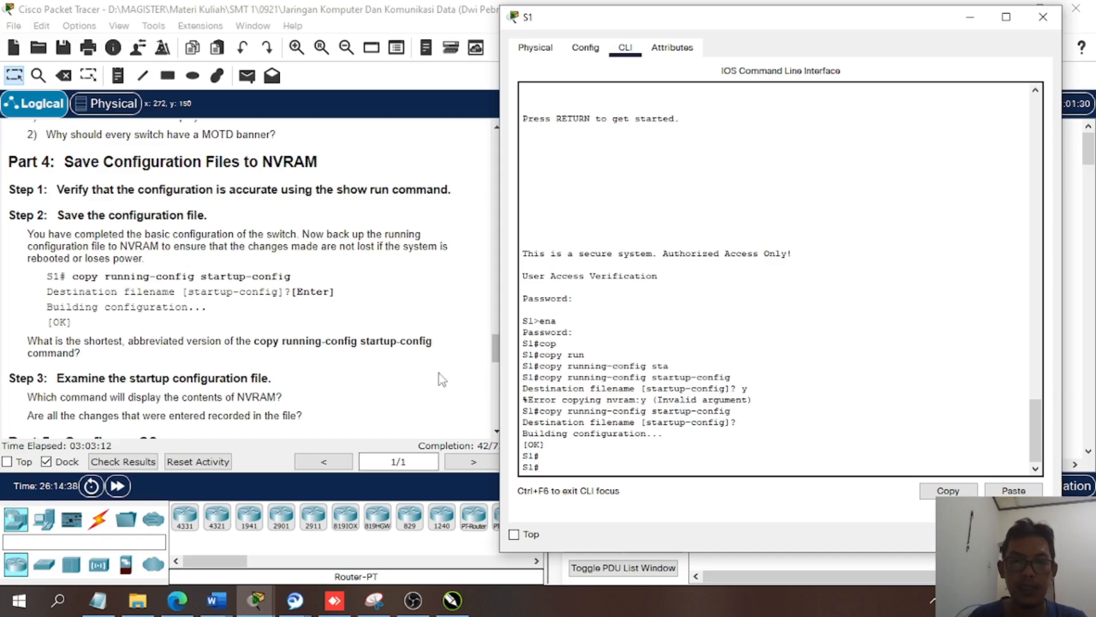
- Review the Part 5 parameters for configuring S2, and close S1's device window
{"action": "scroll", "coordinate": [350, 381], "scroll_direction": "down", "scroll_amount": 3}
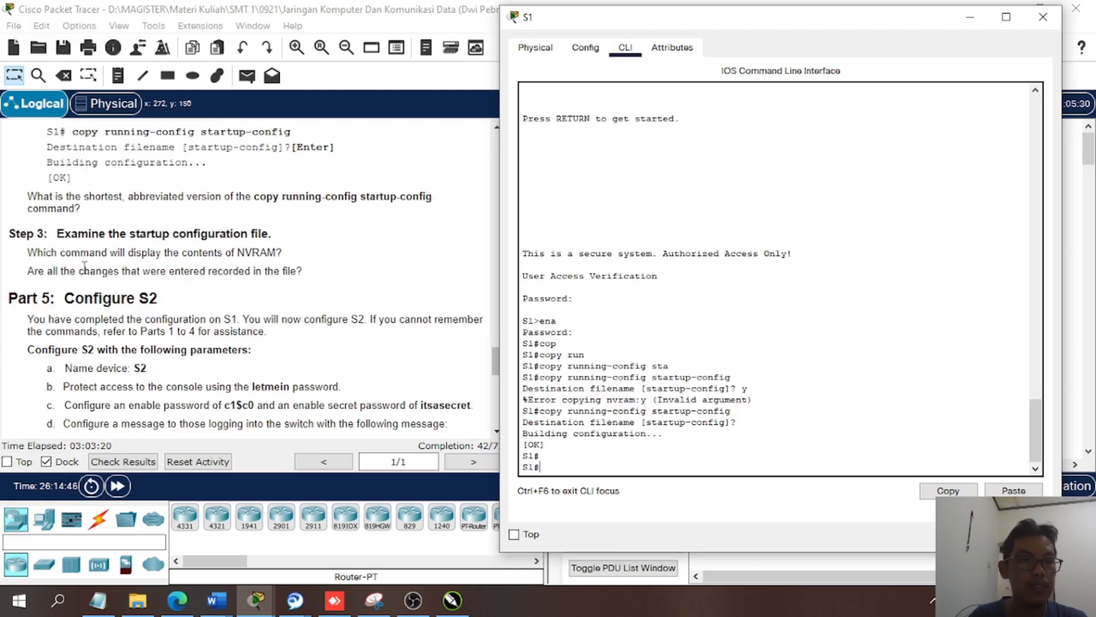
{"action": "scroll", "coordinate": [85, 266], "scroll_direction": "down", "scroll_amount": 1}
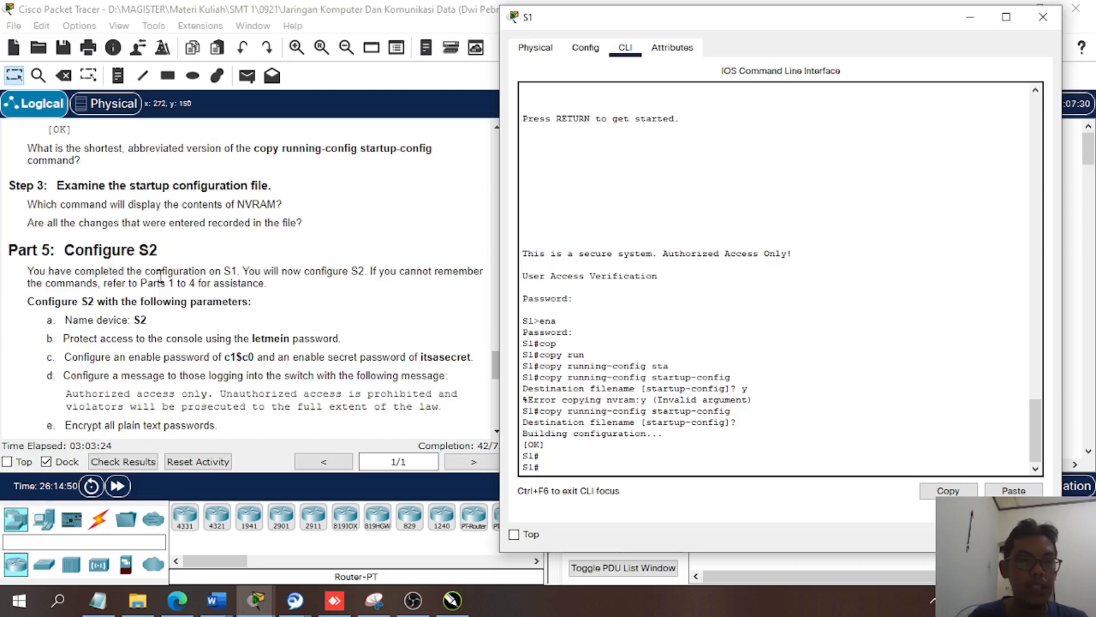
{"action": "scroll", "coordinate": [161, 276], "scroll_direction": "down", "scroll_amount": 1}
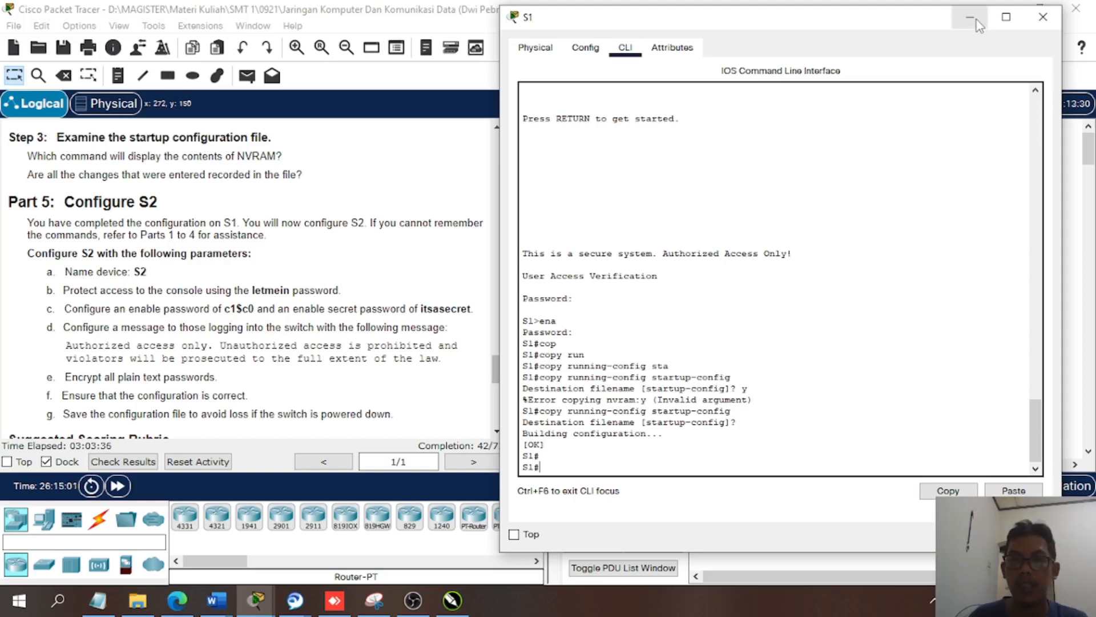
{"action": "left_click", "coordinate": [1040, 18]}
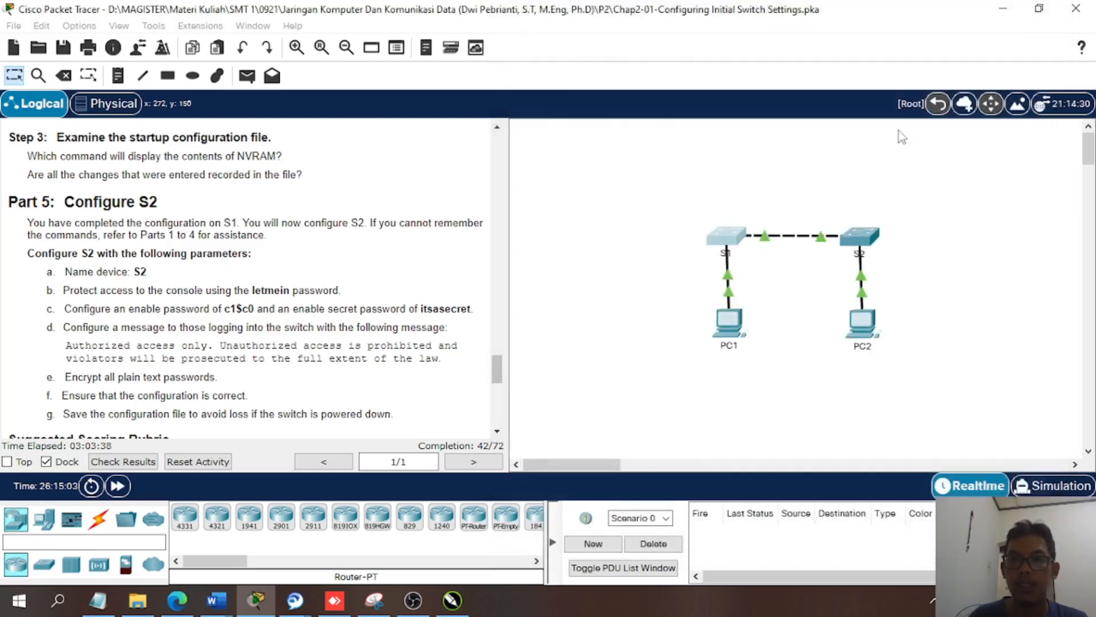
- Open S2's command line interface, start its console session, and place its window beside the instructions
{"action": "left_click", "coordinate": [868, 239]}
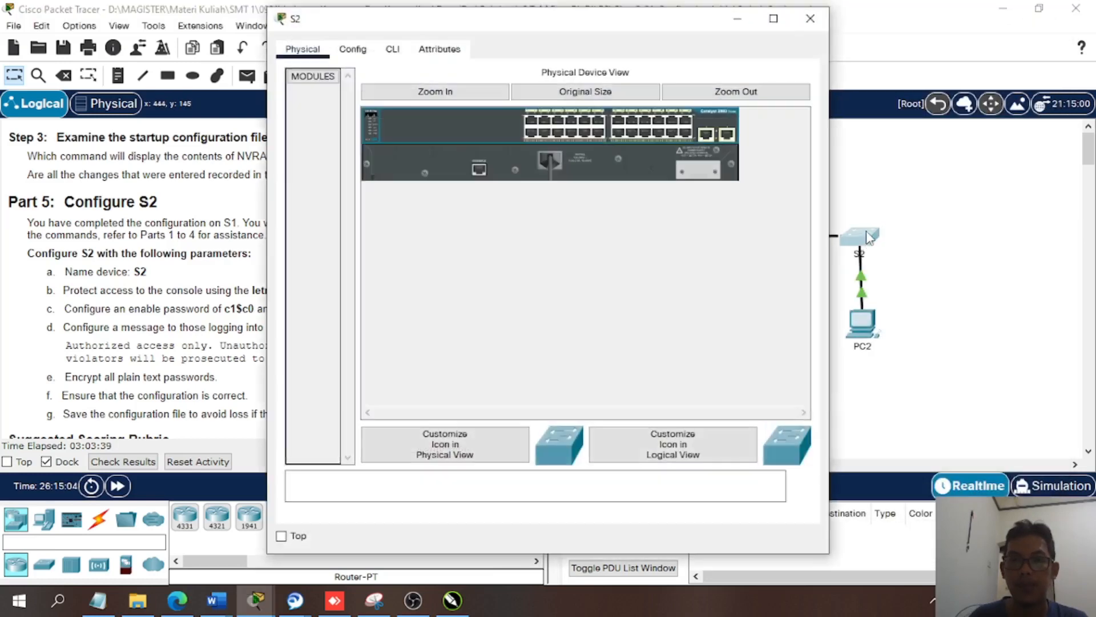
{"action": "left_click", "coordinate": [393, 49]}
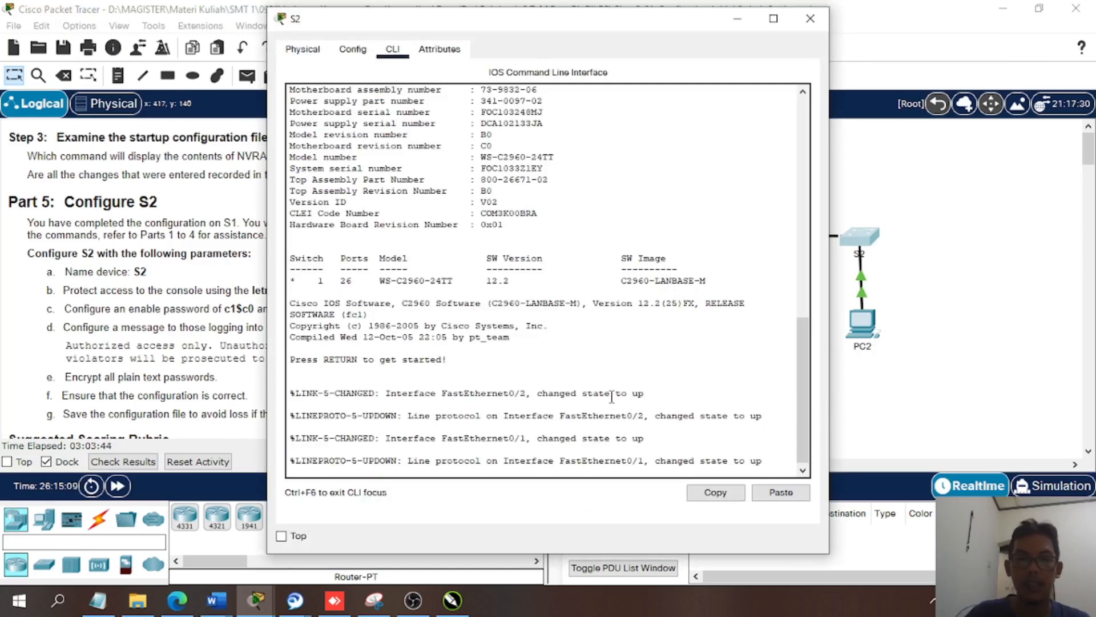
{"action": "key", "text": "Return"}
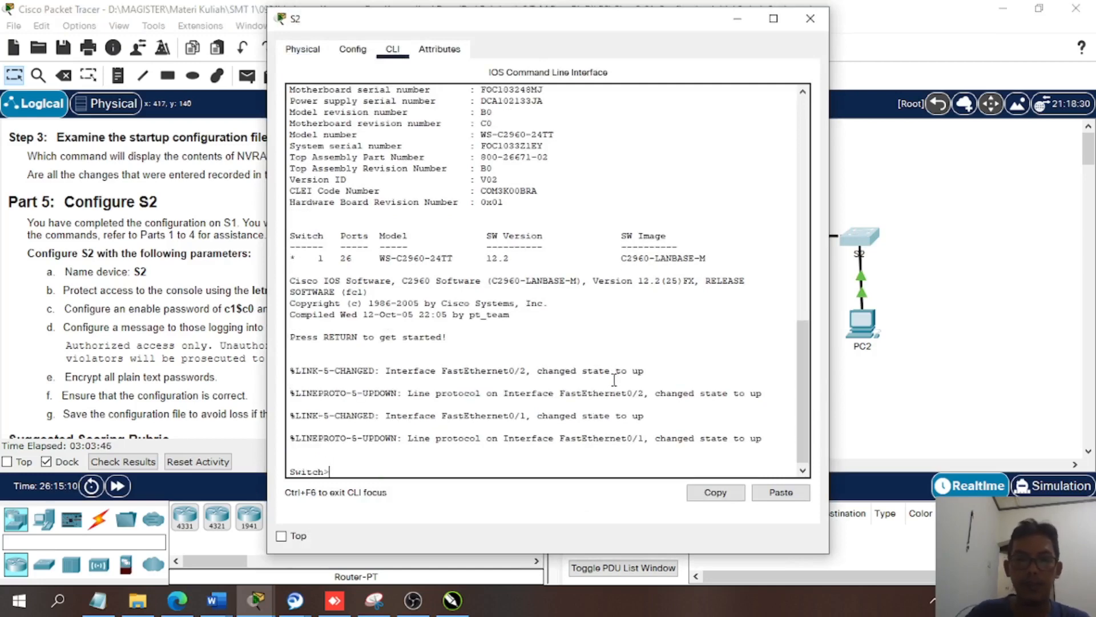
{"action": "key", "text": "Return"}
{"action": "left_click_drag", "start_coordinate": [483, 18], "coordinate": [742, 5]}
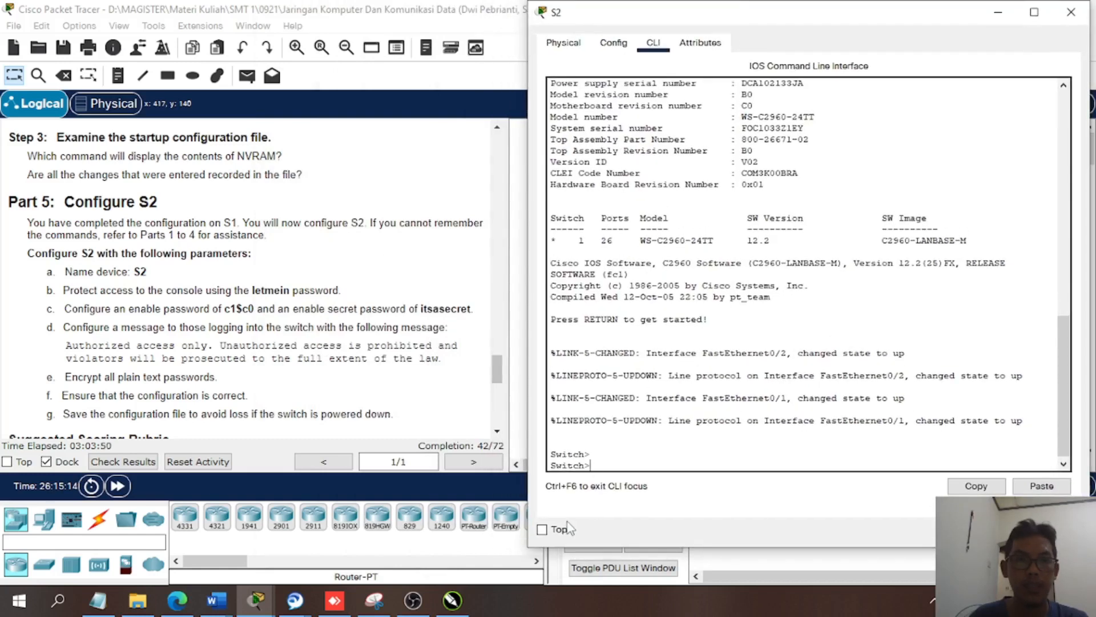
{"action": "left_click", "coordinate": [620, 456]}
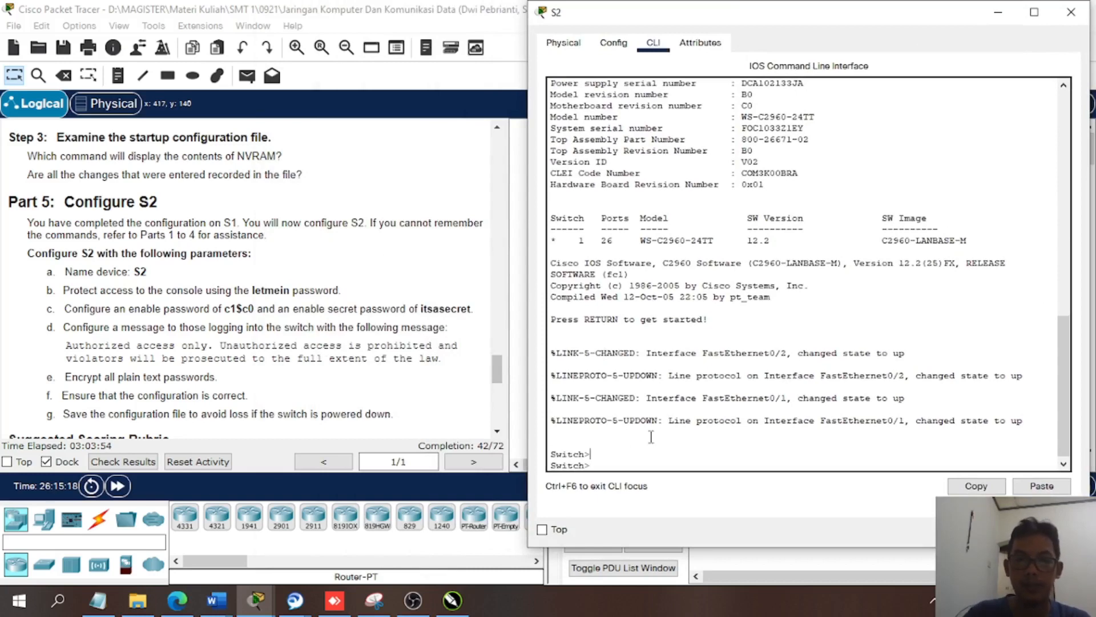
{"action": "key", "text": "Return"}
{"action": "key", "text": "Return"}
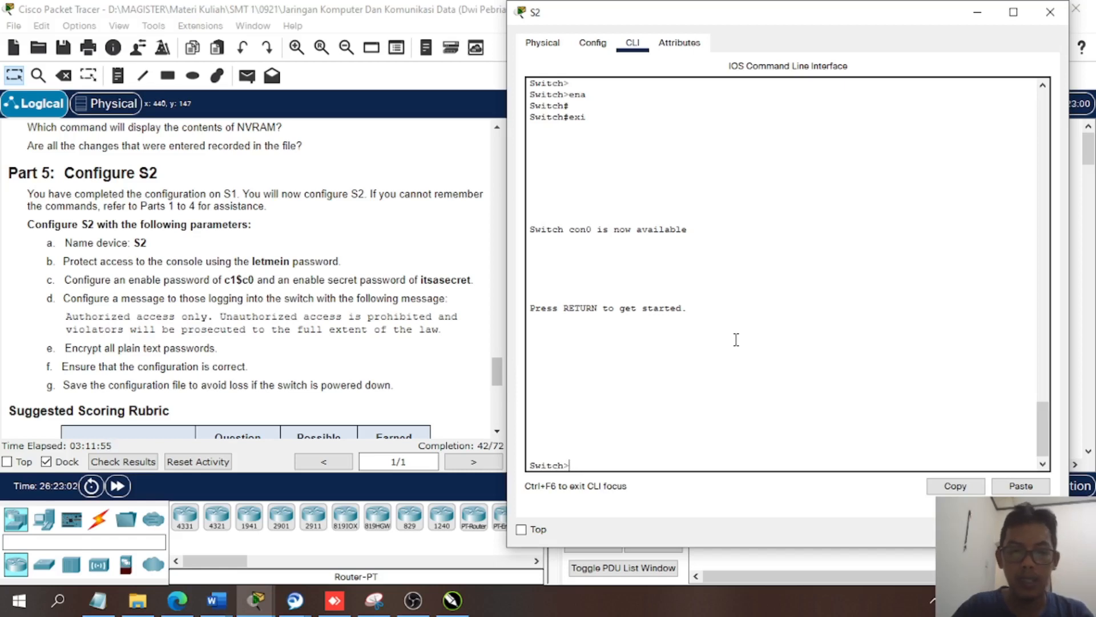
- Enter privileged EXEC mode on S2 with the enable command
{"action": "type", "text": "en"}
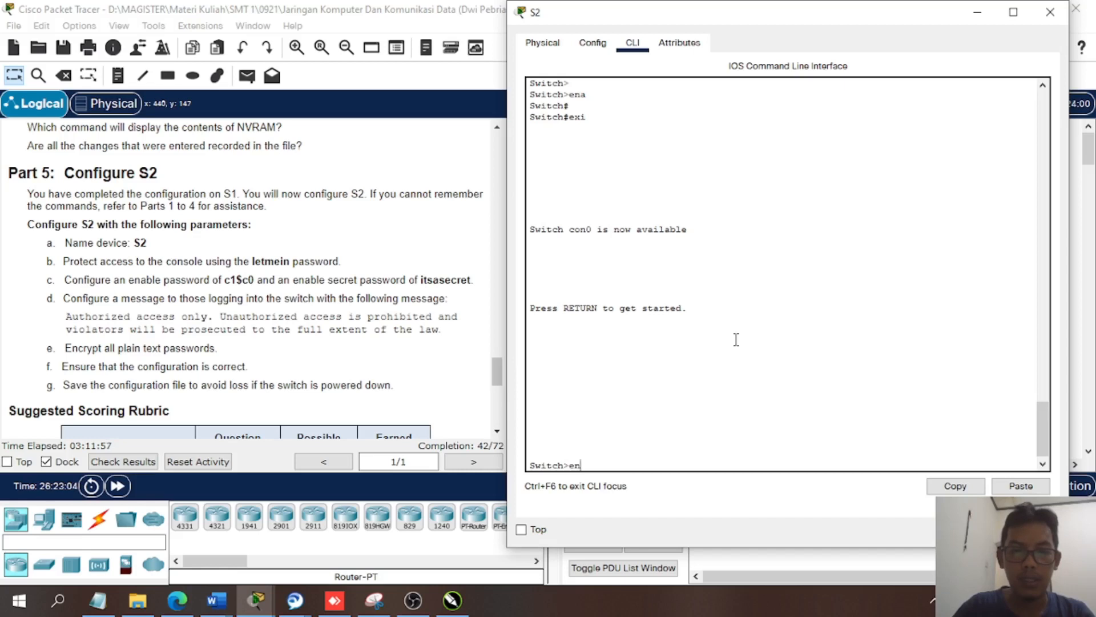
{"action": "type", "text": "ab"}
{"action": "key", "text": "Tab"}
{"action": "key", "text": "Return"}
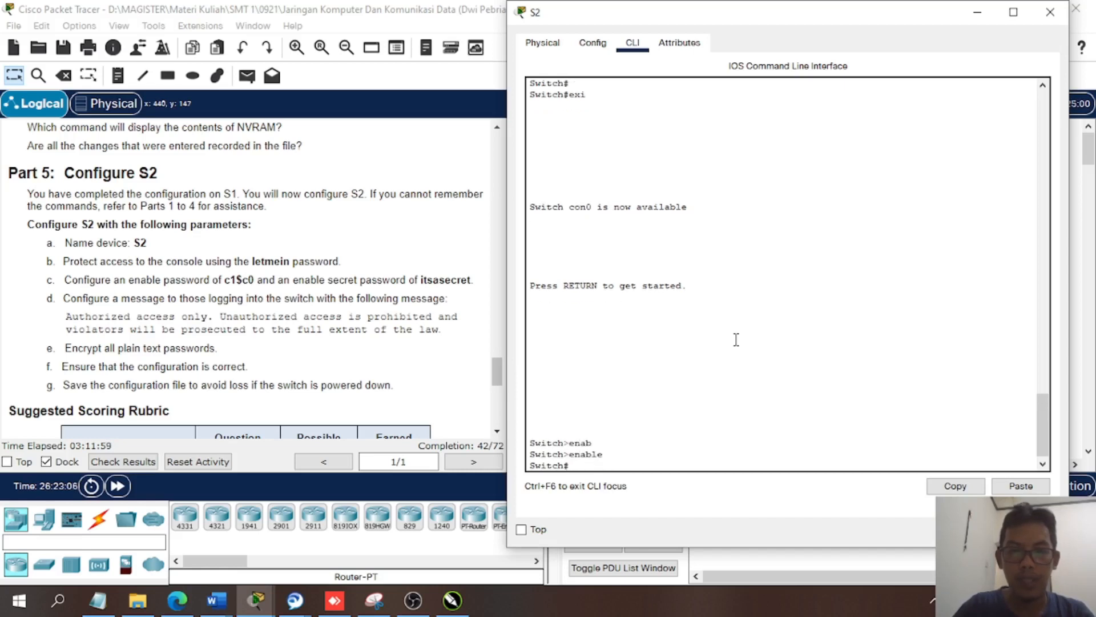
{"action": "type", "text": "h"}
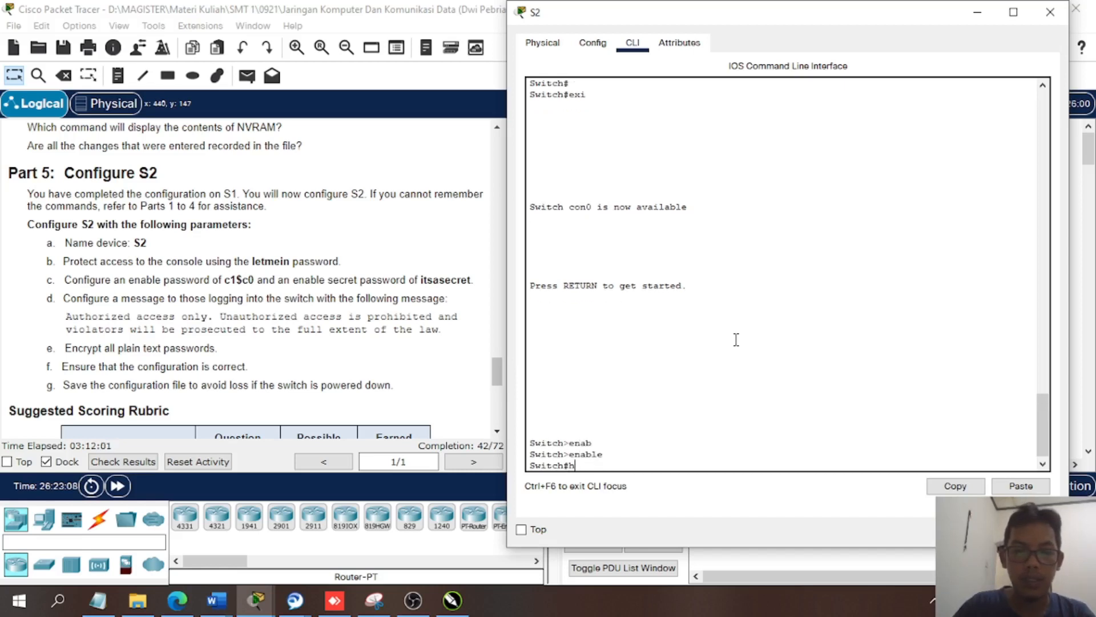
{"action": "type", "text": "ost"}
{"action": "key", "text": "Tab"}
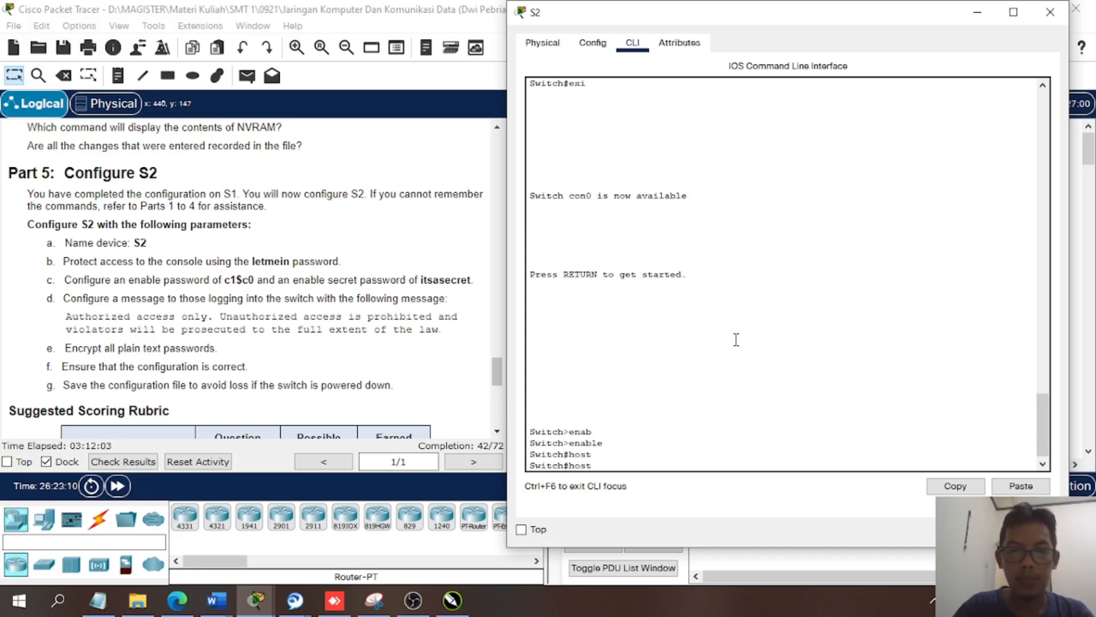
{"action": "key", "text": "BackSpace"}
{"action": "key", "text": "BackSpace"}
{"action": "key", "text": "BackSpace"}
{"action": "key", "text": "BackSpace"}
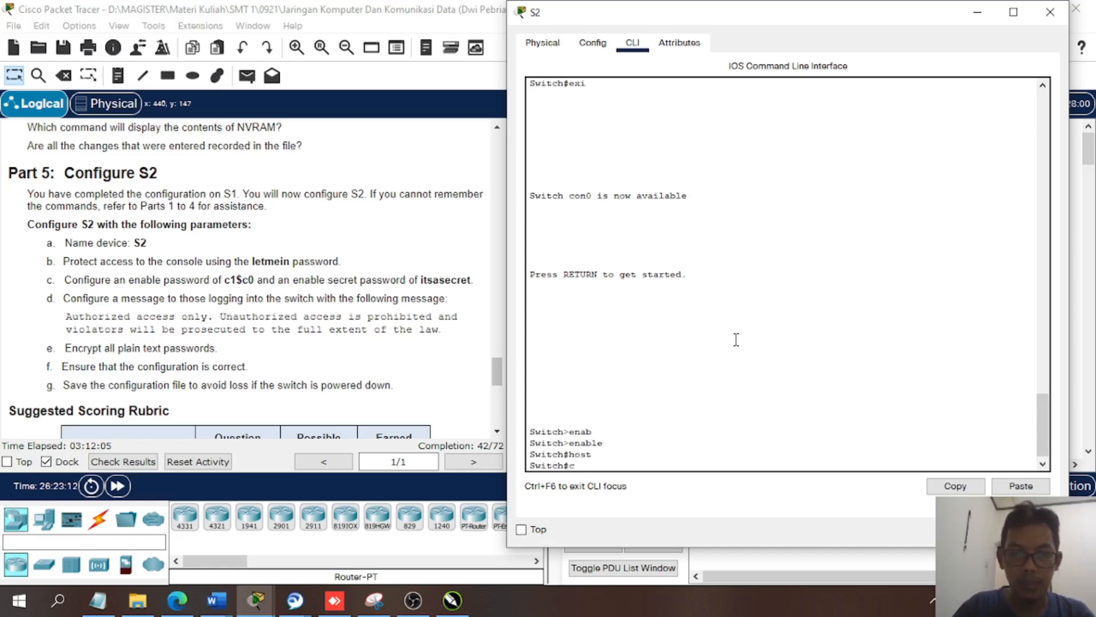
- Enter global configuration mode with conf terminal and set the switch's hostname to S2
{"action": "type", "text": "conf"}
{"action": "type", "text": " t"}
{"action": "key", "text": "Tab"}
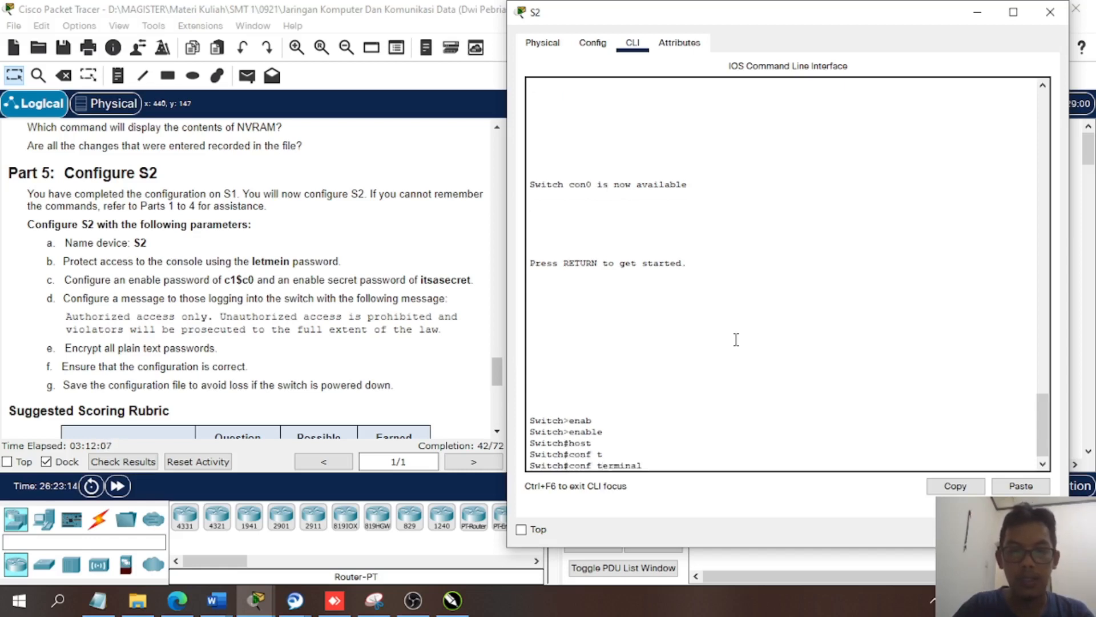
{"action": "key", "text": "Return"}
{"action": "type", "text": "host"}
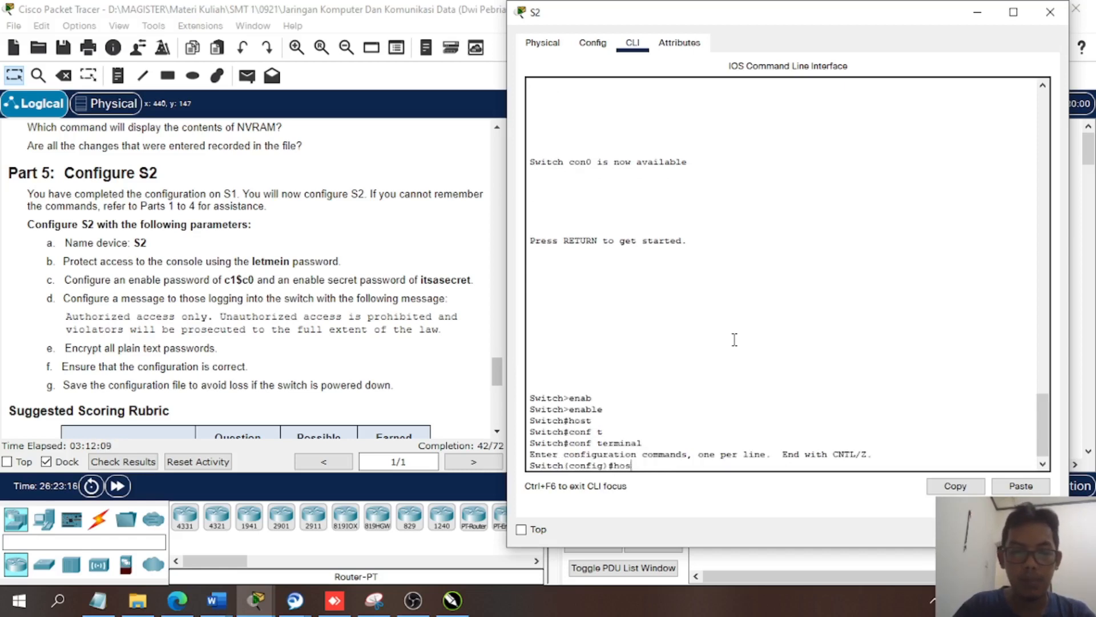
{"action": "key", "text": "Tab"}
{"action": "type", "text": "S2"}
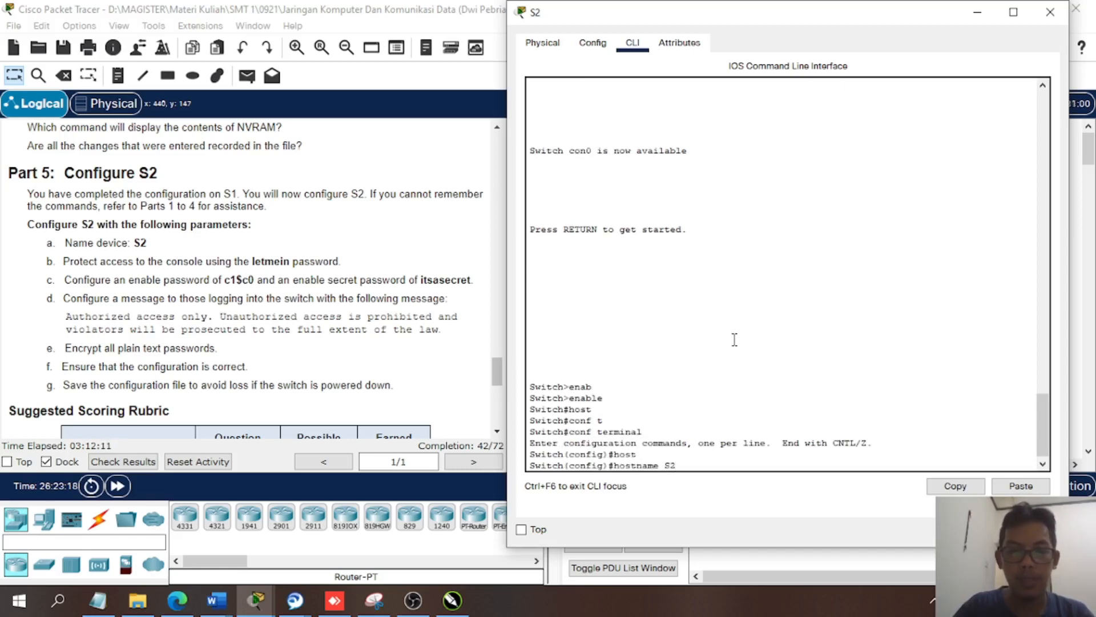
{"action": "key", "text": "Return"}
{"action": "key", "text": "Return"}
{"action": "key", "text": "Return"}
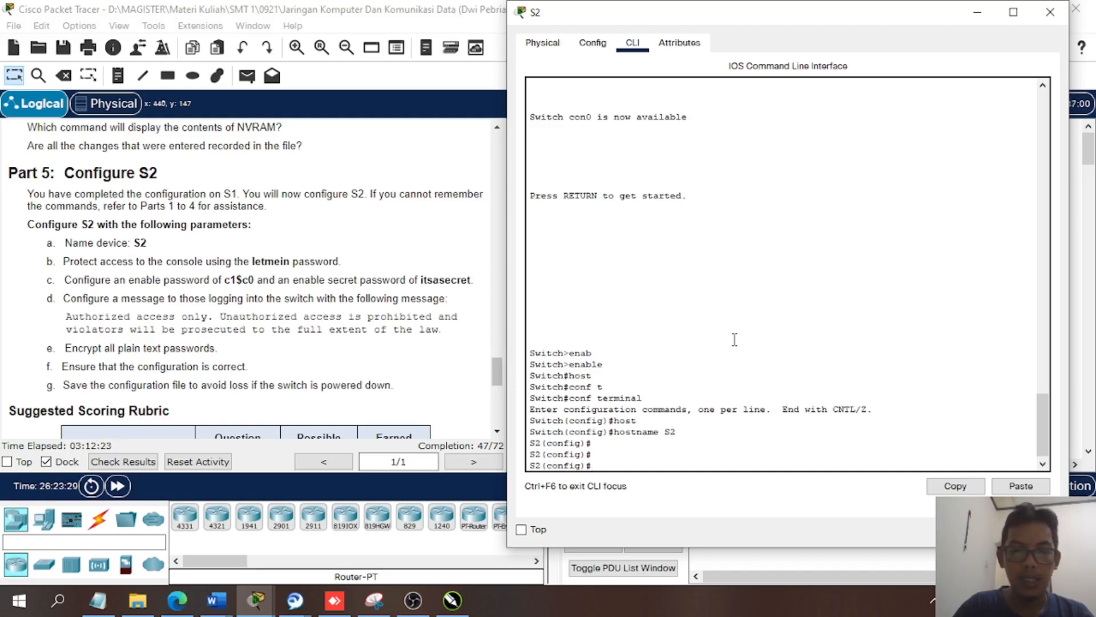
- Enter line configuration for console 0 on S2 and set the console password given in the instructions
{"action": "type", "text": "lin"}
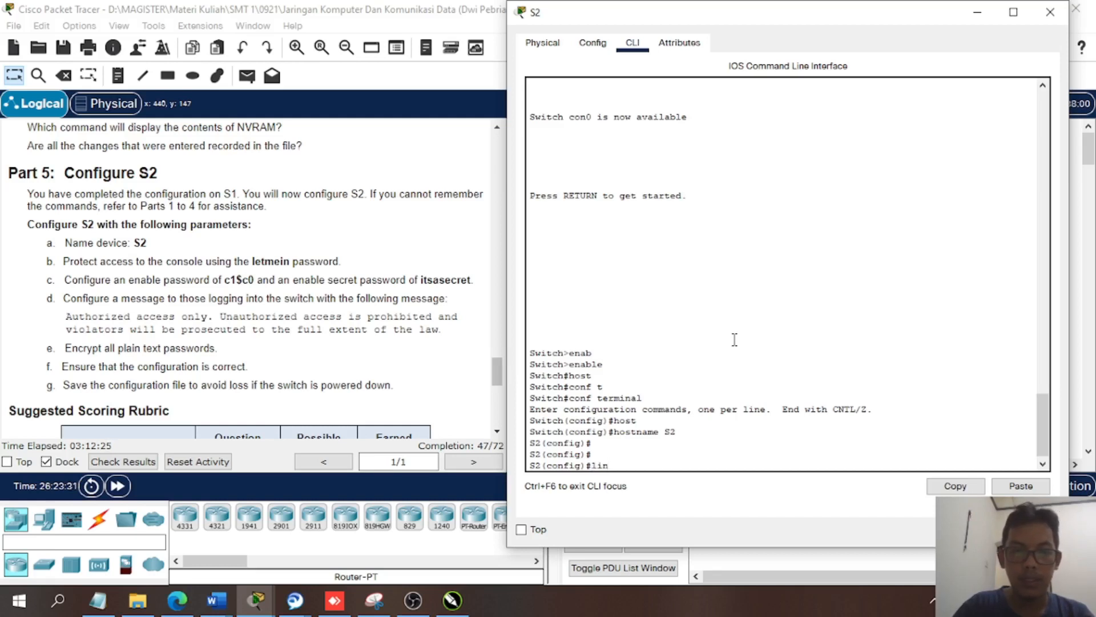
{"action": "key", "text": "Tab"}
{"action": "type", "text": "con"}
{"action": "key", "text": "Tab"}
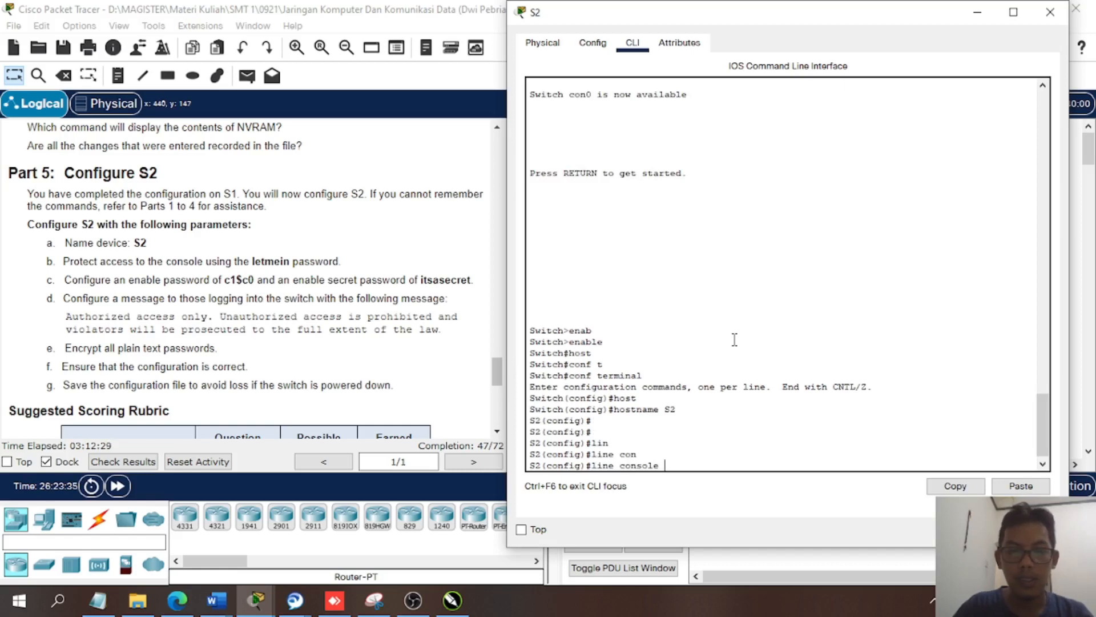
{"action": "type", "text": "0"}
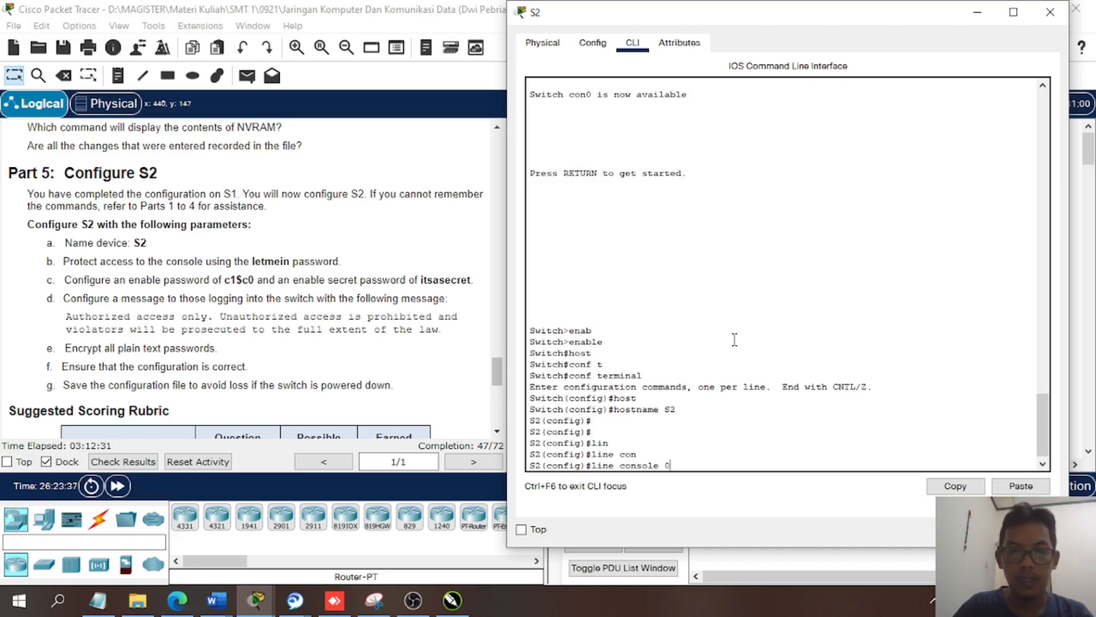
{"action": "key", "text": "Return"}
{"action": "type", "text": "pas"}
{"action": "key", "text": "Tab"}
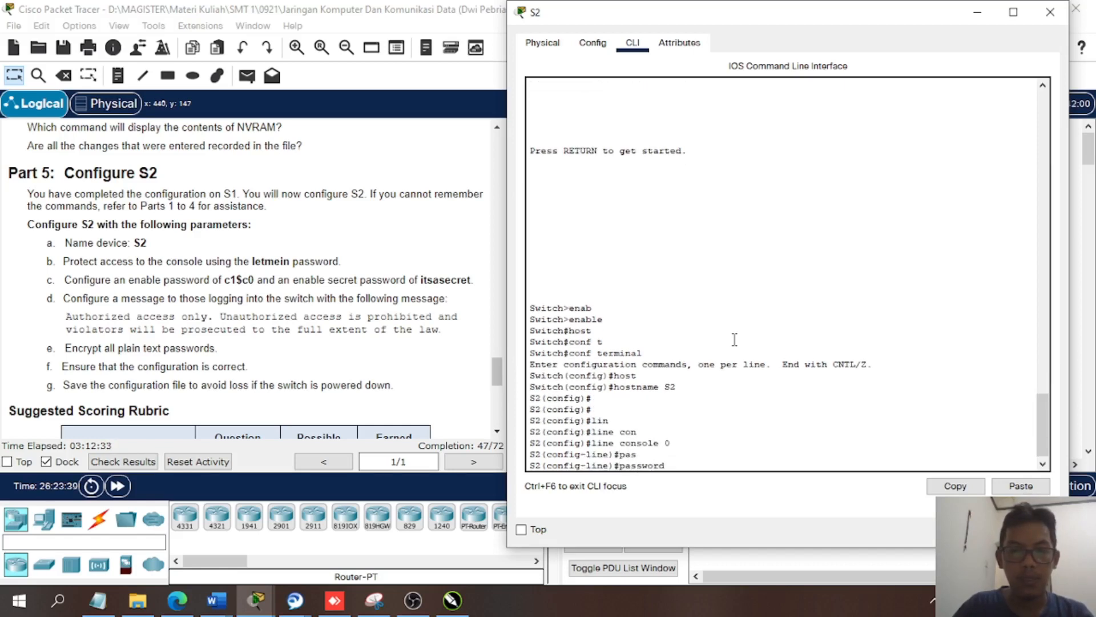
{"action": "type", "text": "letmein"}
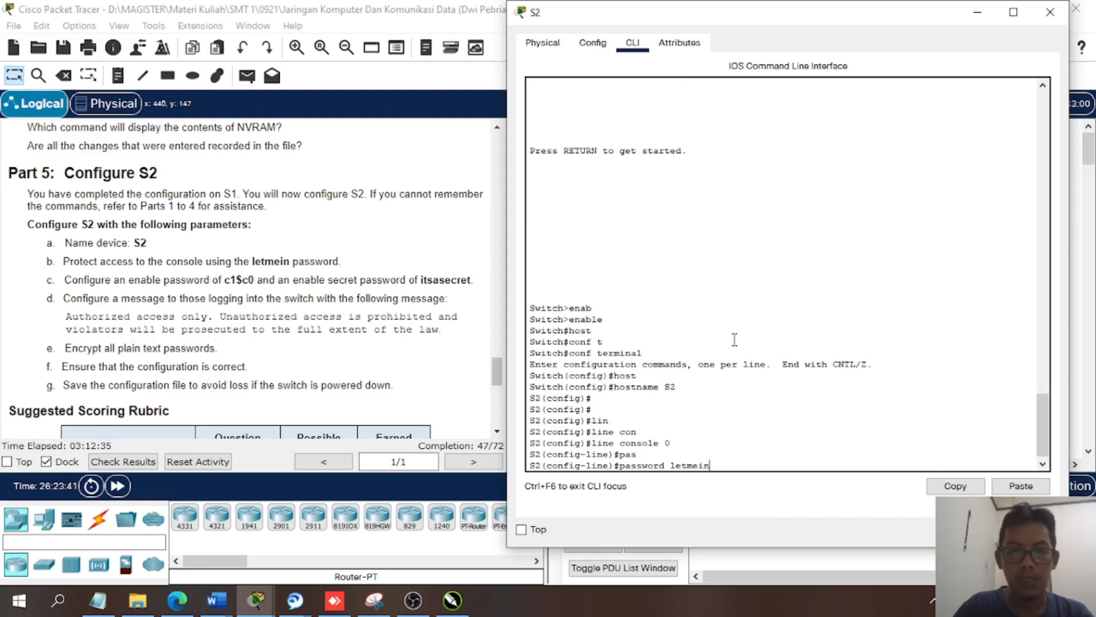
{"action": "key", "text": "Return"}
- Require login on S2's console line and return to global configuration mode
{"action": "type", "text": "l"}
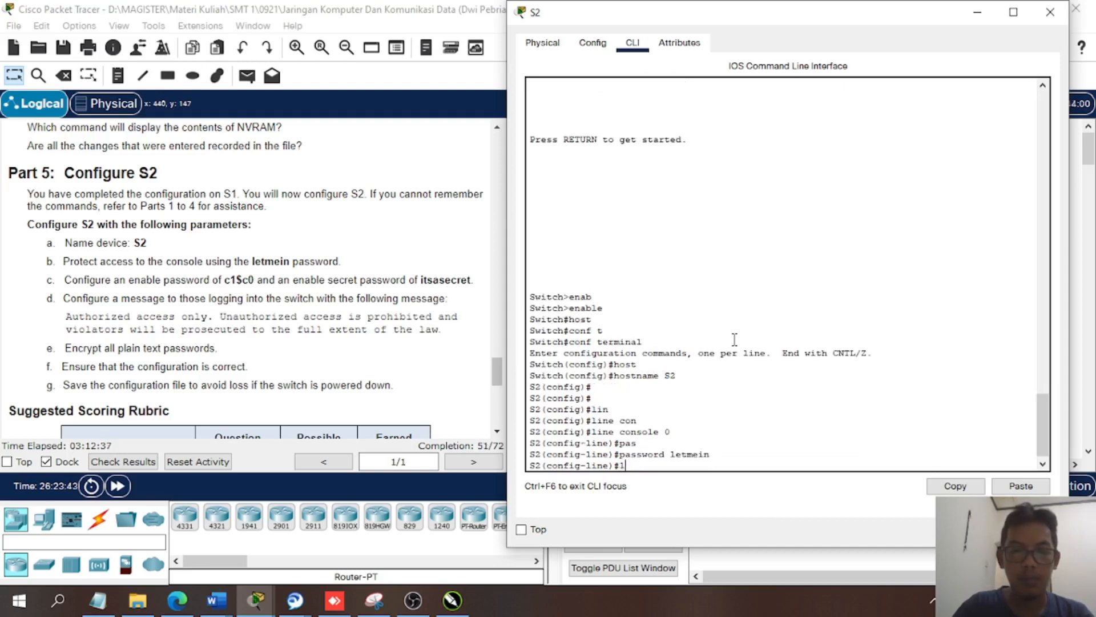
{"action": "type", "text": "ogin"}
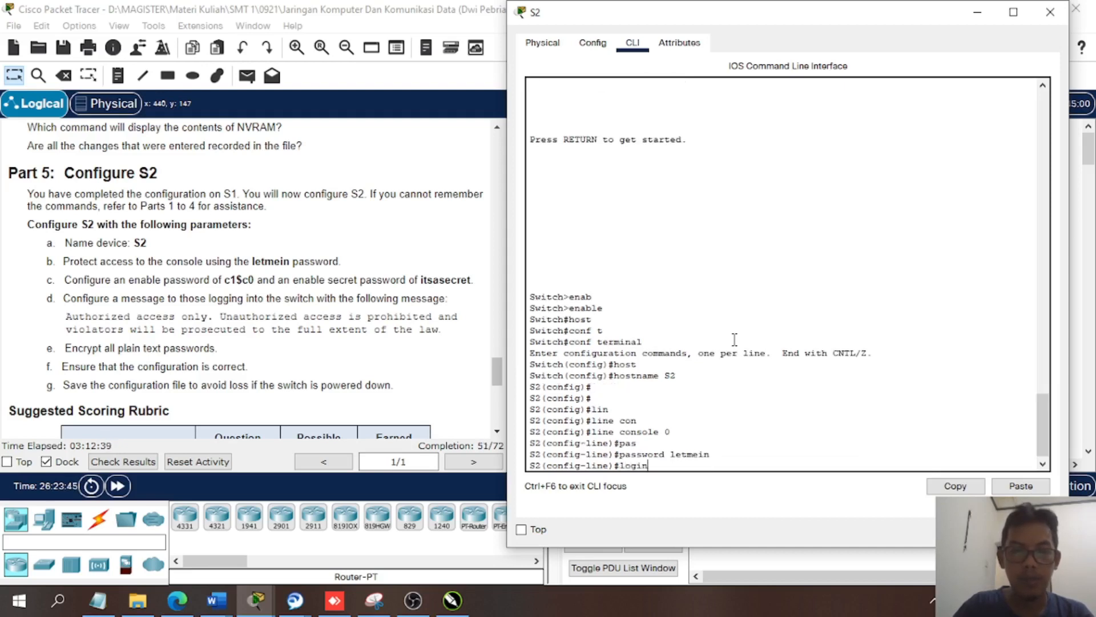
{"action": "key", "text": "Return"}
{"action": "key", "text": "Return"}
{"action": "key", "text": "Return"}
{"action": "type", "text": "exi"}
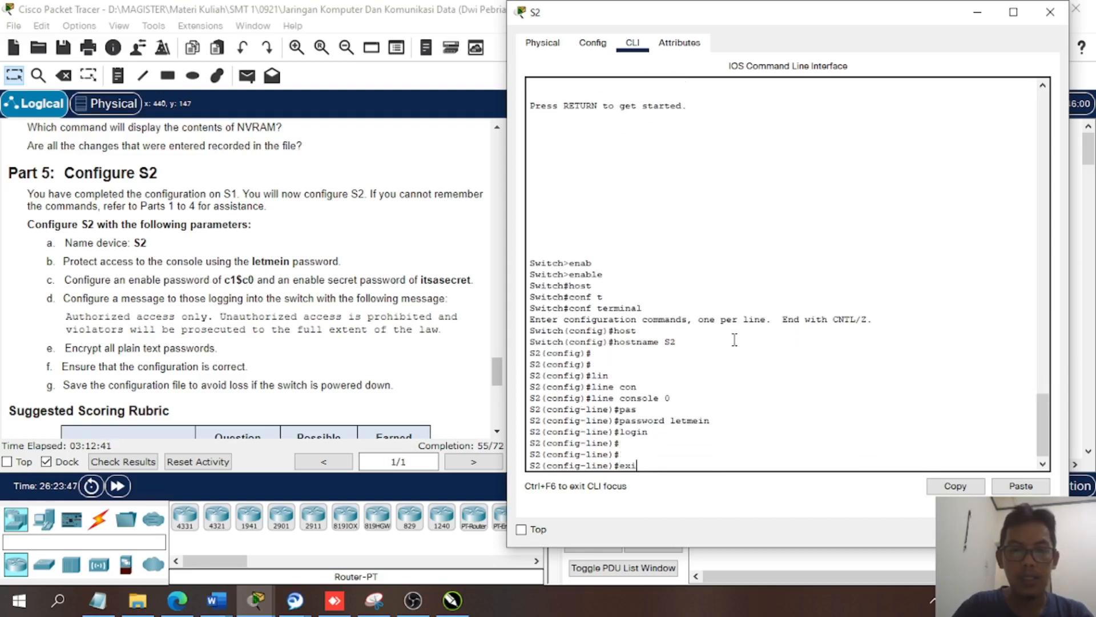
{"action": "key", "text": "Return"}
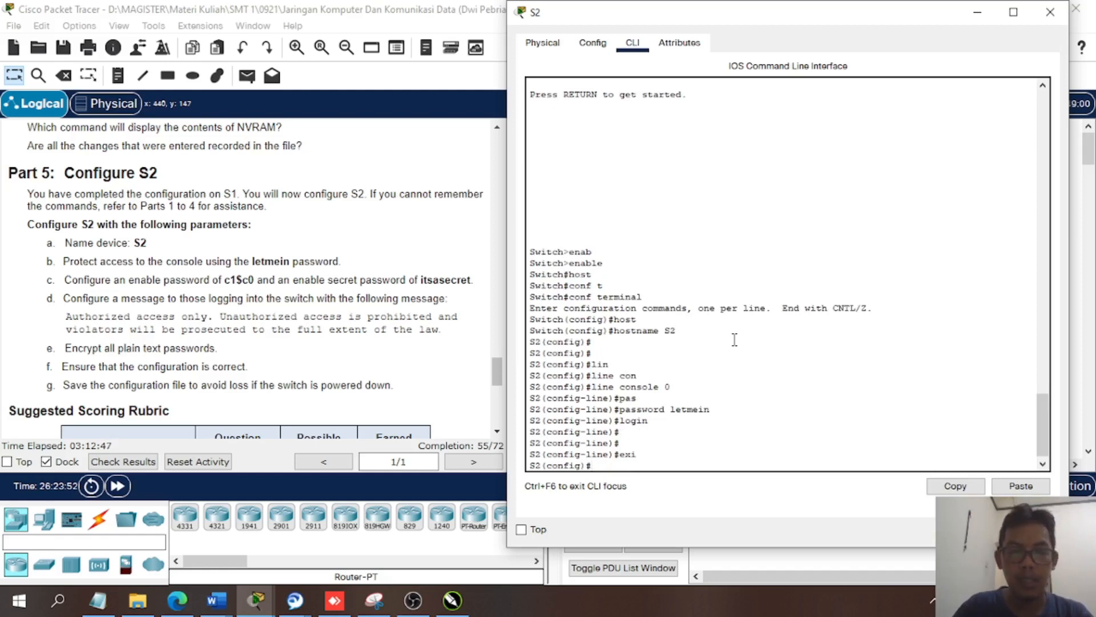
- Set S2's enable password to the one given in Part 5, item c of the instructions
{"action": "type", "text": "ena"}
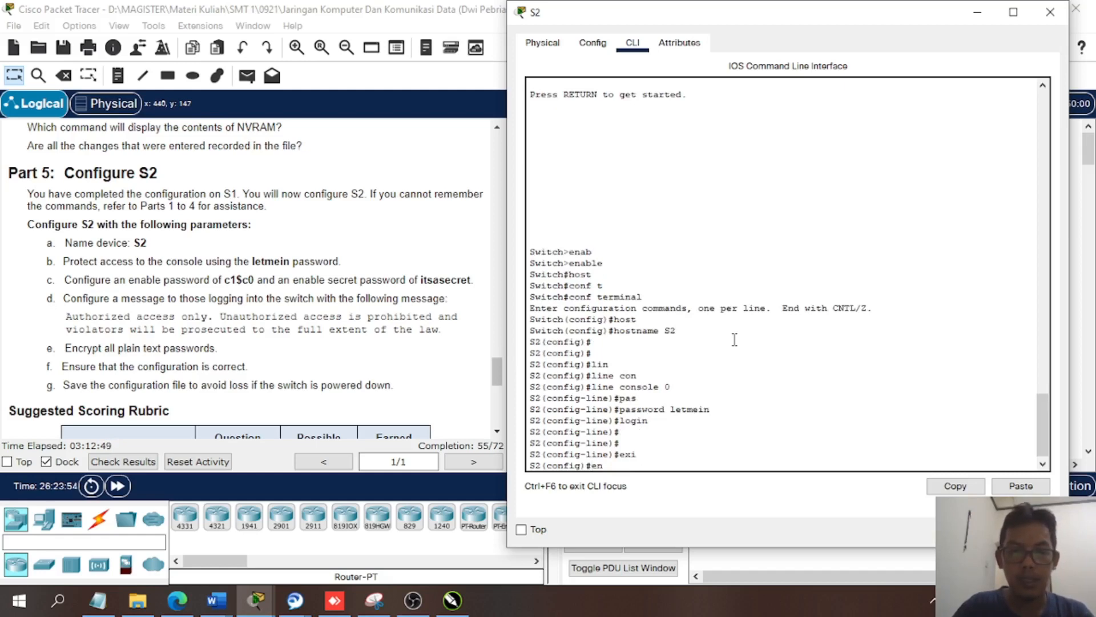
{"action": "key", "text": "Tab"}
{"action": "type", "text": "pass"}
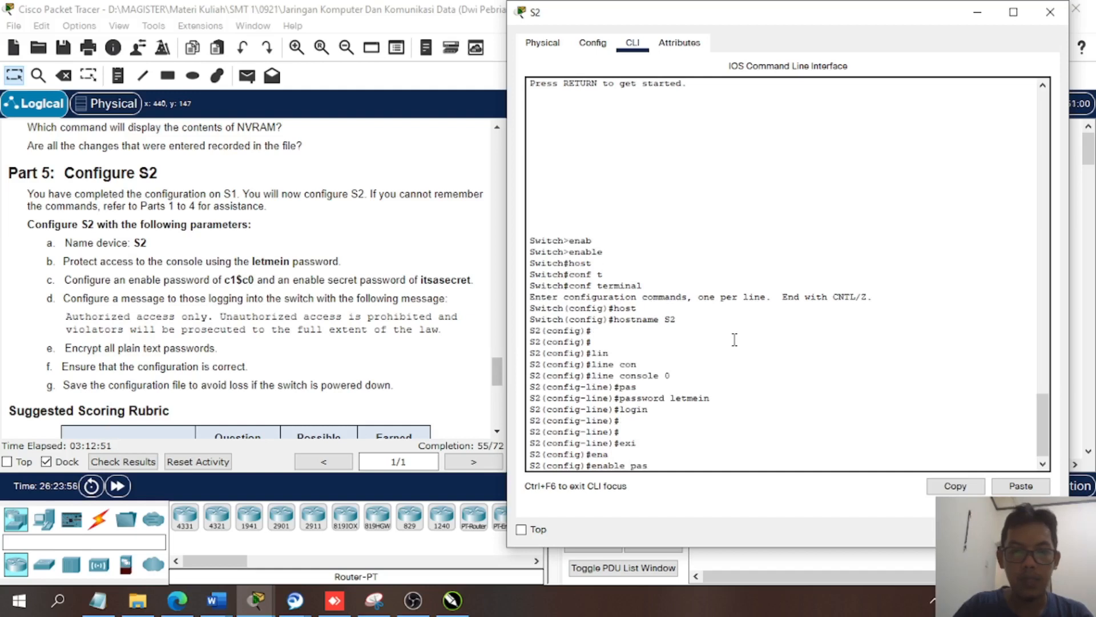
{"action": "key", "text": "Tab"}
{"action": "type", "text": "c"}
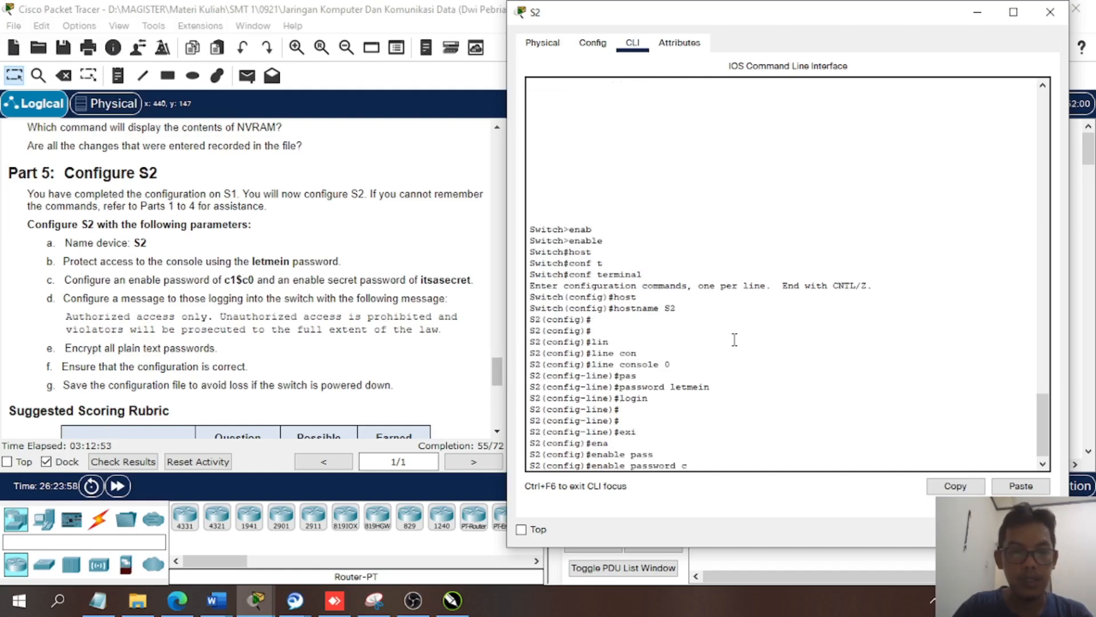
{"action": "type", "text": "1"}
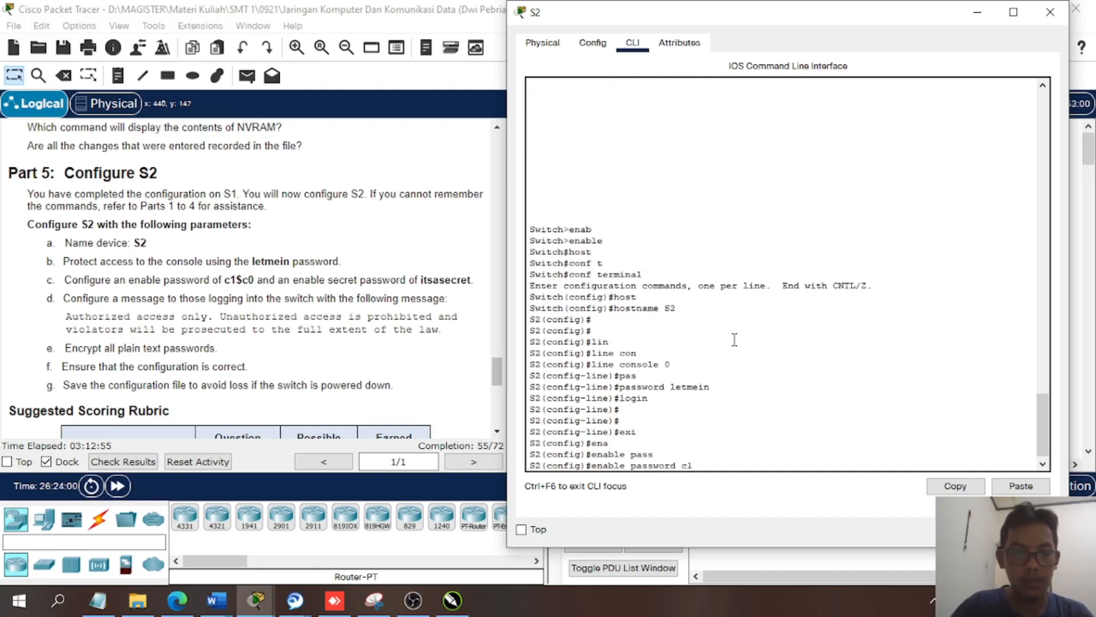
{"action": "type", "text": "$c0"}
{"action": "key", "text": "Return"}
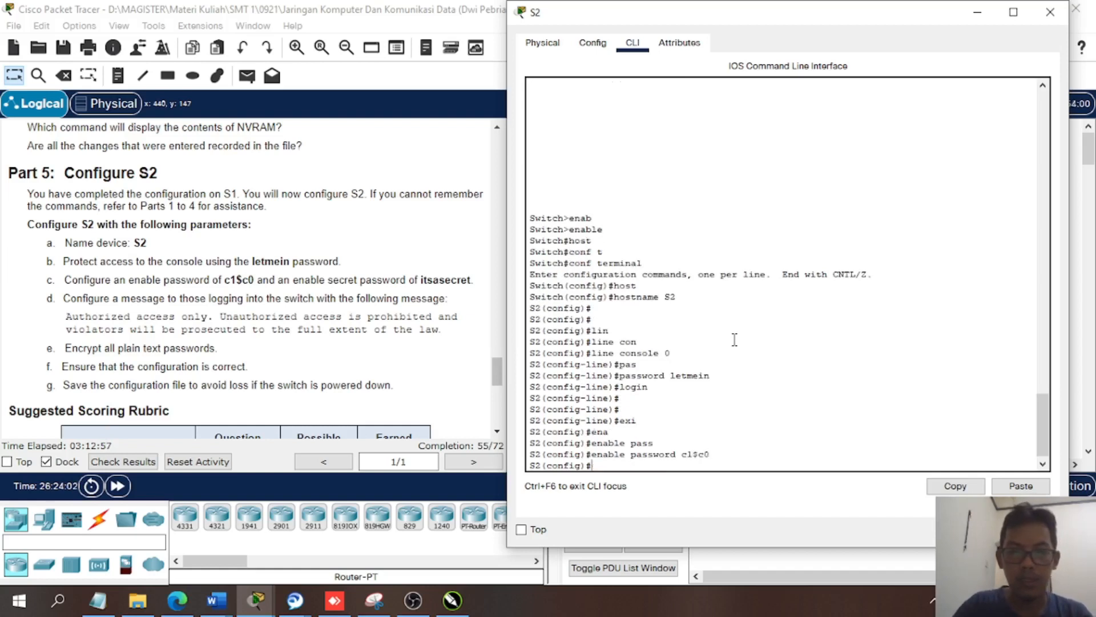
{"action": "key", "text": "Return"}
{"action": "key", "text": "Return"}
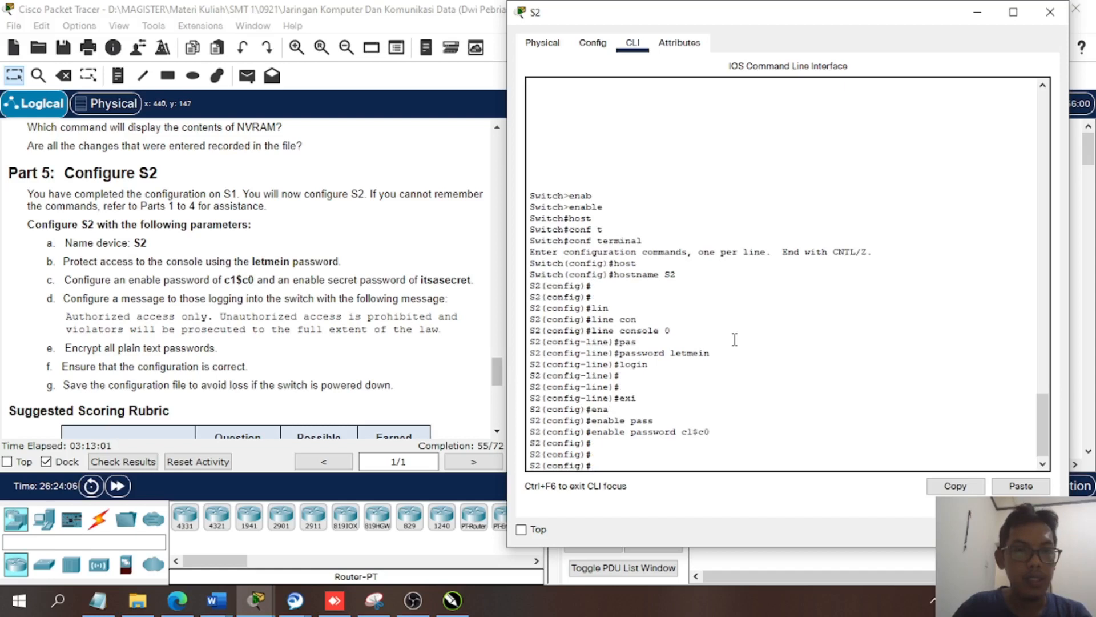
- Set S2's enable secret password to the one specified in the Part 5 instructions
{"action": "type", "text": "ena"}
{"action": "key", "text": "Tab"}
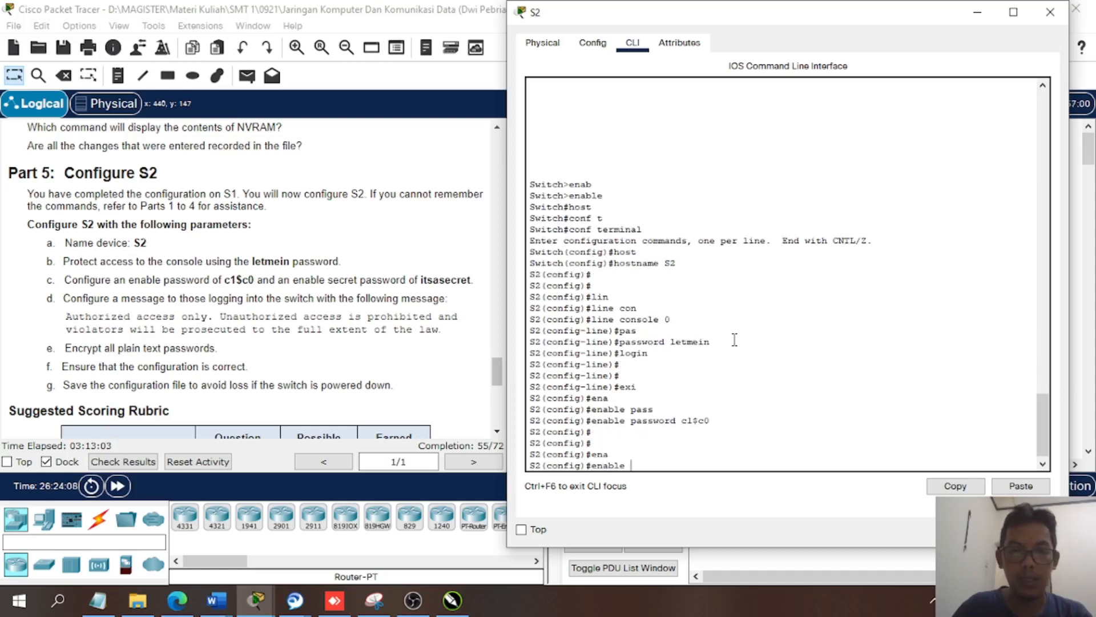
{"action": "type", "text": "sec"}
{"action": "key", "text": "Tab"}
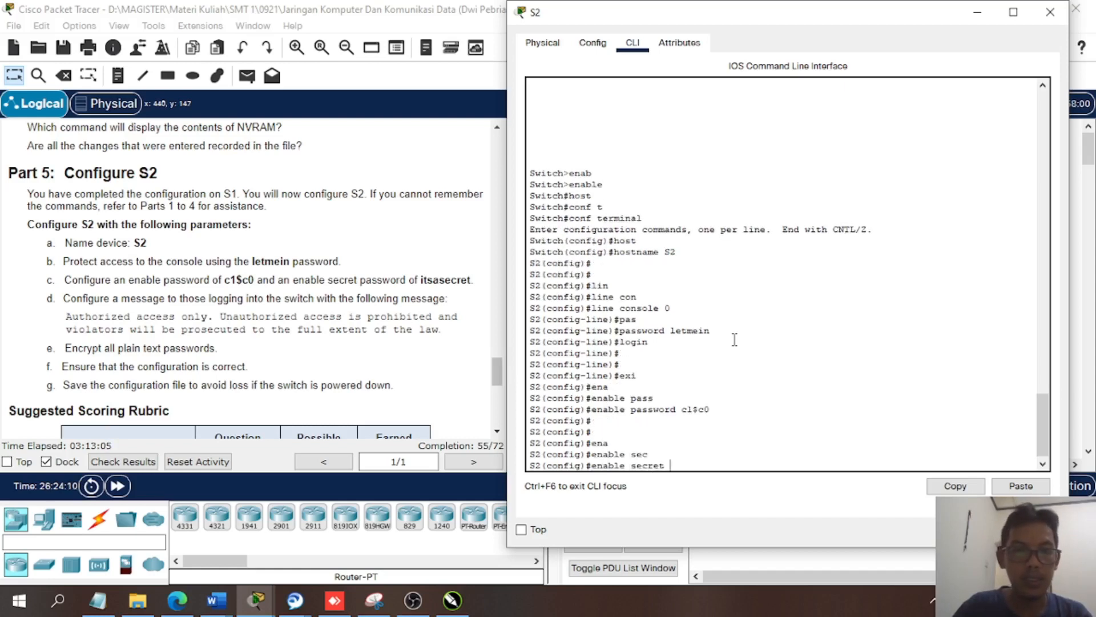
{"action": "type", "text": "itsa"}
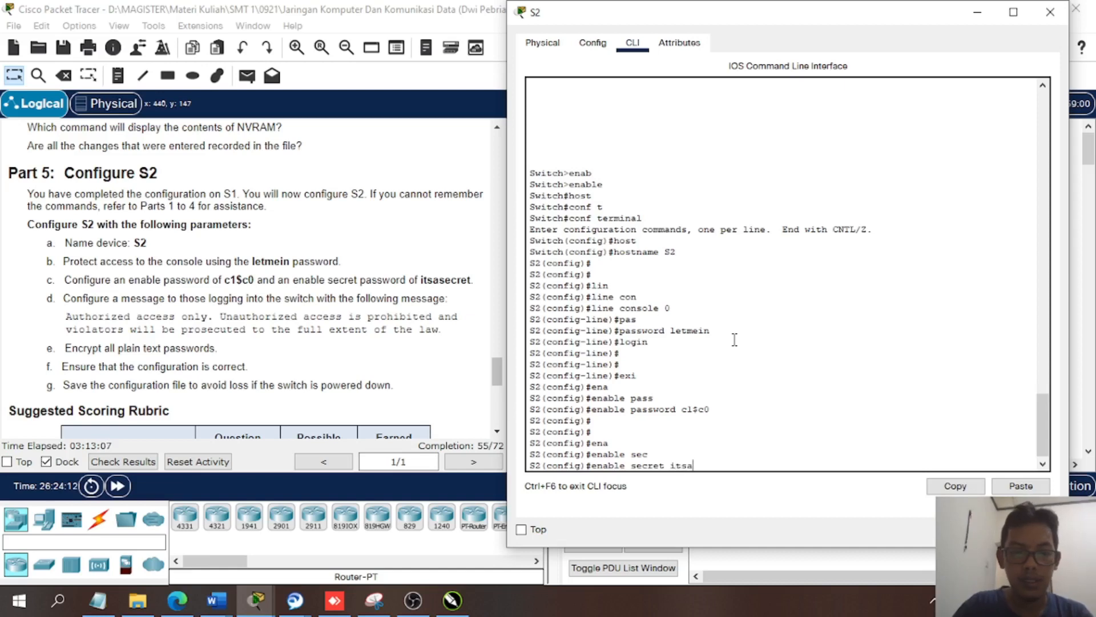
{"action": "type", "text": "secret"}
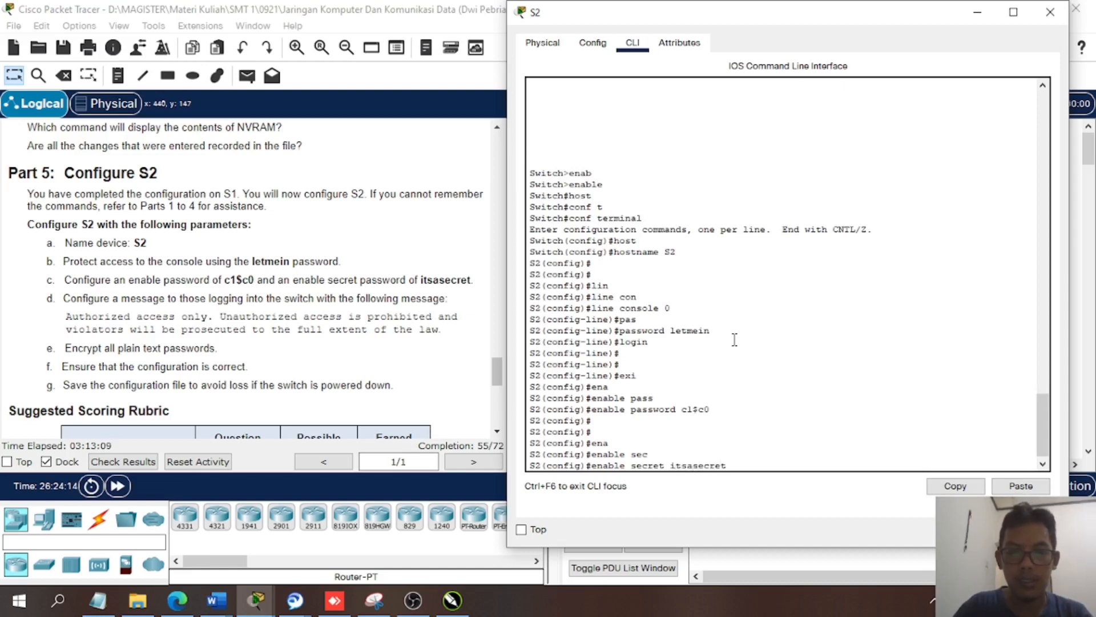
{"action": "key", "text": "Return"}
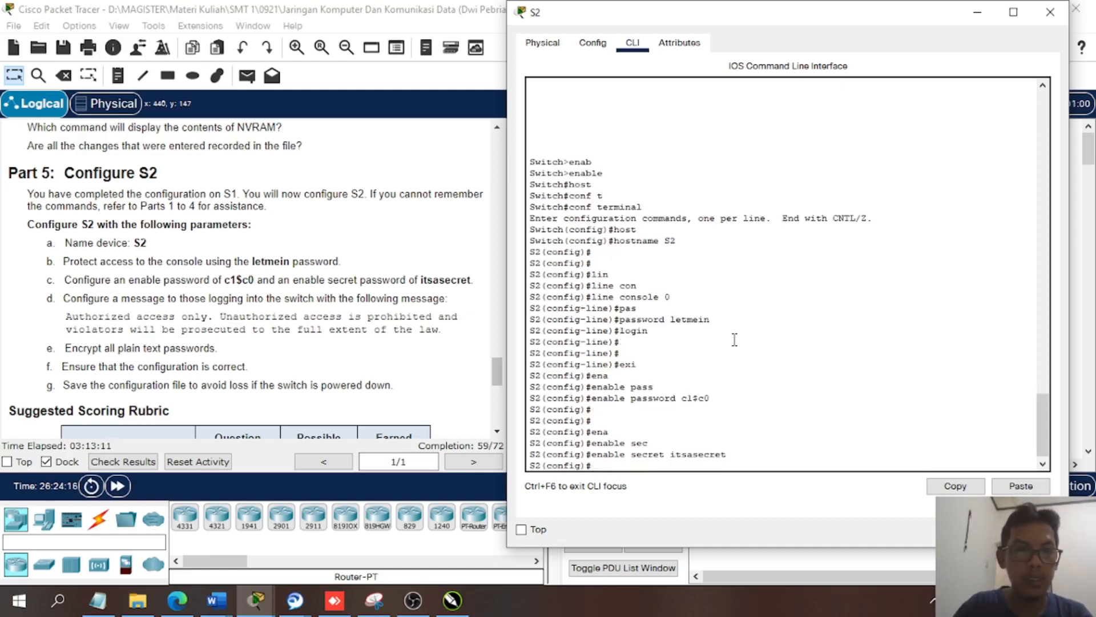
{"action": "key", "text": "Return"}
{"action": "key", "text": "Return"}
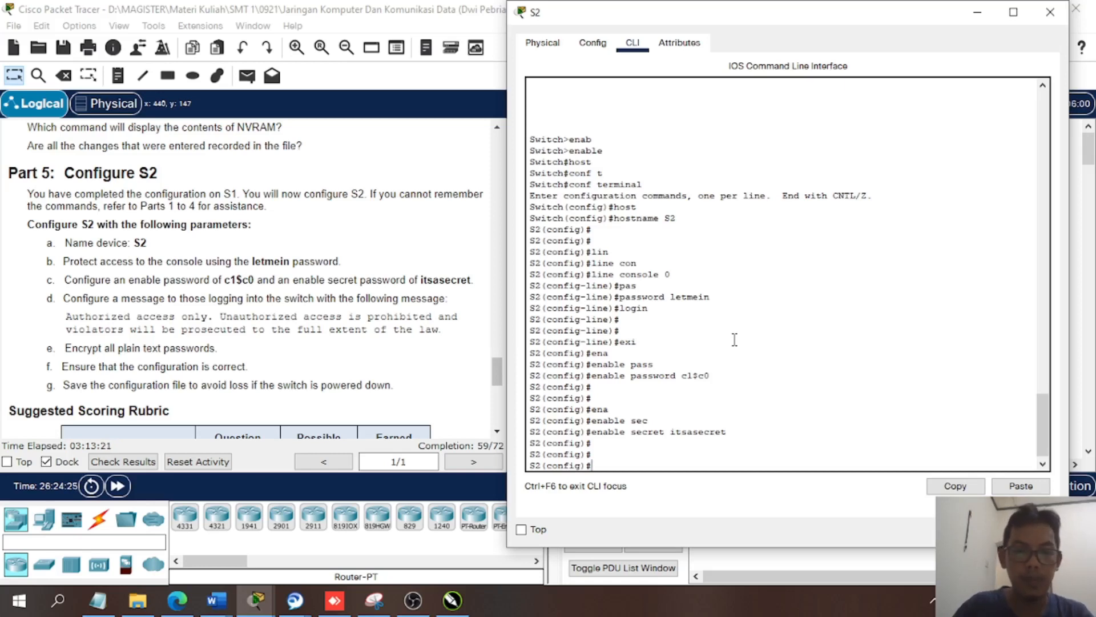
- Enter S2's banner motd command with "Authorized access only. Unauthorized access prohibited and violators will be prosecuted to the extent of the law."
{"action": "type", "text": "ban"}
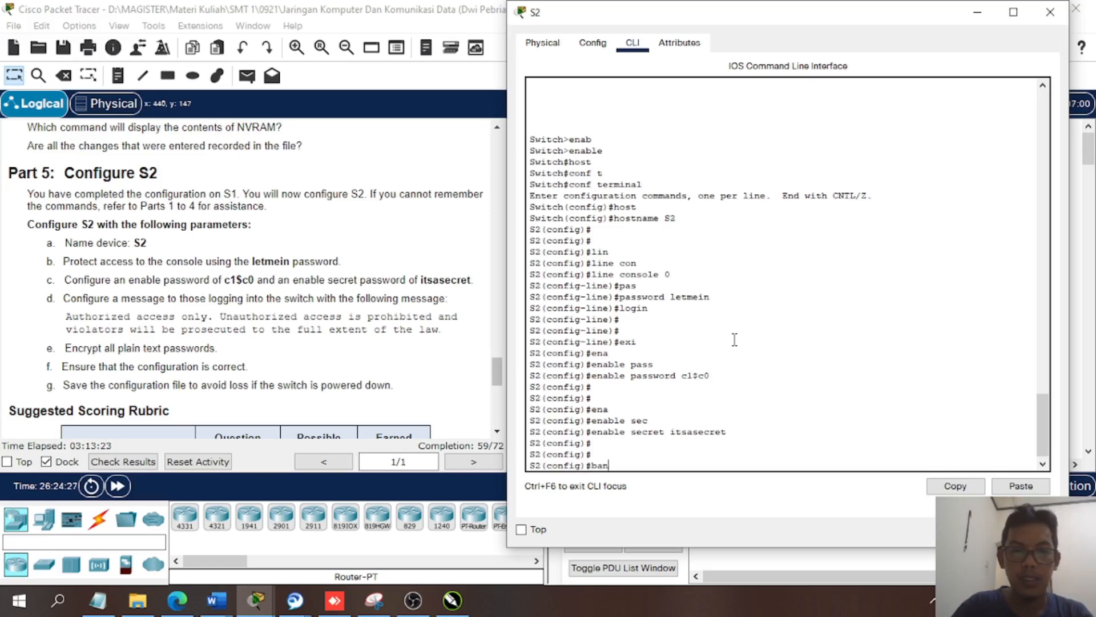
{"action": "key", "text": "Tab"}
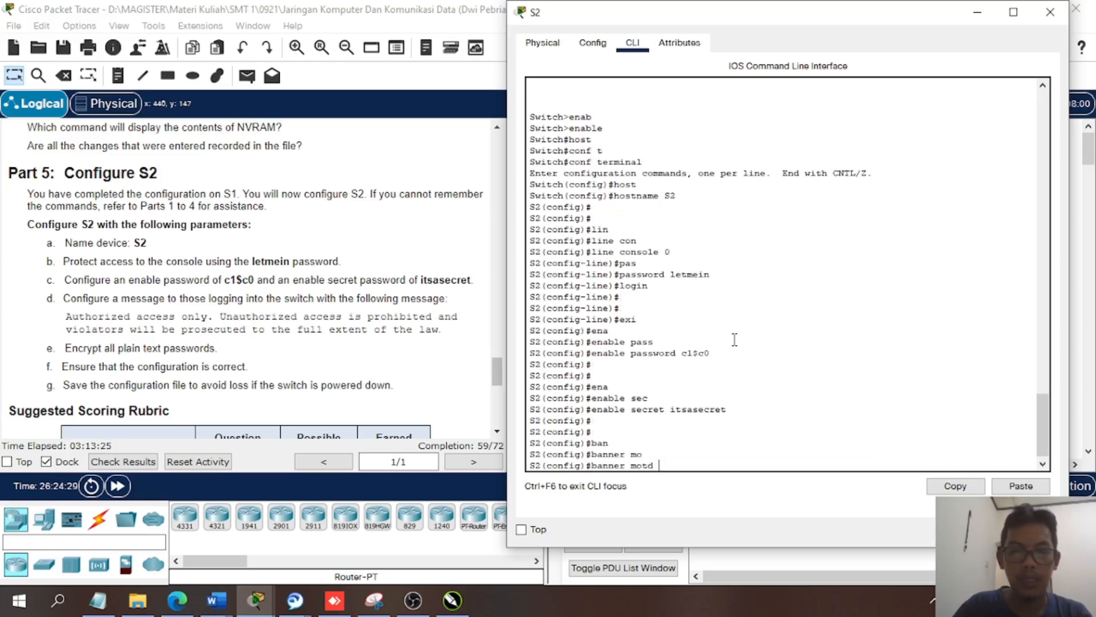
{"action": "type", "text": "Au"}
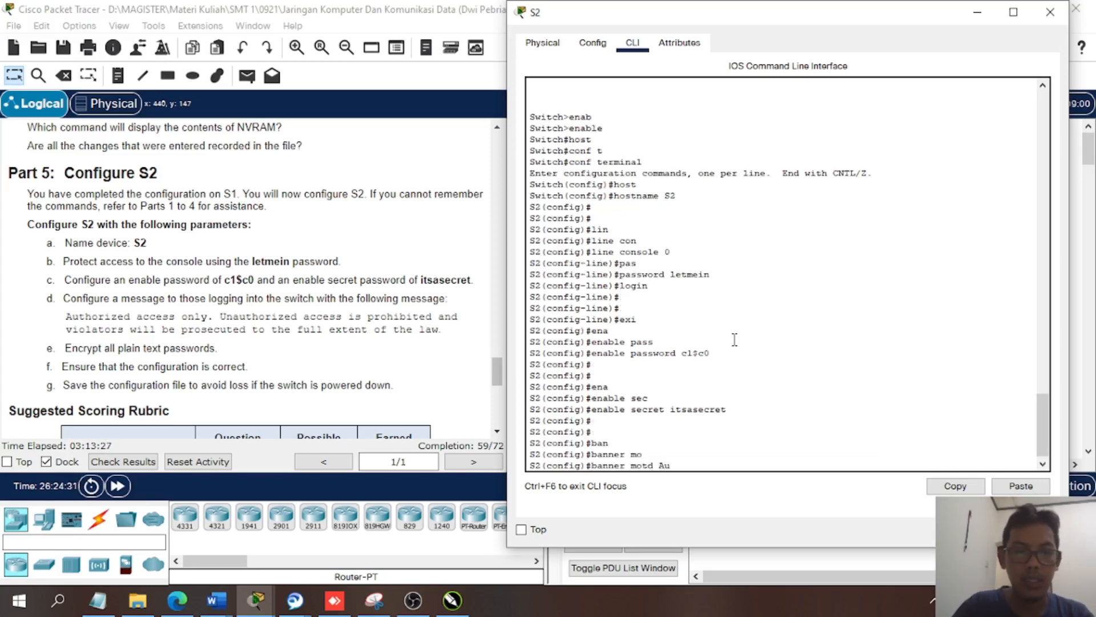
{"action": "type", "text": "thoriz"}
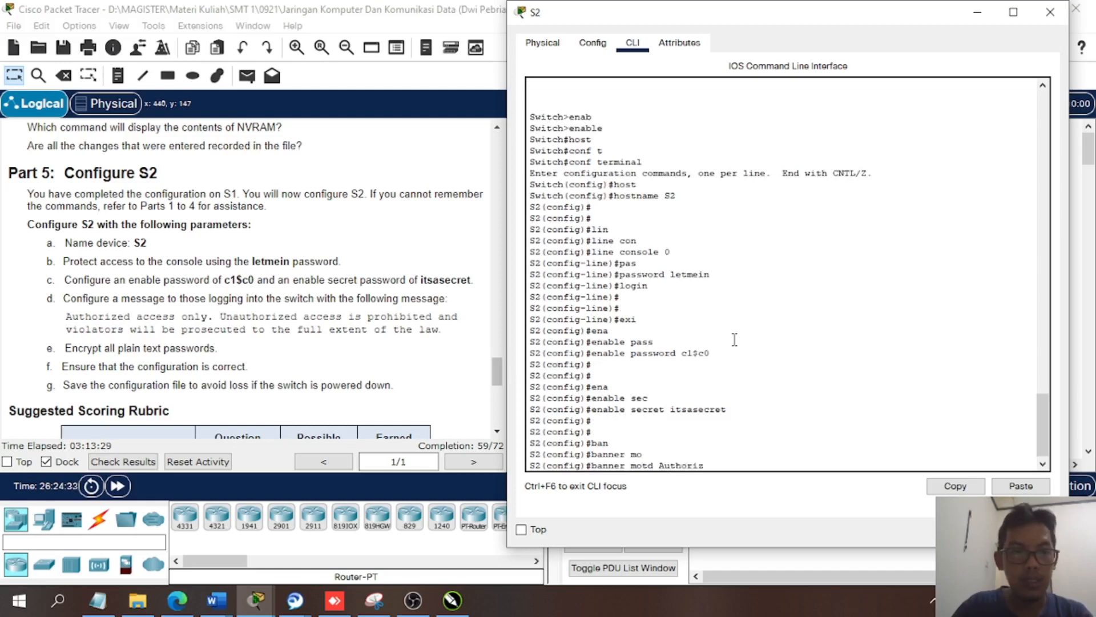
{"action": "type", "text": "ed"}
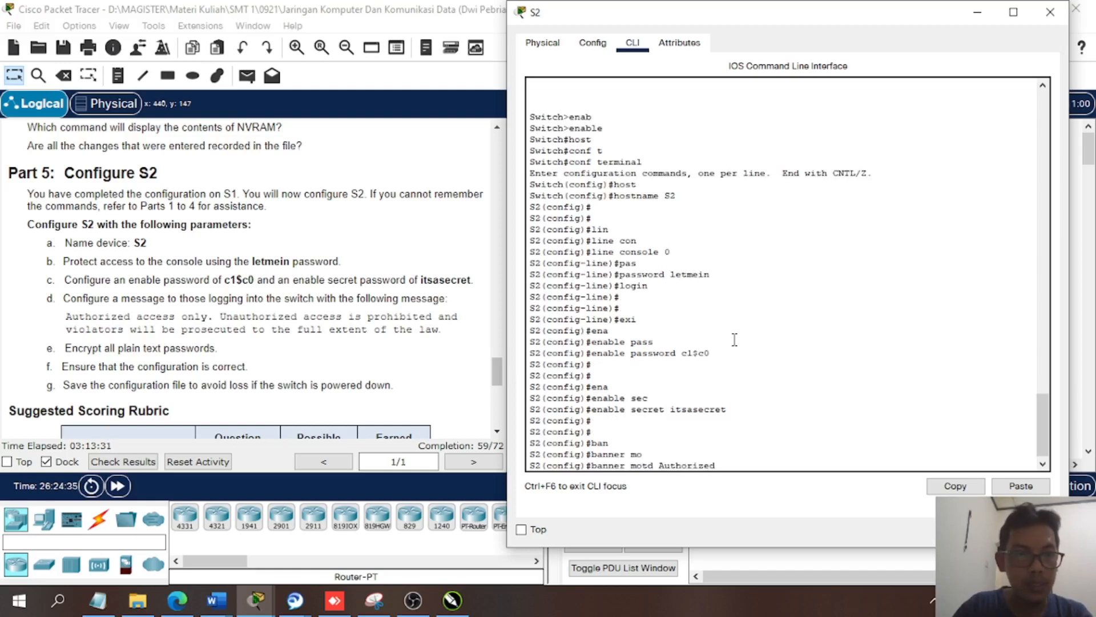
{"action": "type", "text": " access"}
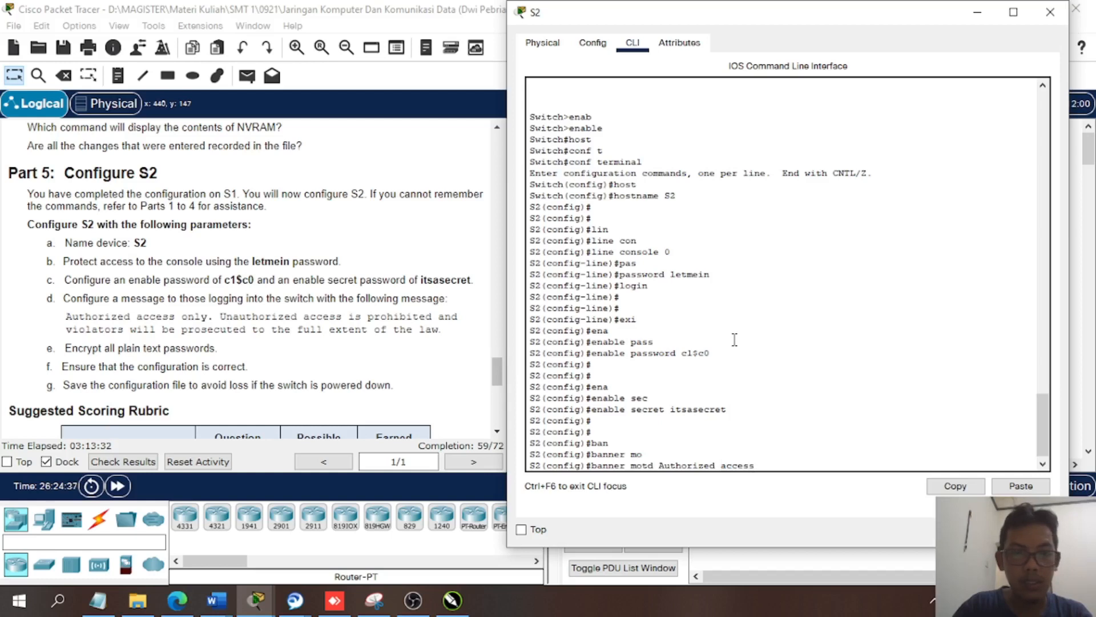
{"action": "type", "text": " onl"}
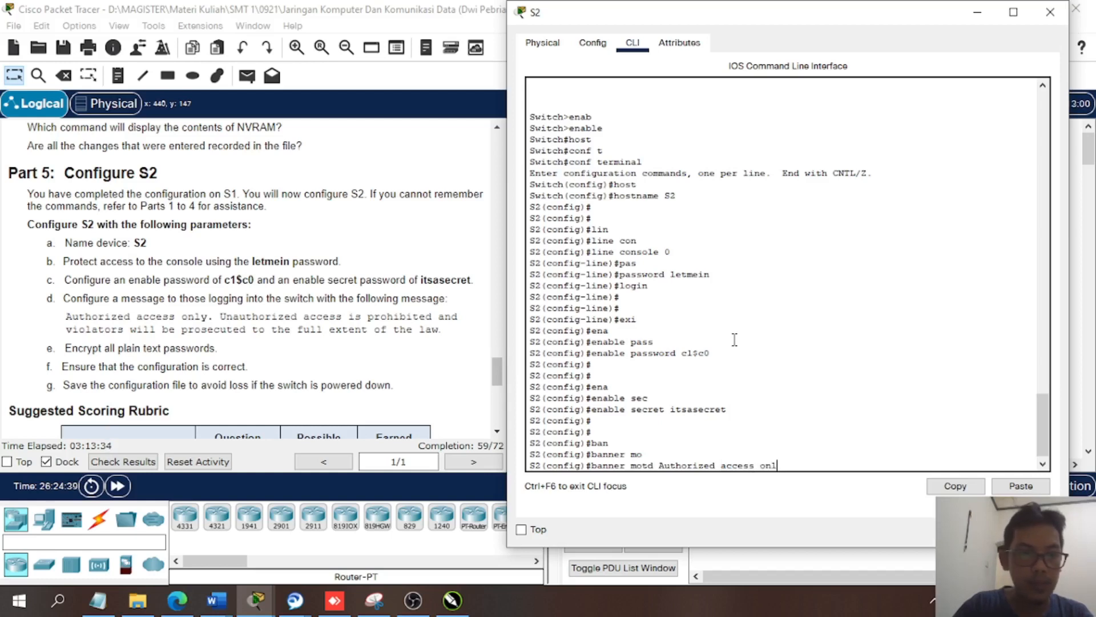
{"action": "type", "text": "y. U"}
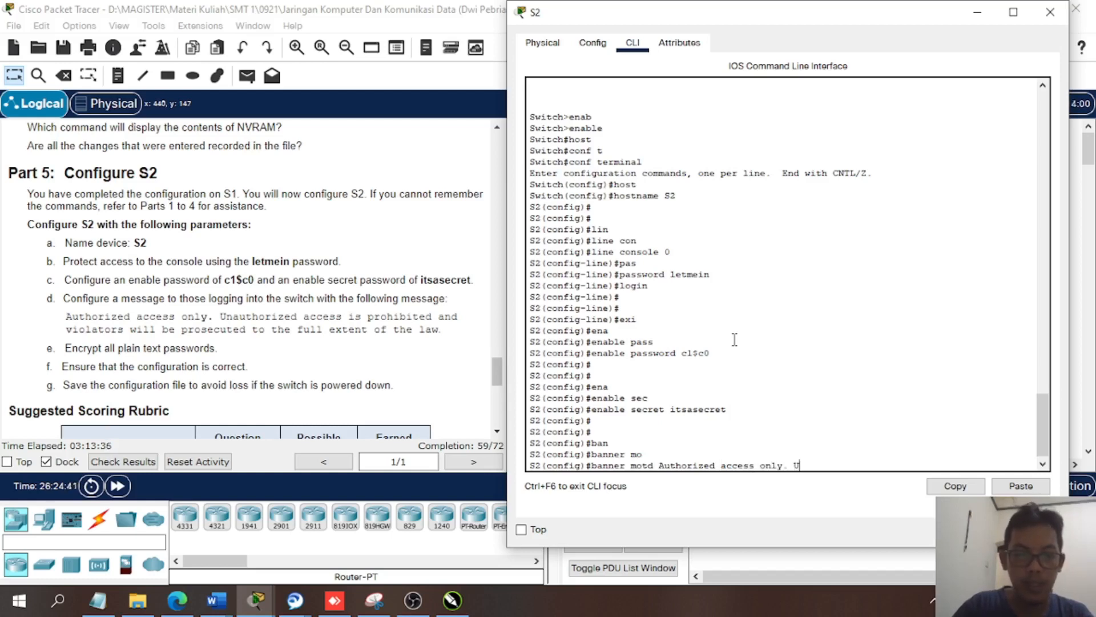
{"action": "type", "text": "nauthori"}
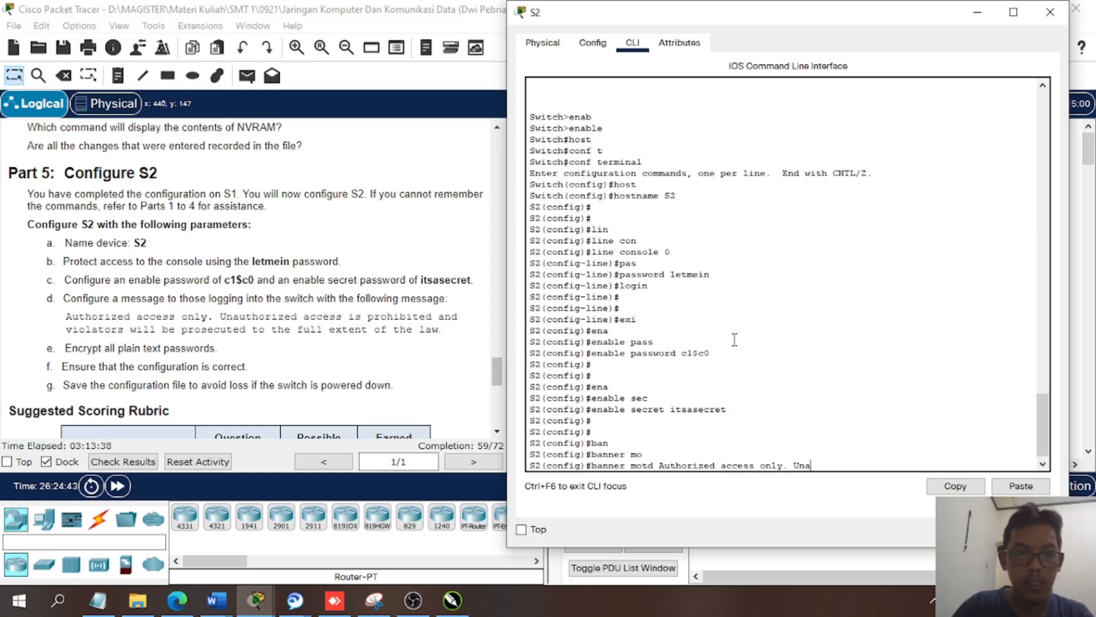
{"action": "type", "text": "zed"}
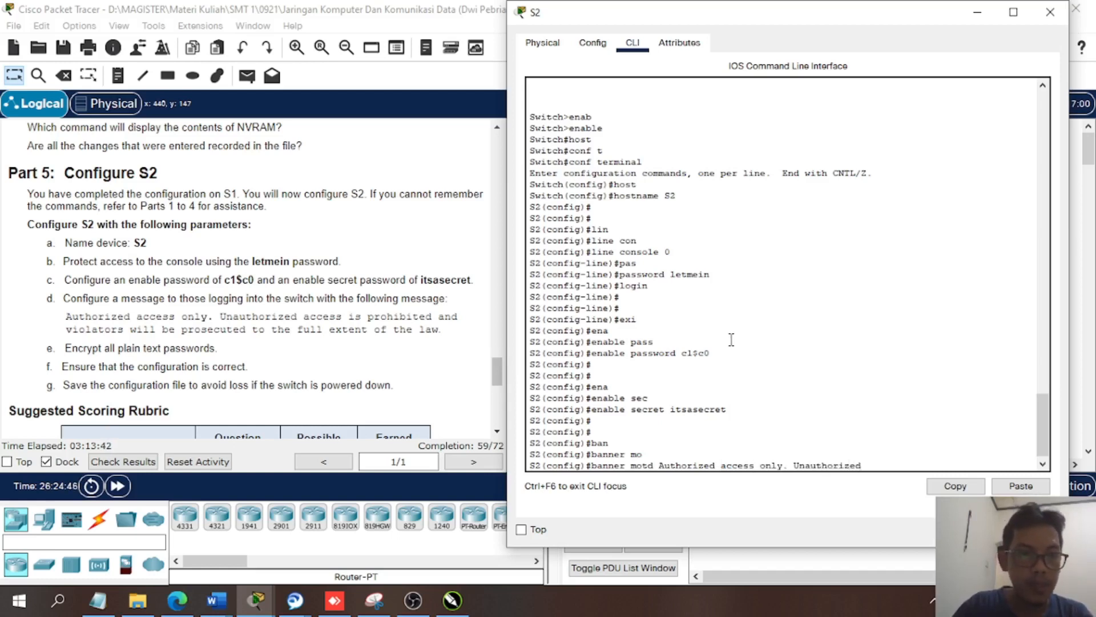
{"action": "type", "text": " access"}
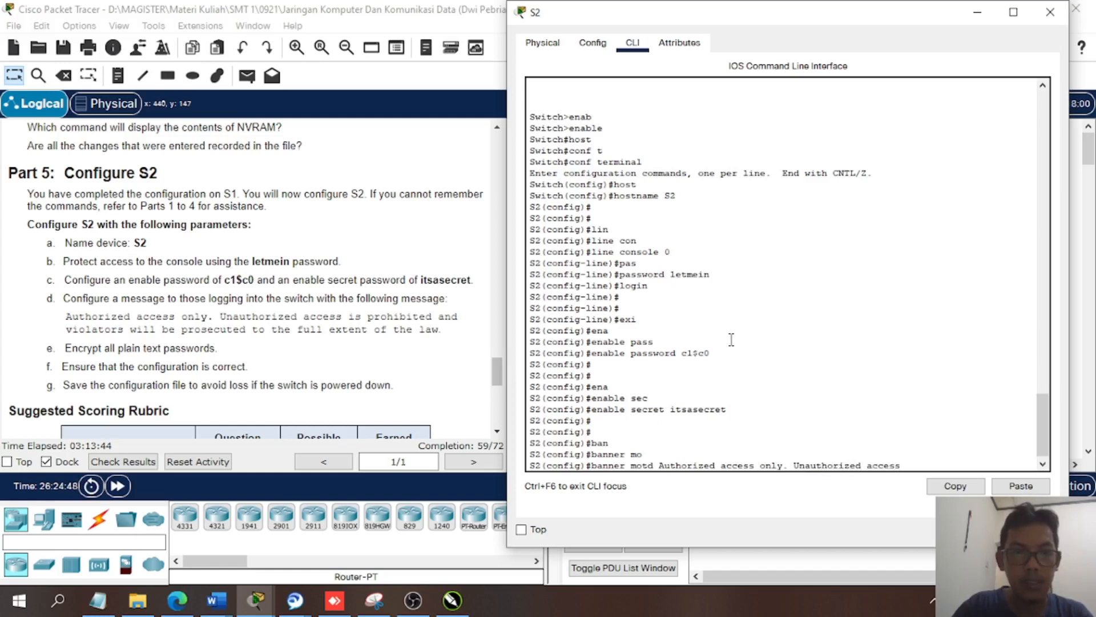
{"action": "type", "text": " prohi"}
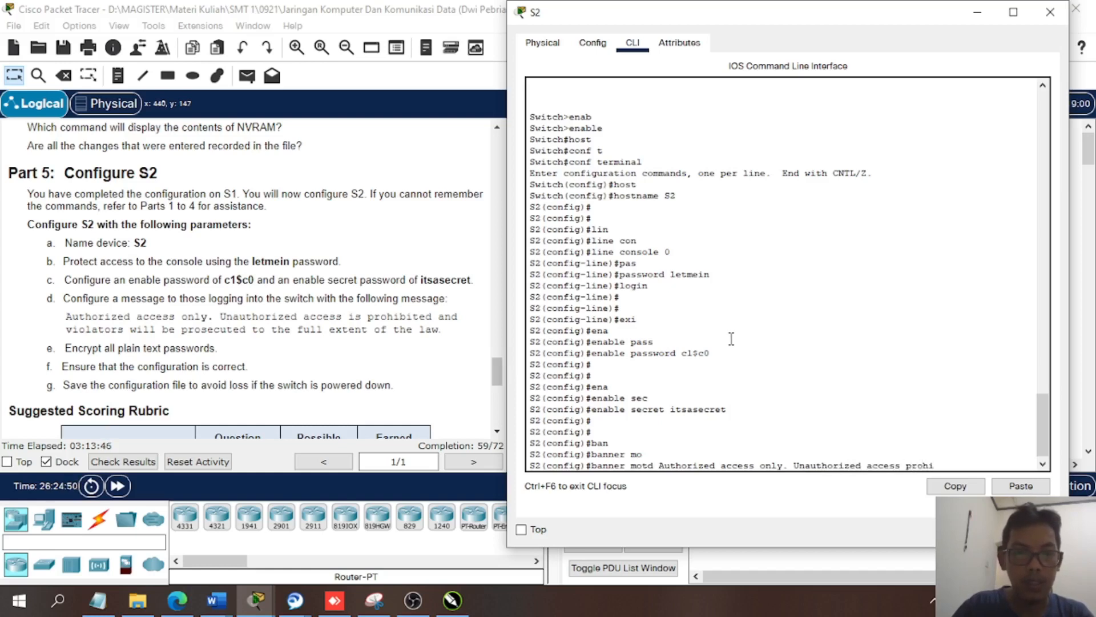
{"action": "type", "text": "bited"}
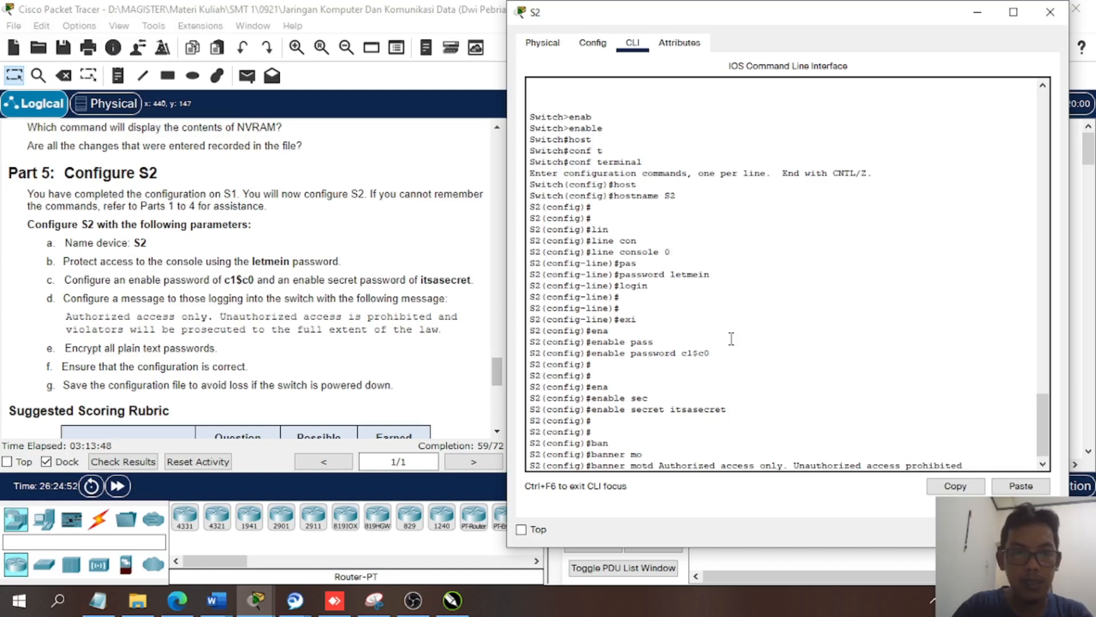
{"action": "type", "text": " and "}
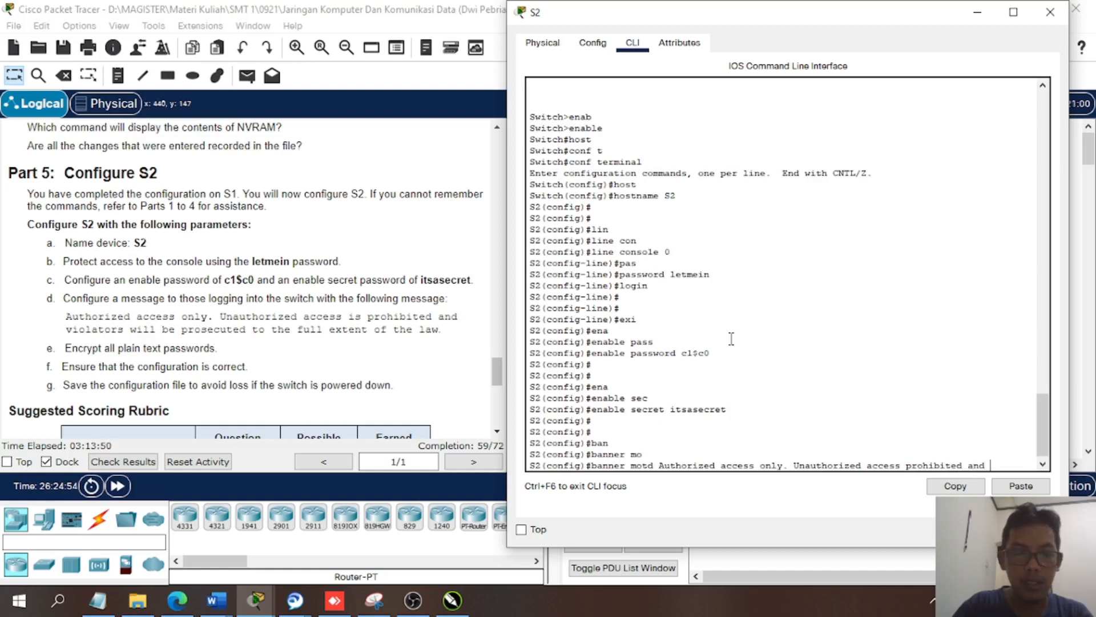
{"action": "type", "text": "vo"}
{"action": "key", "text": "BackSpace"}
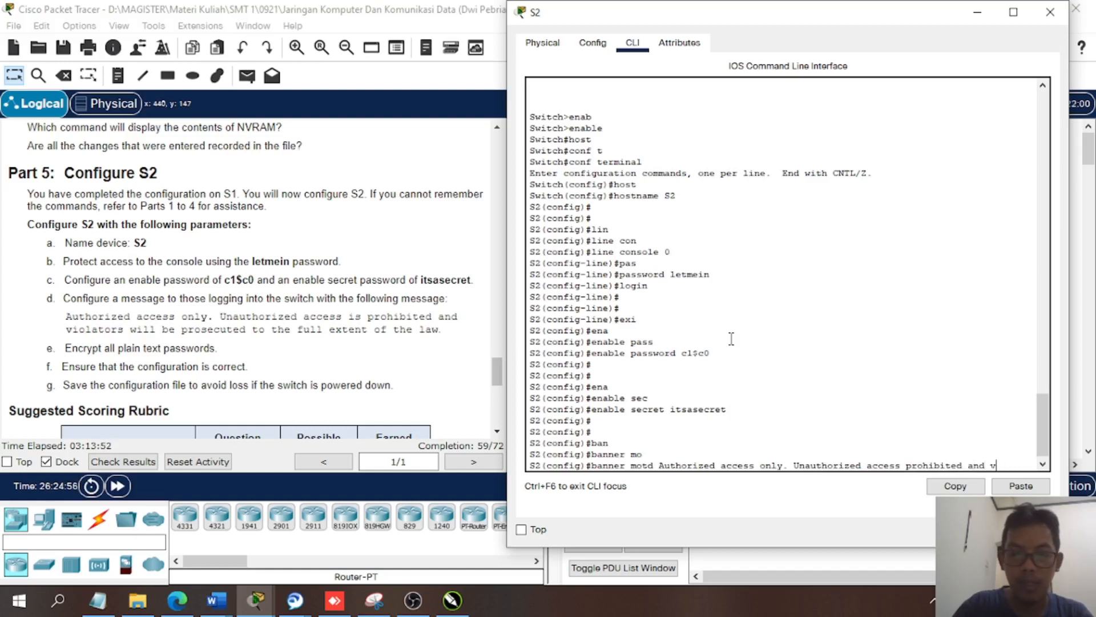
{"action": "type", "text": "iol"}
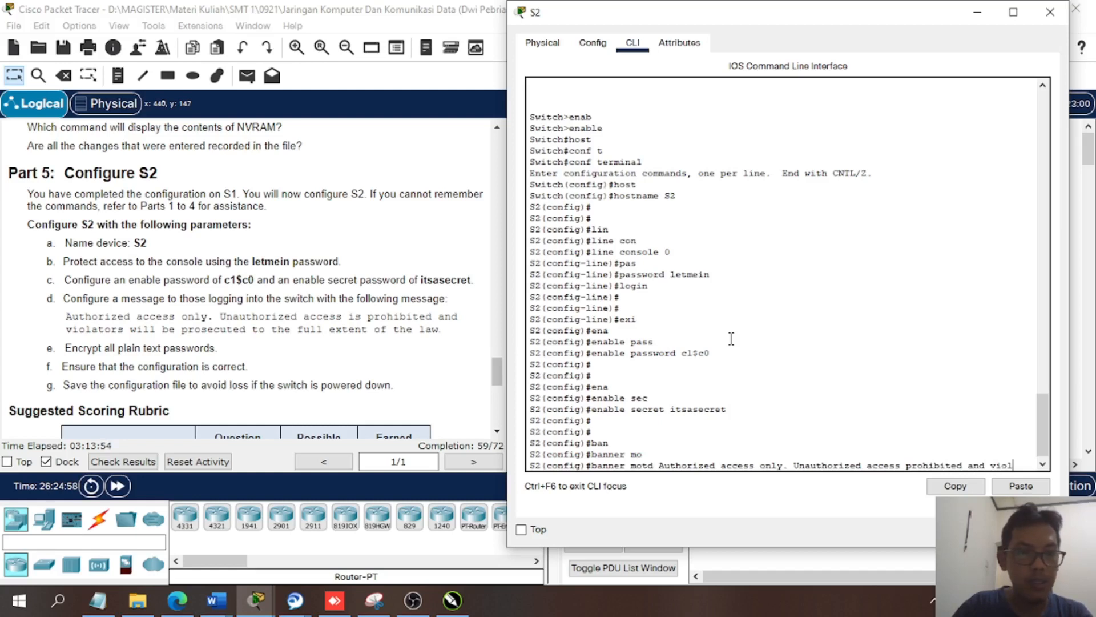
{"action": "type", "text": "ators "}
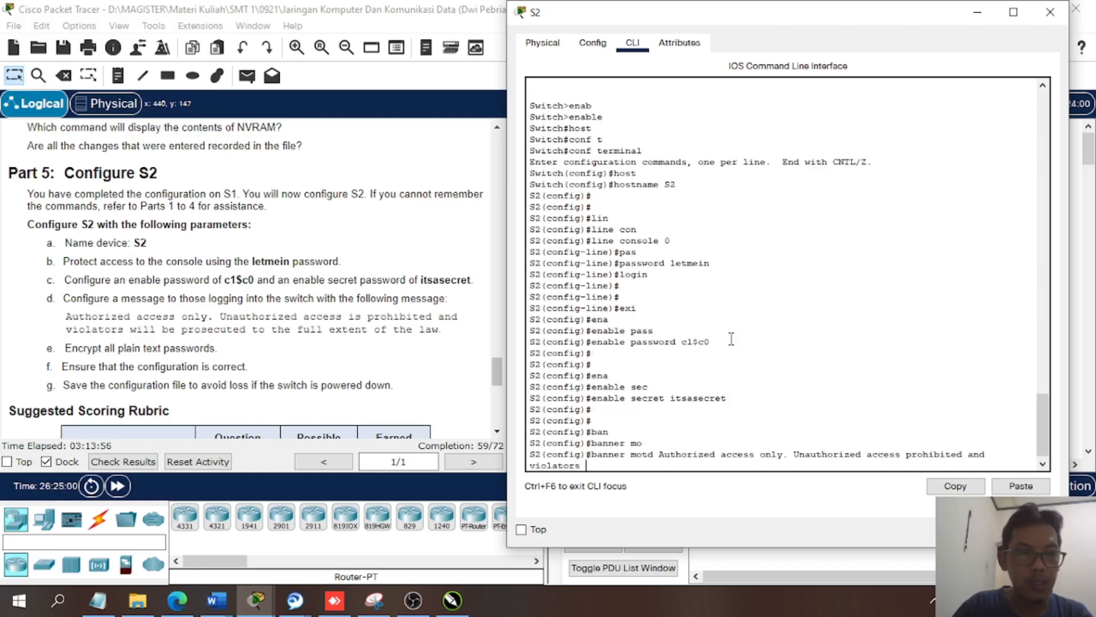
{"action": "type", "text": "will be p"}
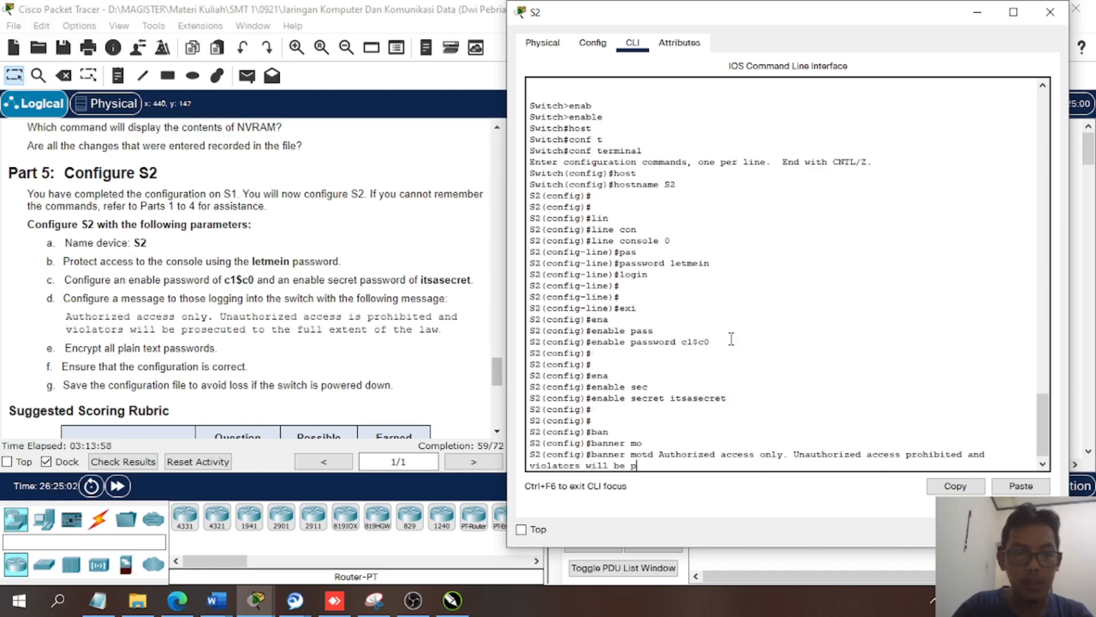
{"action": "type", "text": "rose"}
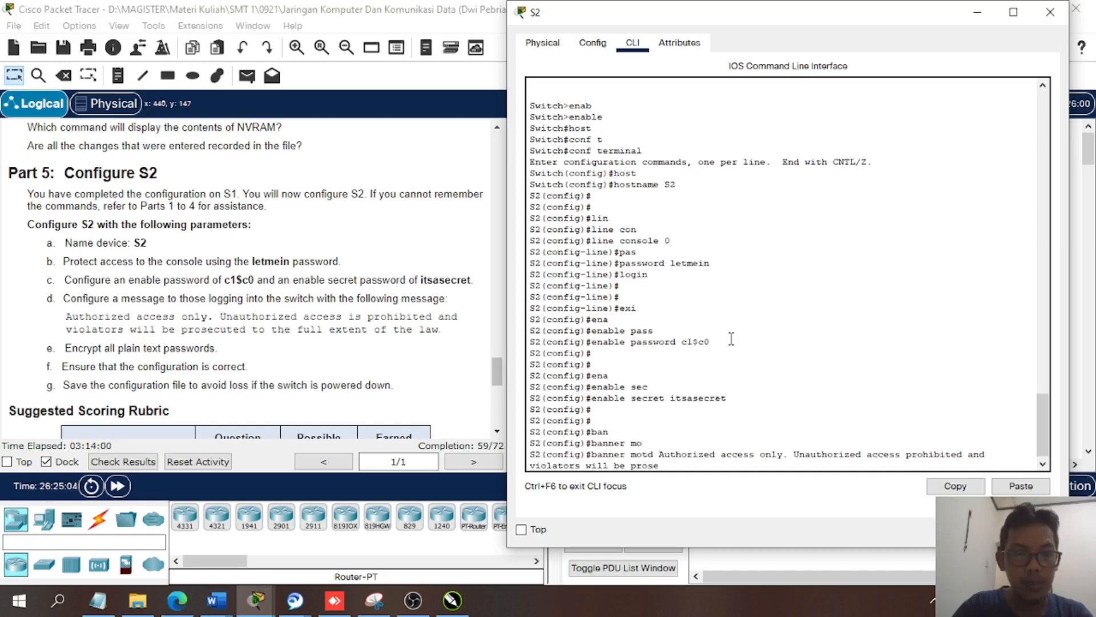
{"action": "type", "text": "cuted"}
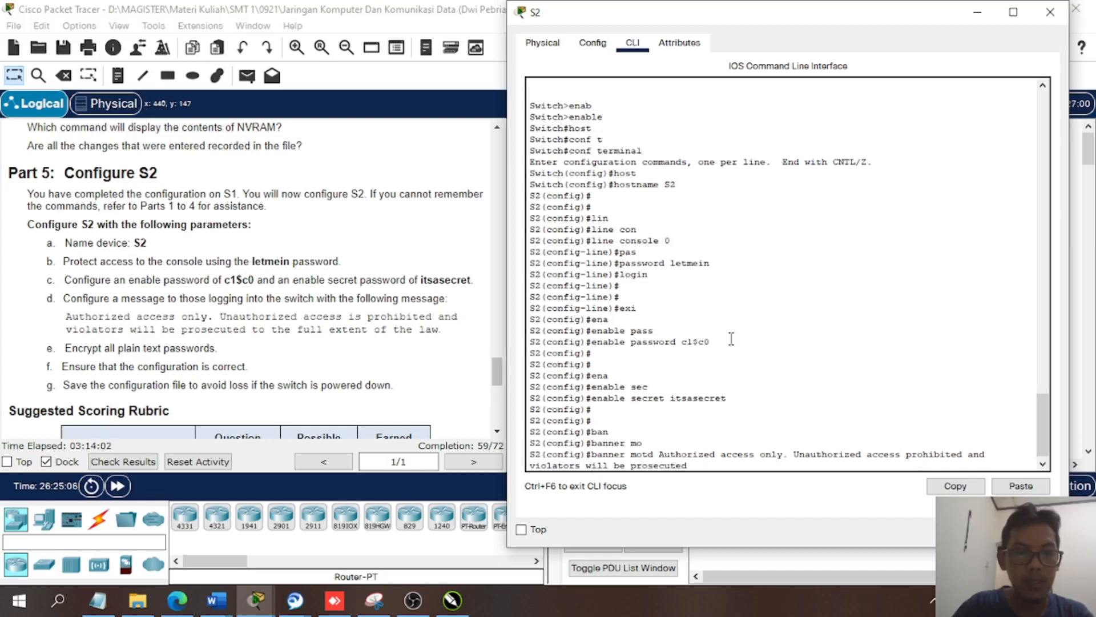
{"action": "type", "text": " to th"}
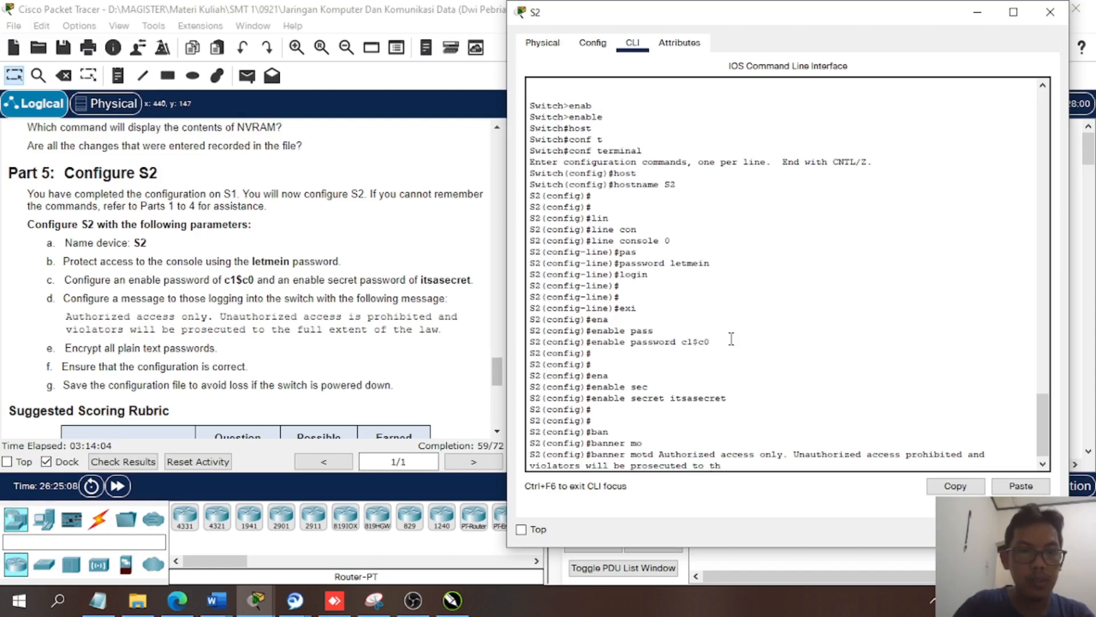
{"action": "type", "text": "e extent"}
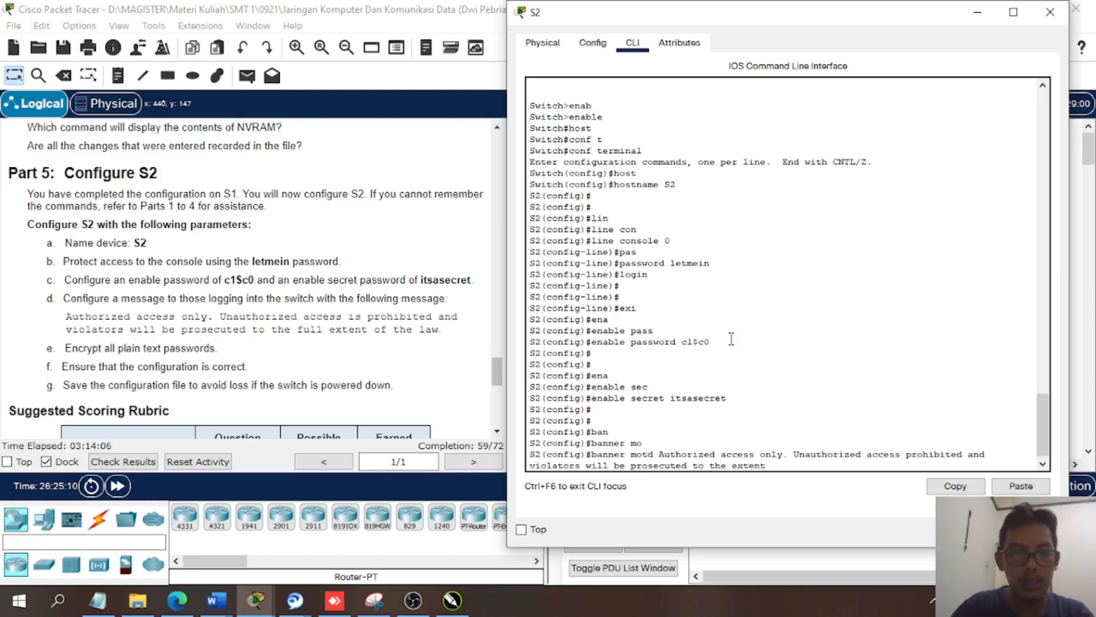
{"action": "type", "text": " of la"}
{"action": "key", "text": "BackSpace"}
{"action": "key", "text": "BackSpace"}
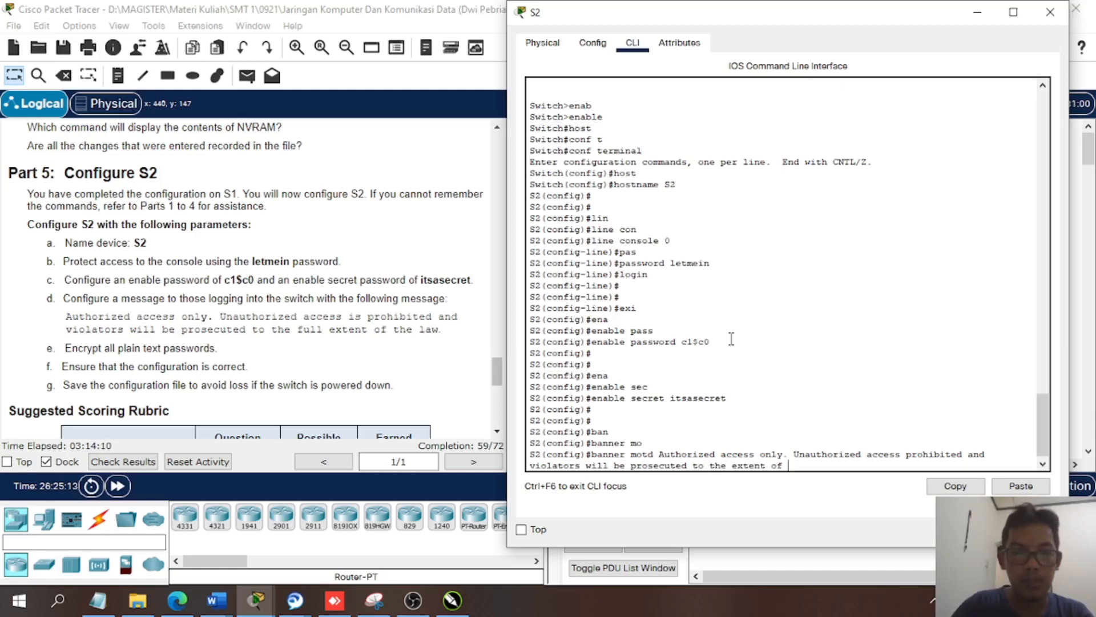
{"action": "type", "text": "the law"}
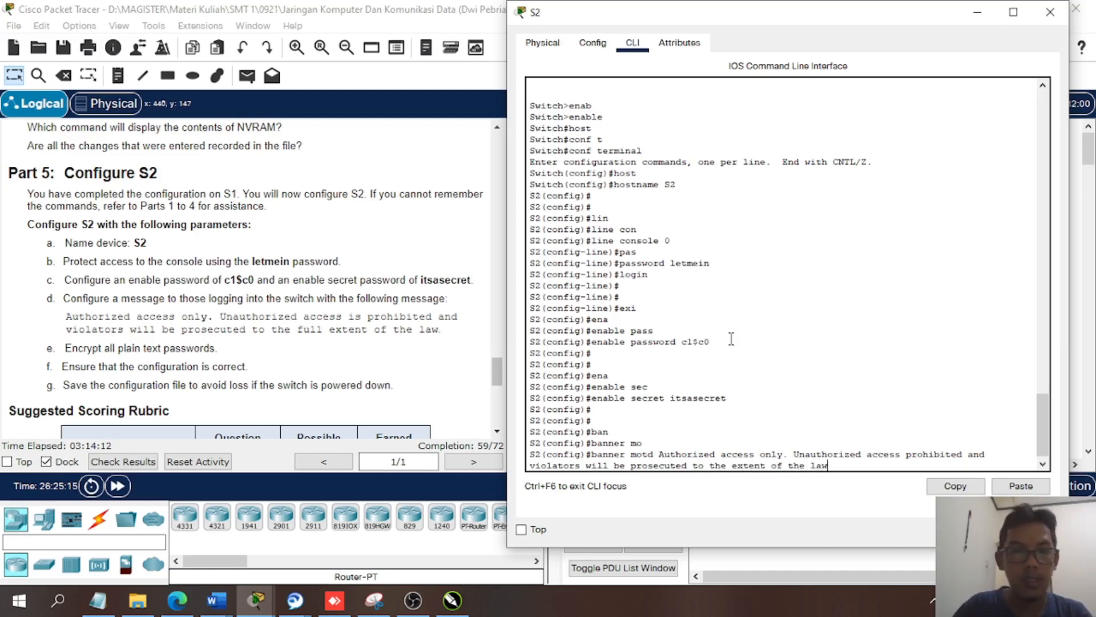
{"action": "type", "text": "."}
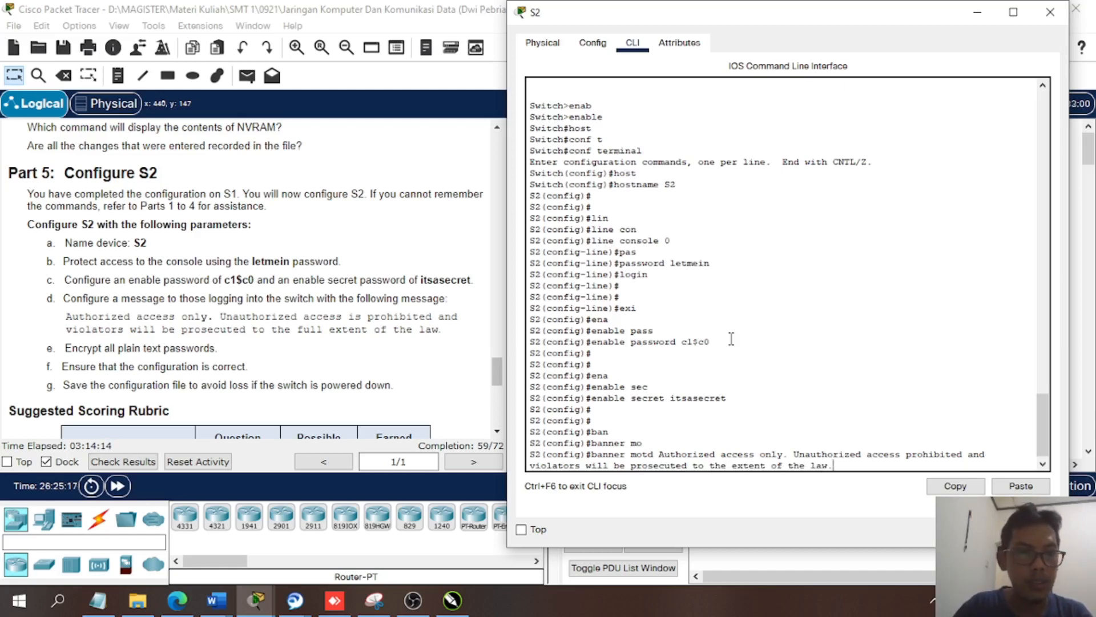
{"action": "key", "text": "Return"}
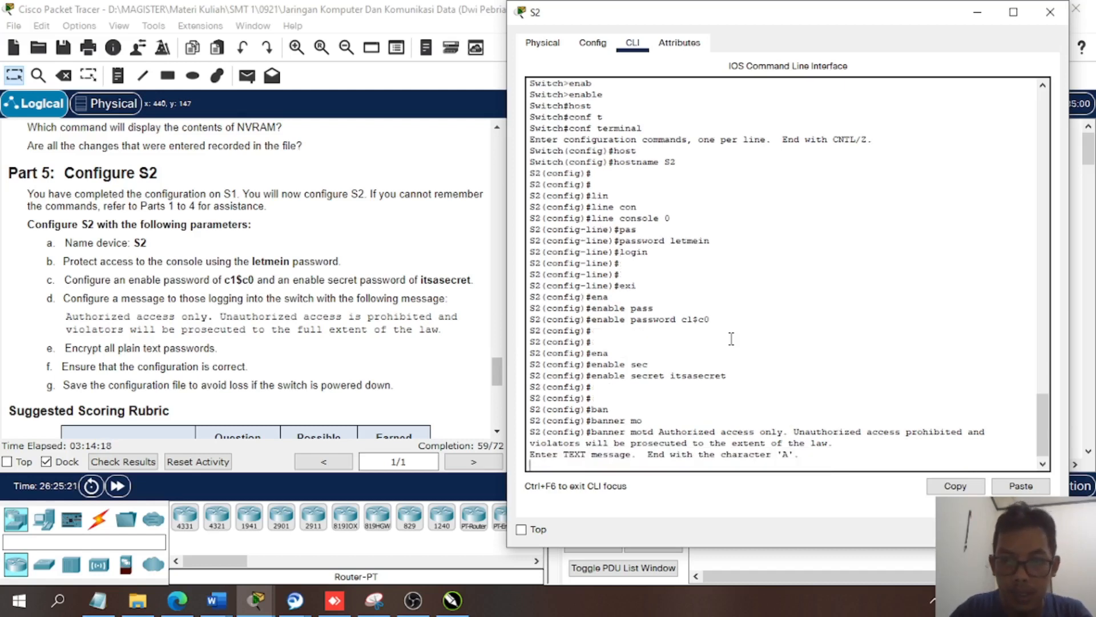
- Recall the full banner motd command from the history and submit it as the message text to end S2's banner entry
{"action": "type", "text": "banner motd Authorized access only. Unauthorized access prohibited and violators will be prosecuted to the extent of the law."}
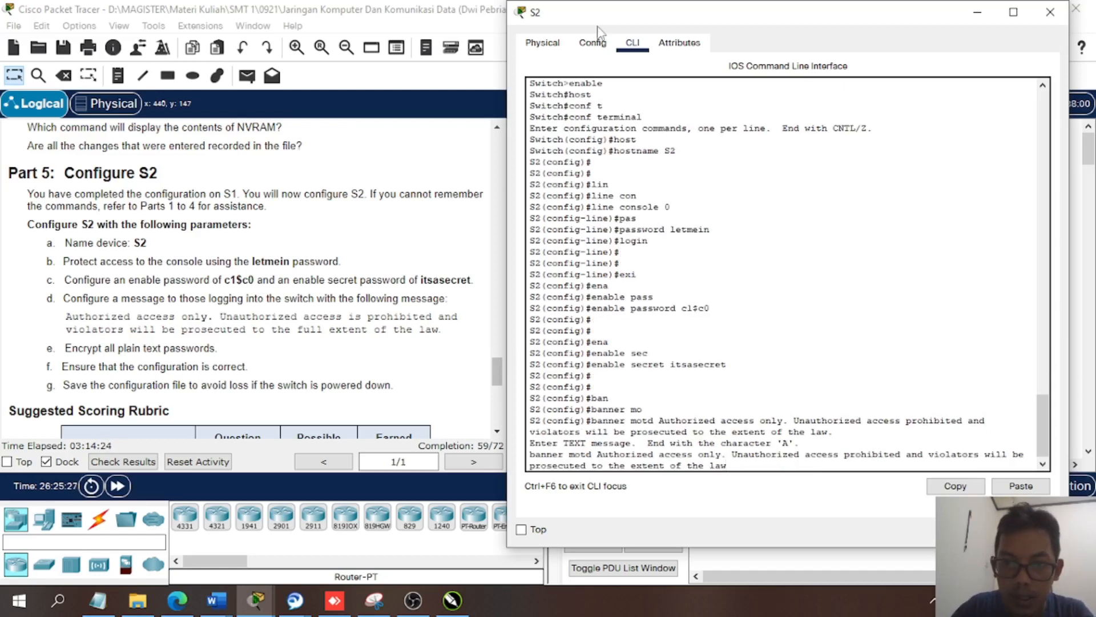
{"action": "key", "text": "Up"}
{"action": "key", "text": "Up"}
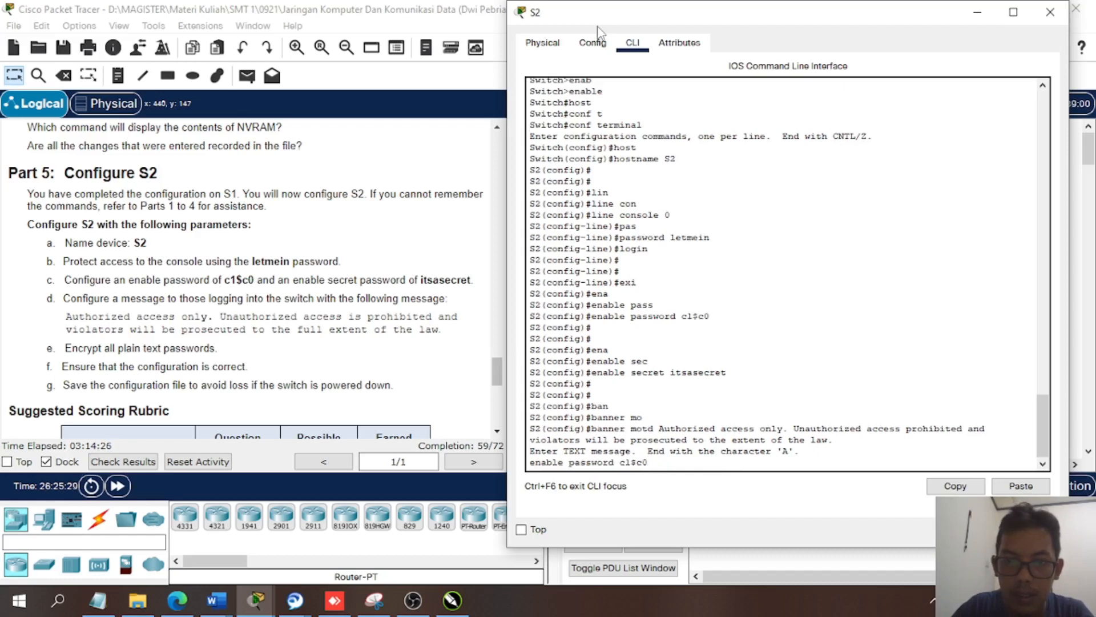
{"action": "key", "text": "Down"}
{"action": "key", "text": "Down"}
{"action": "key", "text": "Down"}
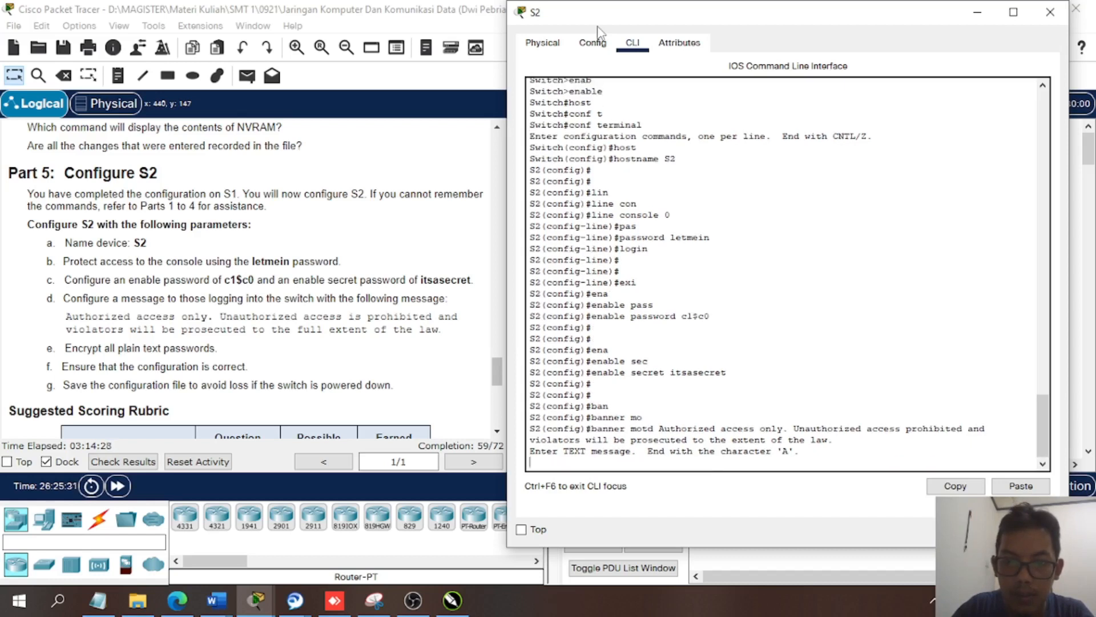
{"action": "key", "text": "Up"}
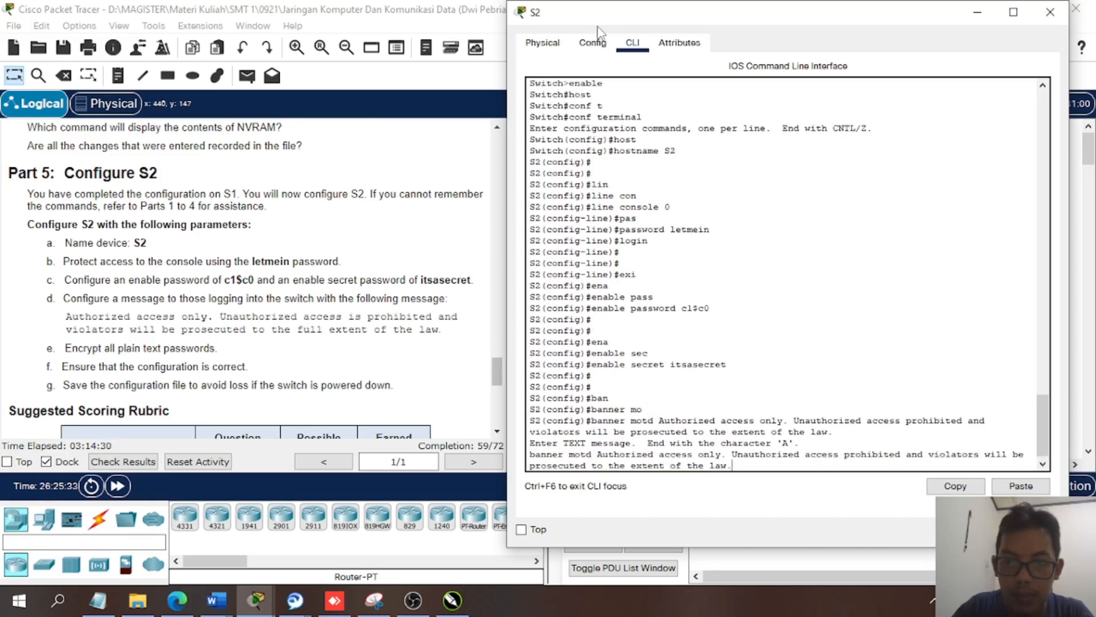
{"action": "key", "text": "Up"}
{"action": "key", "text": "Down"}
{"action": "key", "text": "Left"}
{"action": "key", "text": "Left"}
{"action": "key", "text": "Left"}
{"action": "key", "text": "Left"}
{"action": "key", "text": "Left"}
{"action": "key", "text": "Left"}
{"action": "key", "text": "Left"}
{"action": "key", "text": "Left"}
{"action": "key", "text": "Left"}
{"action": "key", "text": "Left"}
{"action": "key", "text": "Left"}
{"action": "key", "text": "Left"}
{"action": "key", "text": "Left"}
{"action": "key", "text": "Left"}
{"action": "key", "text": "Left"}
{"action": "key", "text": "Left"}
{"action": "key", "text": "Left"}
{"action": "key", "text": "Left"}
{"action": "key", "text": "Left"}
{"action": "key", "text": "Left"}
{"action": "key", "text": "Left"}
{"action": "key", "text": "Left"}
{"action": "key", "text": "Left"}
{"action": "key", "text": "Left"}
{"action": "key", "text": "Left"}
{"action": "key", "text": "Left"}
{"action": "key", "text": "Left"}
{"action": "key", "text": "Left"}
{"action": "key", "text": "Left"}
{"action": "key", "text": "Left"}
{"action": "key", "text": "Left"}
{"action": "key", "text": "Left"}
{"action": "key", "text": "Left"}
{"action": "key", "text": "Left"}
{"action": "key", "text": "Left"}
{"action": "key", "text": "Left"}
{"action": "key", "text": "Left"}
{"action": "key", "text": "Left"}
{"action": "key", "text": "Left"}
{"action": "key", "text": "Left"}
{"action": "key", "text": "Down"}
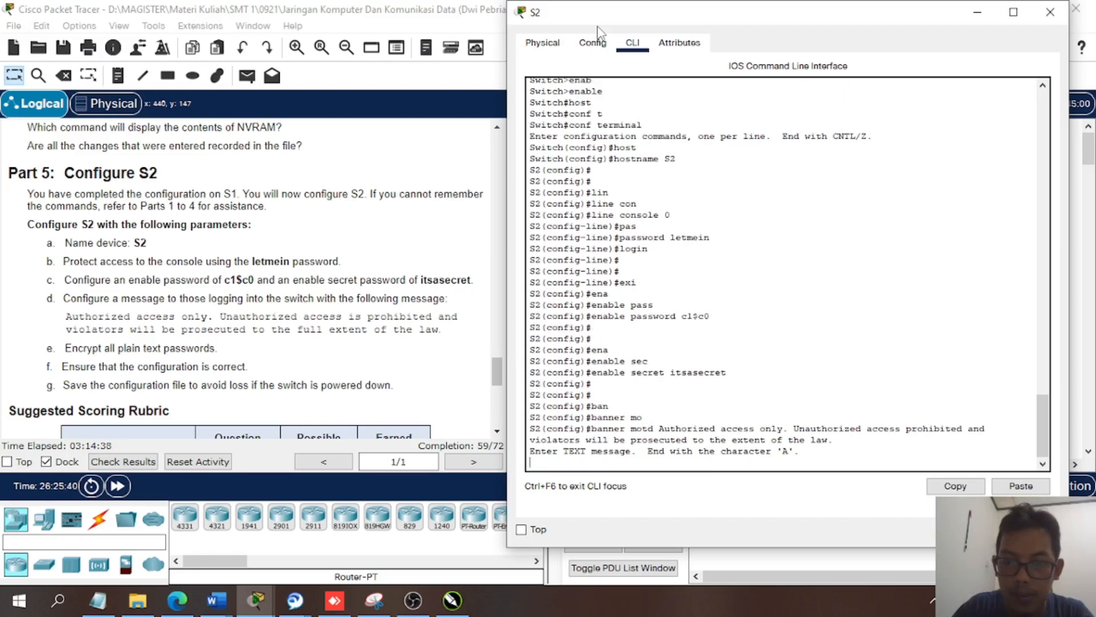
{"action": "key", "text": "Up"}
{"action": "key", "text": "Up"}
{"action": "key", "text": "Up"}
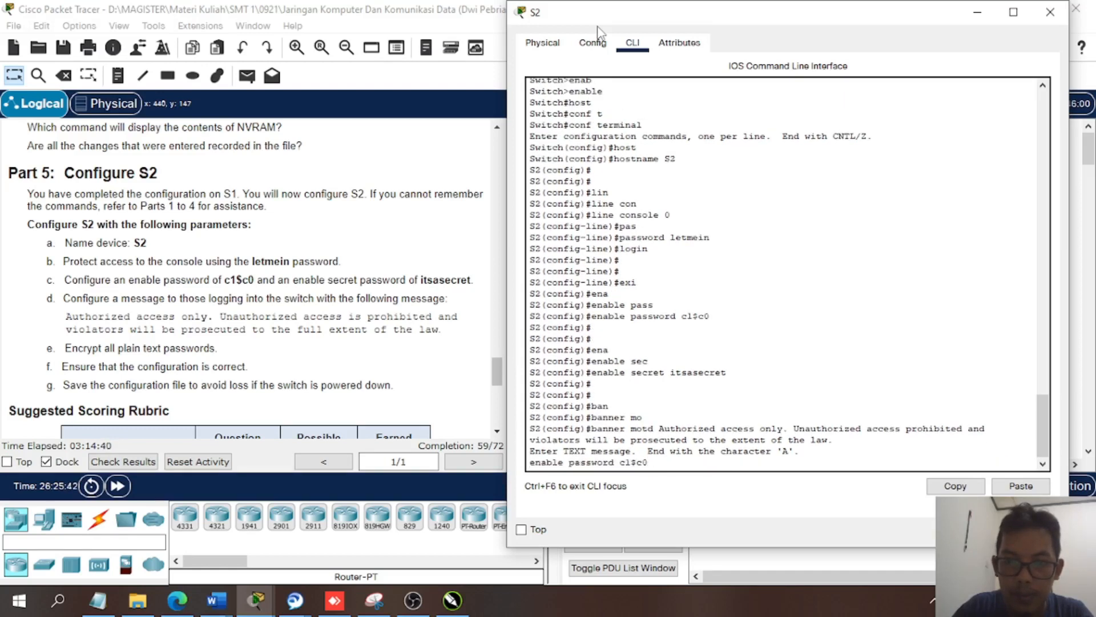
{"action": "key", "text": "Up"}
{"action": "key", "text": "Up"}
{"action": "key", "text": "Up"}
{"action": "key", "text": "Up"}
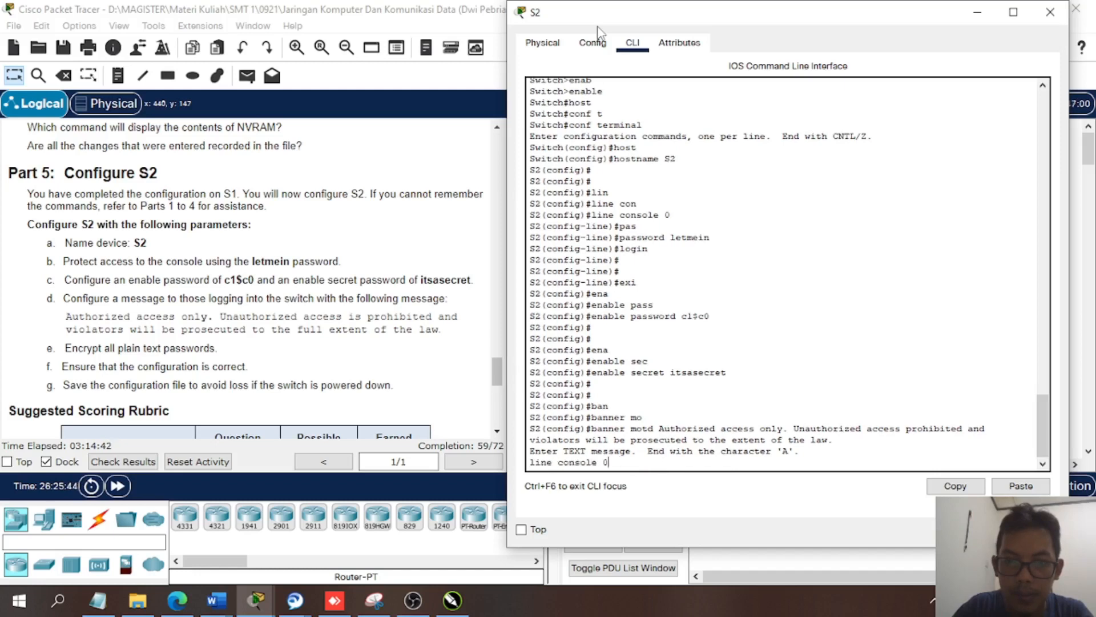
{"action": "key", "text": "Down"}
{"action": "key", "text": "Down"}
{"action": "key", "text": "Down"}
{"action": "key", "text": "Down"}
{"action": "key", "text": "Down"}
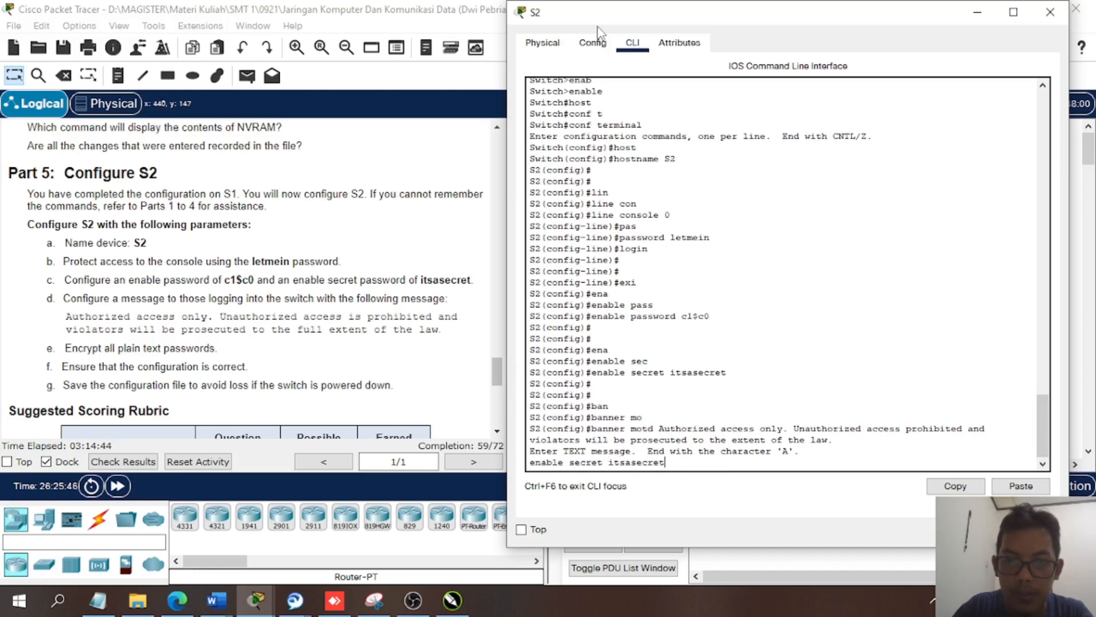
{"action": "key", "text": "Down"}
{"action": "key", "text": "Return"}
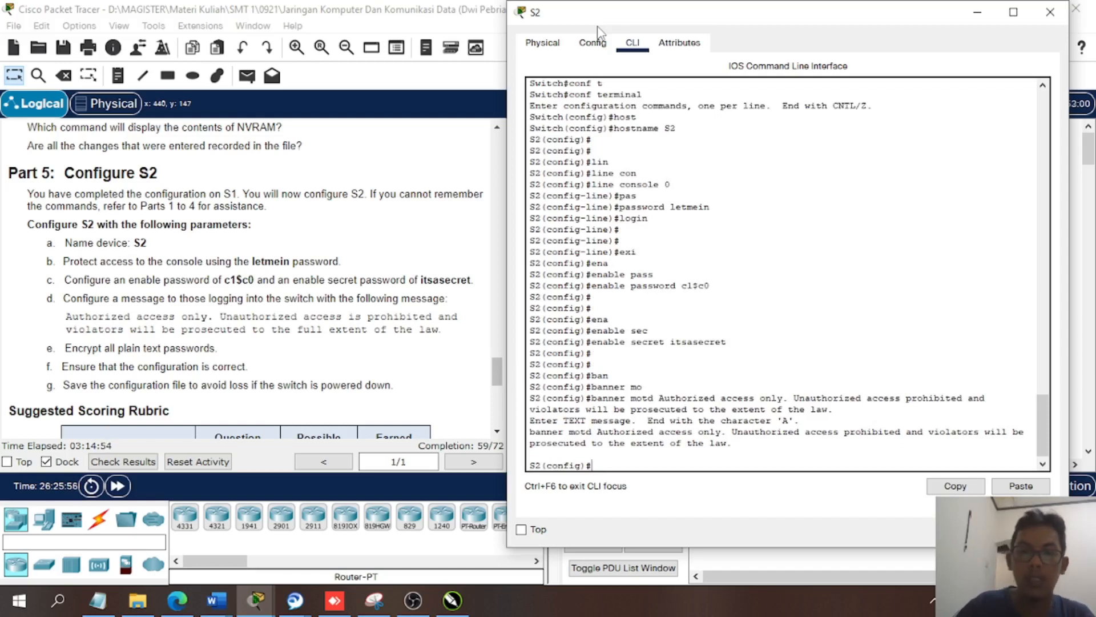
- Exit S2's global configuration mode, end the console session, and start a new one to reach the login prompt
{"action": "key", "text": "Return"}
{"action": "key", "text": "Return"}
{"action": "type", "text": "exi"}
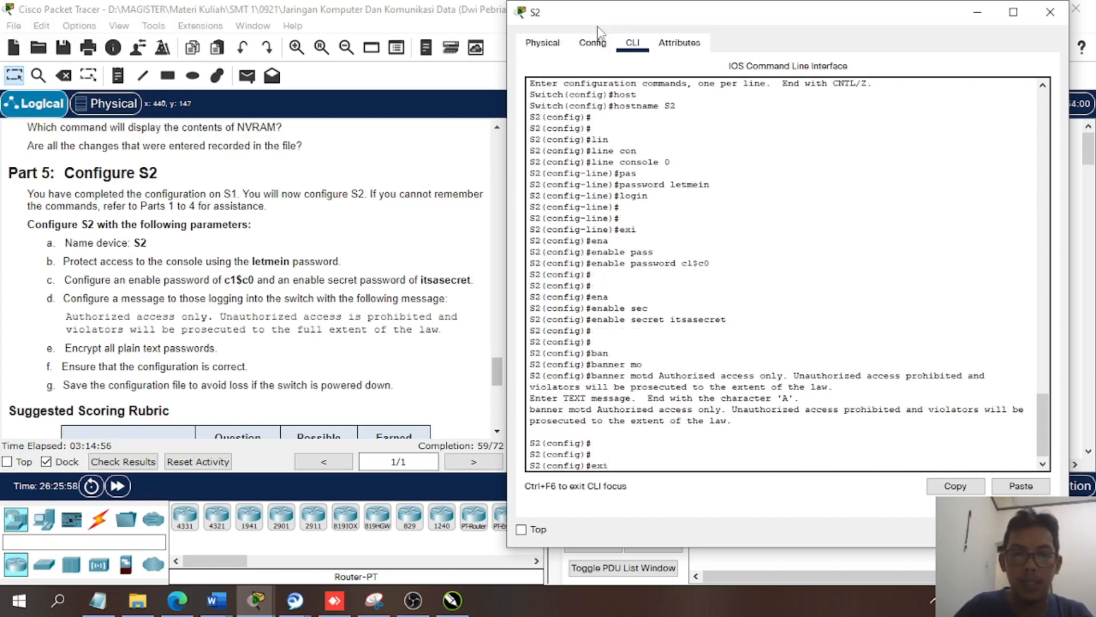
{"action": "key", "text": "Return"}
{"action": "type", "text": "exi"}
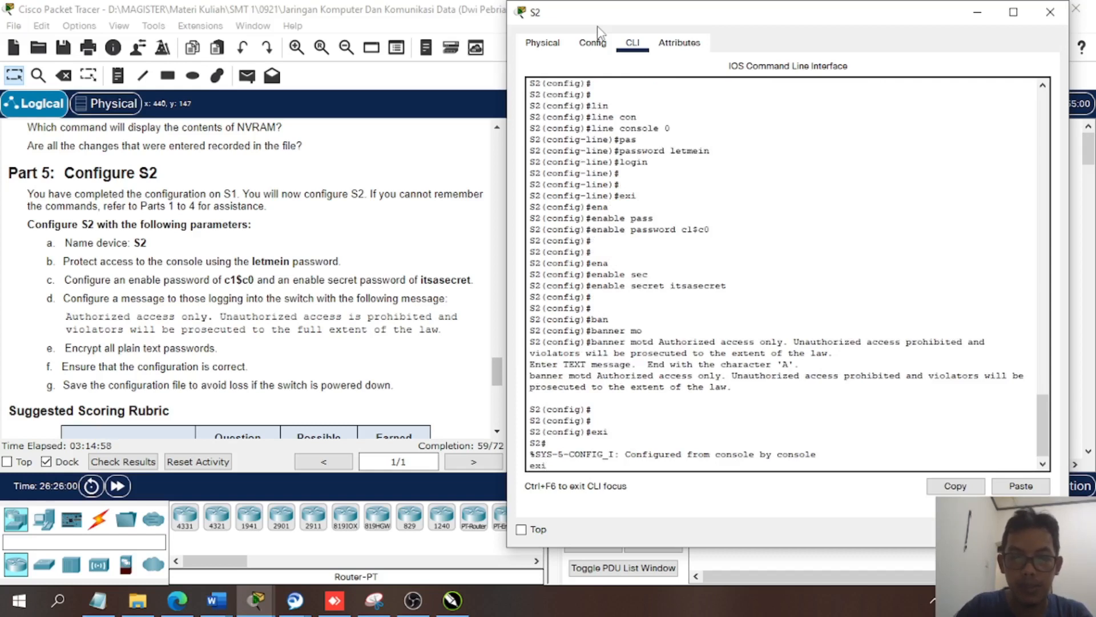
{"action": "key", "text": "Return"}
{"action": "key", "text": "Return"}
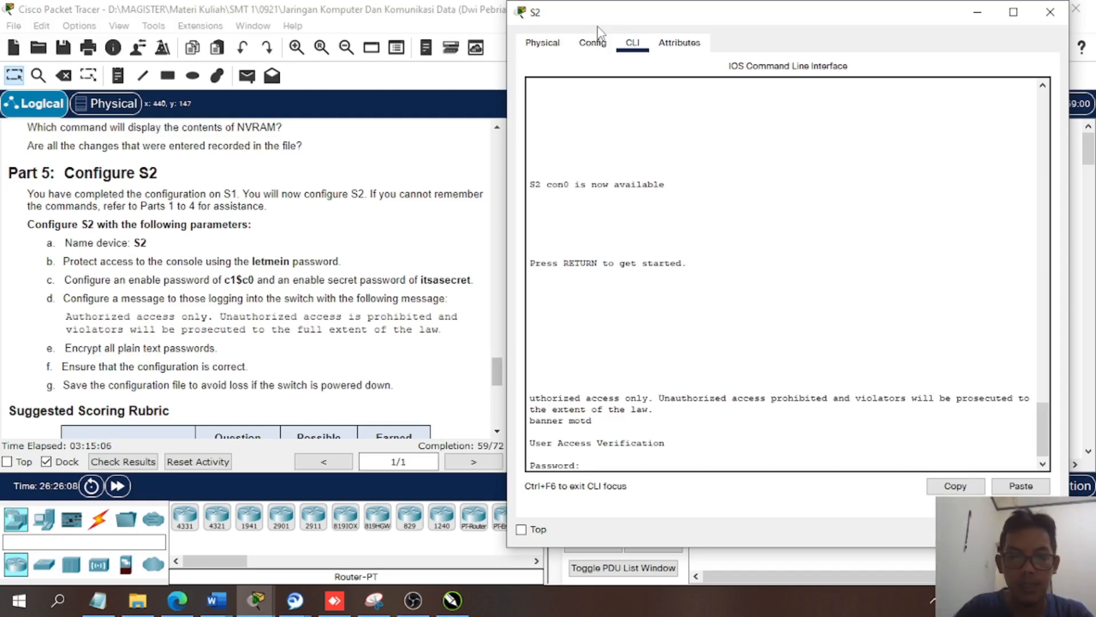
- Log in to S2 with the console password and enter privileged EXEC mode with the enable secret password
{"action": "key", "text": "Return"}
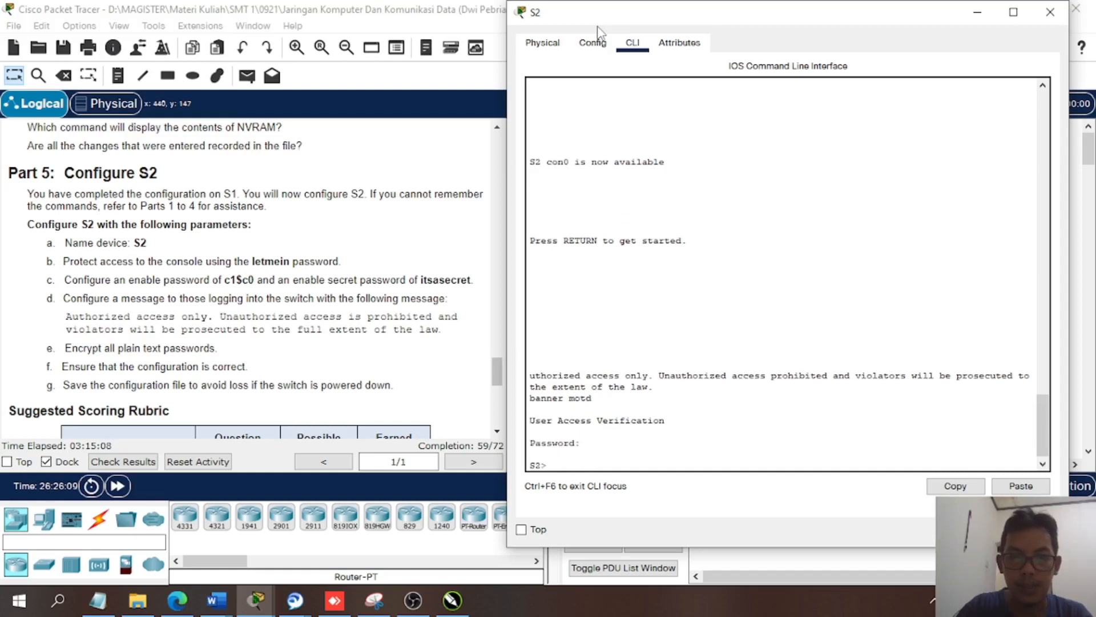
{"action": "type", "text": "ena"}
{"action": "key", "text": "Return"}
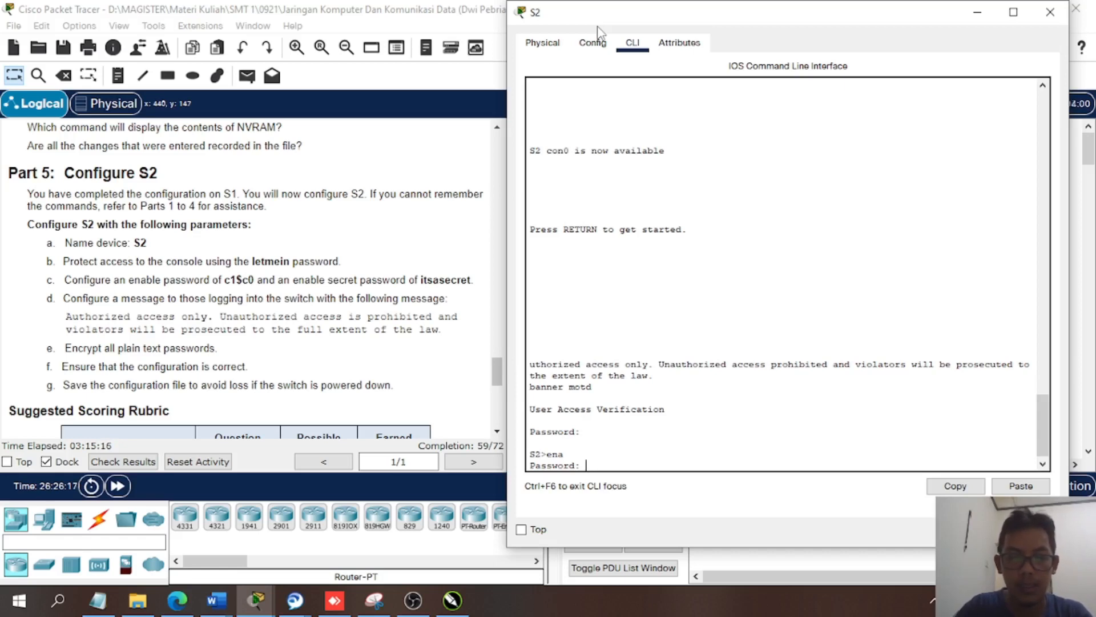
{"action": "key", "text": "Return"}
{"action": "key", "text": "Return"}
{"action": "key", "text": "Return"}
{"action": "key", "text": "Return"}
- Display S2's running configuration with sh run to check the hostname, password and banner settings
{"action": "type", "text": "s"}
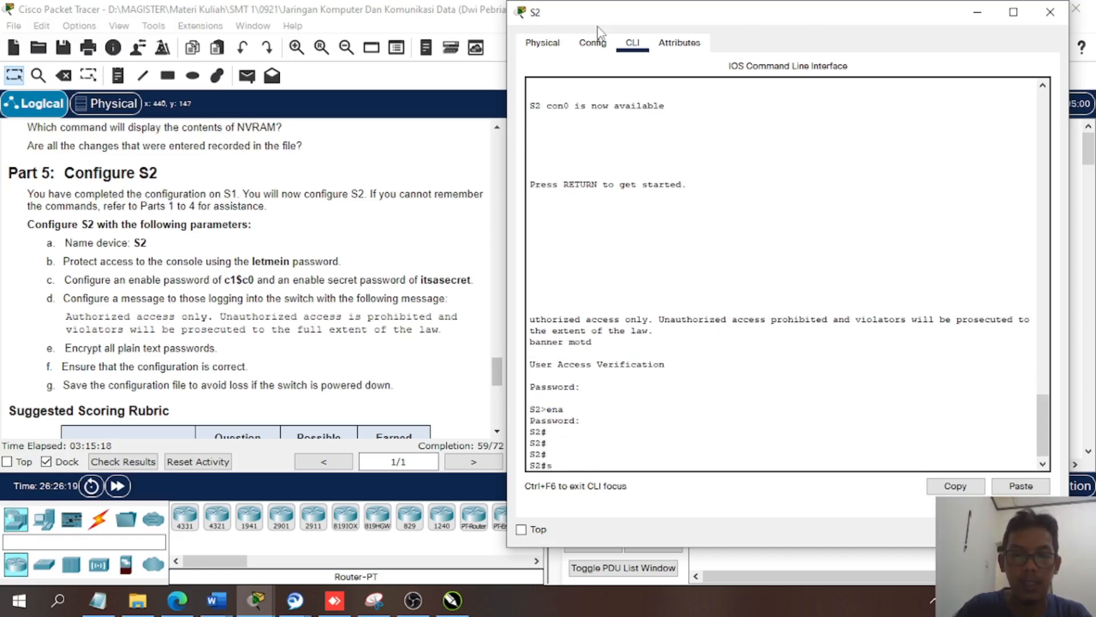
{"action": "type", "text": "h "}
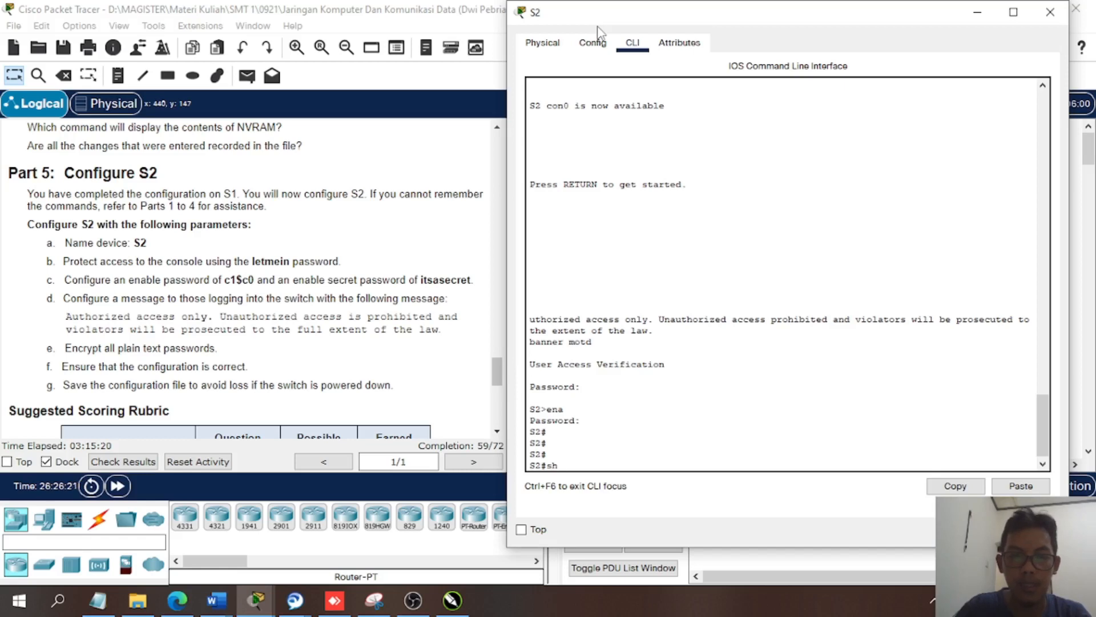
{"action": "type", "text": "run"}
{"action": "key", "text": "Return"}
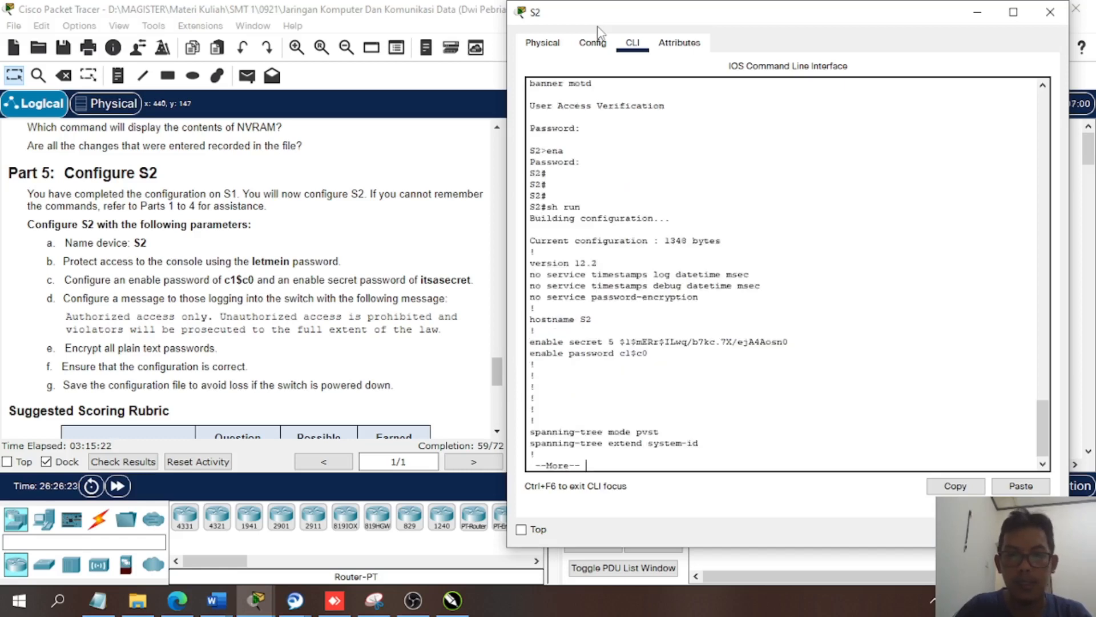
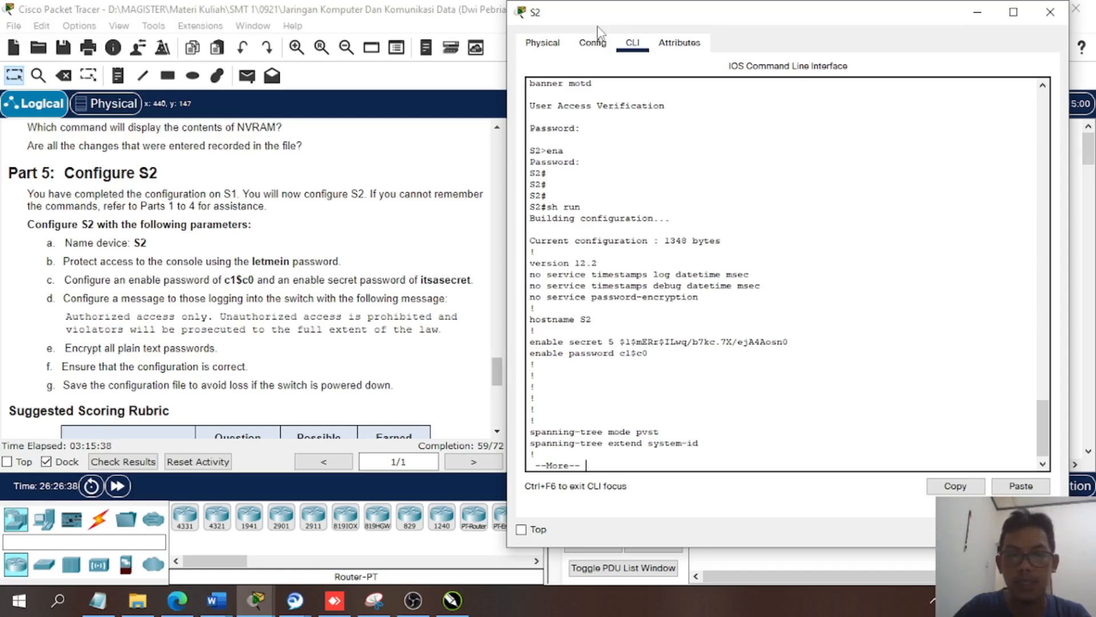
- Advance a few lines through S2's running configuration, leave the listing, and enter global configuration mode with conf t
{"action": "key", "text": "Return"}
{"action": "key", "text": "Return"}
{"action": "key", "text": "Return"}
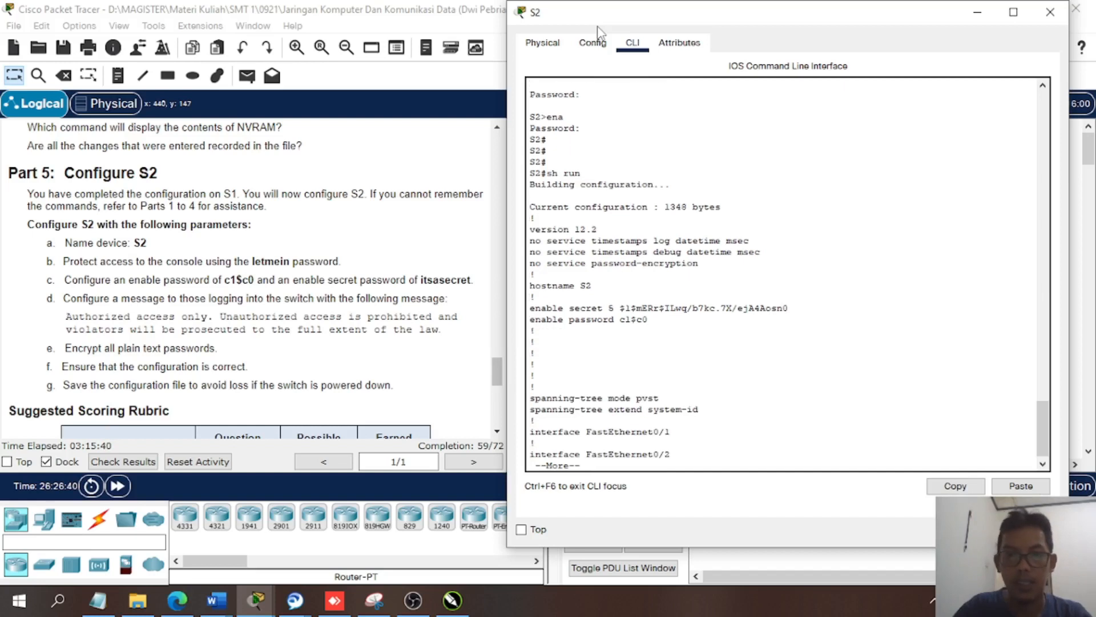
{"action": "key", "text": "q"}
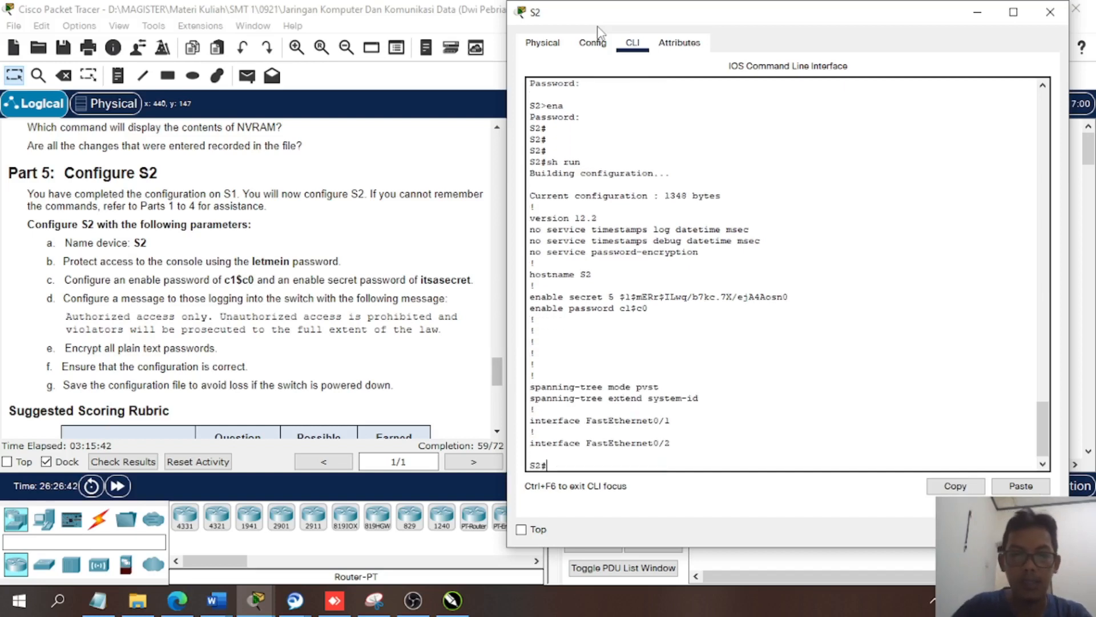
{"action": "type", "text": "conf t"}
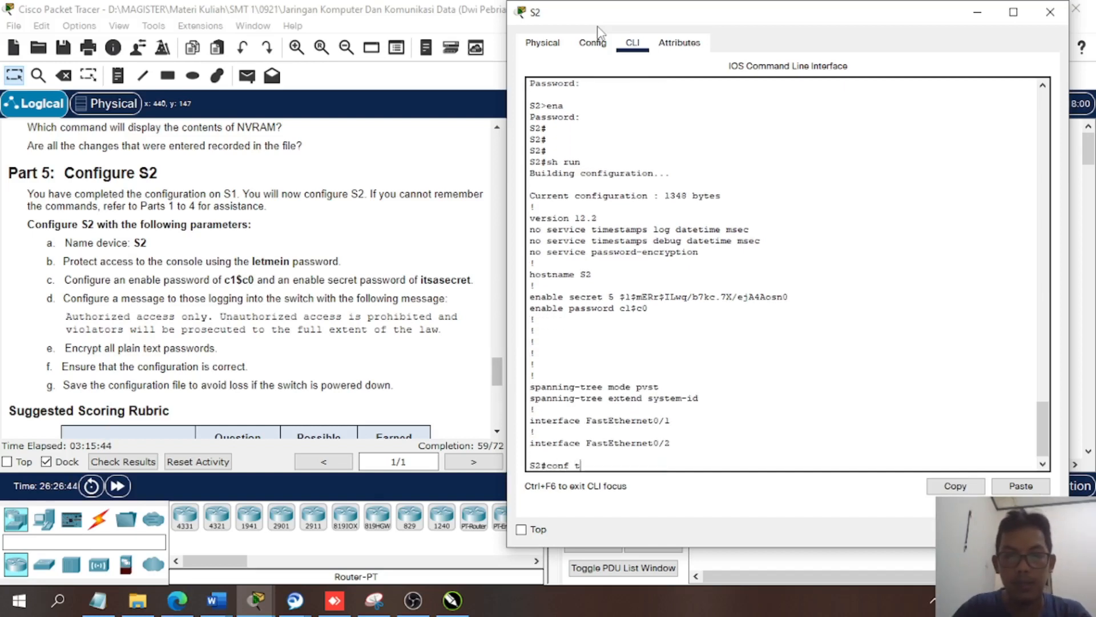
{"action": "key", "text": "Return"}
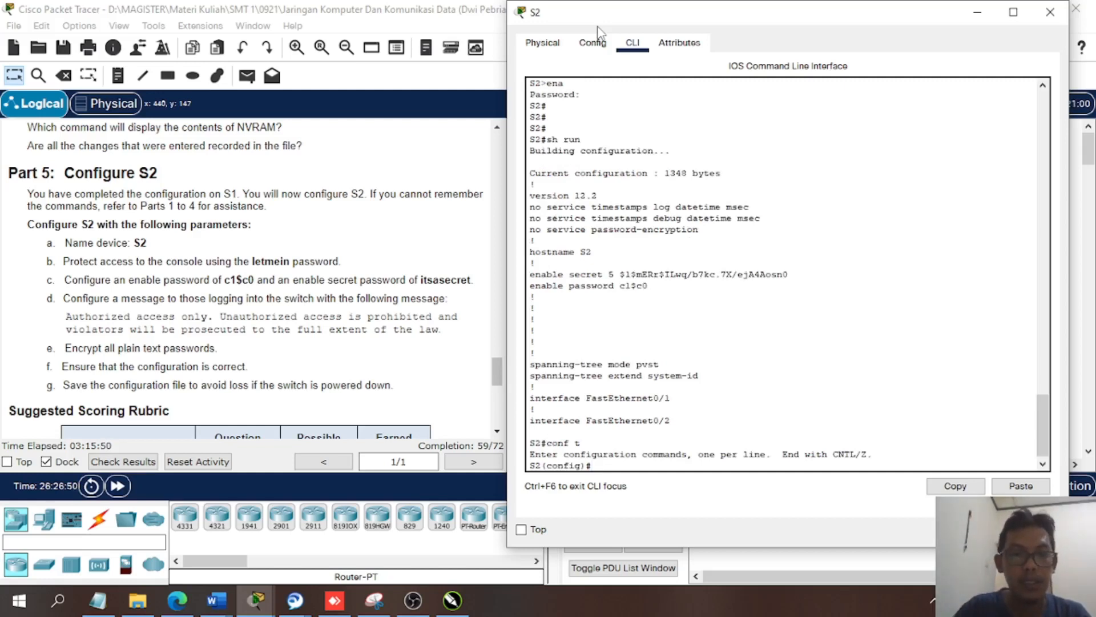
{"action": "type", "text": "enc"}
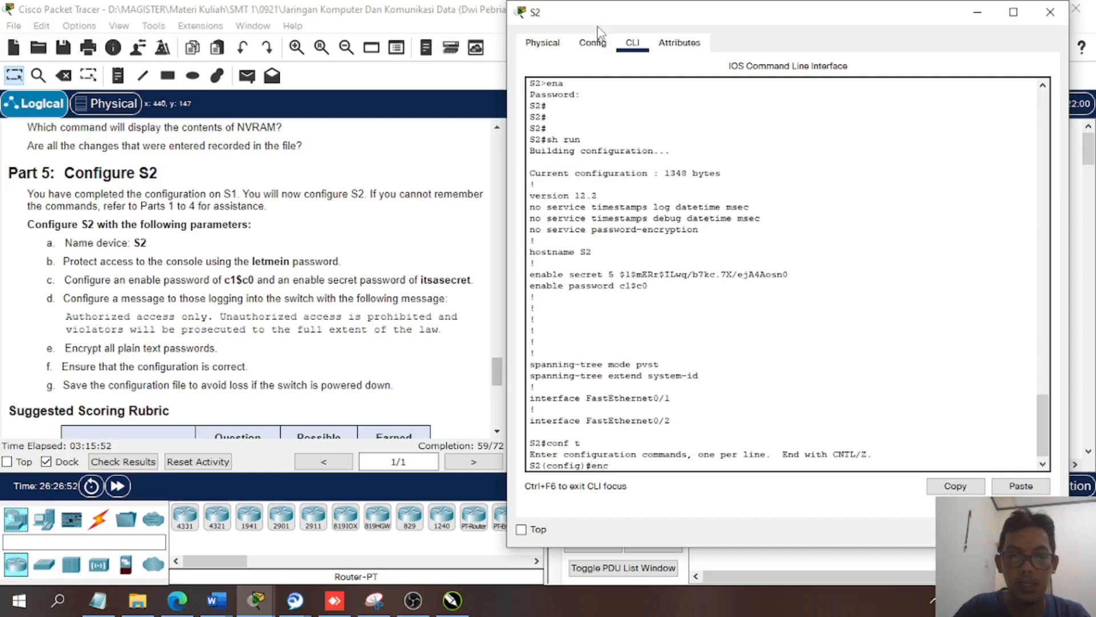
{"action": "key", "text": "BackSpace"}
{"action": "key", "text": "Tab"}
{"action": "type", "text": "c"}
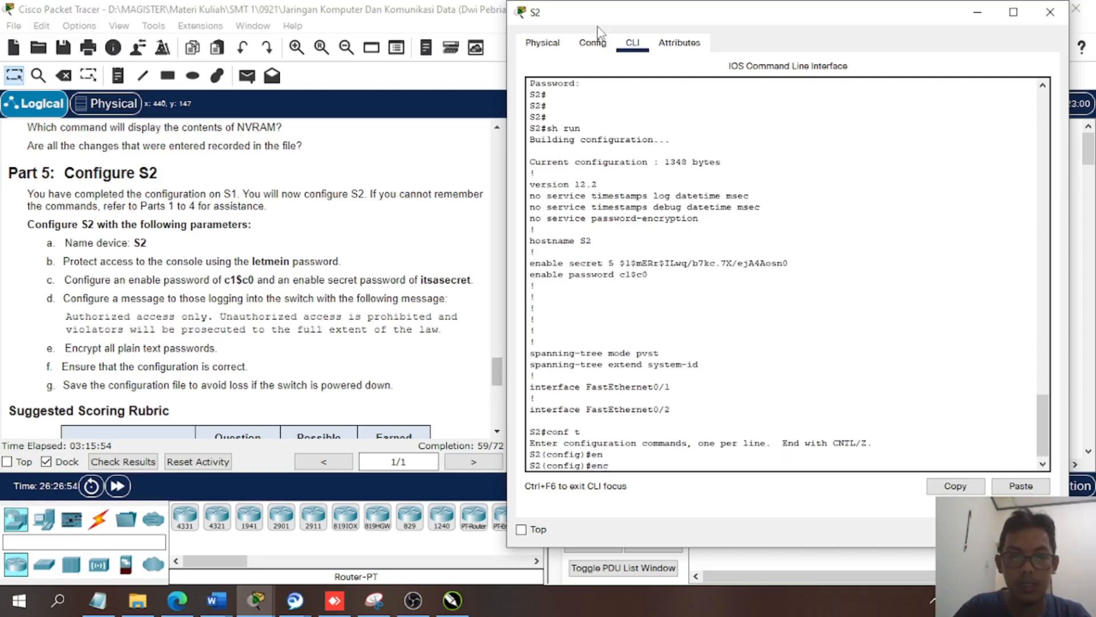
{"action": "key", "text": "Tab"}
{"action": "key", "text": "BackSpace"}
{"action": "key", "text": "BackSpace"}
{"action": "key", "text": "BackSpace"}
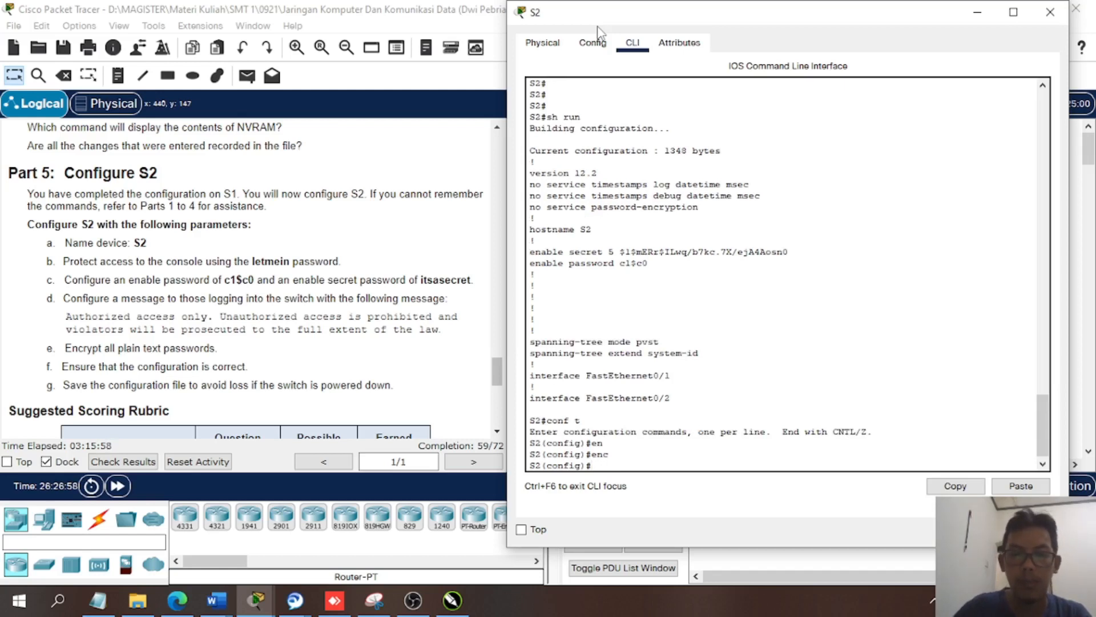
{"action": "type", "text": "pas"}
{"action": "key", "text": "Tab"}
{"action": "key", "text": "BackSpace"}
{"action": "key", "text": "BackSpace"}
{"action": "key", "text": "BackSpace"}
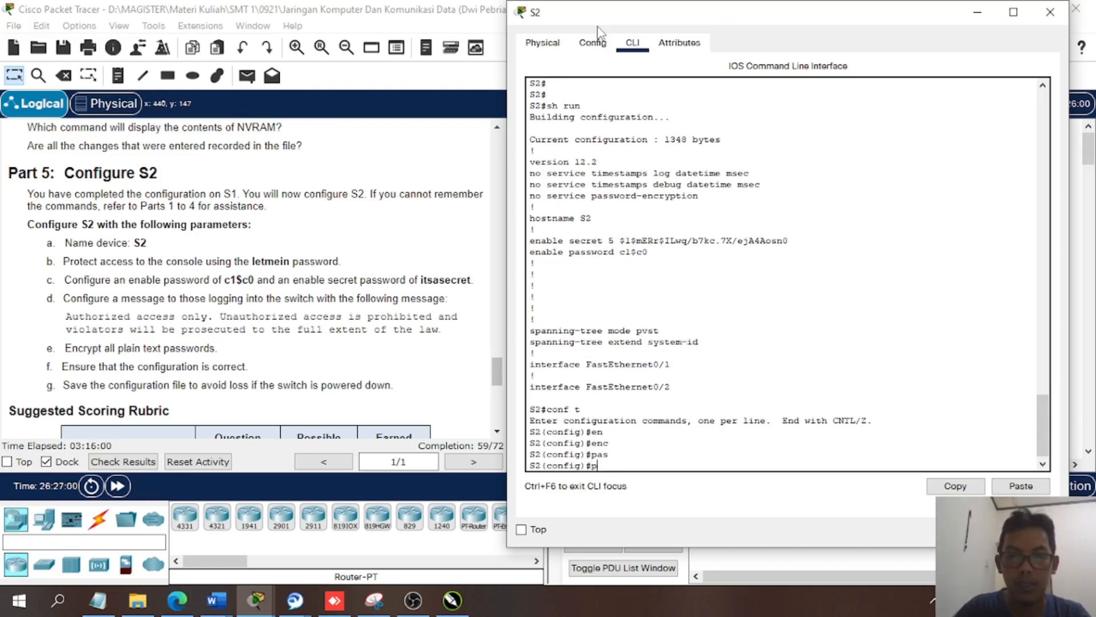
{"action": "type", "text": "pass"}
{"action": "key", "text": "Tab"}
{"action": "key", "text": "BackSpace"}
{"action": "key", "text": "BackSpace"}
{"action": "key", "text": "BackSpace"}
{"action": "key", "text": "BackSpace"}
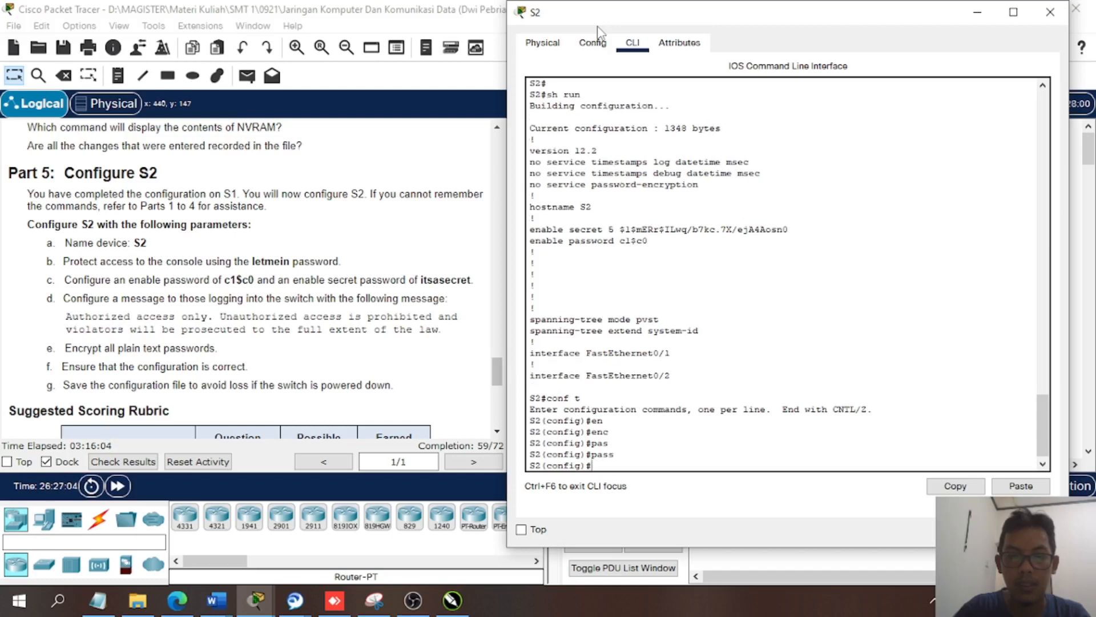
- Look up the options of the service command and encrypt S2's plain text passwords with service password-encryption
{"action": "type", "text": "serv"}
{"action": "key", "text": "Tab"}
{"action": "type", "text": "en"}
{"action": "key", "text": "Tab"}
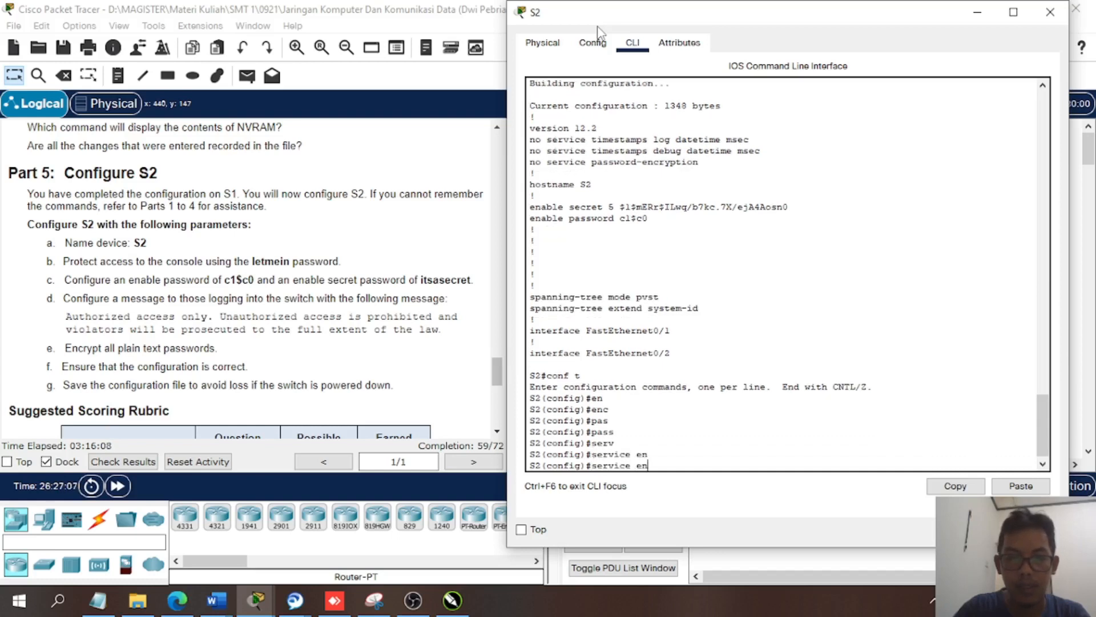
{"action": "key", "text": "BackSpace"}
{"action": "key", "text": "BackSpace"}
{"action": "type", "text": "?"}
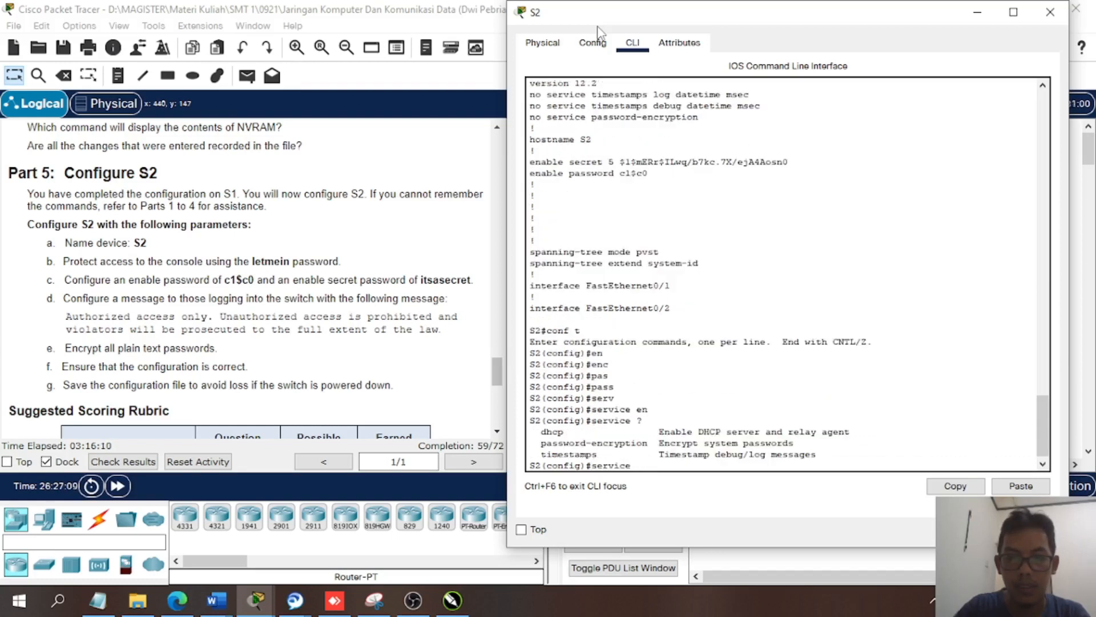
{"action": "type", "text": "pass"}
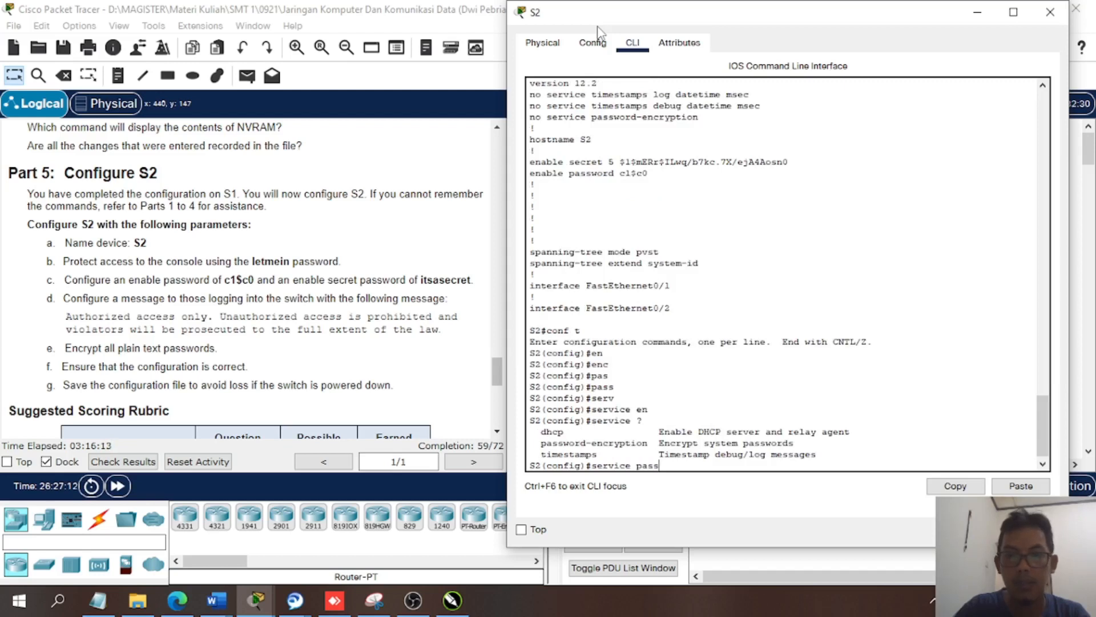
{"action": "key", "text": "Tab"}
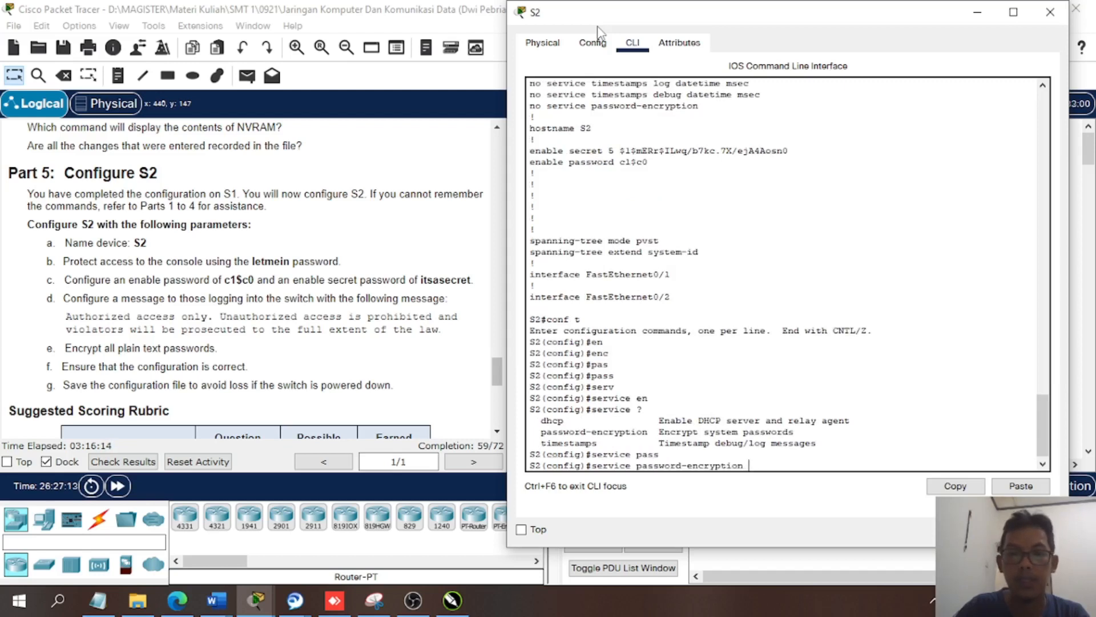
{"action": "key", "text": "Return"}
{"action": "key", "text": "Return"}
{"action": "key", "text": "Return"}
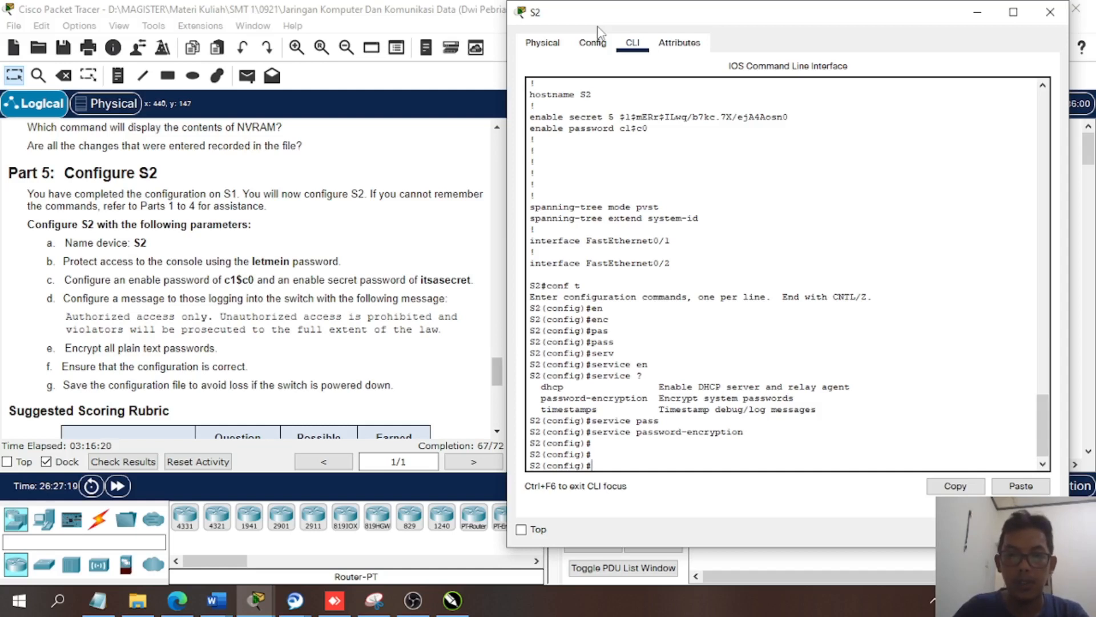
- List the service command's options once more with service ? and discard the unfinished command
{"action": "type", "text": "se"}
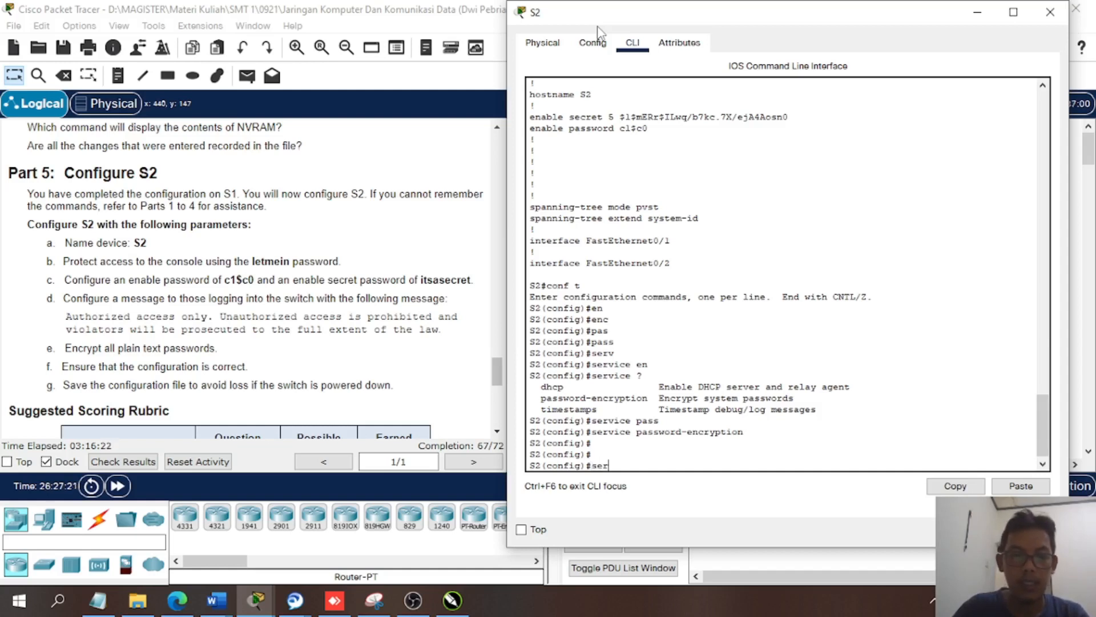
{"action": "type", "text": "rvi"}
{"action": "key", "text": "Tab"}
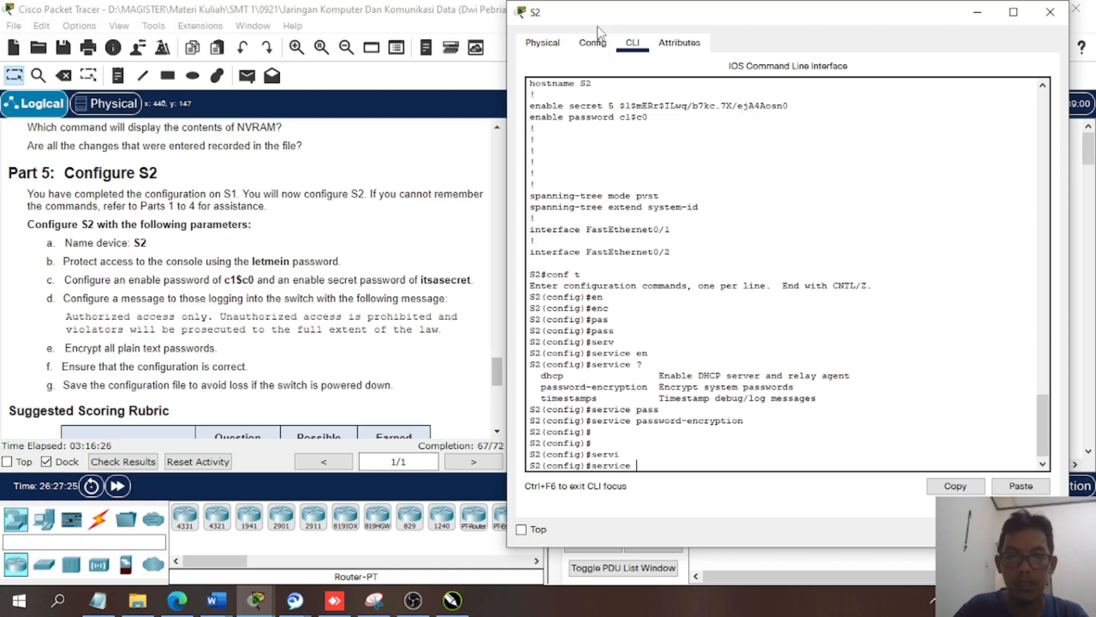
{"action": "type", "text": "?"}
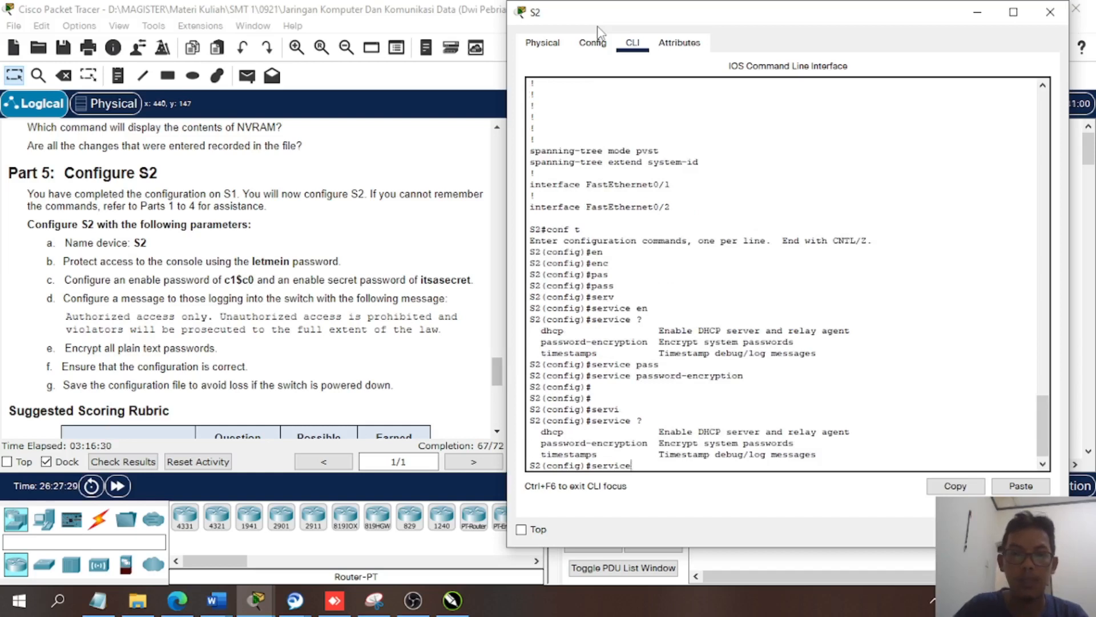
{"action": "key", "text": "BackSpace"}
{"action": "key", "text": "BackSpace"}
{"action": "key", "text": "BackSpace"}
{"action": "key", "text": "BackSpace"}
{"action": "key", "text": "BackSpace"}
{"action": "key", "text": "BackSpace"}
{"action": "key", "text": "BackSpace"}
{"action": "key", "text": "BackSpace"}
{"action": "key", "text": "Return"}
{"action": "key", "text": "Return"}
{"action": "key", "text": "Return"}
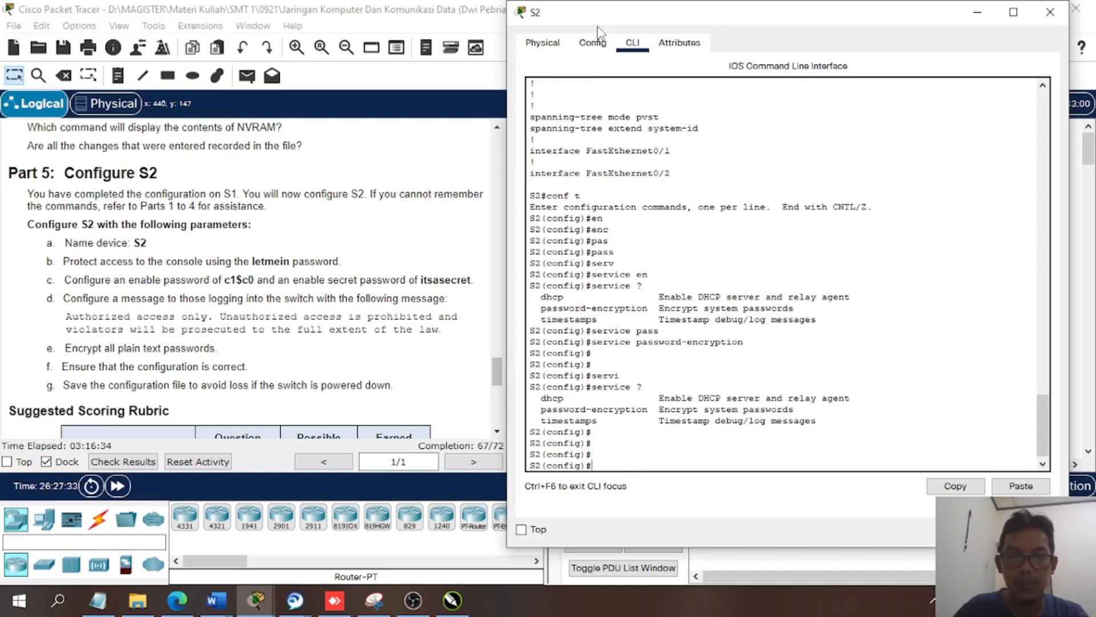
- Return to privileged EXEC mode and page through S2's running configuration with sh run to check the password encryption
{"action": "type", "text": "exi"}
{"action": "key", "text": "Return"}
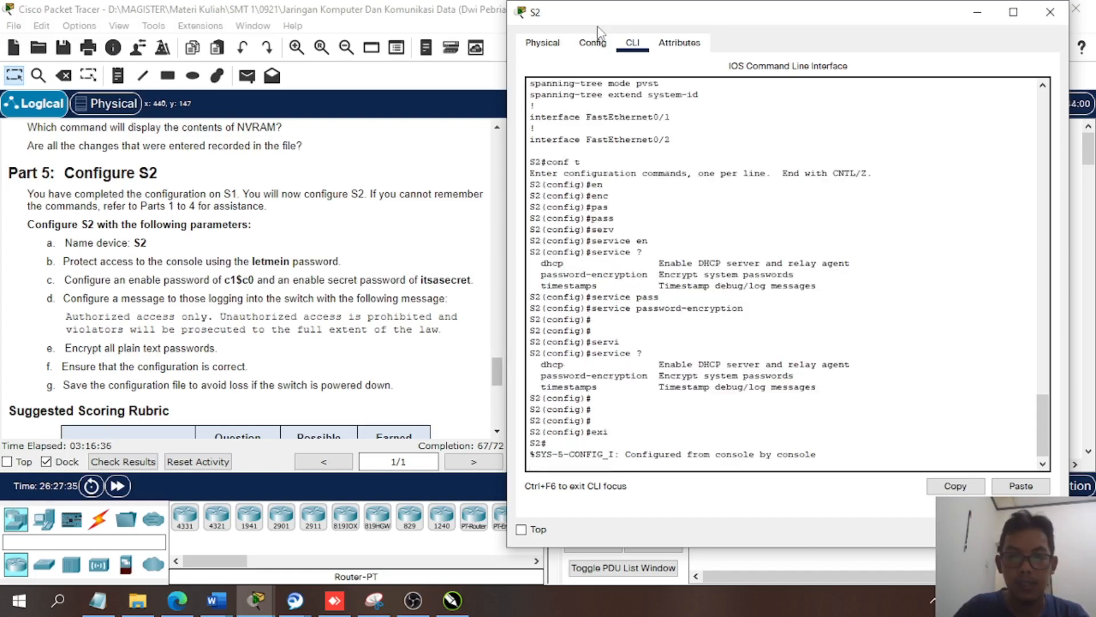
{"action": "type", "text": "sh run"}
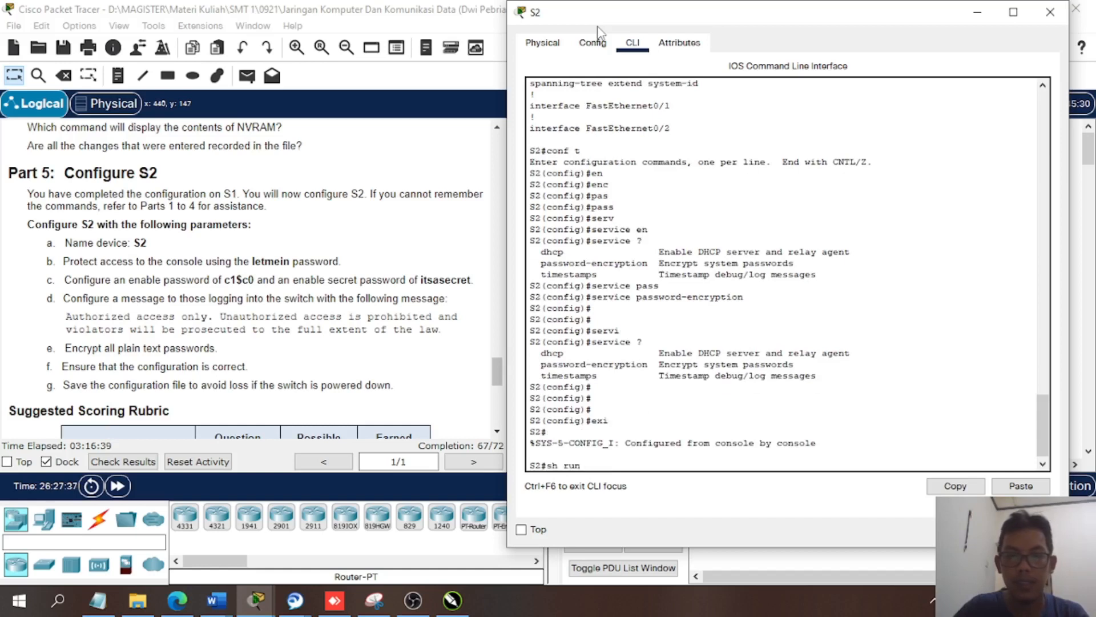
{"action": "key", "text": "Return"}
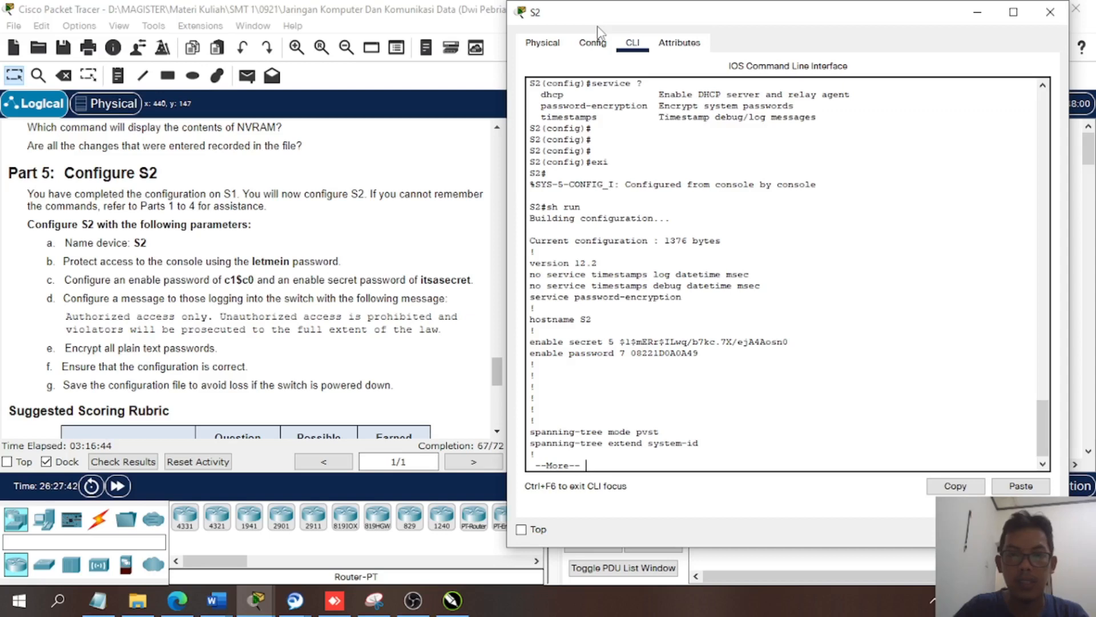
{"action": "key", "text": "space"}
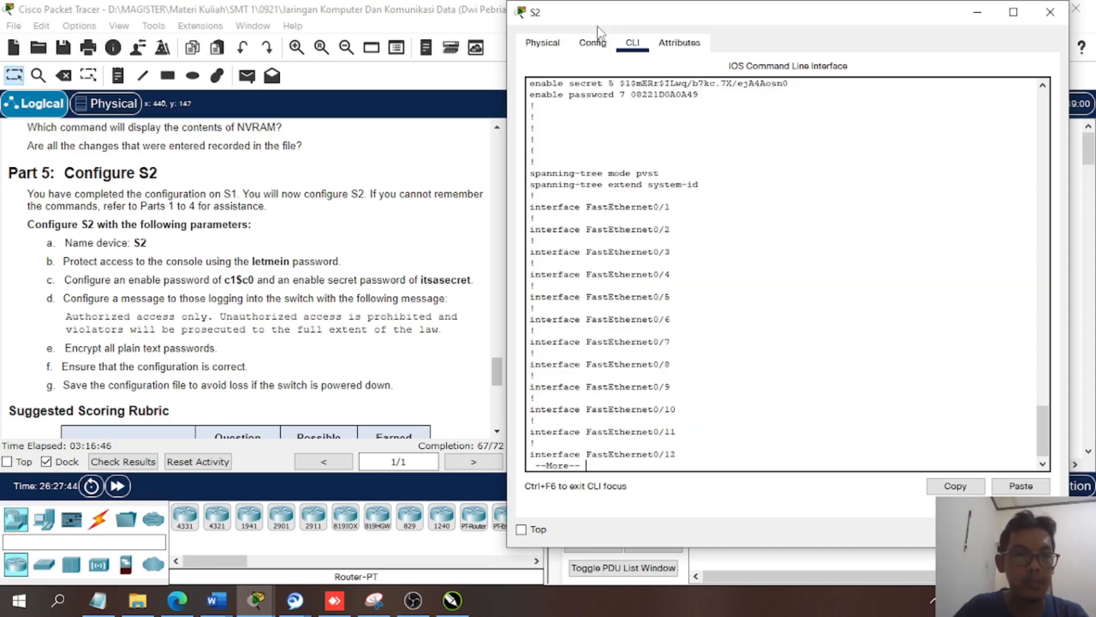
{"action": "key", "text": "space"}
{"action": "key", "text": "Return"}
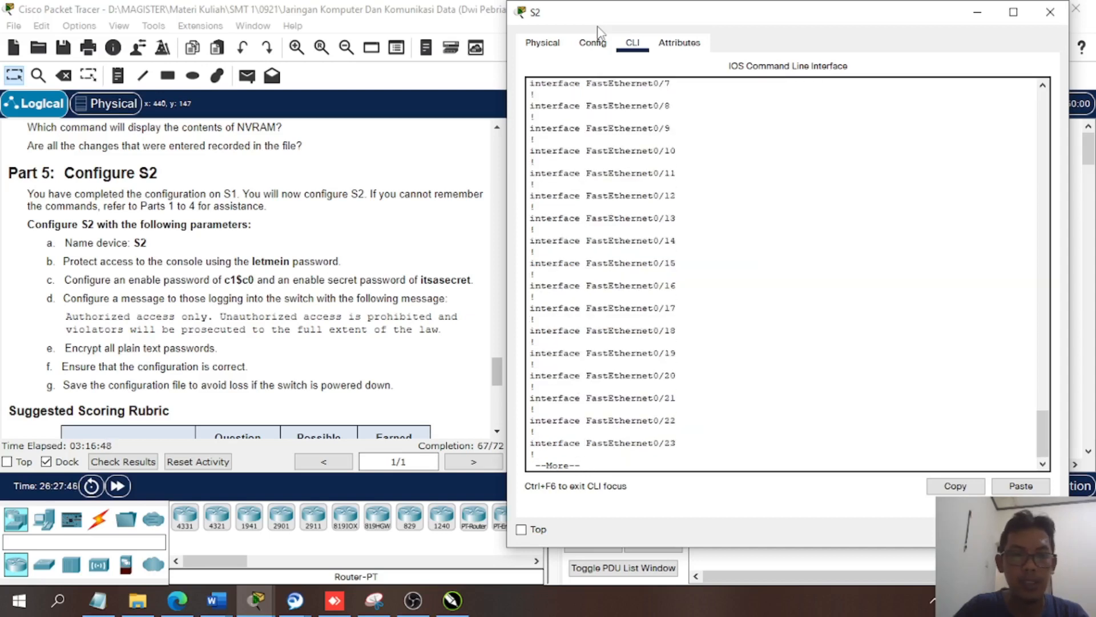
{"action": "key", "text": "q"}
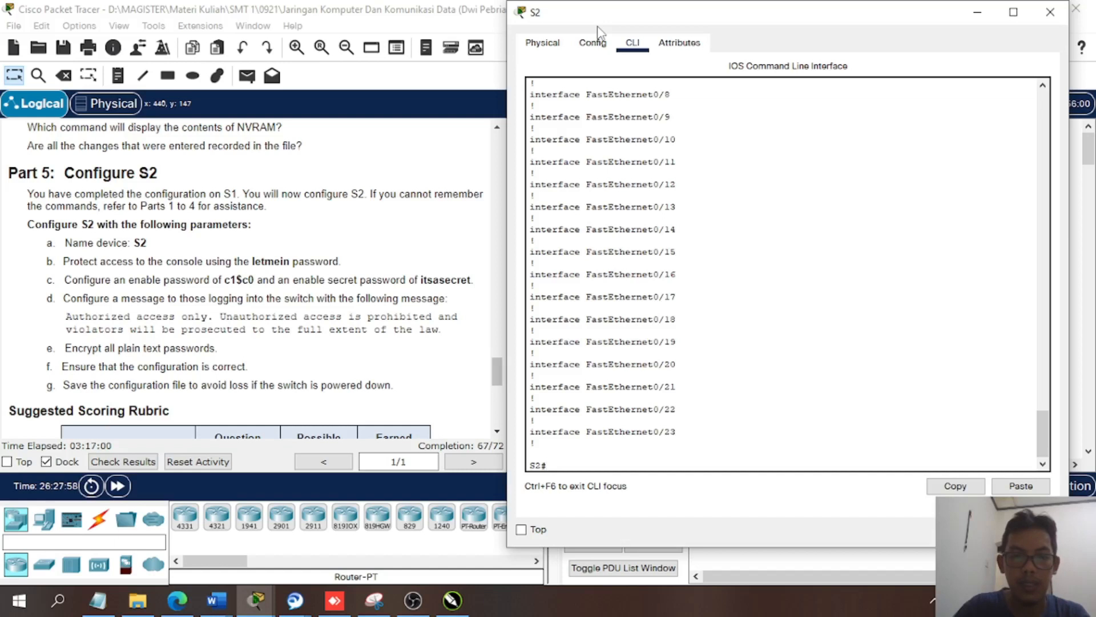
- Save S2's configuration with copy running-config startup-config, accepting the default destination filename
{"action": "key", "text": "Tab"}
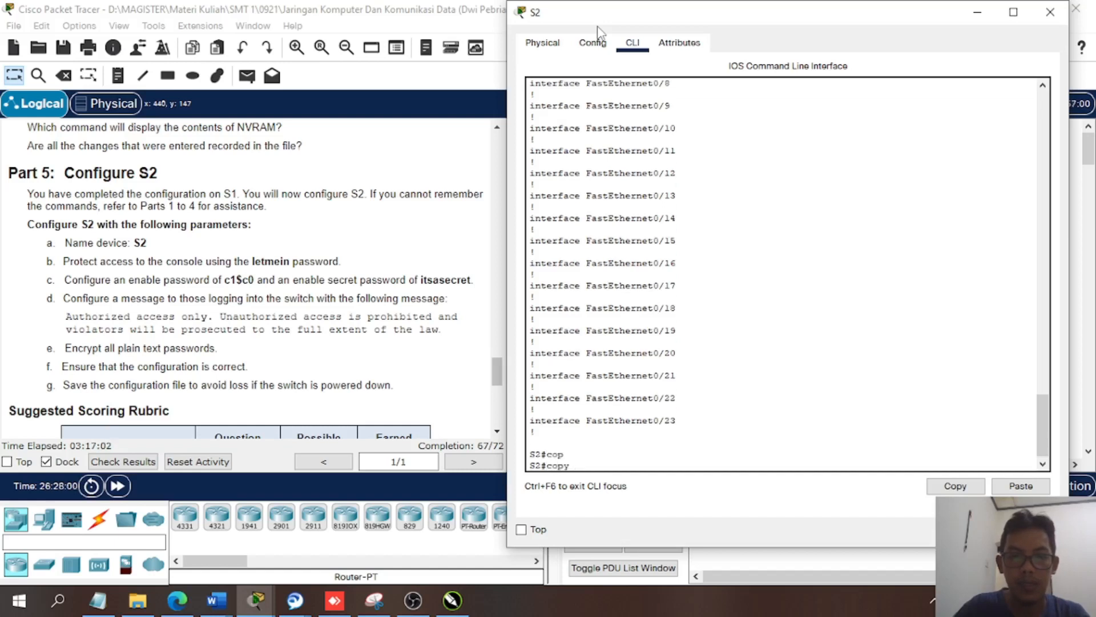
{"action": "type", "text": "run"}
{"action": "key", "text": "Tab"}
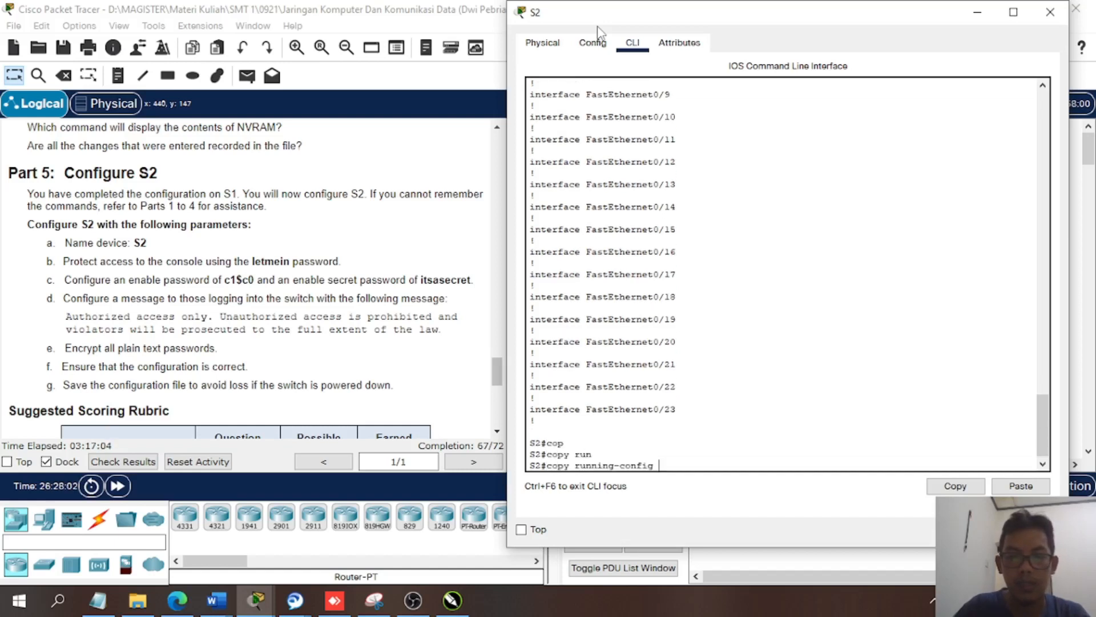
{"action": "type", "text": "s"}
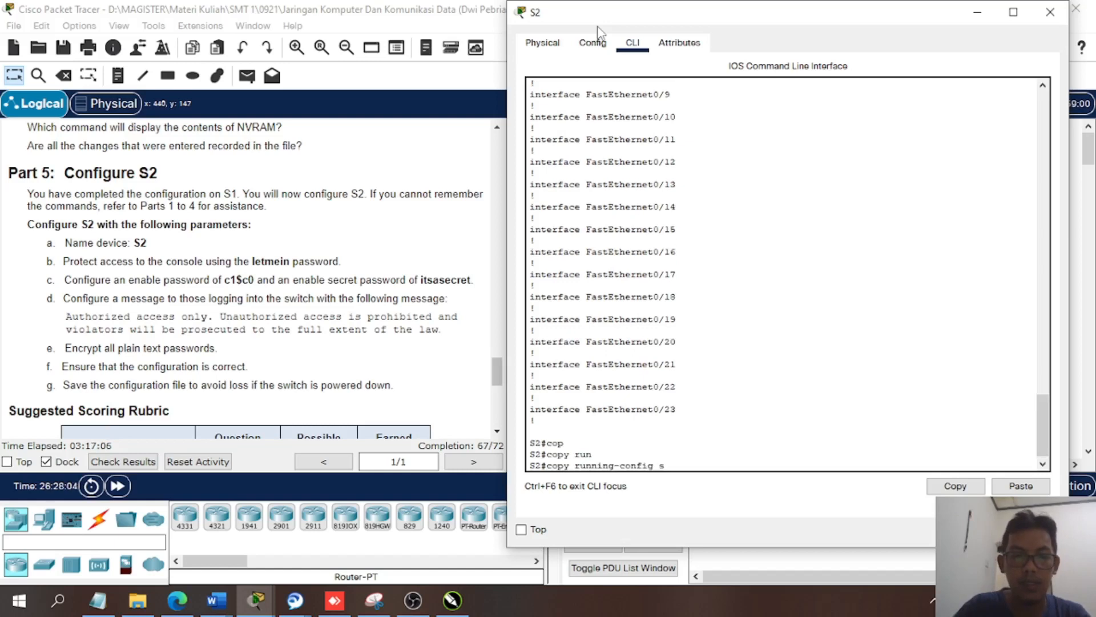
{"action": "type", "text": "ta"}
{"action": "key", "text": "Tab"}
{"action": "key", "text": "Return"}
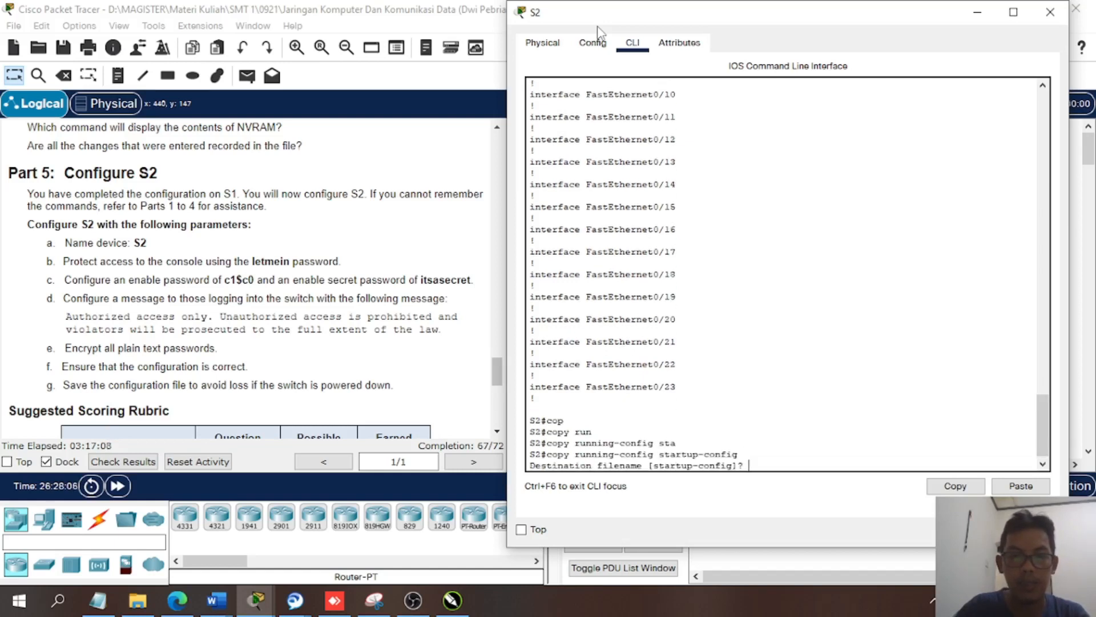
{"action": "key", "text": "Return"}
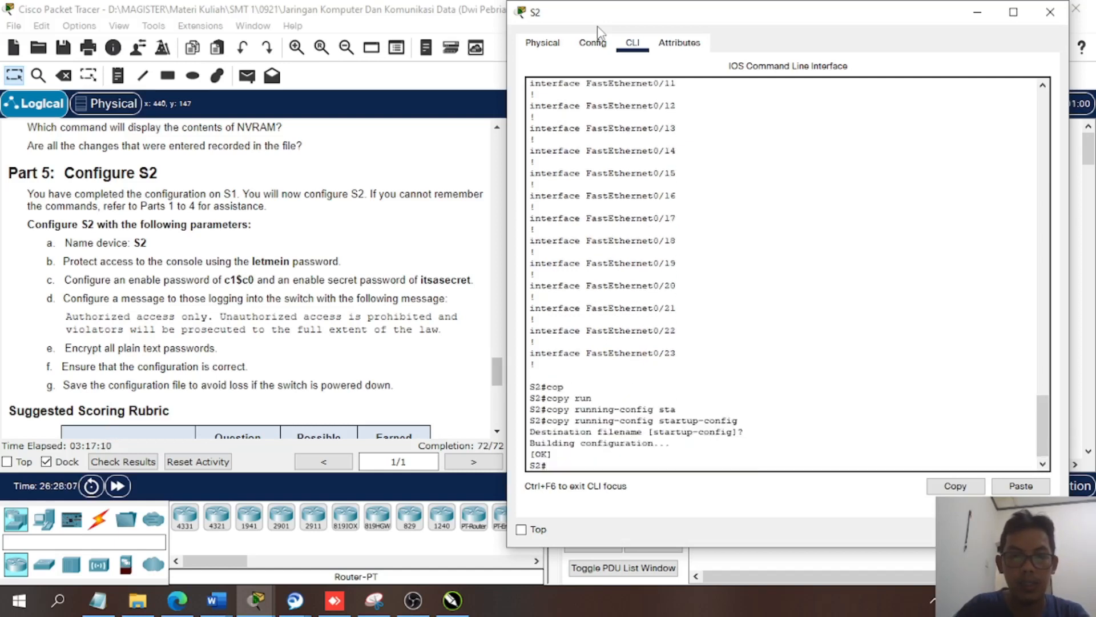
{"action": "key", "text": "Return"}
{"action": "key", "text": "Return"}
{"action": "key", "text": "Return"}
{"action": "key", "text": "Return"}
{"action": "key", "text": "Return"}
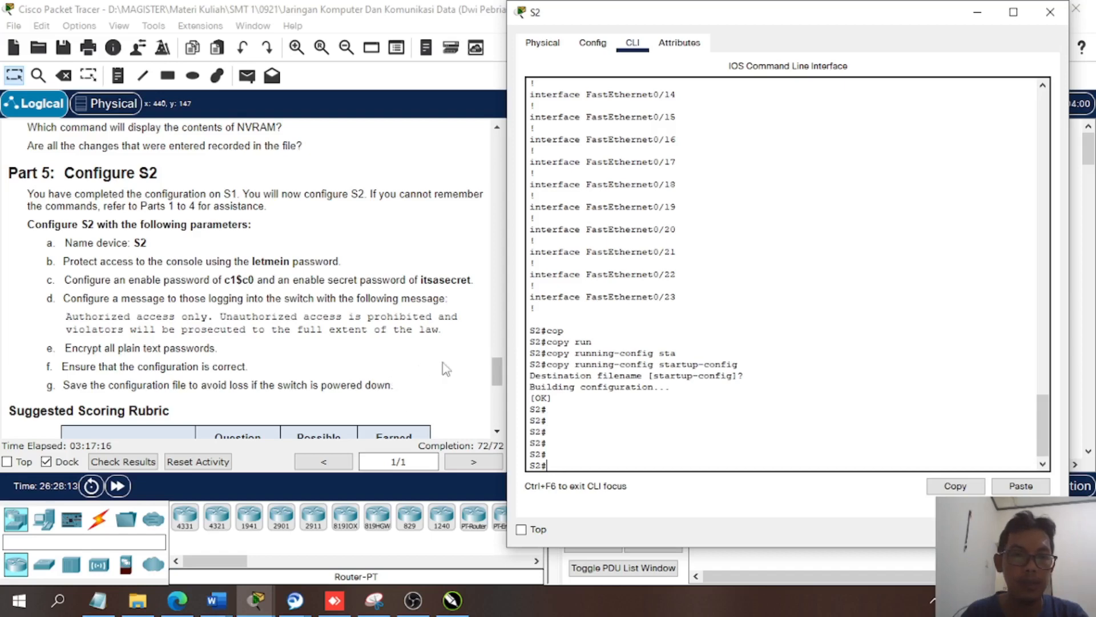
- Review the Part 5 requirements for S2 against the completion score and the console output of the save
{"action": "scroll", "coordinate": [433, 374], "scroll_direction": "down", "scroll_amount": 8}
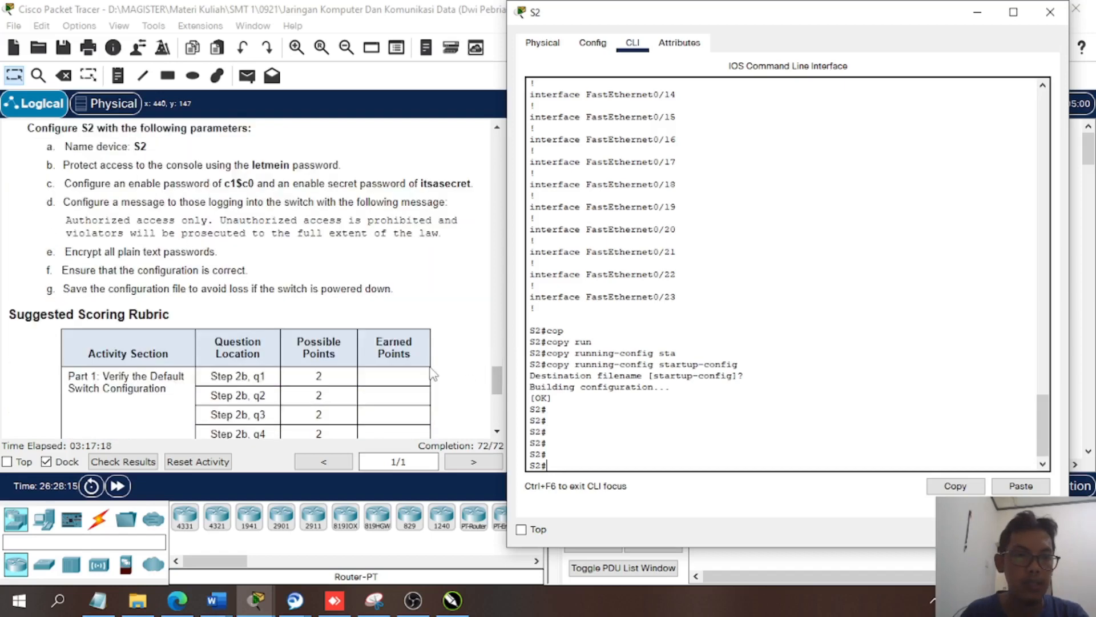
{"action": "scroll", "coordinate": [434, 374], "scroll_direction": "up", "scroll_amount": 8}
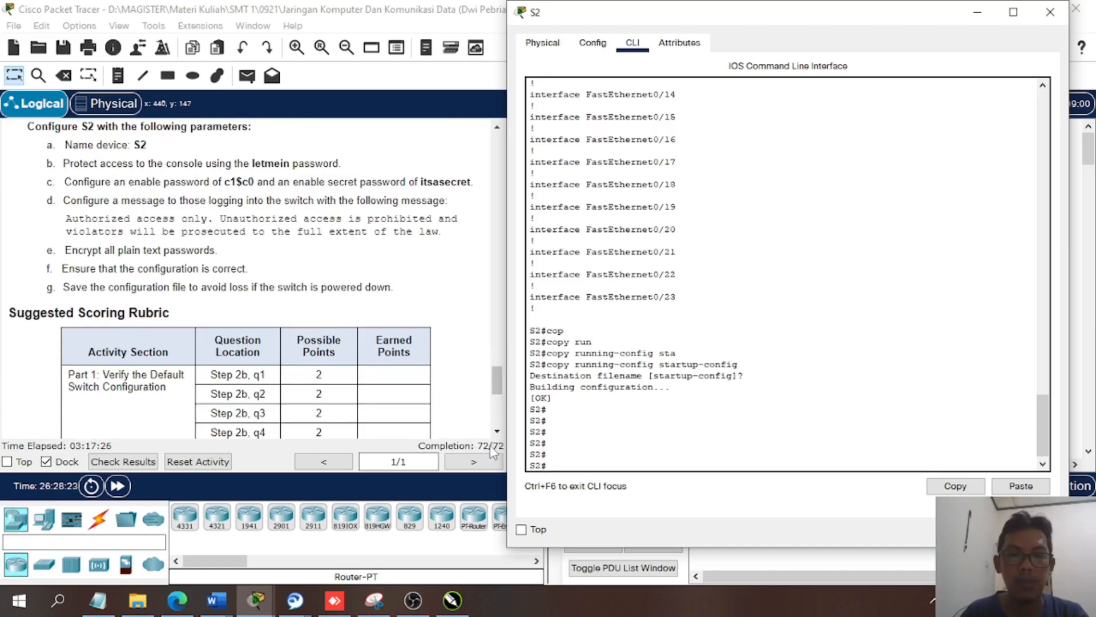
{"action": "scroll", "coordinate": [634, 425], "scroll_direction": "up", "scroll_amount": 1}
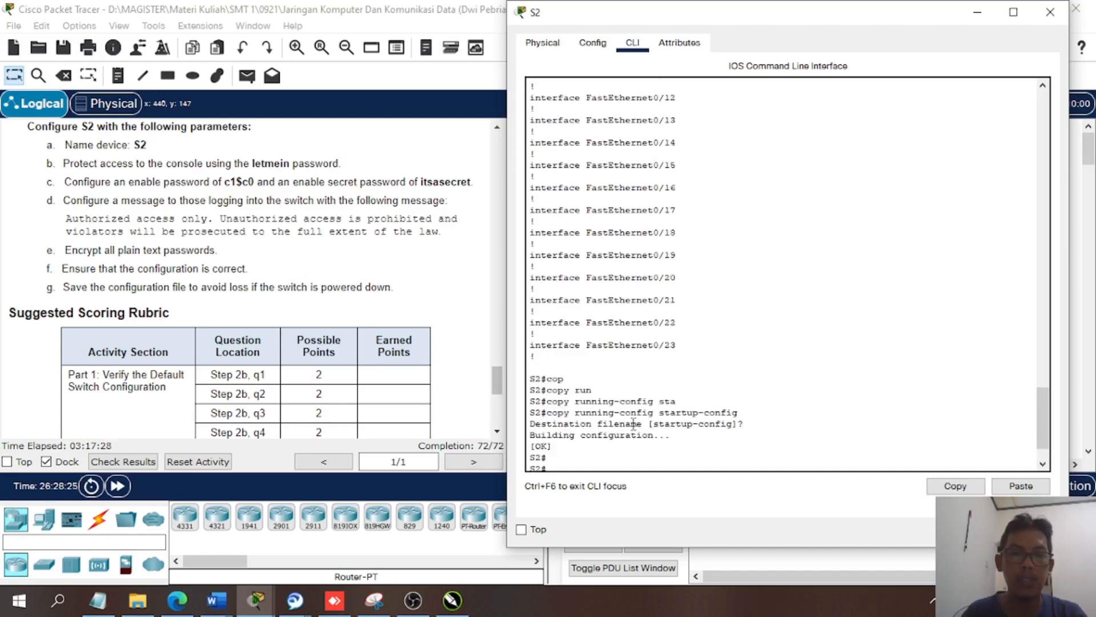
{"action": "scroll", "coordinate": [207, 285], "scroll_direction": "up", "scroll_amount": 3}
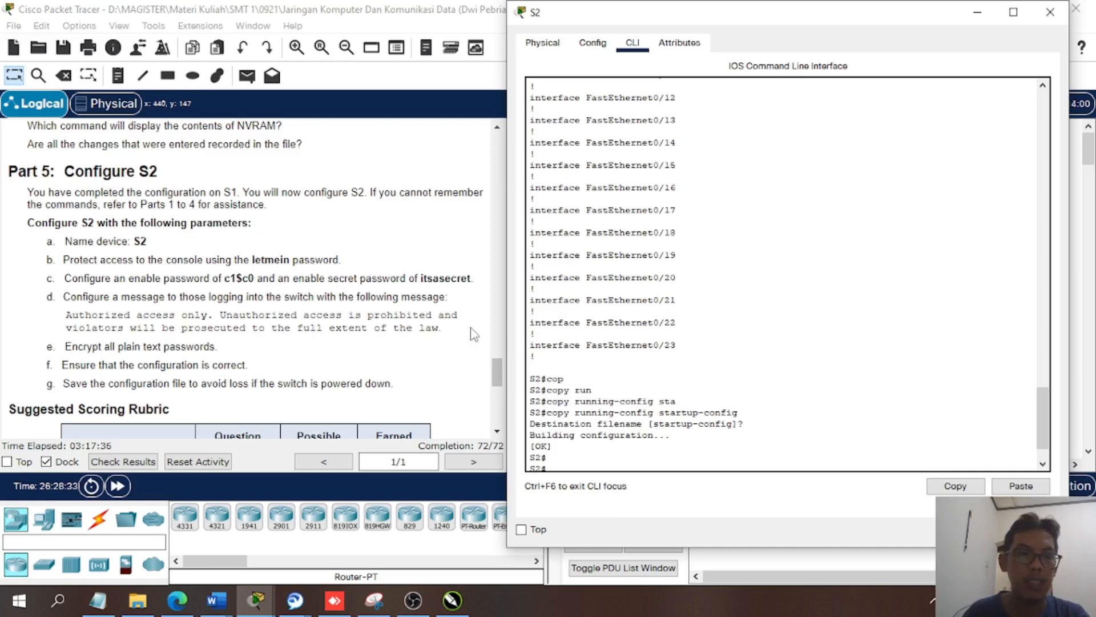
{"action": "key", "text": "Return"}
{"action": "key", "text": "Return"}
{"action": "key", "text": "Return"}
{"action": "key", "text": "Return"}
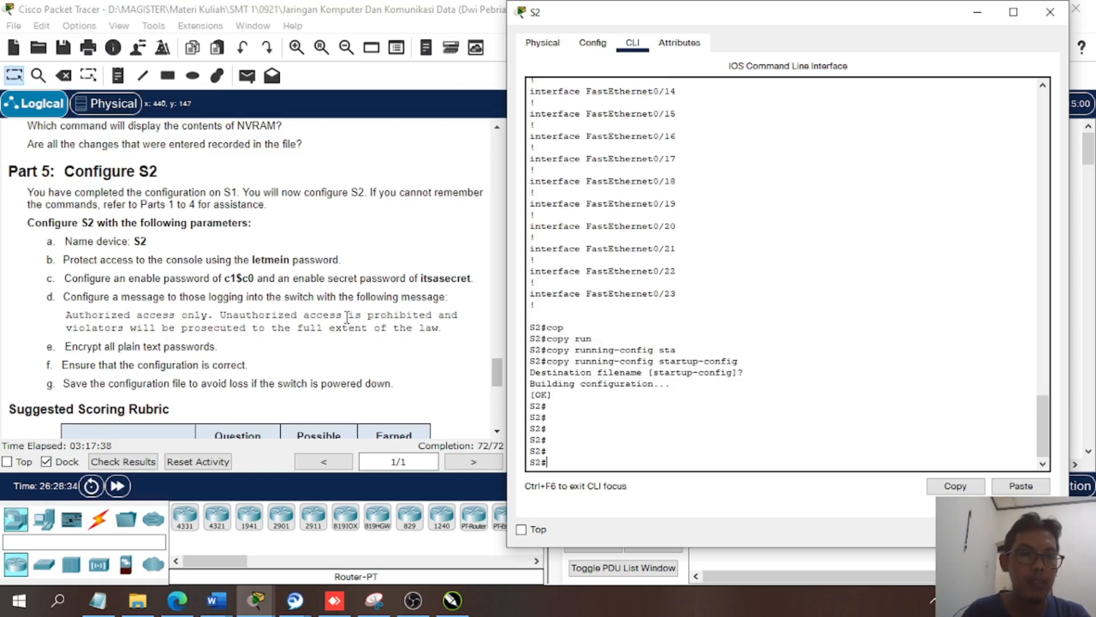
- Review the activity instructions on the MOTD banner, saving configuration files to NVRAM, and the Part 5 requirements for S2
{"action": "scroll", "coordinate": [346, 318], "scroll_direction": "up", "scroll_amount": 9}
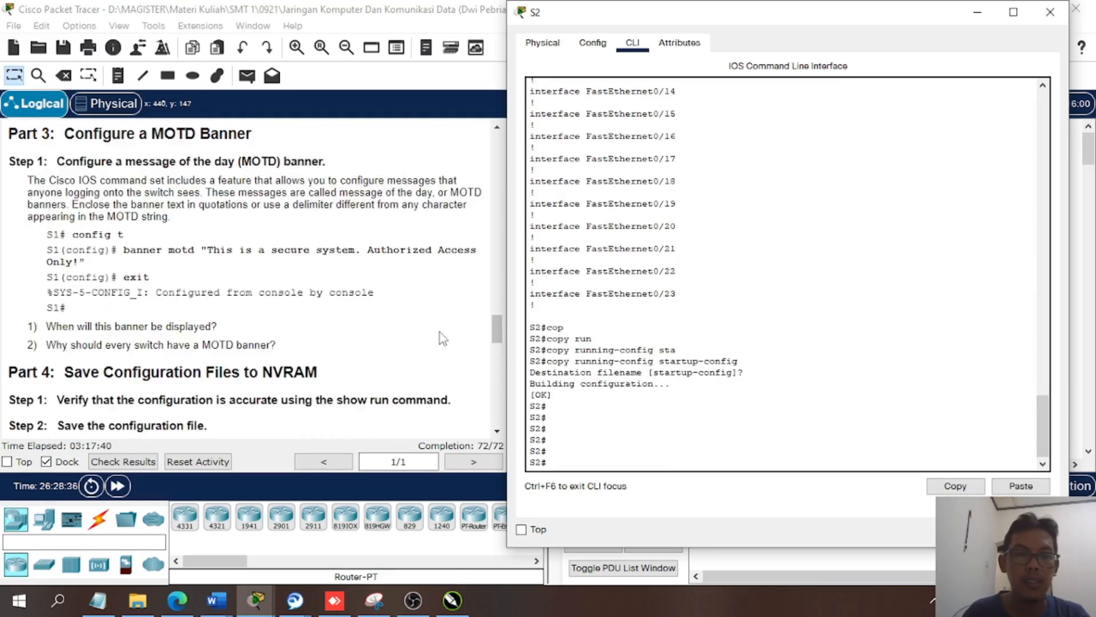
{"action": "scroll", "coordinate": [437, 335], "scroll_direction": "down", "scroll_amount": 10}
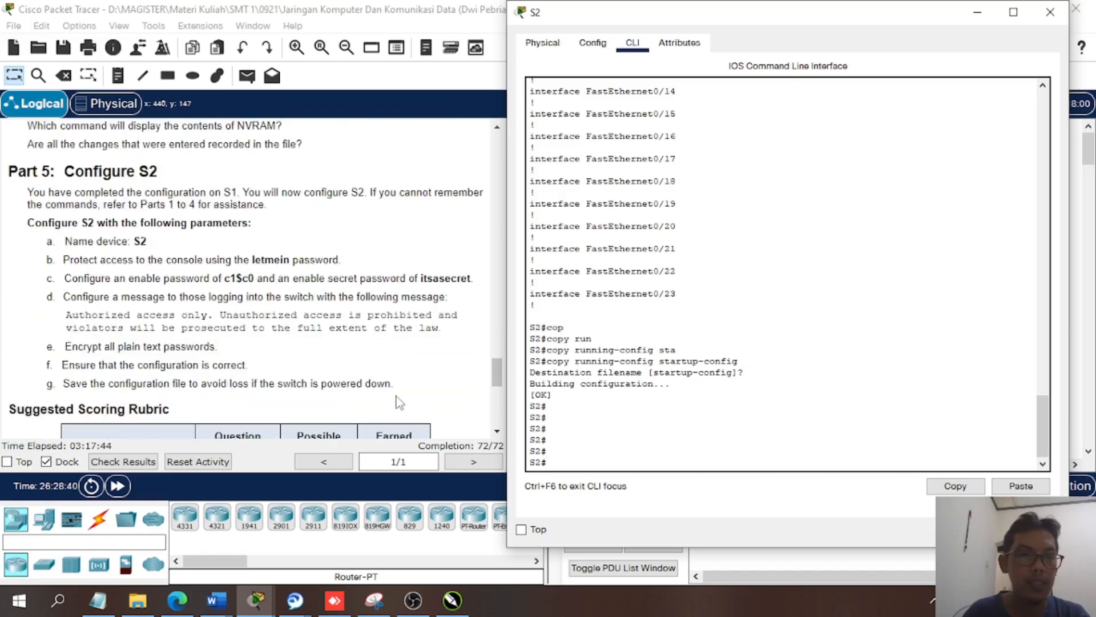
{"action": "scroll", "coordinate": [398, 402], "scroll_direction": "up", "scroll_amount": 4}
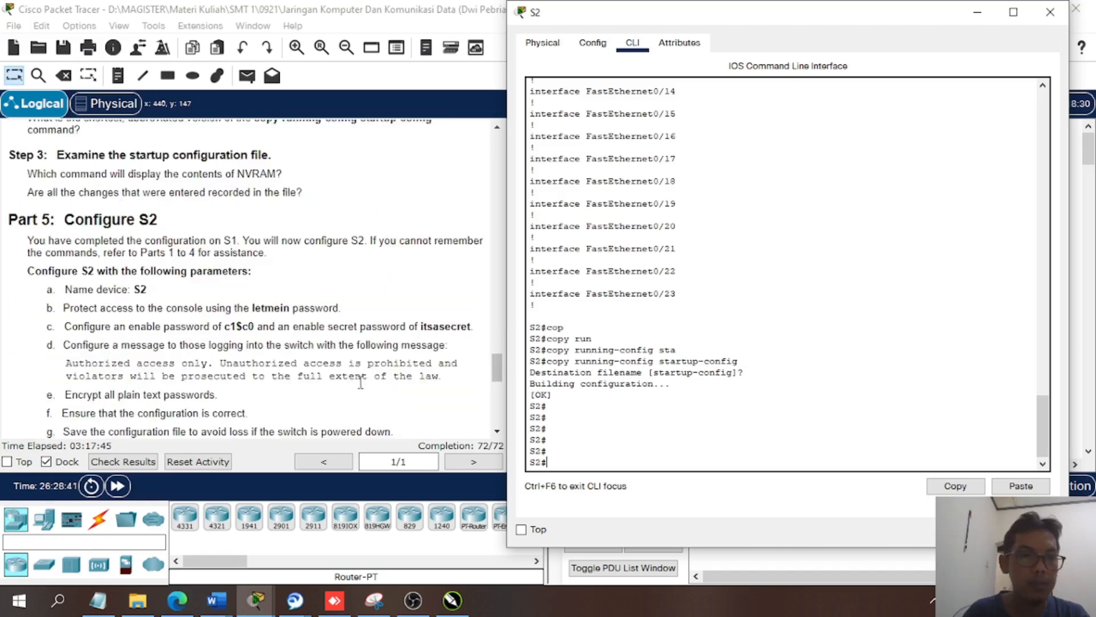
{"action": "left_click", "coordinate": [603, 451]}
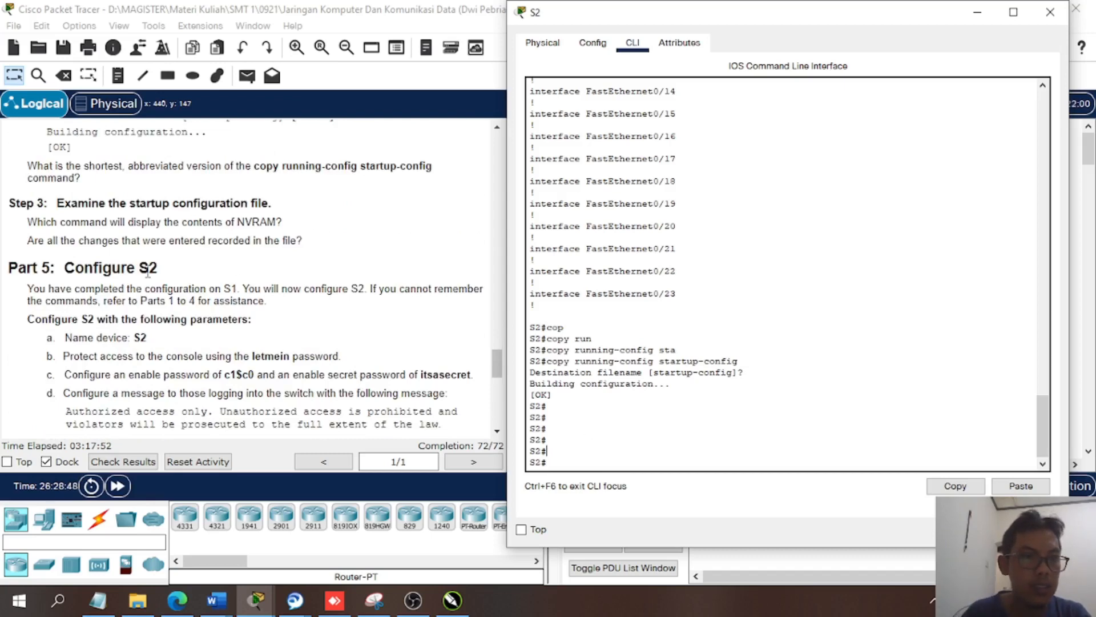
{"action": "scroll", "coordinate": [148, 273], "scroll_direction": "down", "scroll_amount": 5}
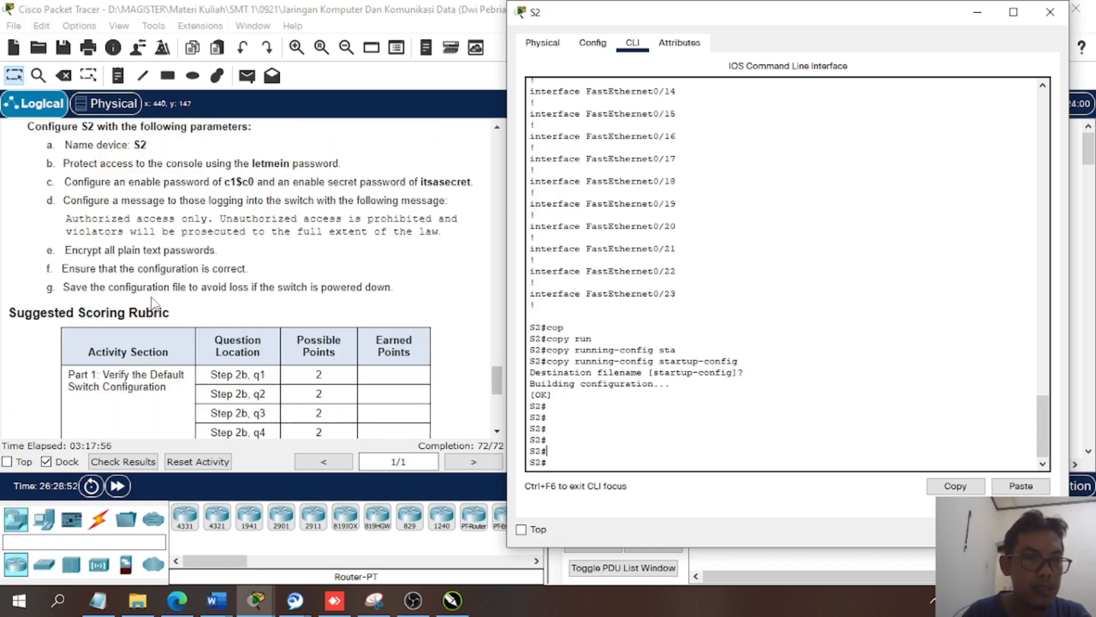
{"action": "scroll", "coordinate": [153, 302], "scroll_direction": "up", "scroll_amount": 6}
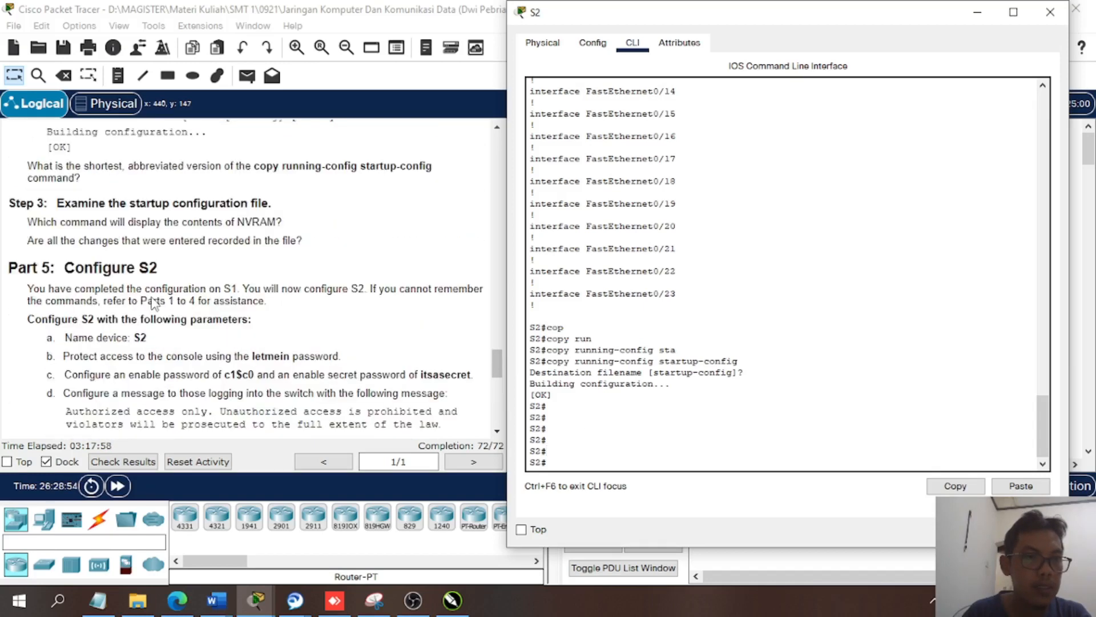
{"action": "scroll", "coordinate": [153, 303], "scroll_direction": "up", "scroll_amount": 1}
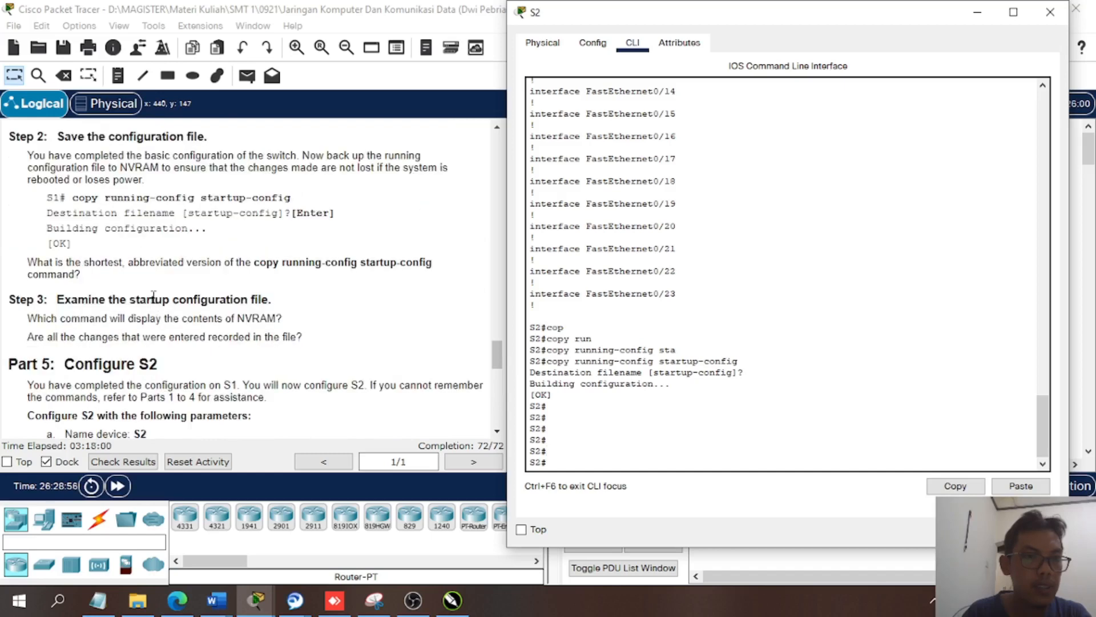
{"action": "scroll", "coordinate": [153, 296], "scroll_direction": "up", "scroll_amount": 1}
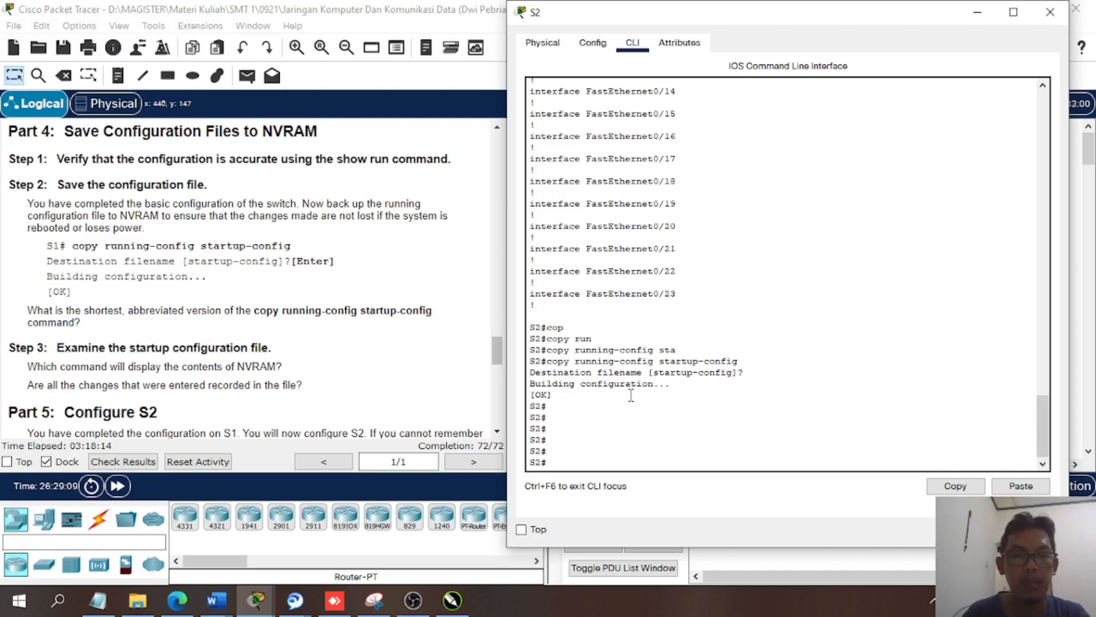
- Save S2's configuration again from privileged EXEC mode using the shorter write command
{"action": "key", "text": "Return"}
{"action": "key", "text": "Return"}
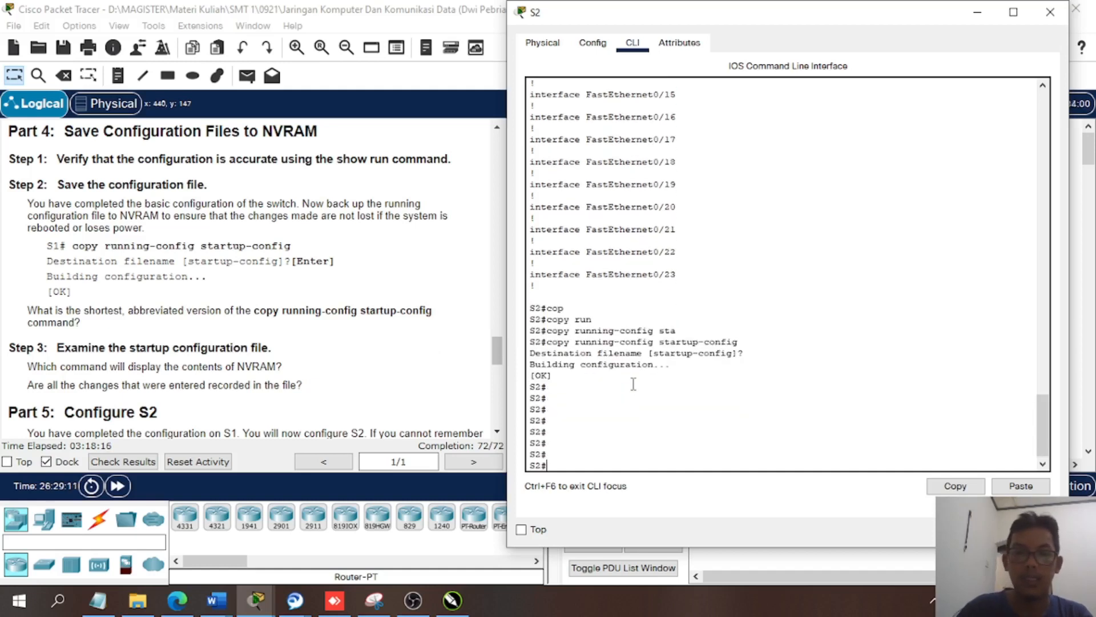
{"action": "type", "text": "wr"}
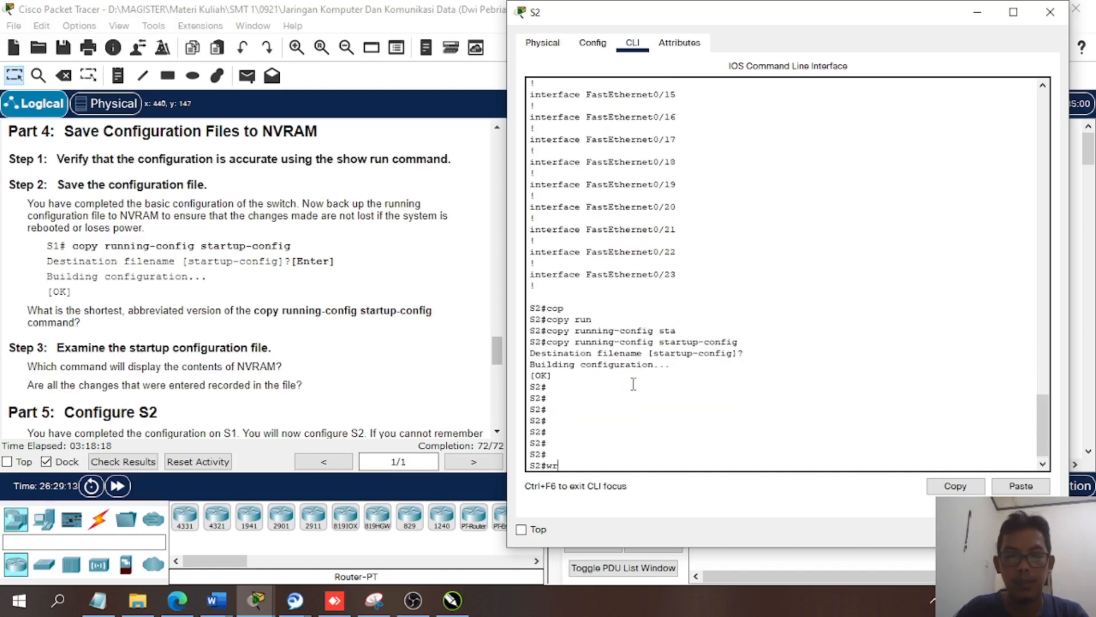
{"action": "key", "text": "Tab"}
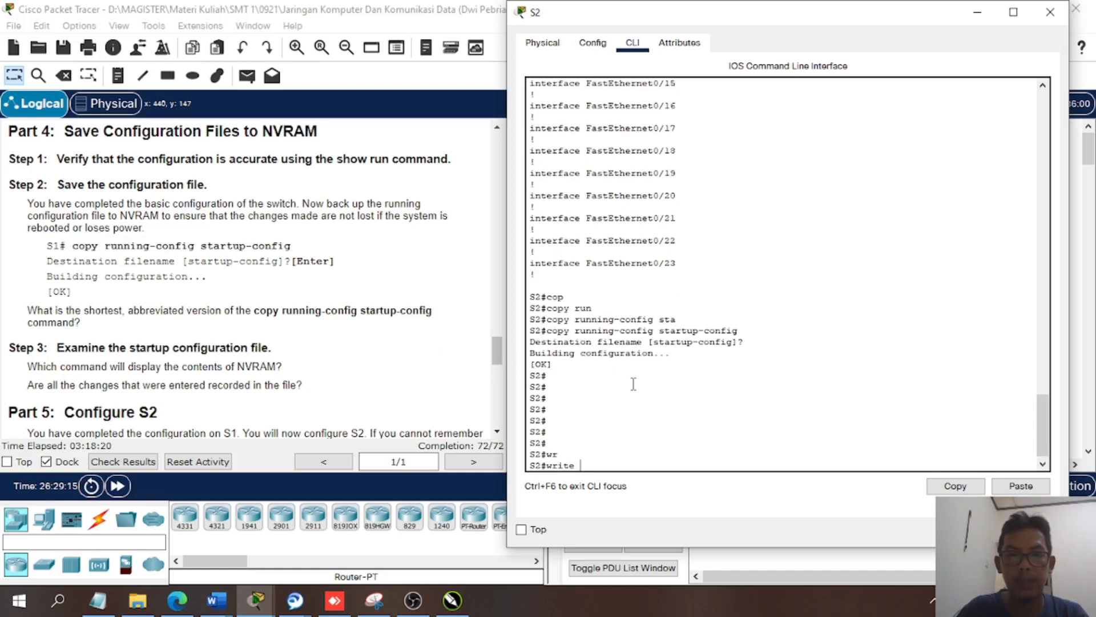
{"action": "key", "text": "Return"}
{"action": "key", "text": "Return"}
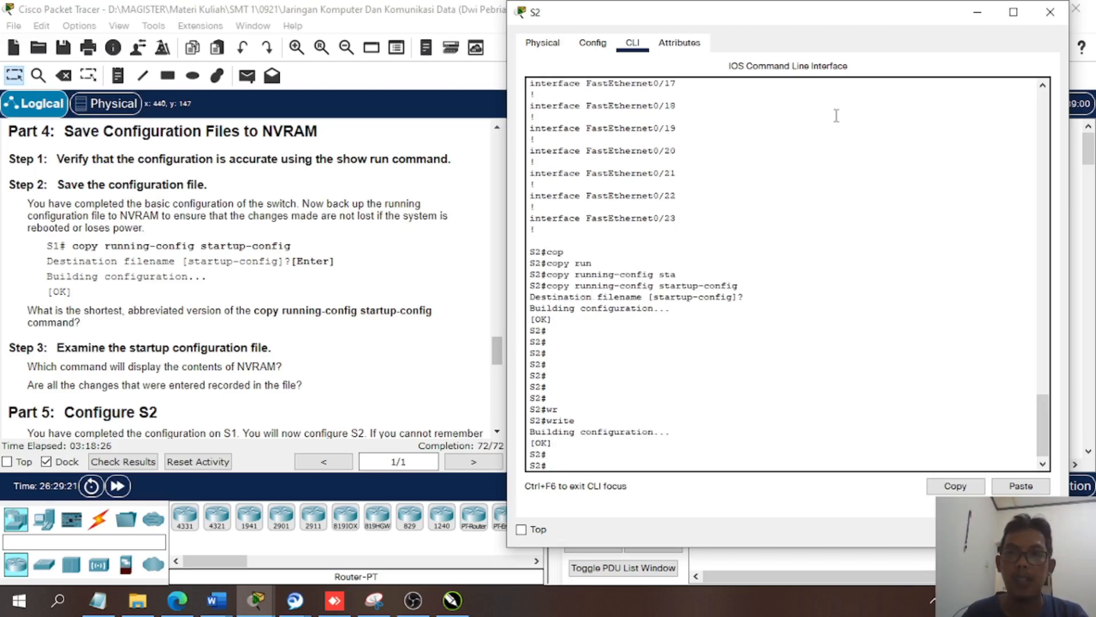
{"action": "mouse_move", "coordinate": [878, 22]}
{"action": "left_mouse_down"}
{"action": "mouse_move", "coordinate": [885, 29]}
{"action": "mouse_move", "coordinate": [865, 33]}
{"action": "left_mouse_up"}
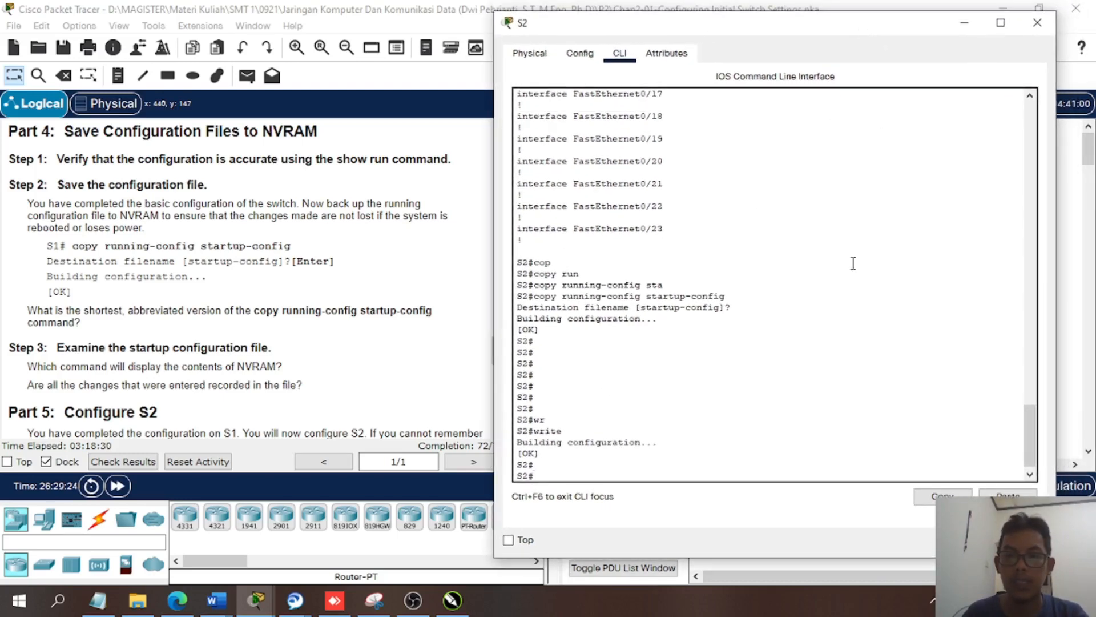
{"action": "left_click_drag", "start_coordinate": [1032, 425], "coordinate": [1032, 431]}
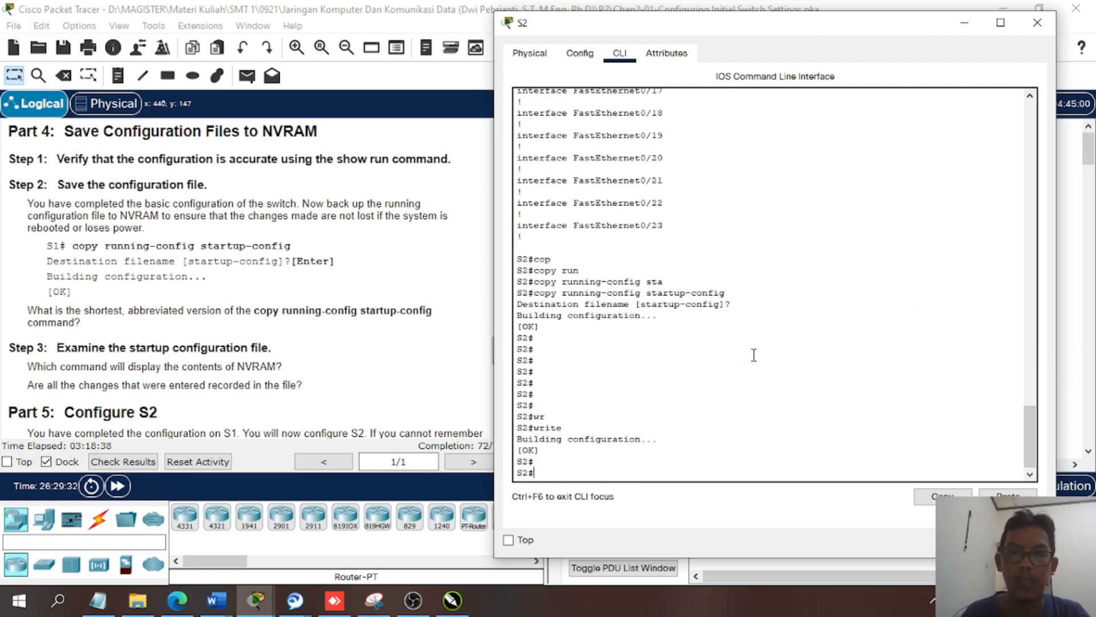
{"action": "mouse_move", "coordinate": [255, 609]}
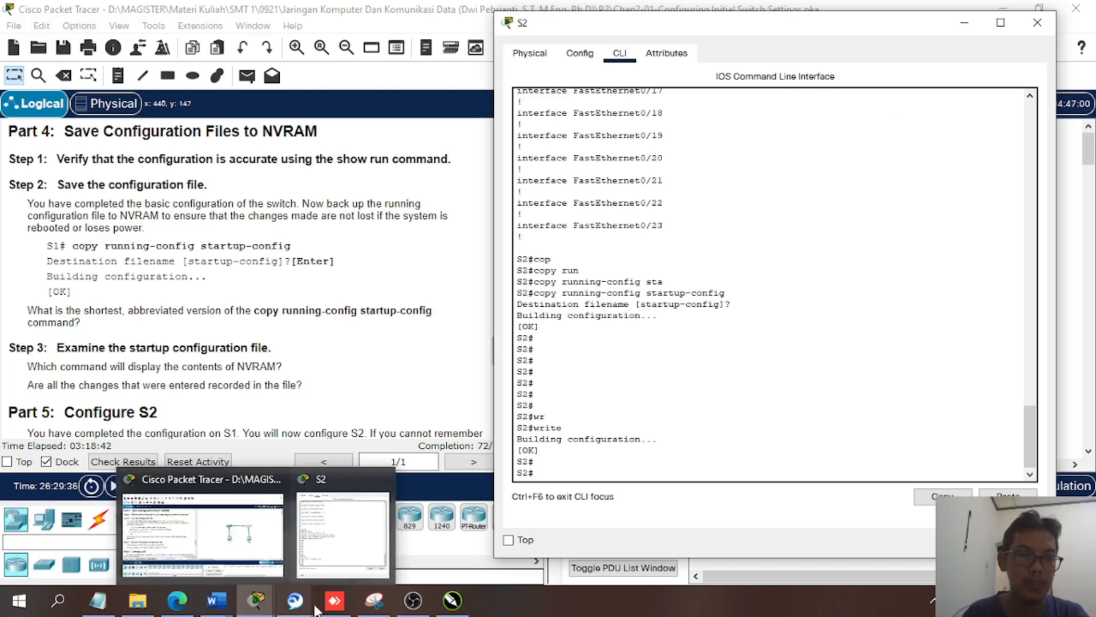
{"action": "left_click", "coordinate": [416, 596]}
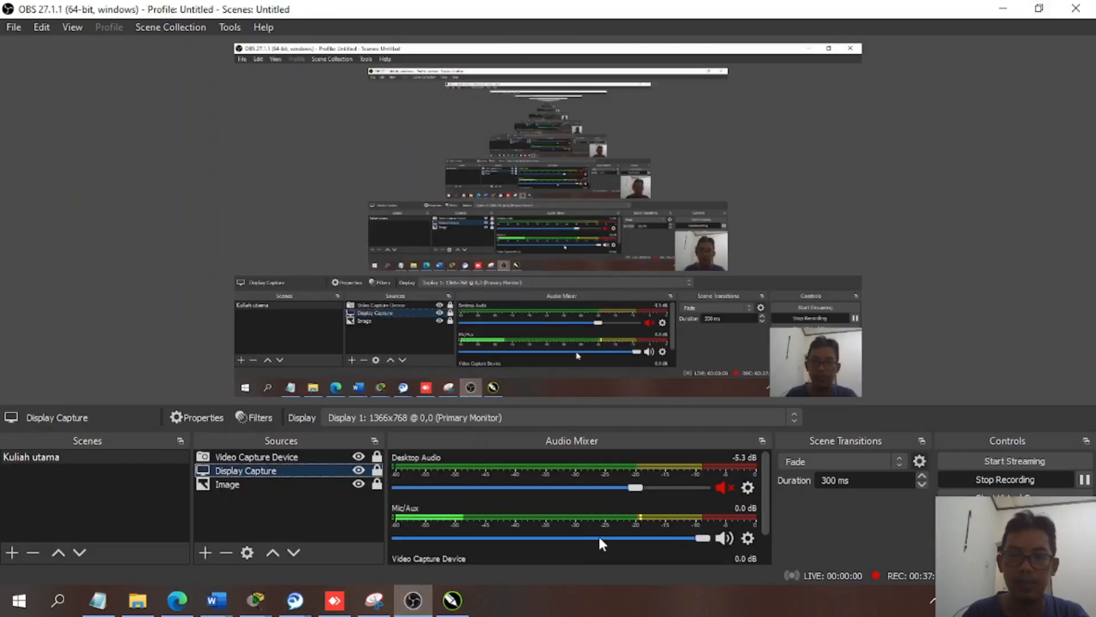